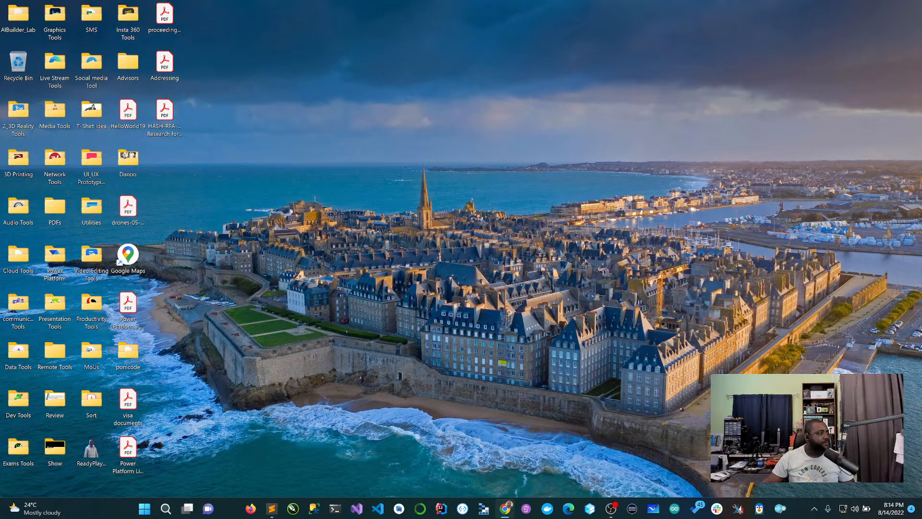
Step: Open the AI Builder documentation at docs.microsoft.com/en-us/ai-builder/ in Chrome
left_click_drag(515, 128, 537, 1)
left_click(499, 26)
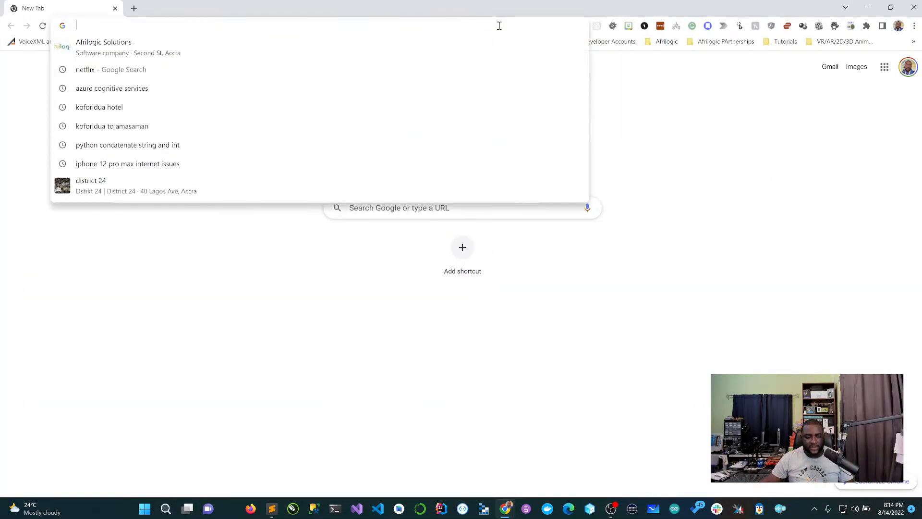
type("docs.microsoft.com/en-us/ai-builder/")
key("Return")
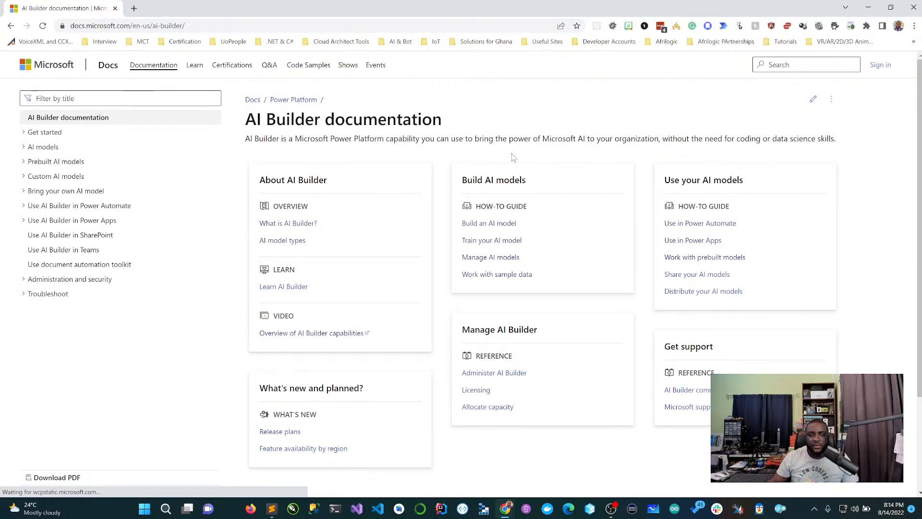
key("alt+Tab")
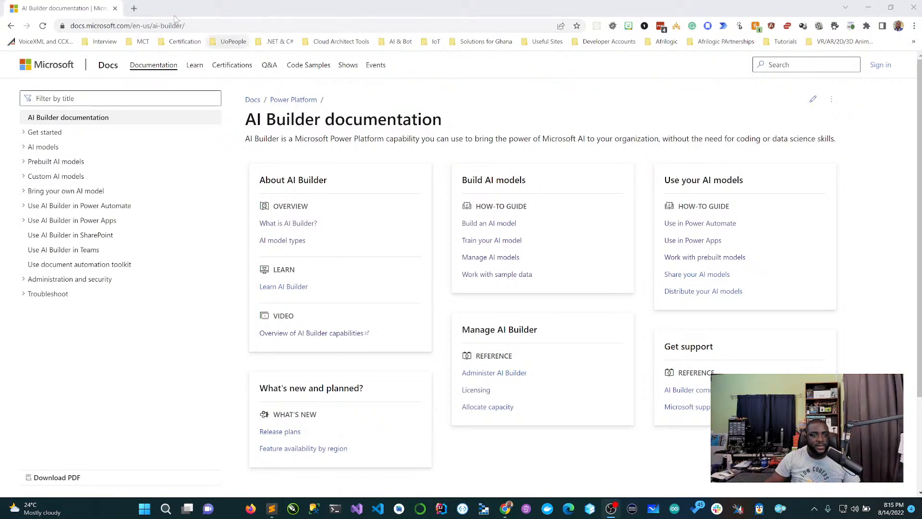
Step: Go to portal.office.com in place of the AI Builder documentation page
left_click(218, 25)
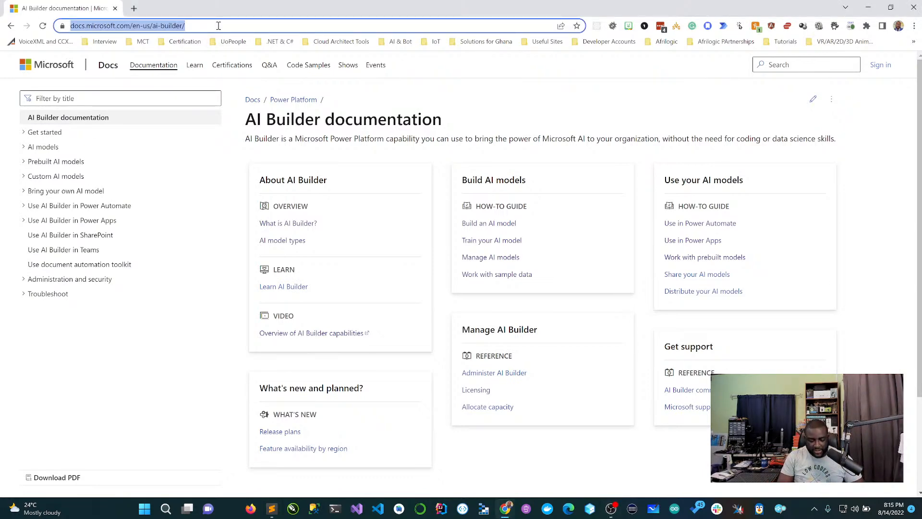
type("po")
key("BackSpace")
key("BackSpace")
key("BackSpace")
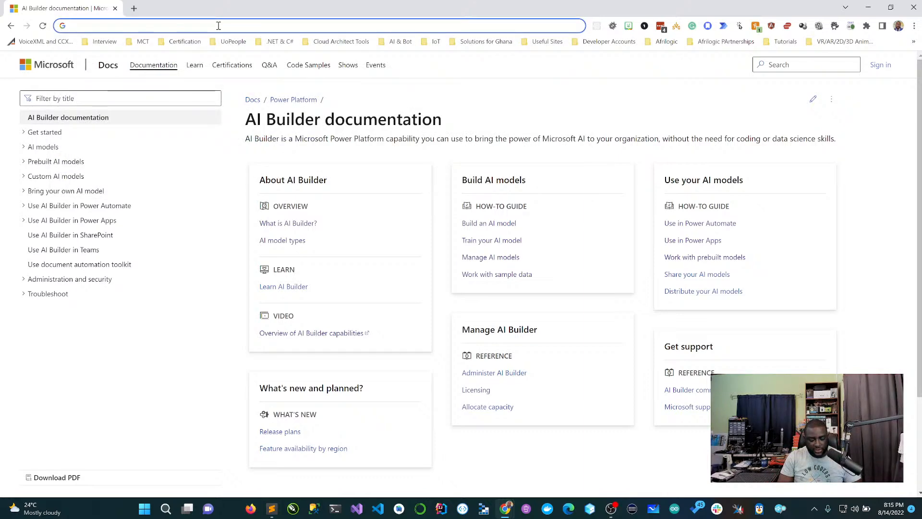
type("portal.")
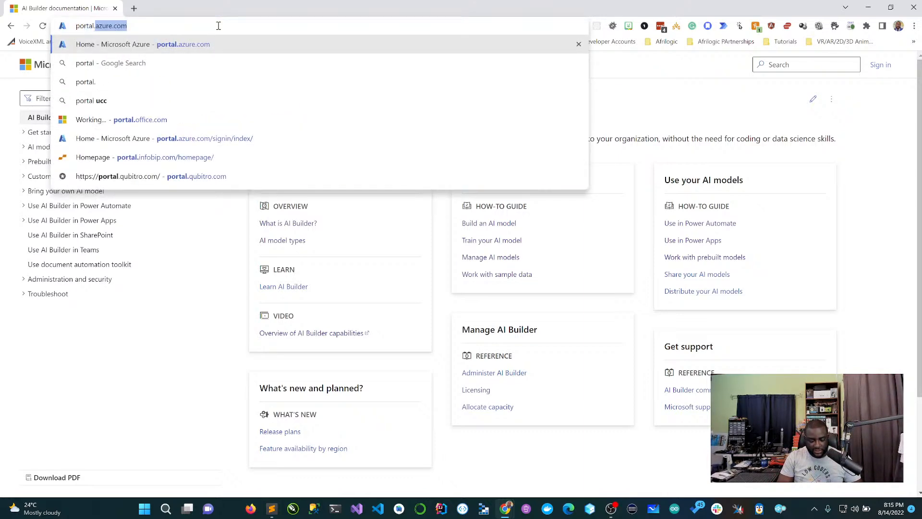
type("office")
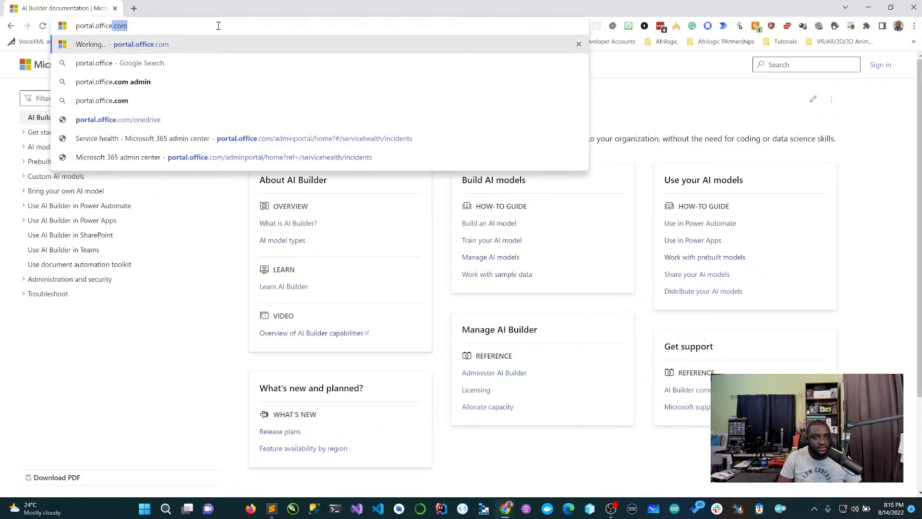
key("Return")
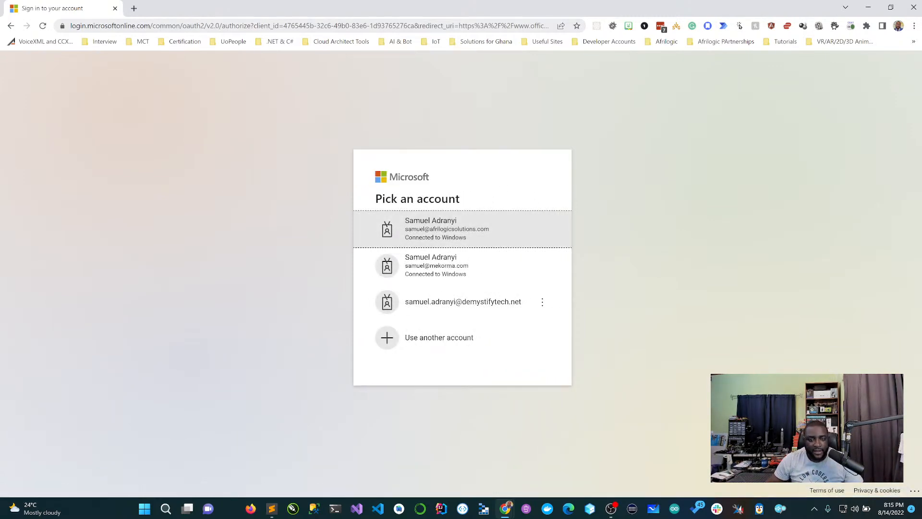
Step: Sign in to Microsoft with the demystifytech.net work account, enter the account password, and decline to stay signed in
left_click(465, 299)
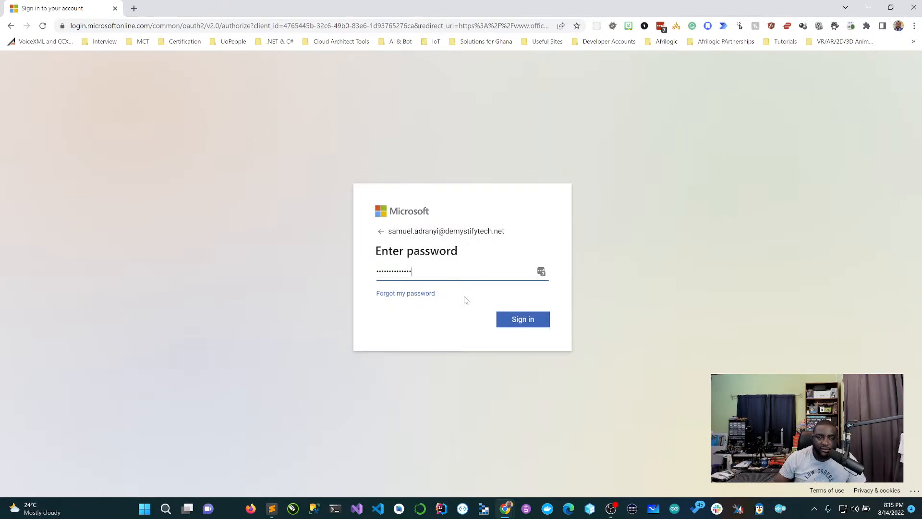
left_click(531, 320)
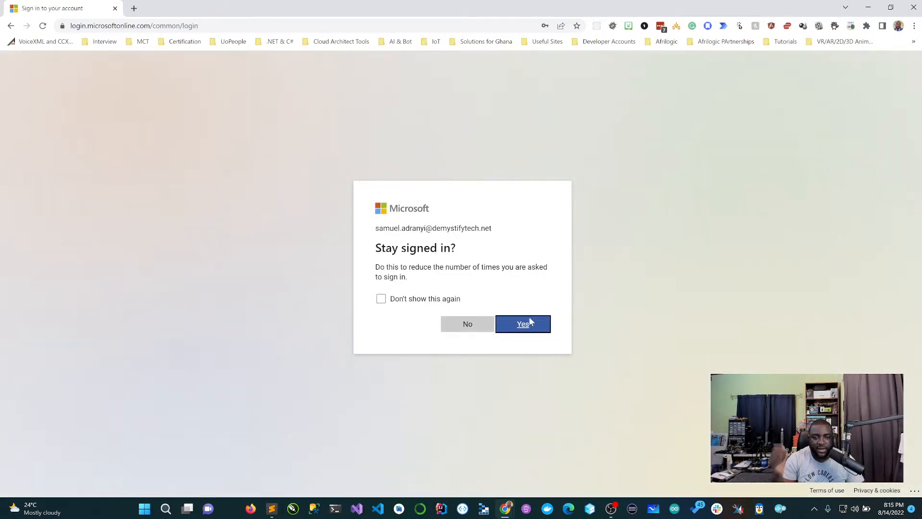
left_click(473, 321)
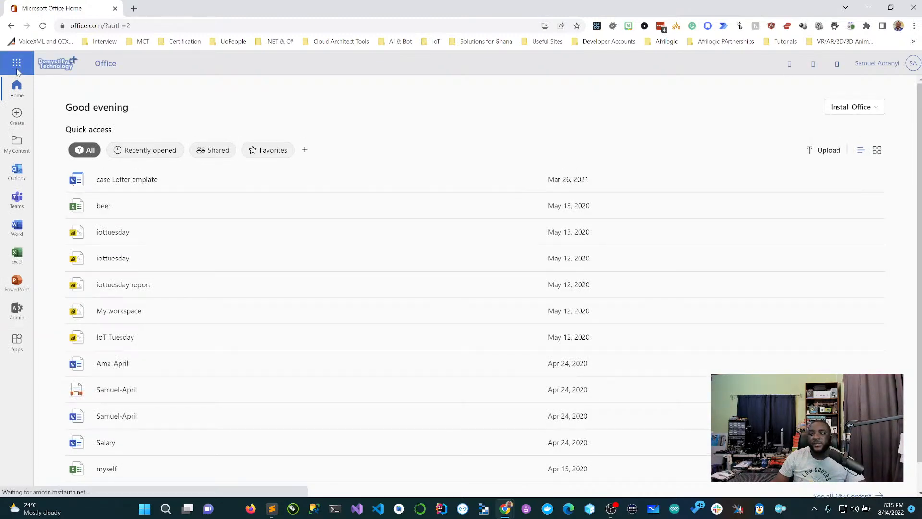
left_click(17, 71)
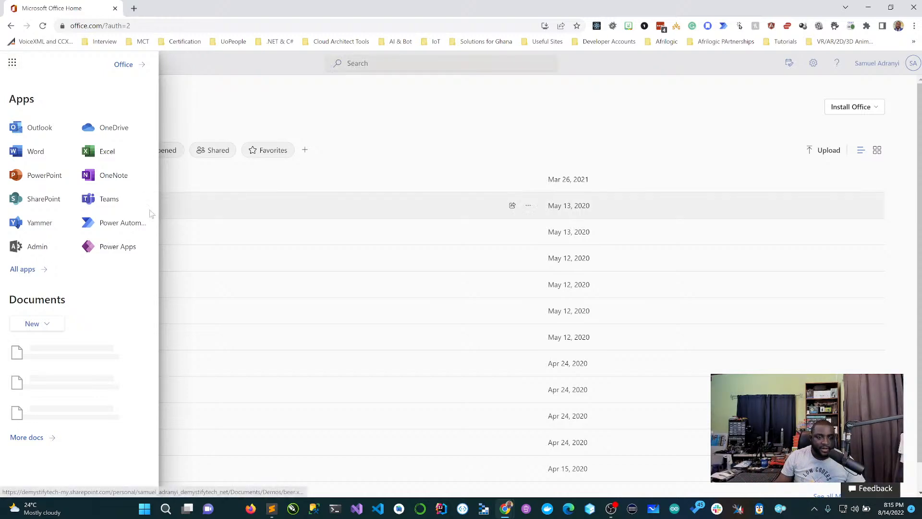
right_click(95, 224)
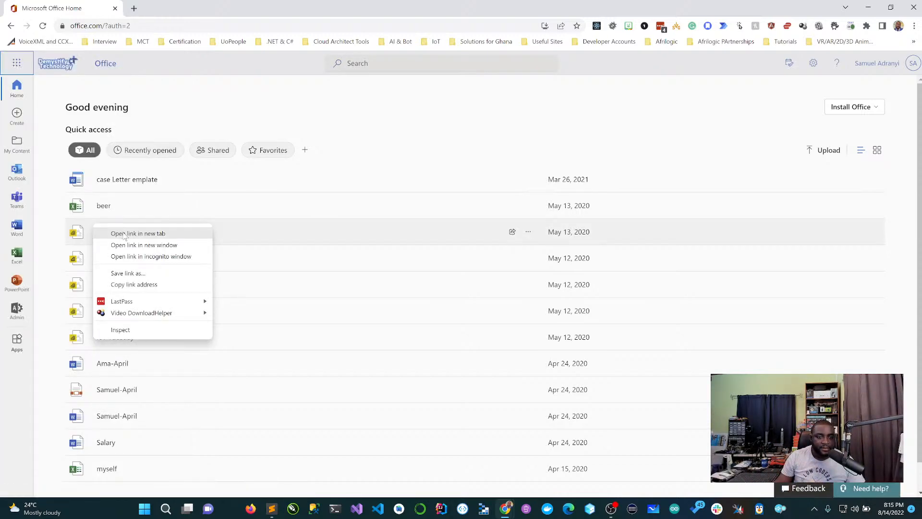
left_click(119, 232)
left_click(180, 4)
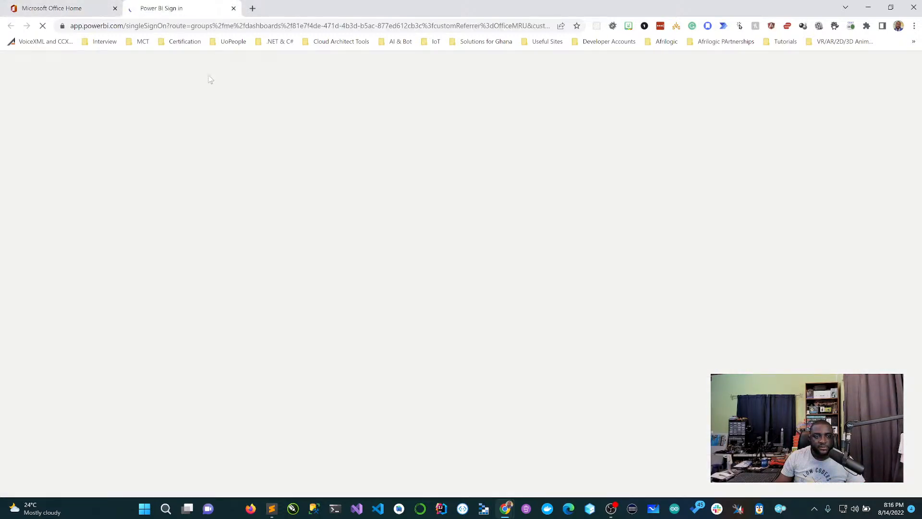
left_click(233, 8)
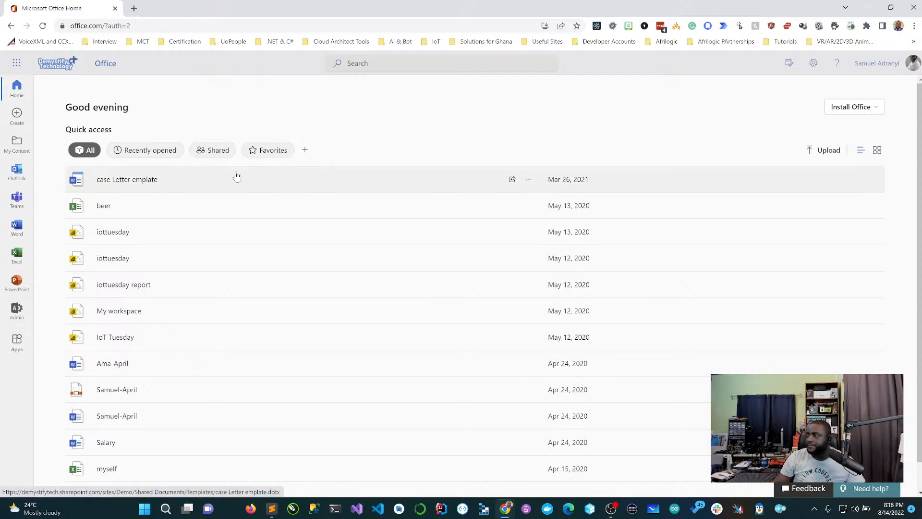
Step: Reload the Office home page and open Power Automate from the app launcher in a new tab
left_click(215, 25)
key("Return")
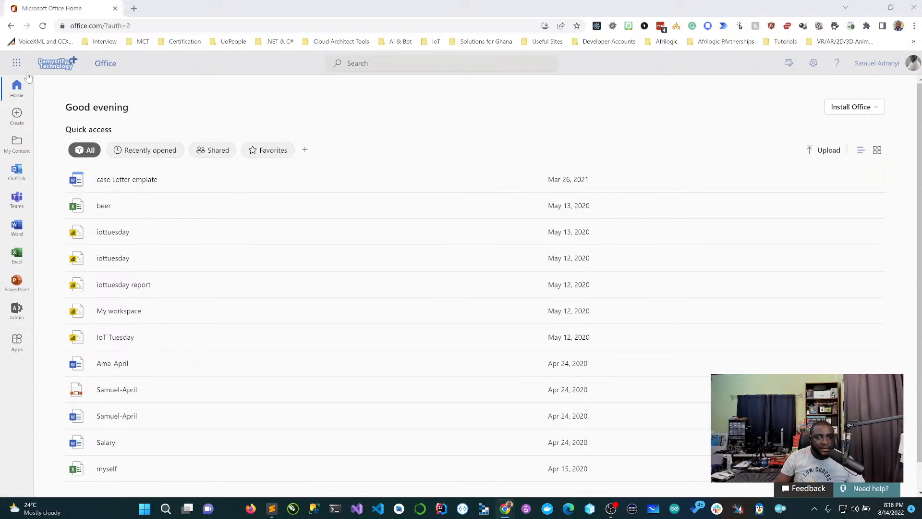
left_click(18, 64)
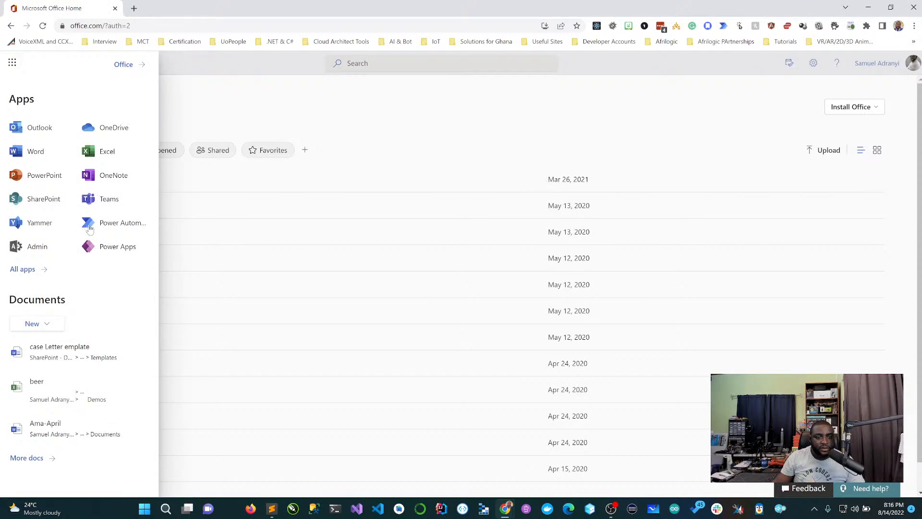
left_click(141, 221)
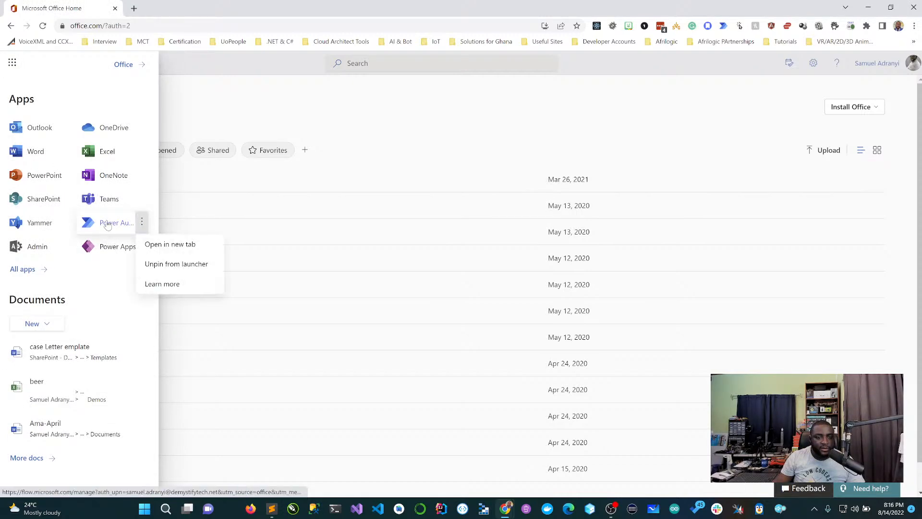
left_click(163, 245)
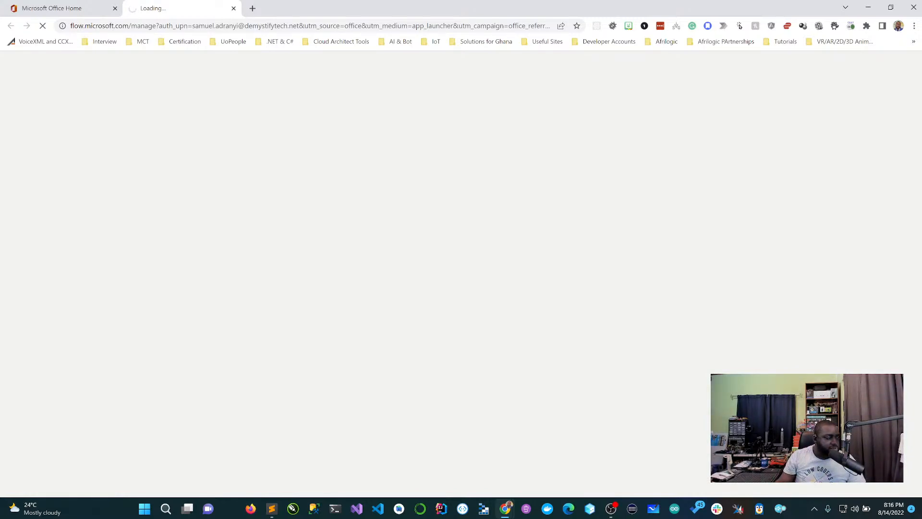
Step: Find File Explorer through Windows search and open it
left_click(165, 512)
type("file")
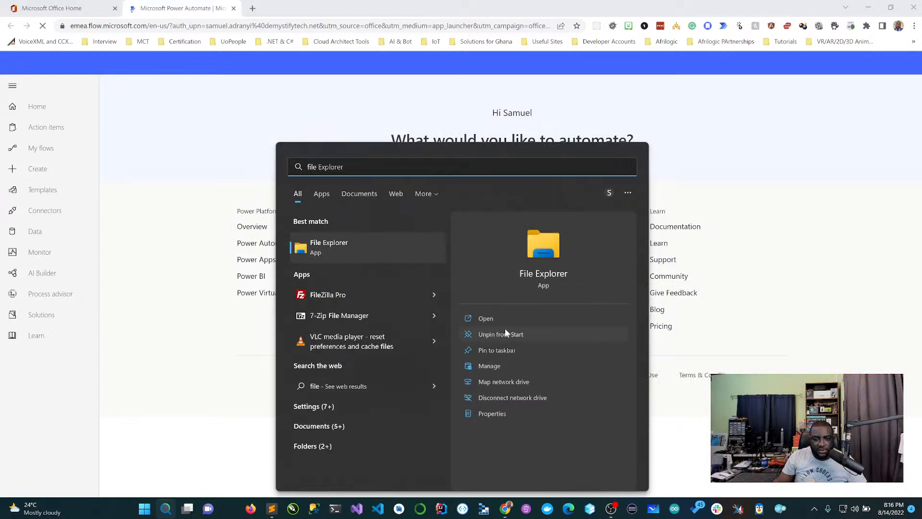
left_click(342, 251)
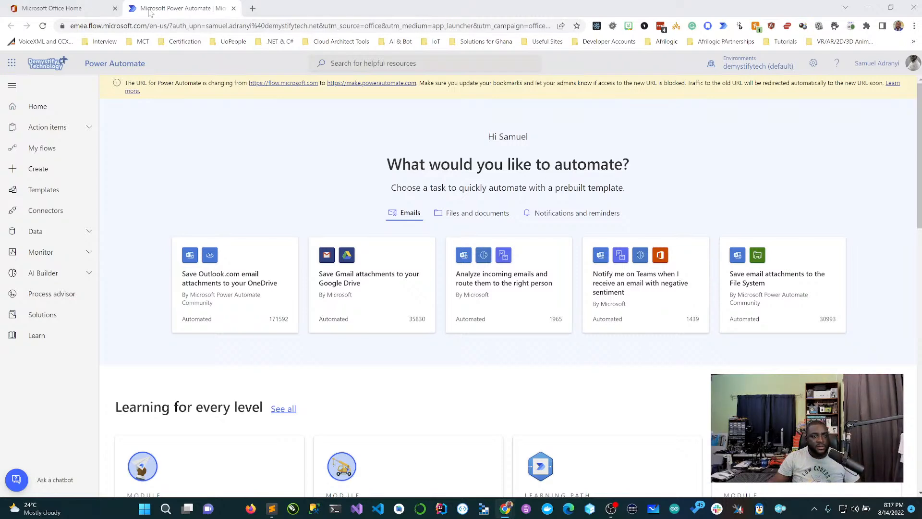
Step: Load docs.microsoft.com/en-us/ai-builder/prebuilt-business-card in place of the Office home page
left_click(86, 10)
left_click(136, 27)
type("https://docs.microsoft.com/en-us/ai-builder/prebuilt-business-card")
key("Return")
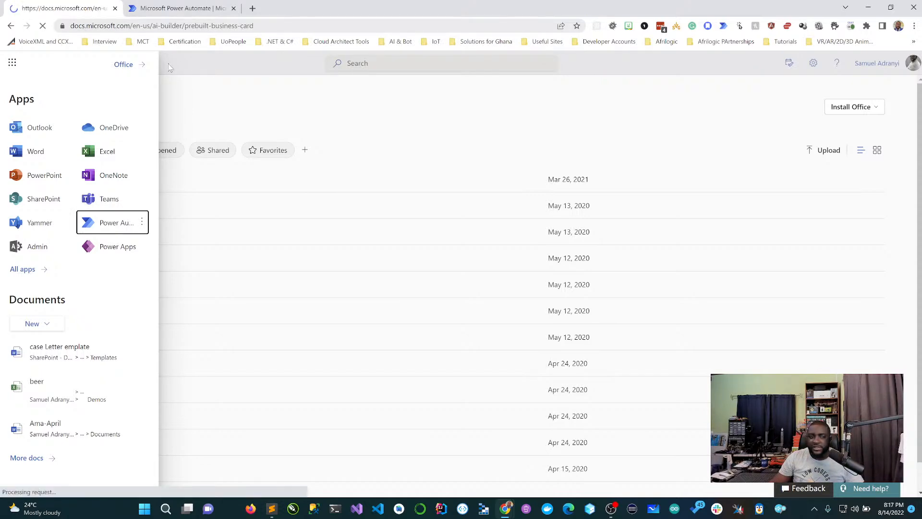
Step: Switch back to Power Automate and open its Solutions page
left_click(180, 5)
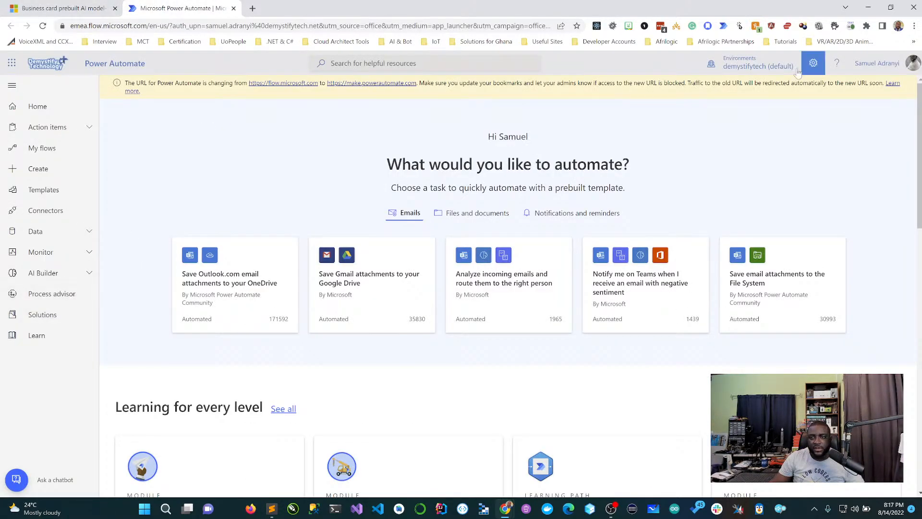
left_click(40, 319)
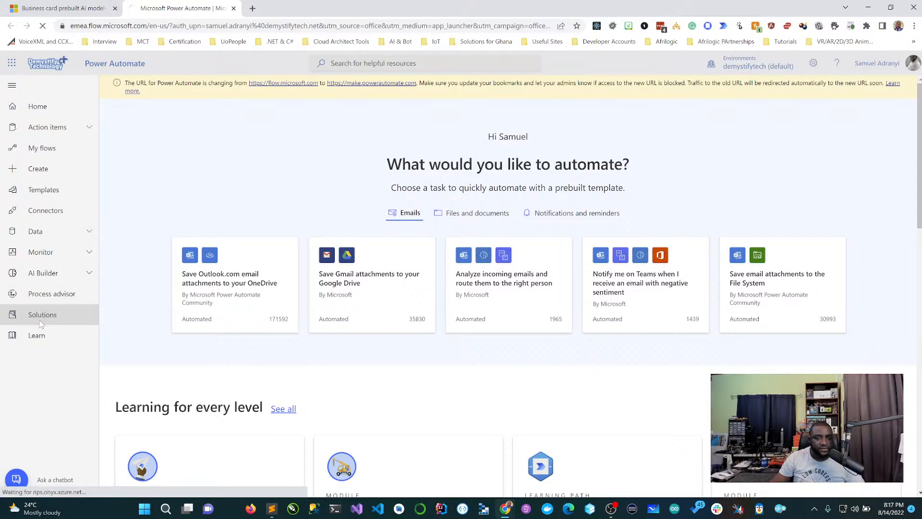
Step: Examine the business card prebuilt model article's licensing, role requirements, supported formats, model output properties and limits
left_click(80, 8)
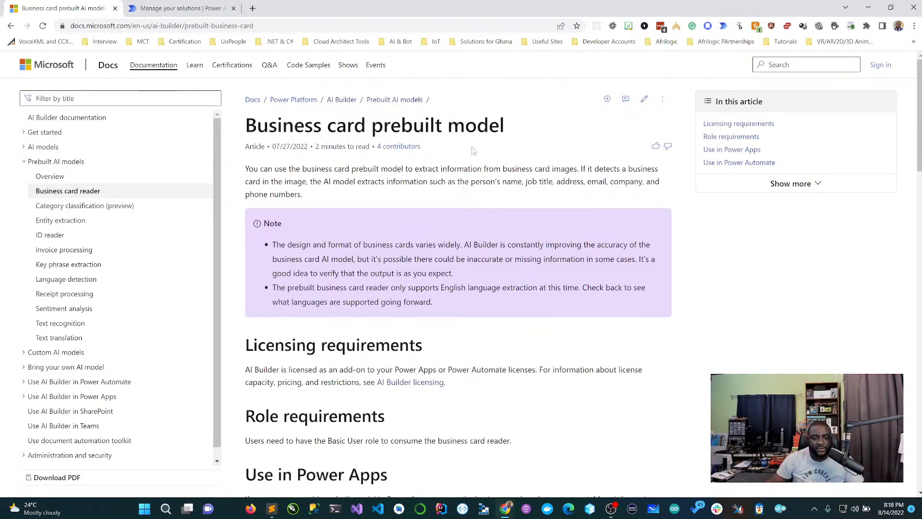
scroll(471, 148, "down", 3)
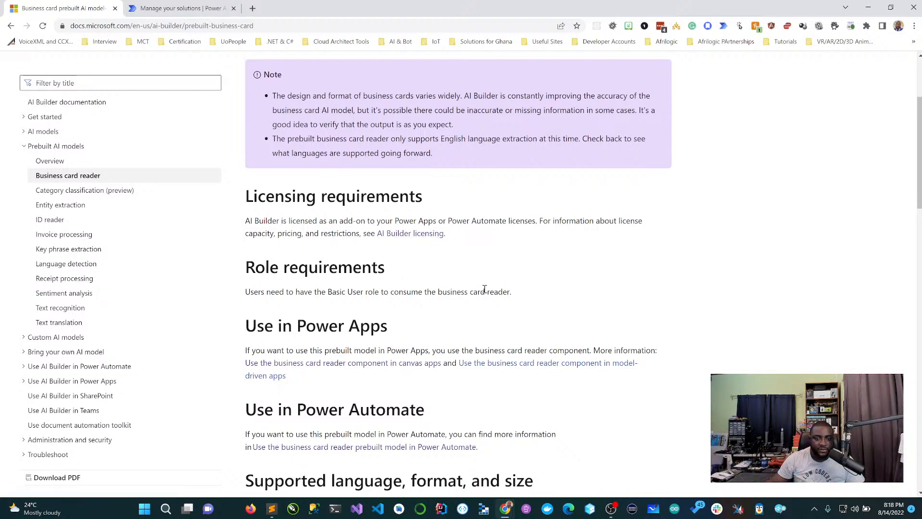
scroll(484, 291, "down", 1)
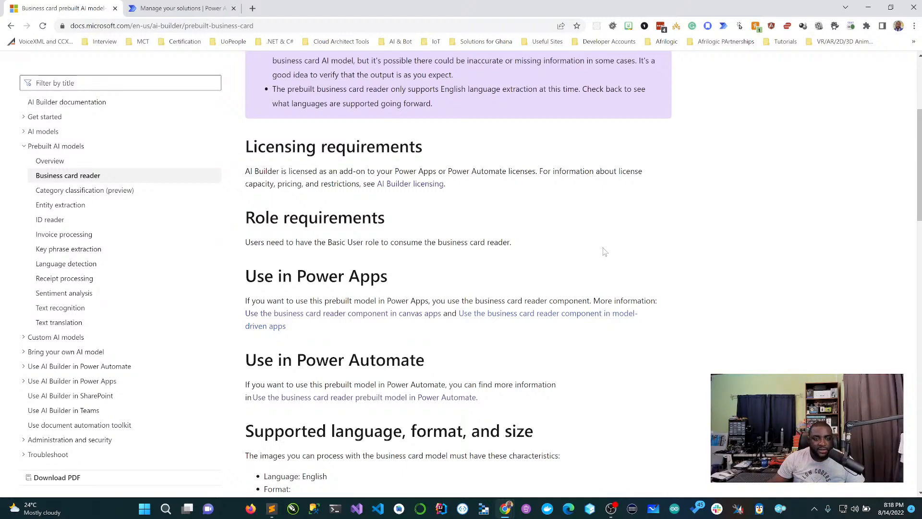
scroll(604, 252, "down", 2)
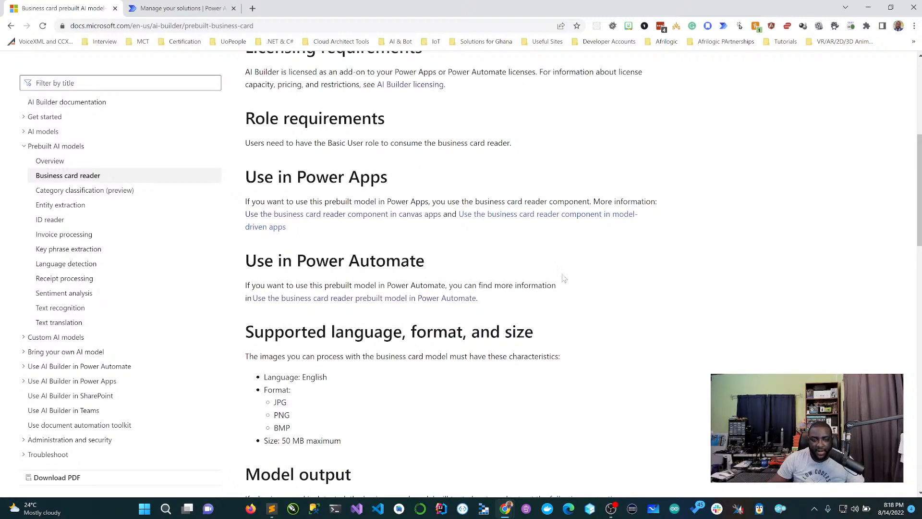
scroll(564, 279, "down", 4)
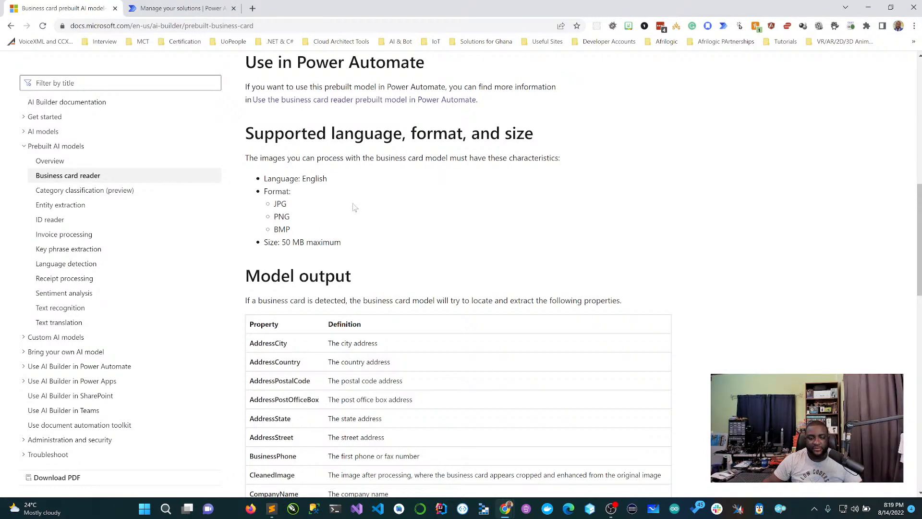
scroll(477, 251, "down", 2)
scroll(477, 251, "down", 2)
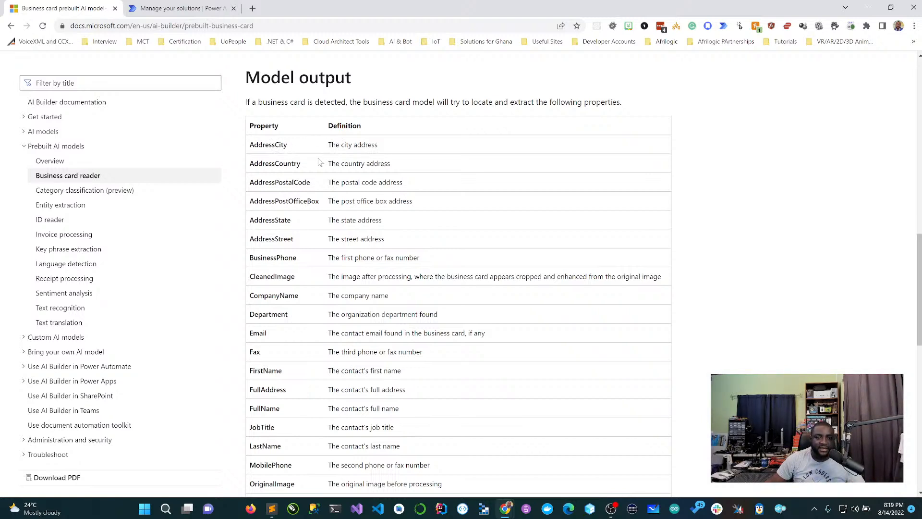
scroll(311, 173, "down", 1)
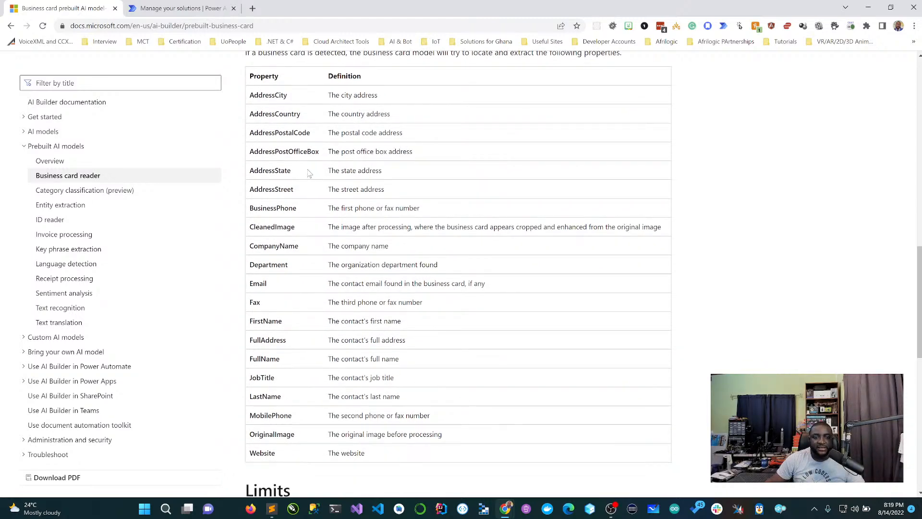
scroll(330, 207, "down", 1)
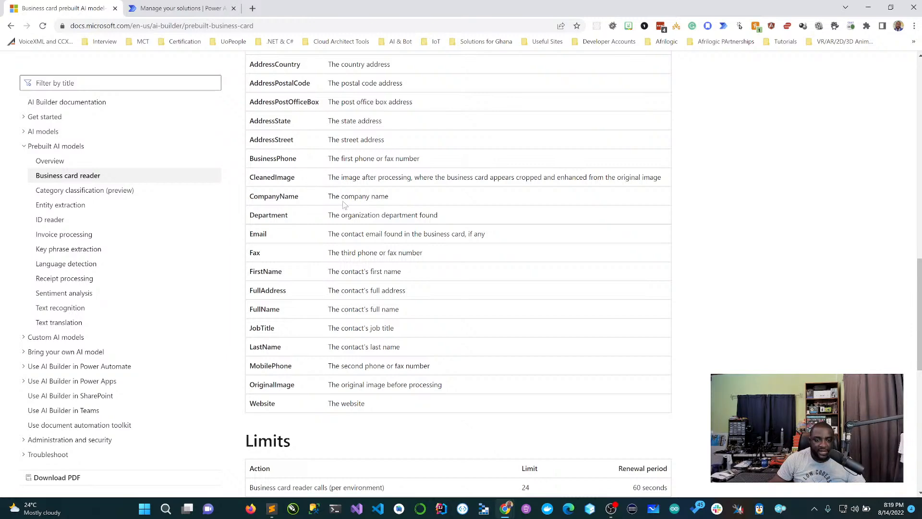
scroll(344, 204, "down", 1)
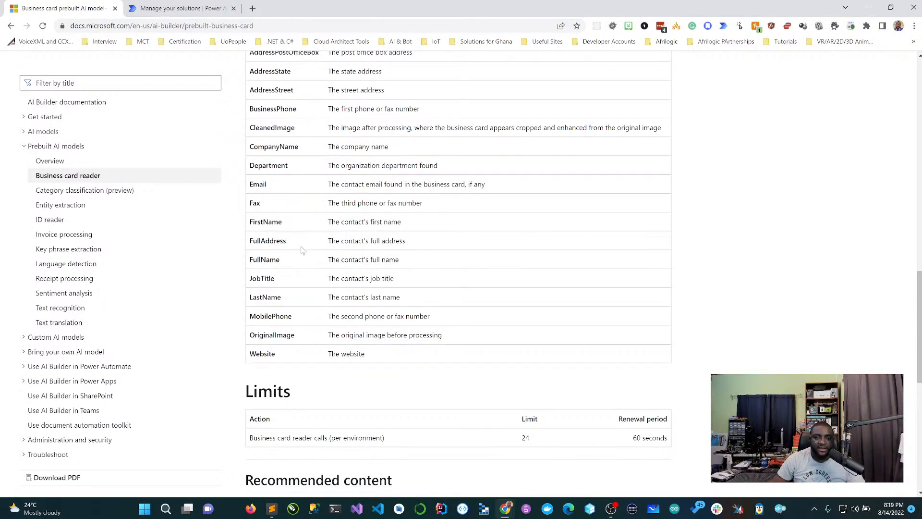
scroll(296, 288, "down", 1)
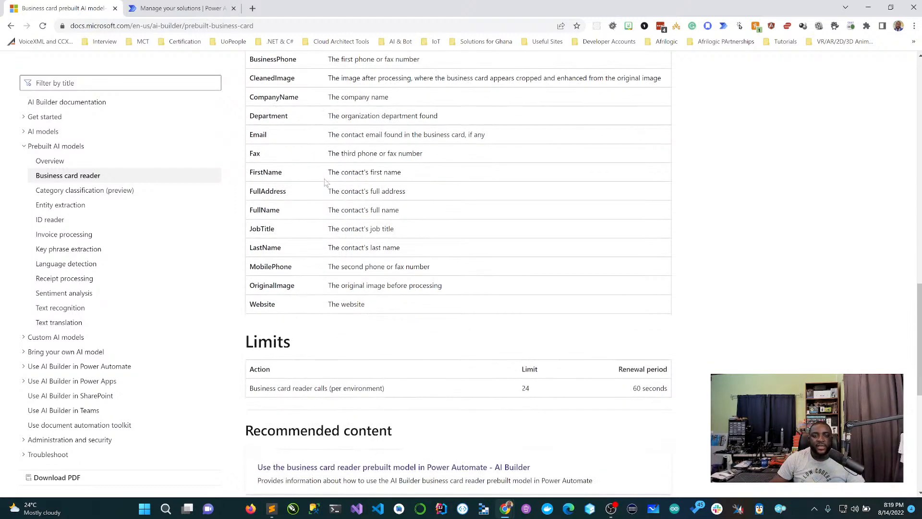
scroll(345, 164, "up", 2)
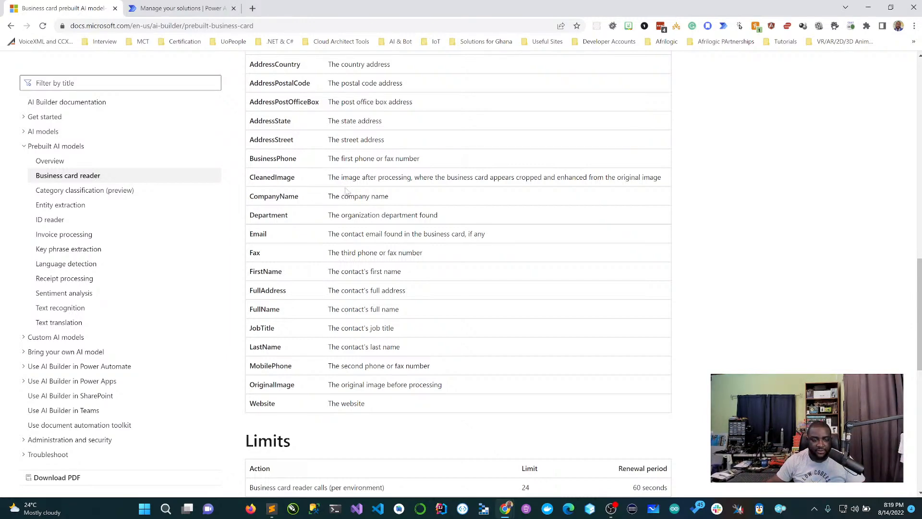
Step: Examine the article's limits, recommended content, and supported language, format and size sections
scroll(344, 192, "down", 5)
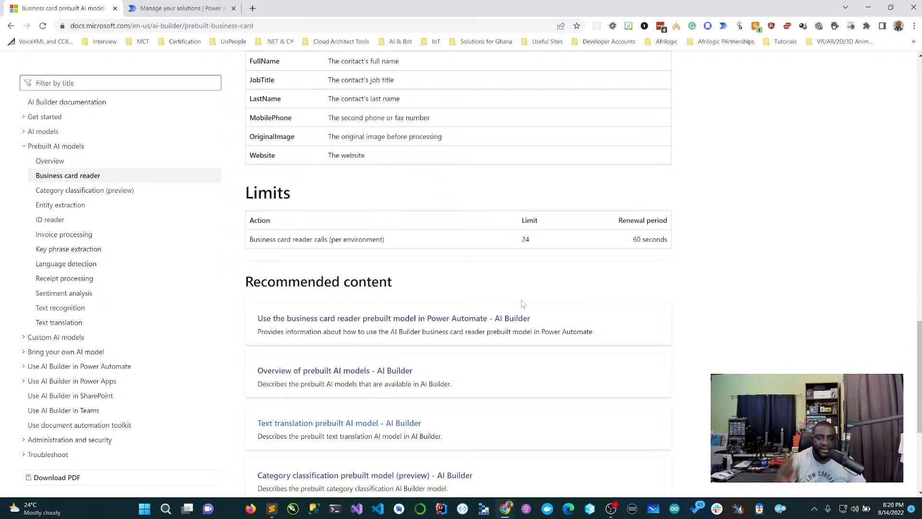
scroll(492, 359, "down", 4)
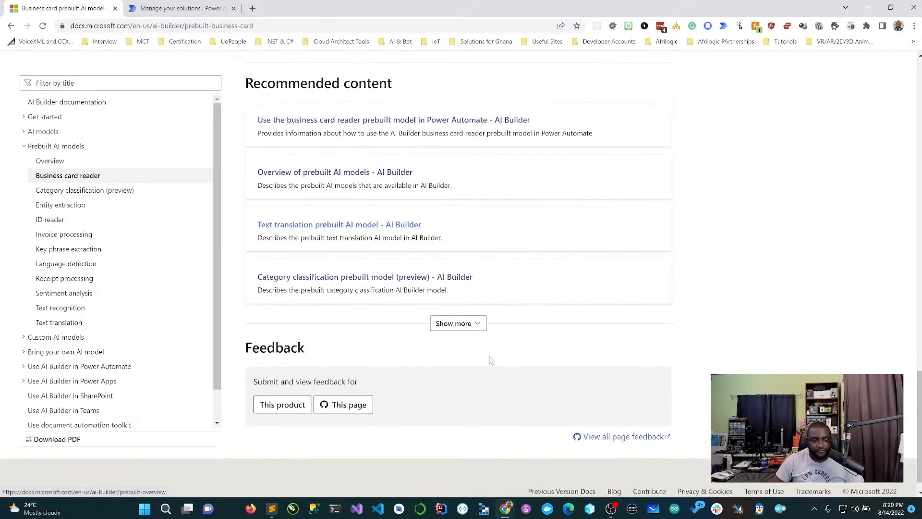
scroll(492, 359, "up", 4)
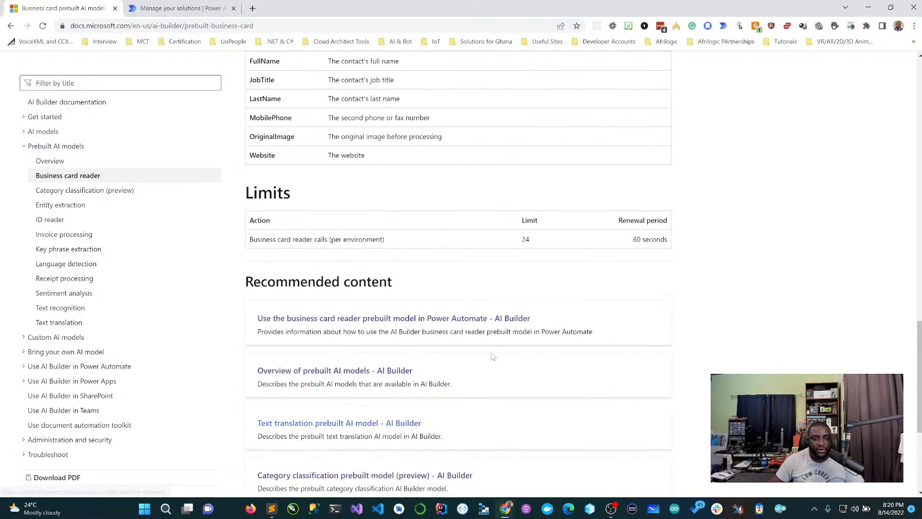
scroll(492, 358, "up", 4)
scroll(492, 356, "up", 14)
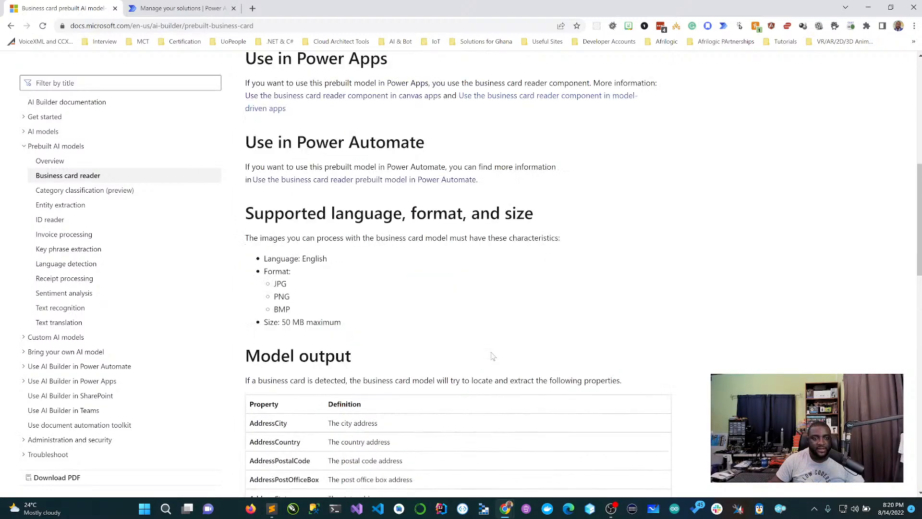
scroll(492, 355, "down", 2)
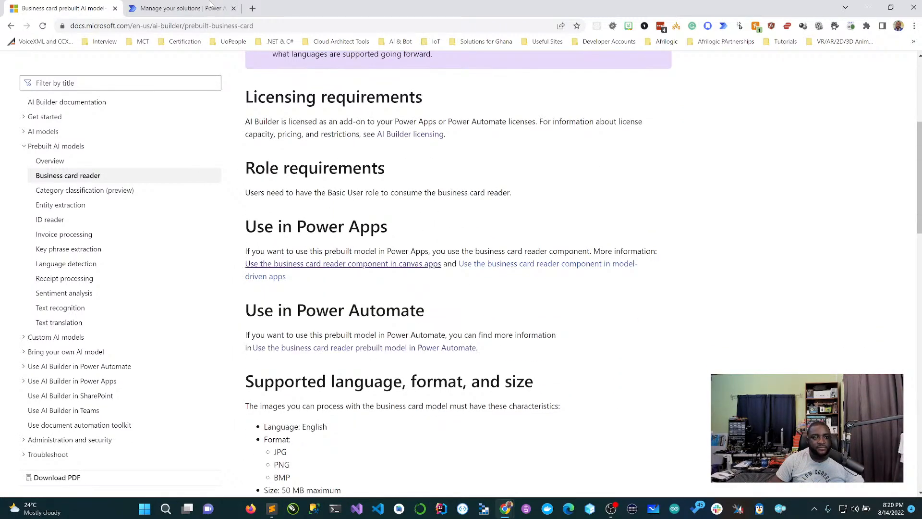
Step: From Power Automate's full Office app list, open Lists in a new tab and place it beside the documentation tab
left_click(178, 8)
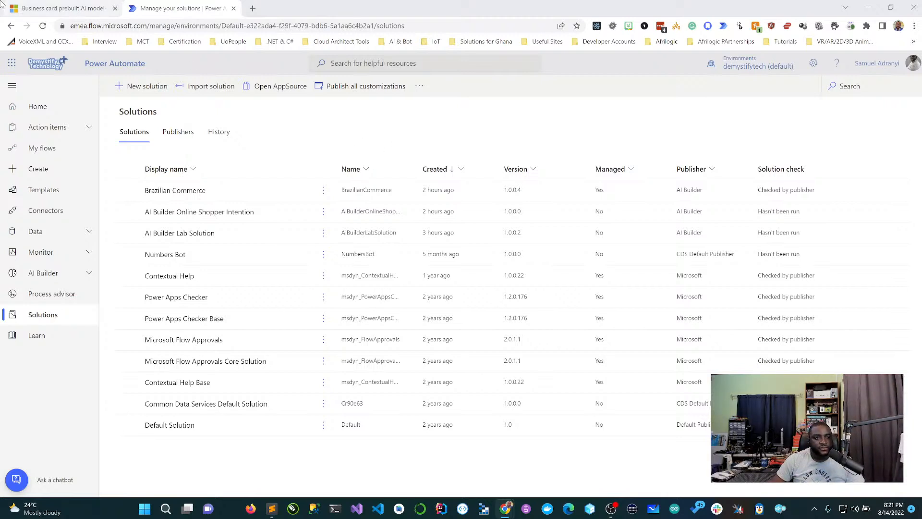
left_click(12, 65)
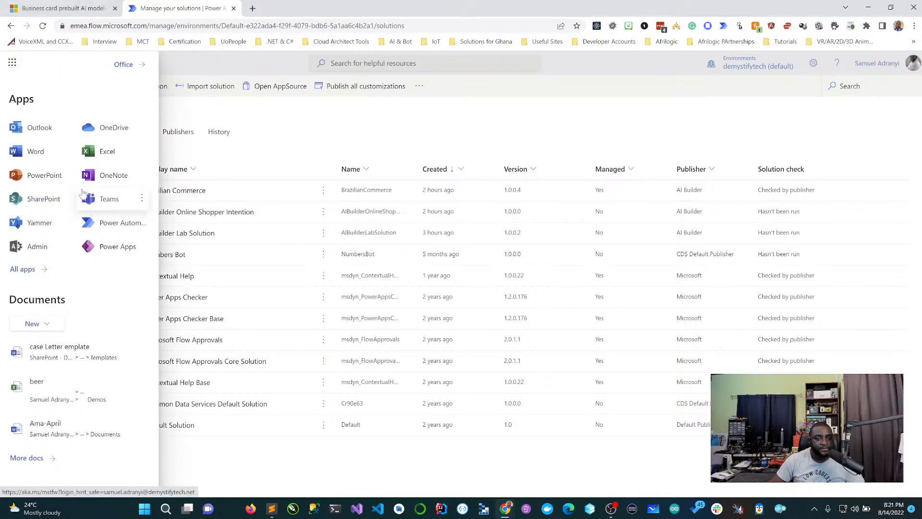
right_click(22, 272)
key("Escape")
left_click(22, 269)
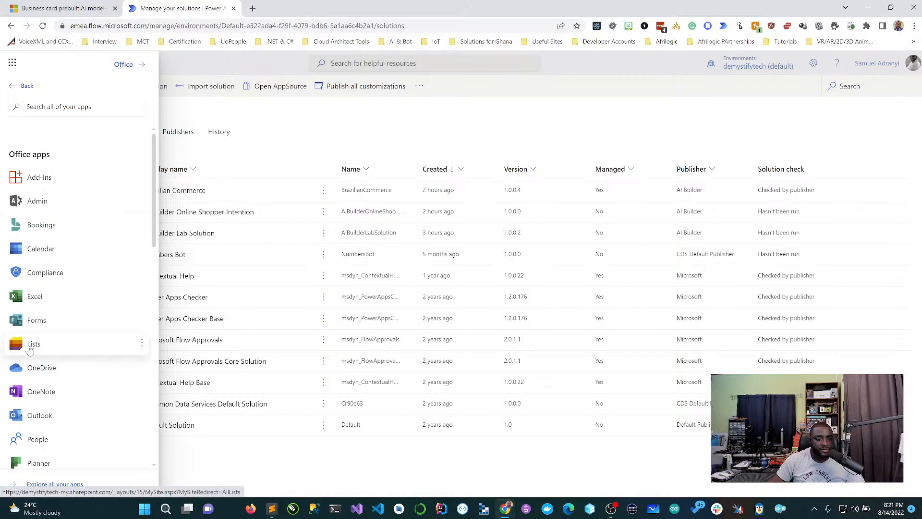
left_click(142, 343)
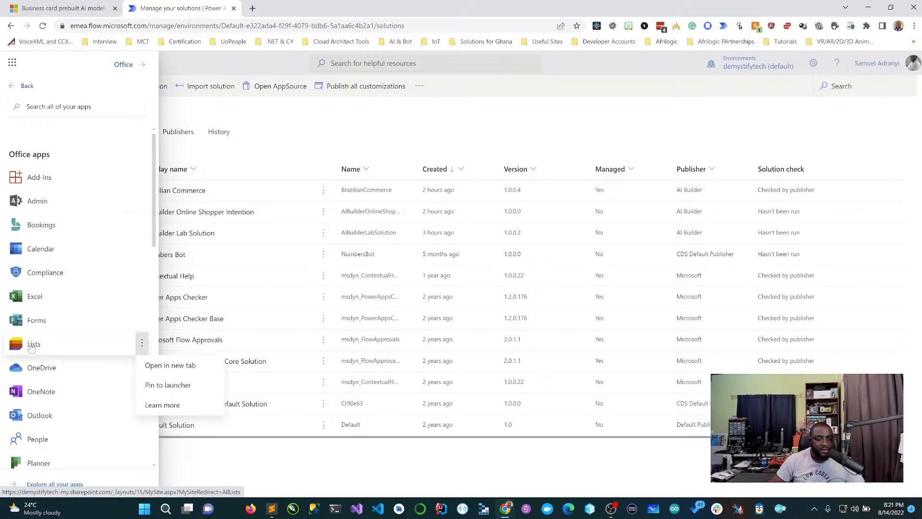
left_click(177, 370)
left_click_drag(310, 12, 178, 13)
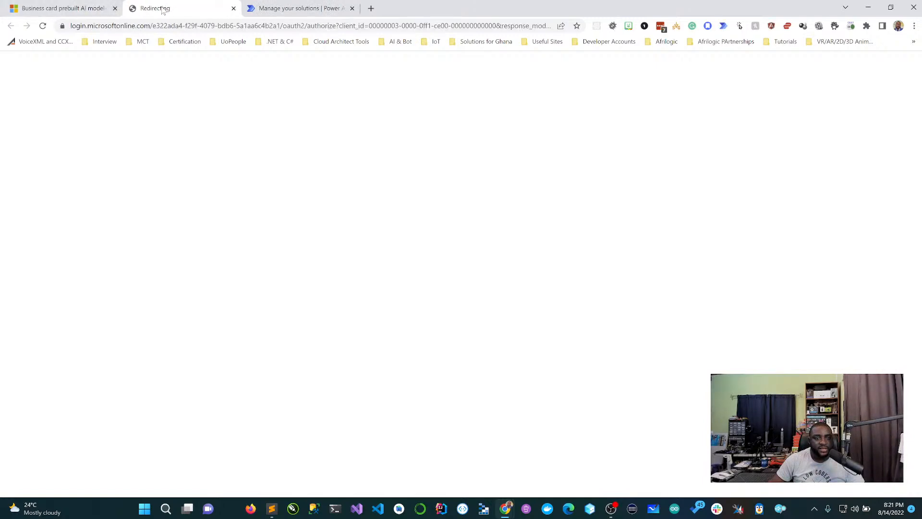
Step: Sign in to Lists with the work account that is already signed in
left_click(302, 8)
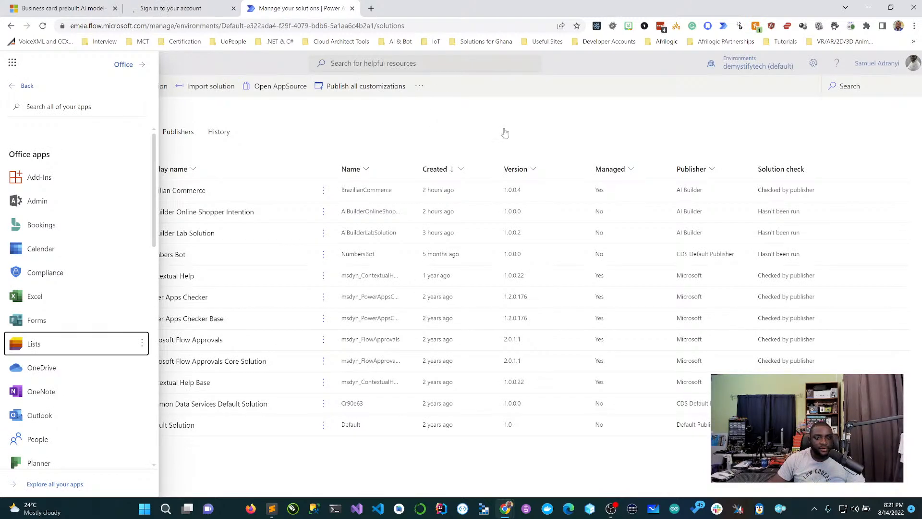
left_click(168, 10)
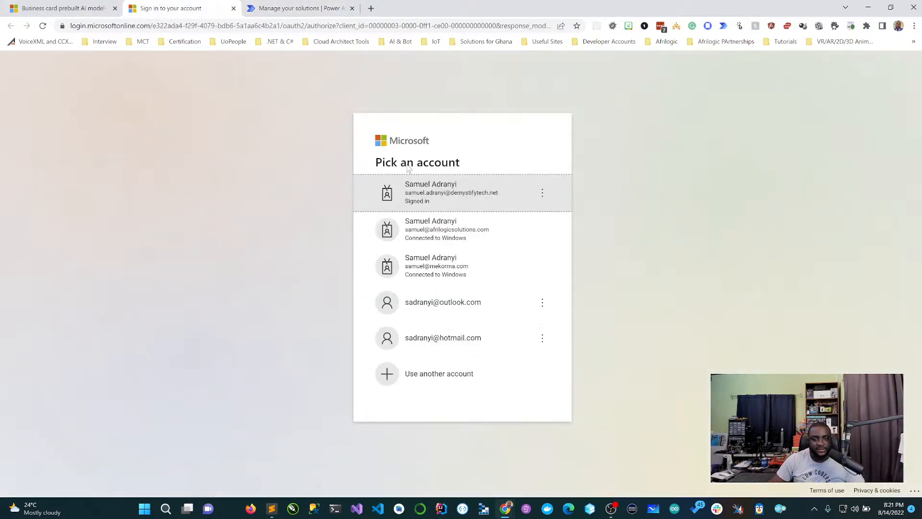
left_click(486, 199)
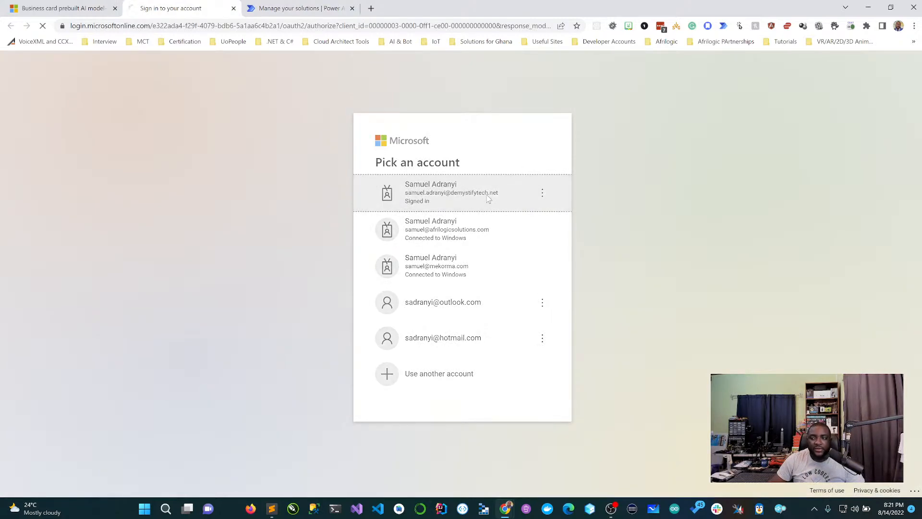
Step: Return to the business card model article and review its model output properties, limits and introduction
left_click(75, 4)
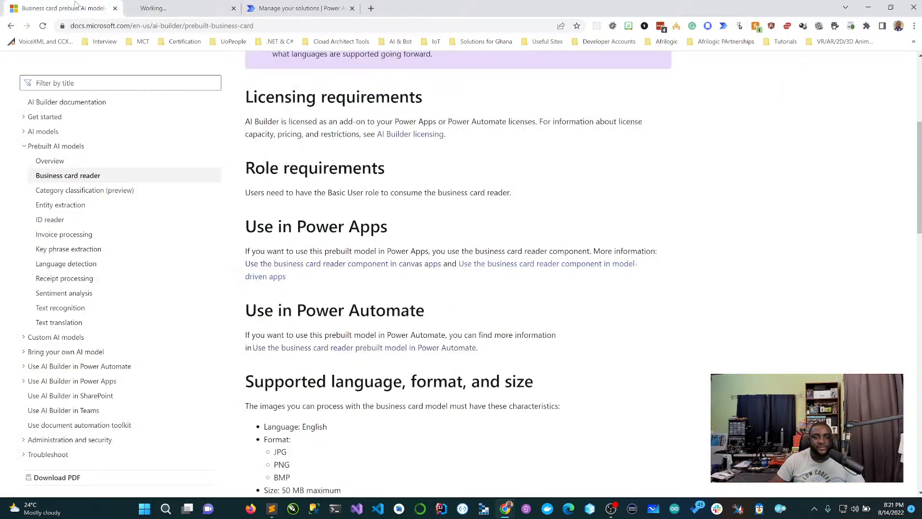
scroll(414, 293, "down", 10)
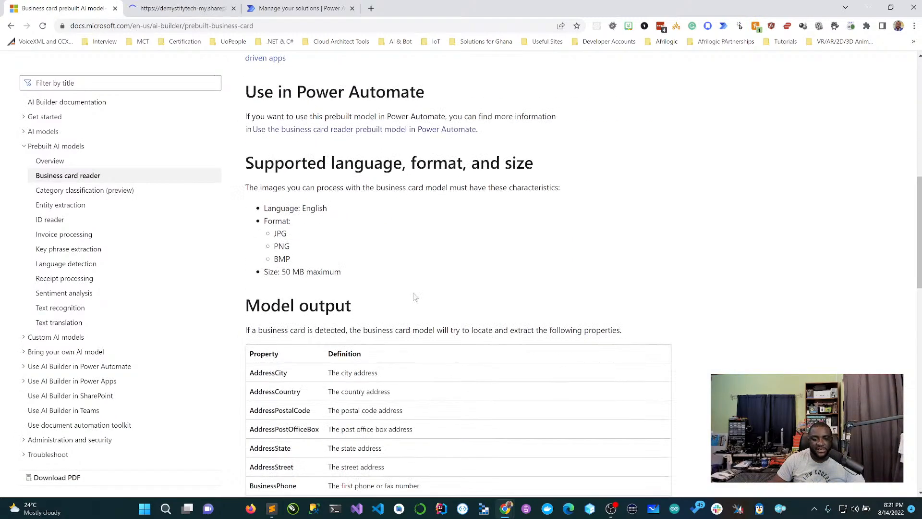
scroll(343, 283, "down", 3)
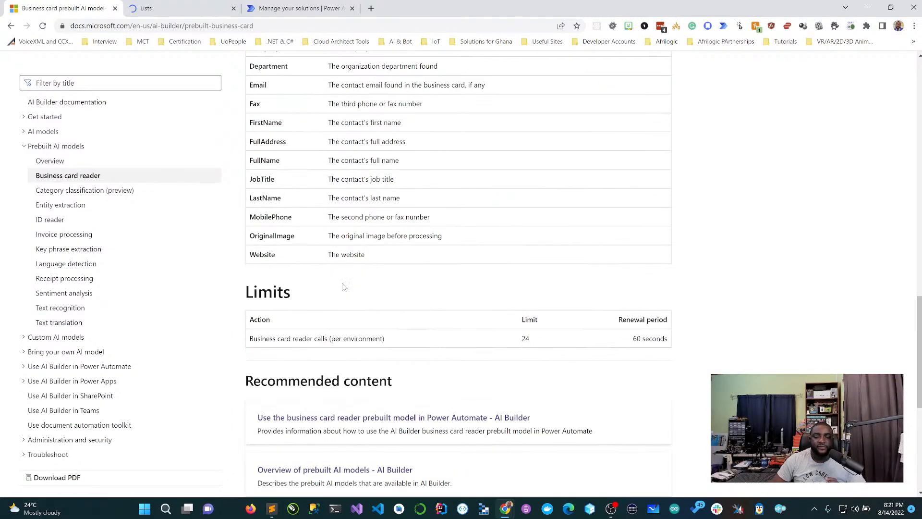
scroll(342, 281, "up", 12)
scroll(343, 282, "up", 6)
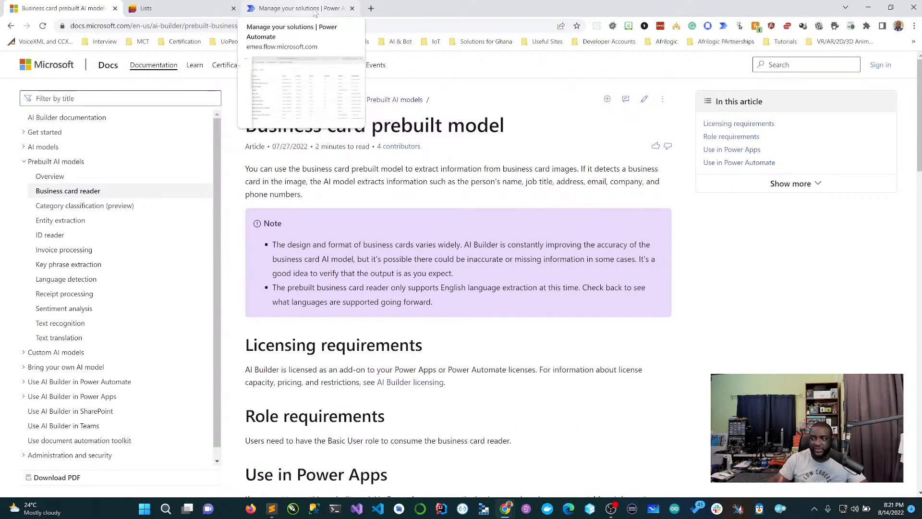
Step: Return to Power Automate, find File Explorer through Windows search, and bring up the AIBuilder_Lab folder
left_click(297, 9)
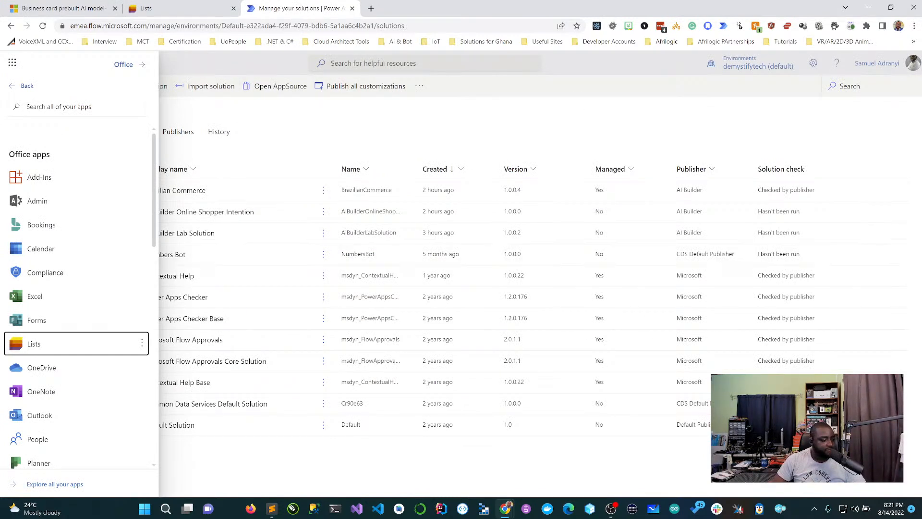
left_click(608, 106)
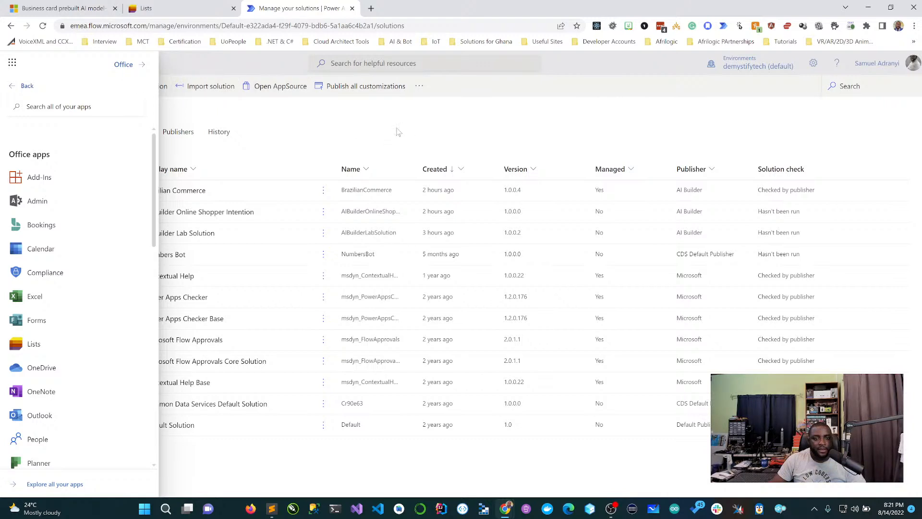
left_click(165, 509)
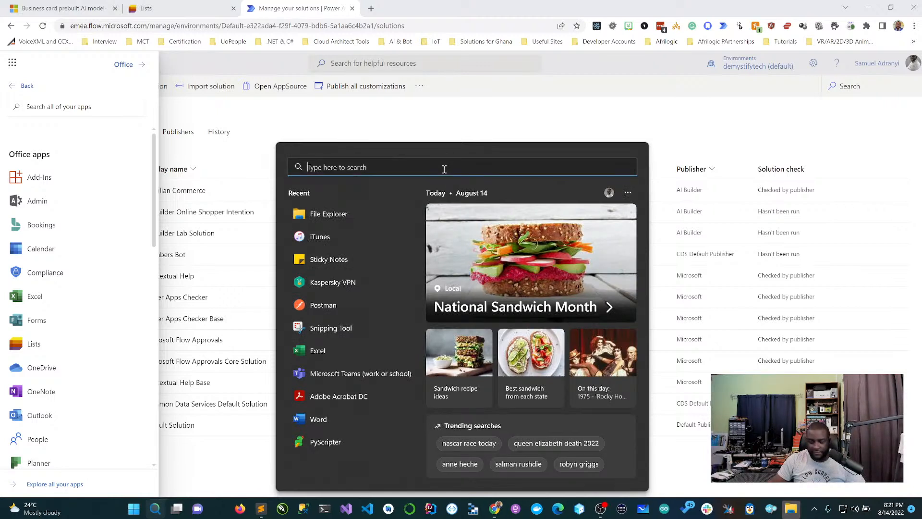
type("file")
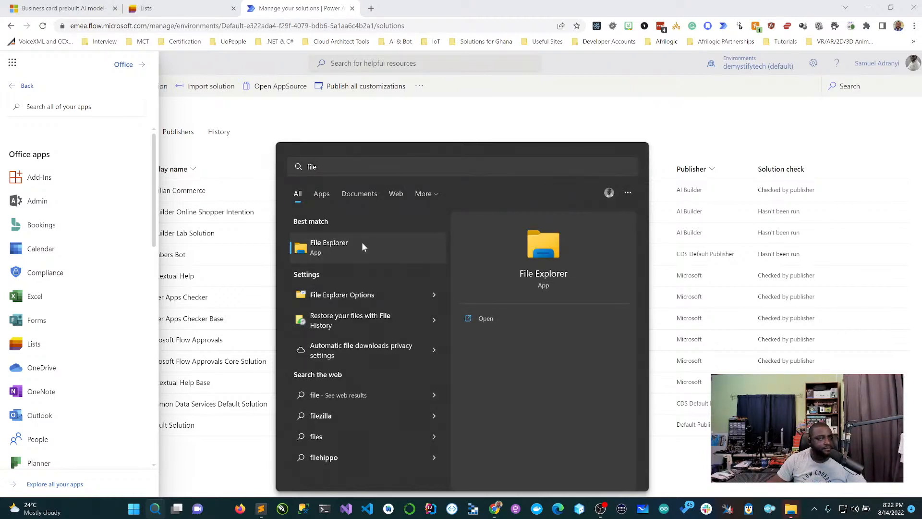
left_click(362, 247)
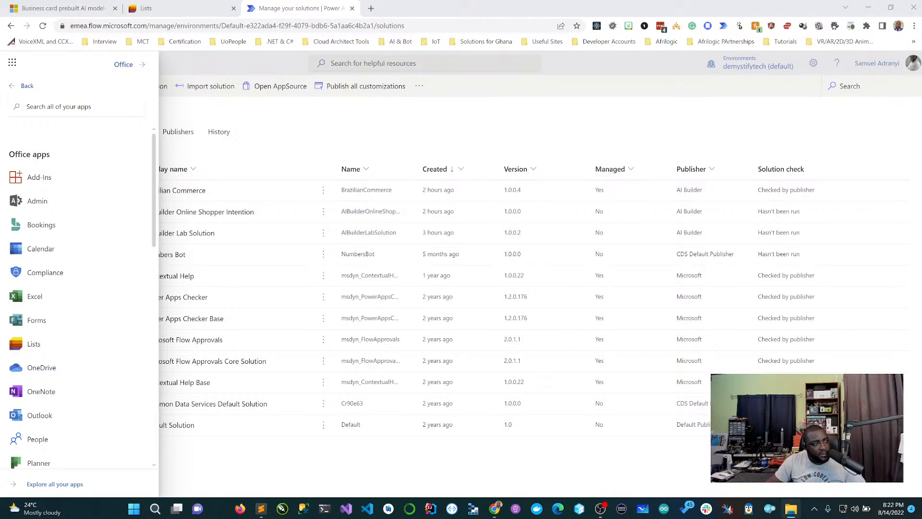
left_click_drag(0, 146, 509, 143)
left_click(768, 152)
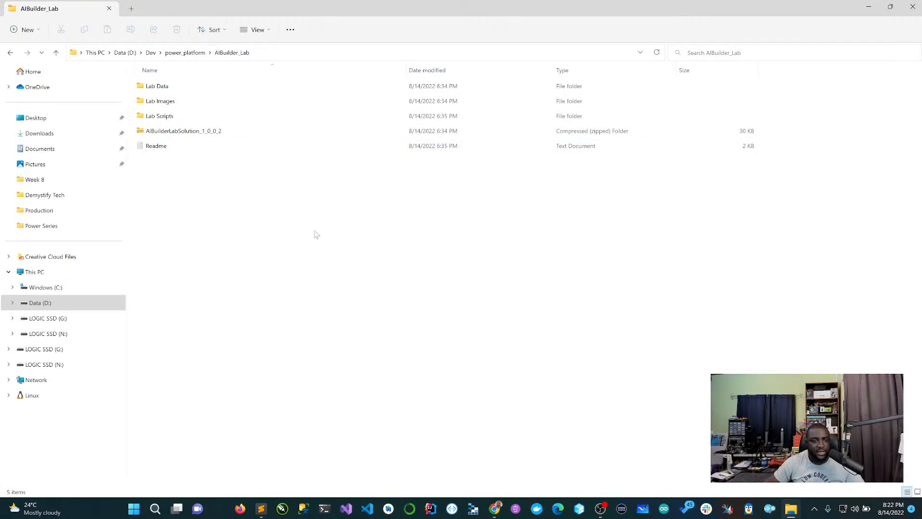
Step: Try the large icons layout for the AIBuilder_Lab folder and switch back to the details layout
scroll(314, 229, "up", 2)
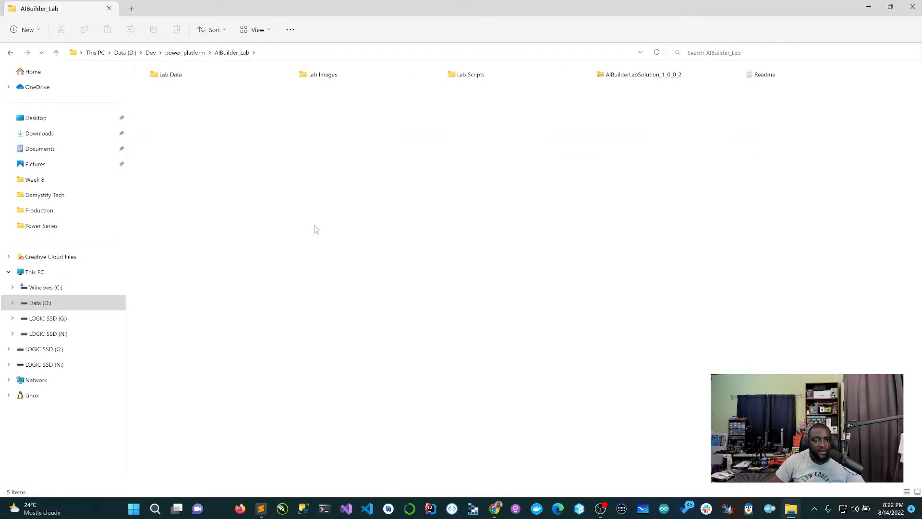
scroll(315, 229, "up", 1)
scroll(315, 228, "down", 1)
scroll(315, 228, "down", 3)
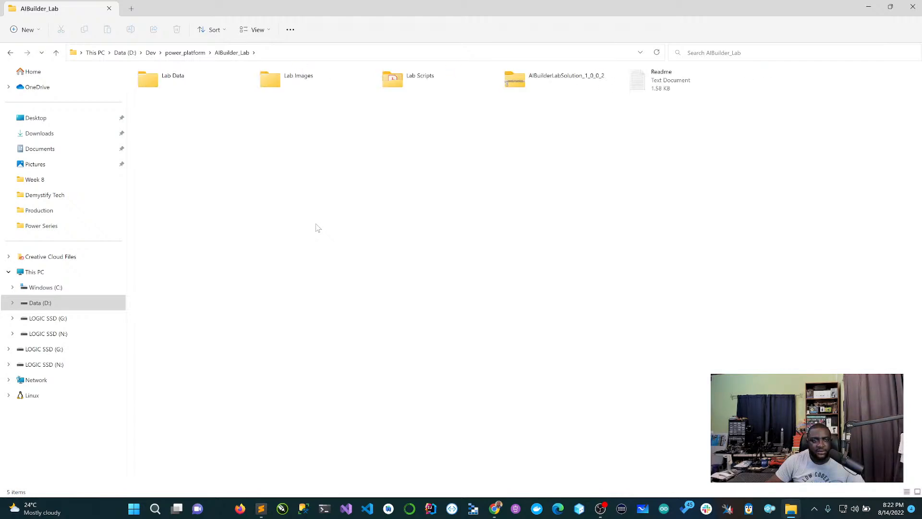
left_click(258, 32)
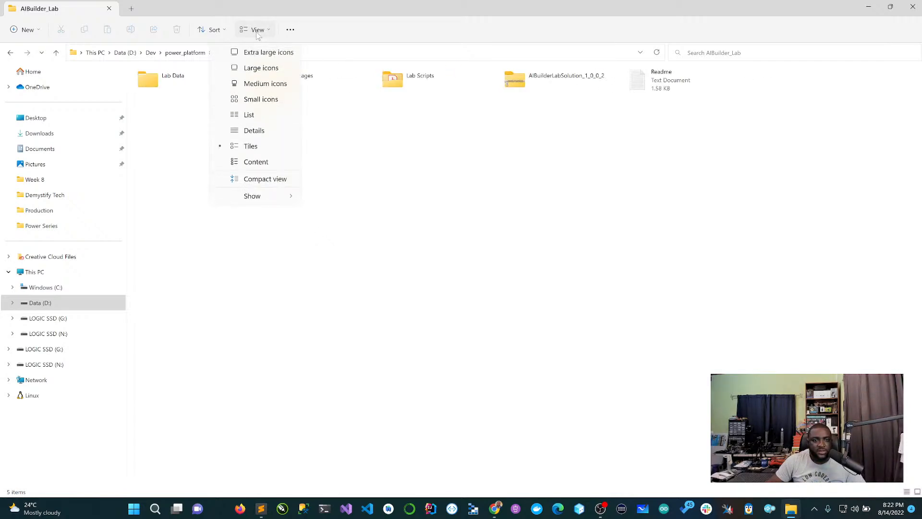
left_click(269, 69)
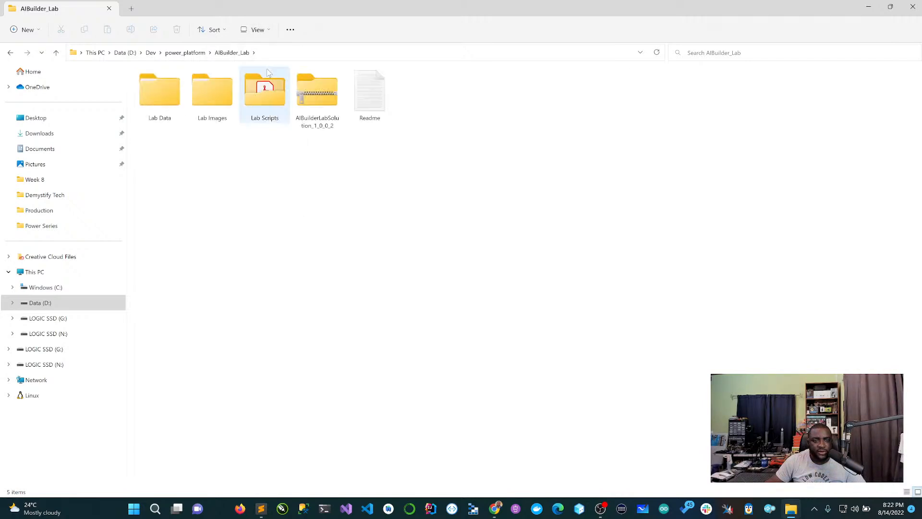
left_click(907, 492)
Step: Look through the Lab Data folder's contents and return to the AIBuilder_Lab folder
left_click(174, 85)
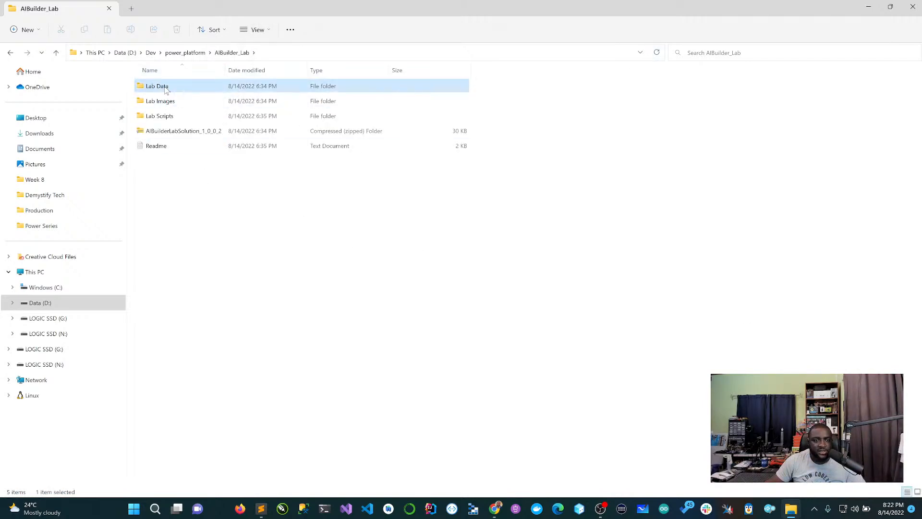
double_click(165, 87)
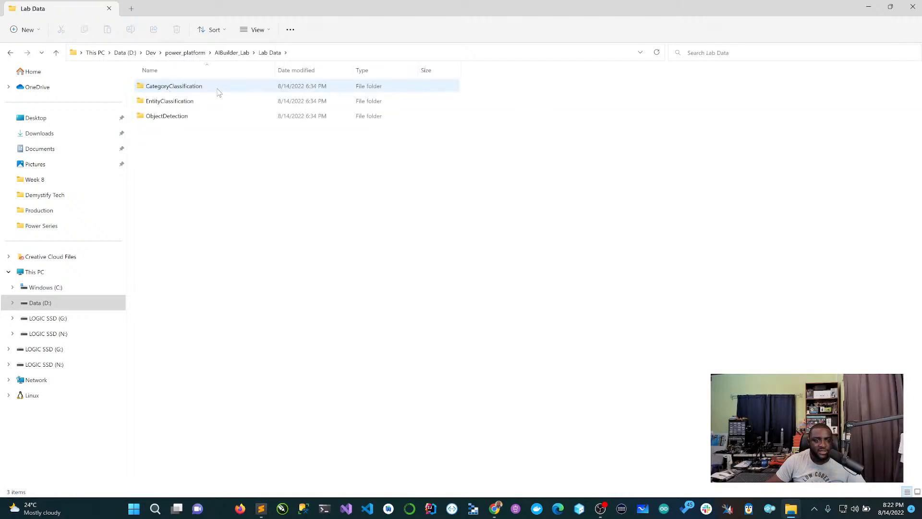
left_click(231, 53)
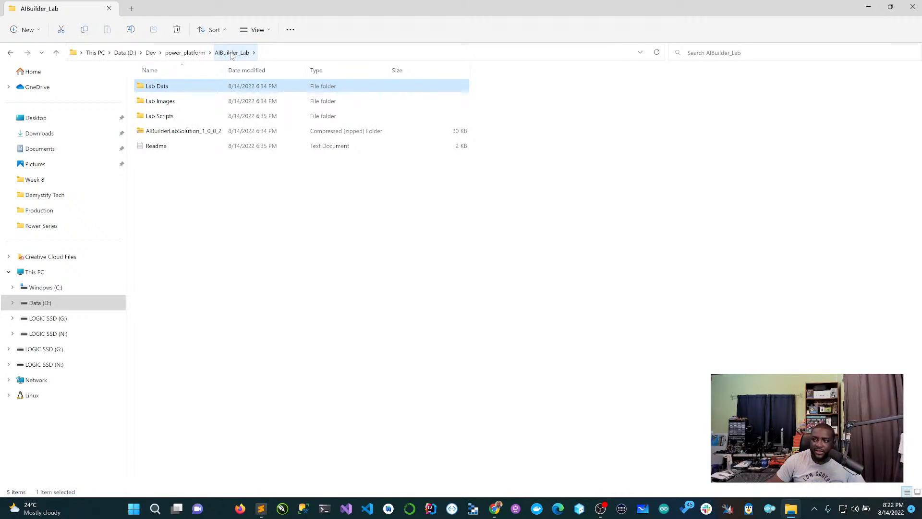
Step: View the Business Card Fabrikam and business-card sample images in the BusinessCard folder under Lab Images
left_click(180, 106)
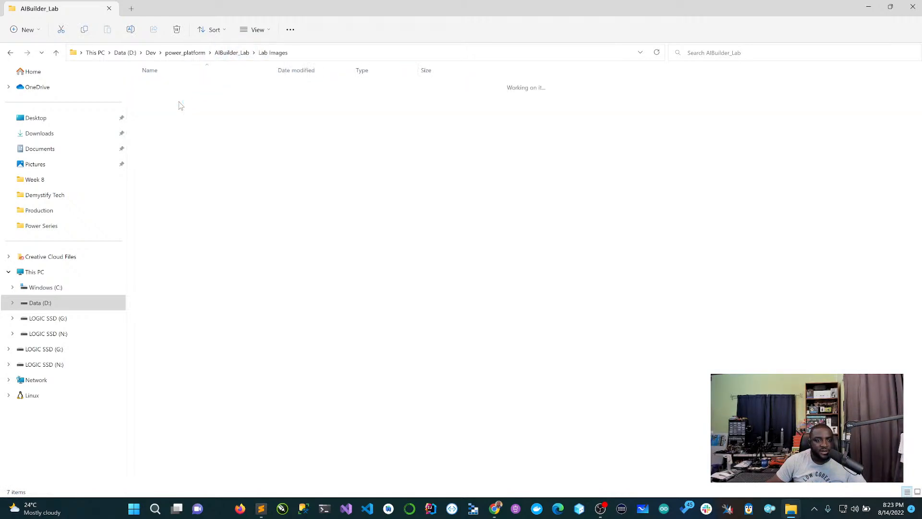
double_click(214, 87)
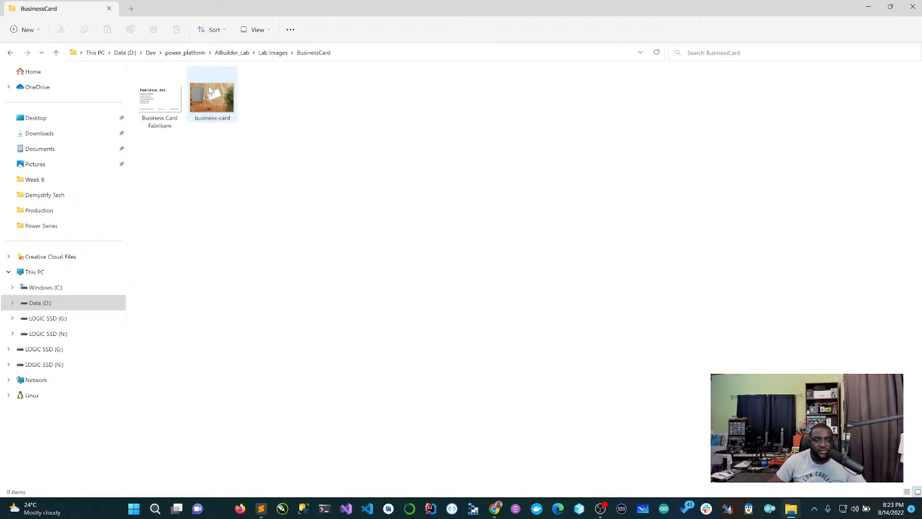
left_click(160, 105)
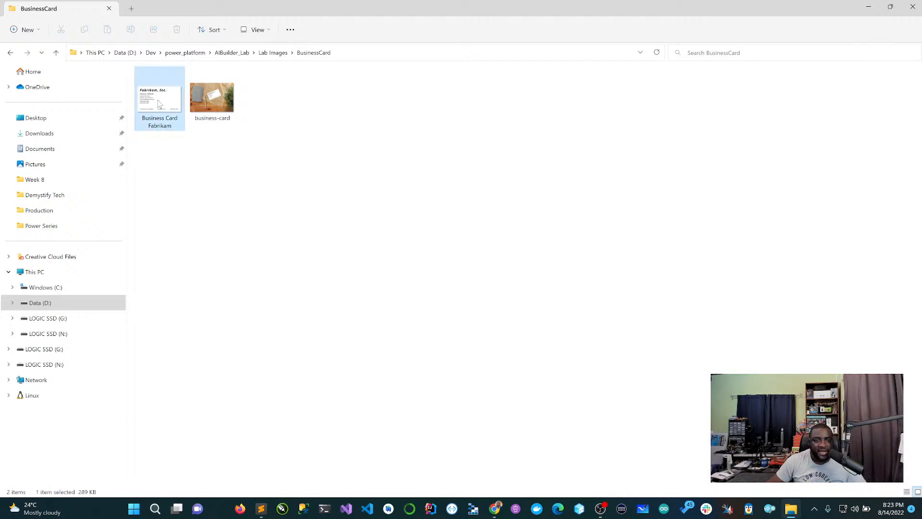
double_click(162, 109)
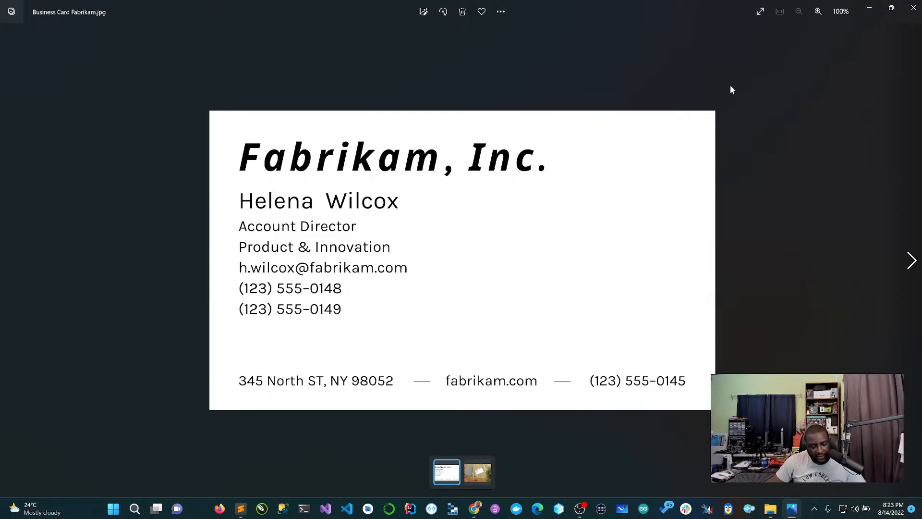
left_click(911, 261)
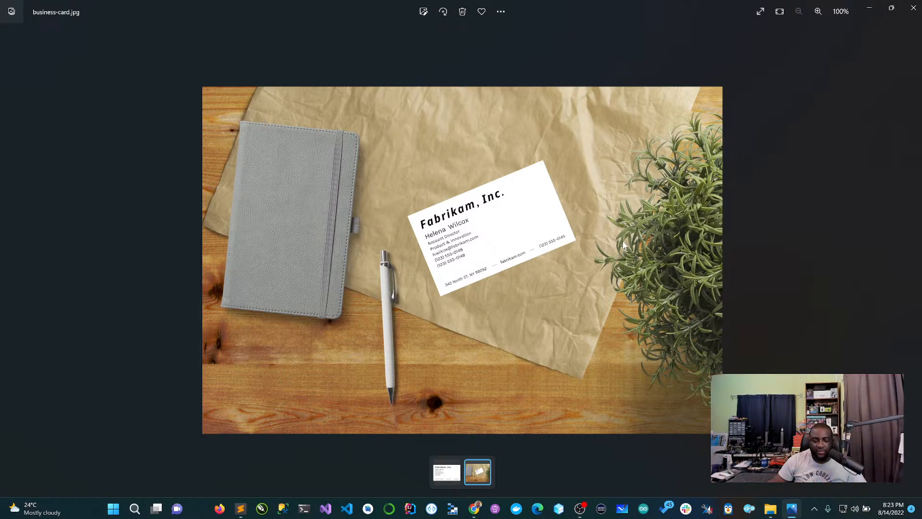
Step: Close the business card image and return to Power Automate's Solutions list with the app launcher closed
left_click(914, 8)
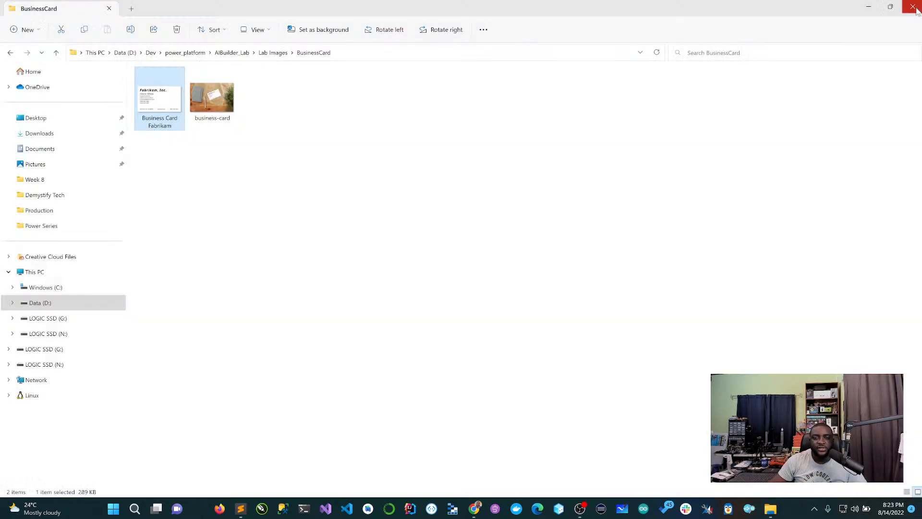
left_click(868, 7)
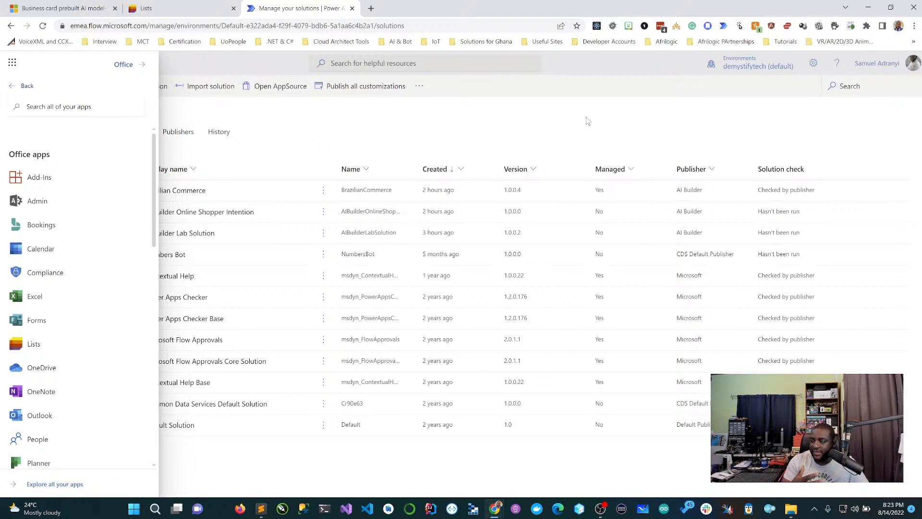
left_click(12, 63)
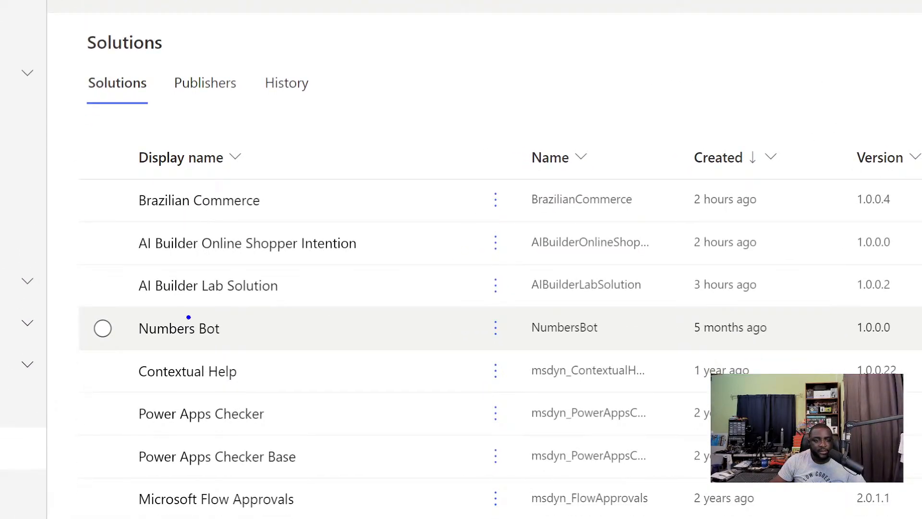
mouse_move(89, 183)
left_mouse_down()
mouse_move(95, 208)
mouse_move(345, 217)
left_mouse_up()
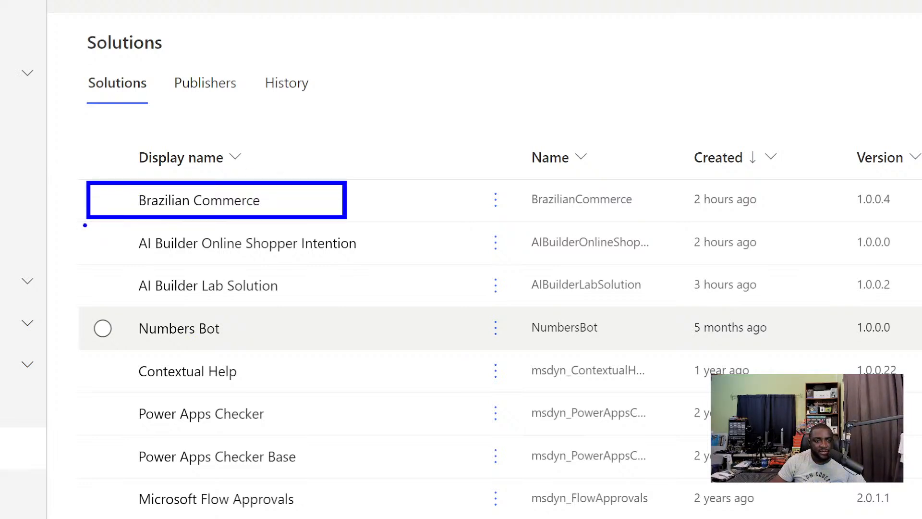
mouse_move(89, 226)
left_mouse_down()
mouse_move(246, 264)
mouse_move(415, 270)
mouse_move(403, 264)
left_mouse_up()
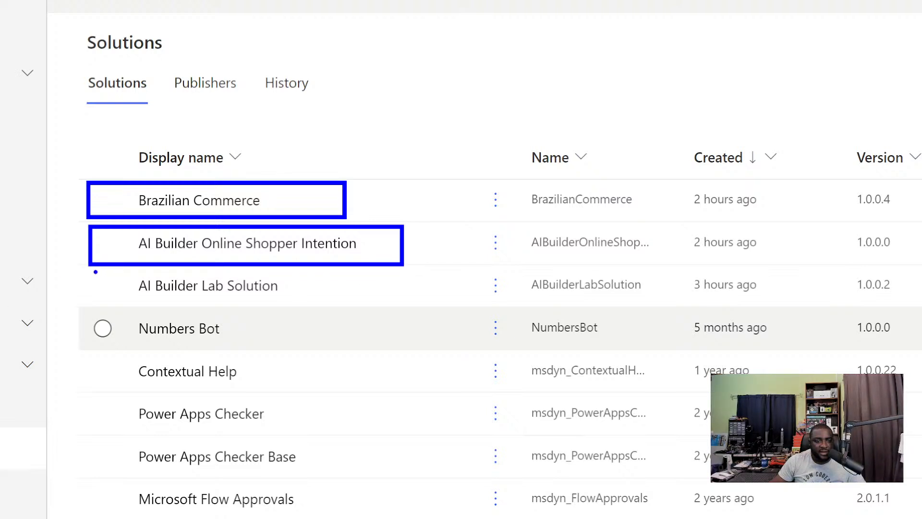
mouse_move(93, 284)
left_mouse_down()
mouse_move(305, 299)
mouse_move(315, 275)
left_mouse_up()
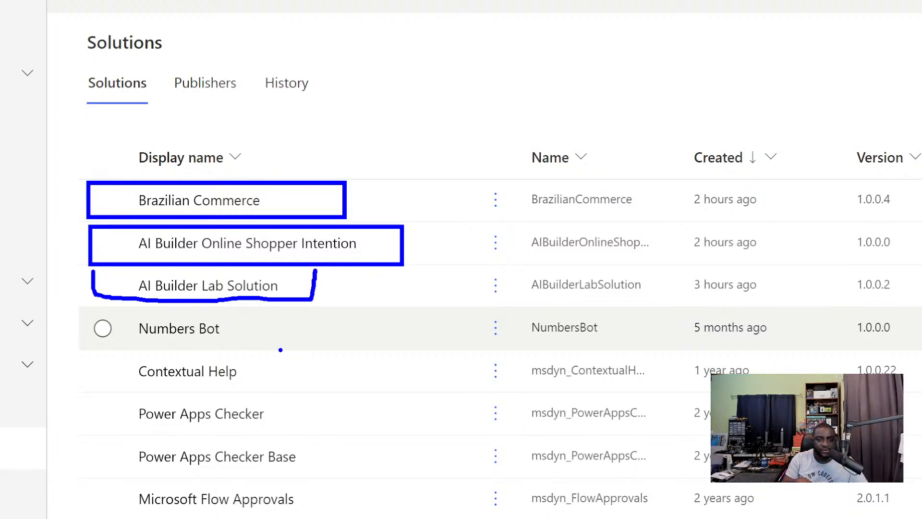
key("Escape")
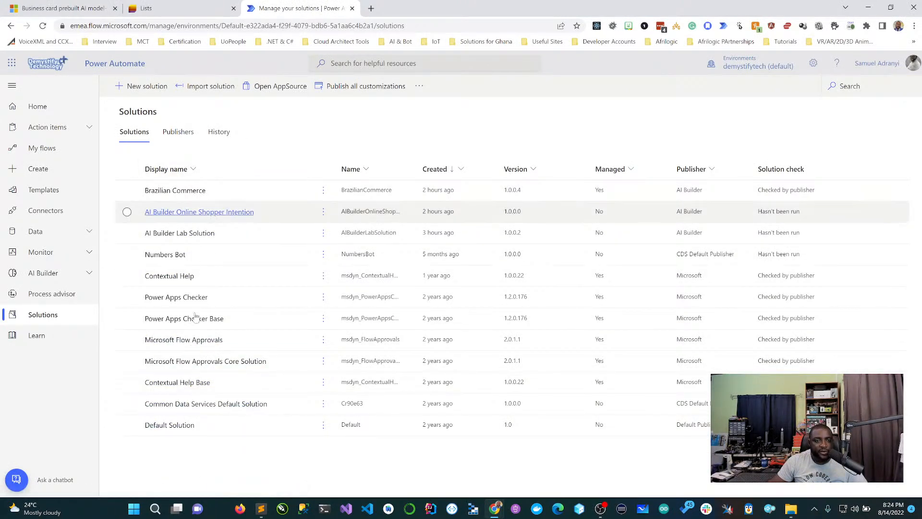
Step: Start a new solution with the display name AI Builder Demos
left_click(142, 86)
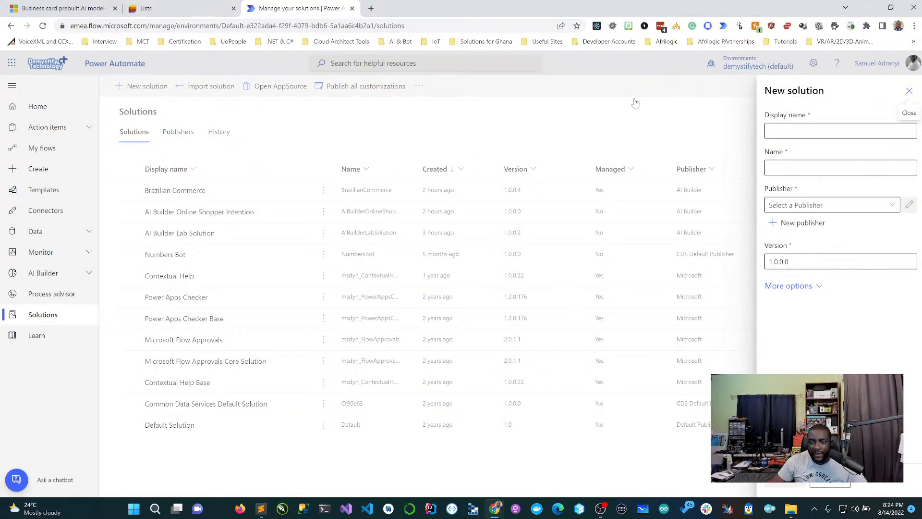
left_click(802, 131)
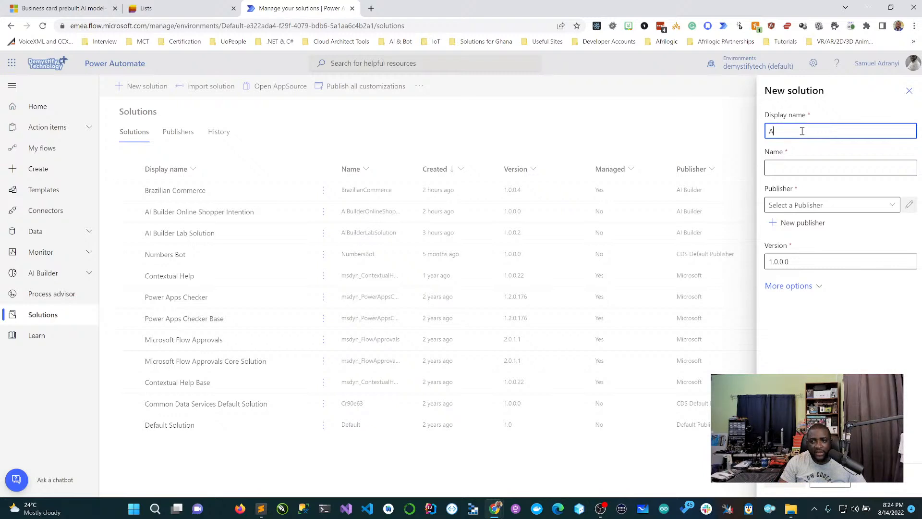
type("AI Buil")
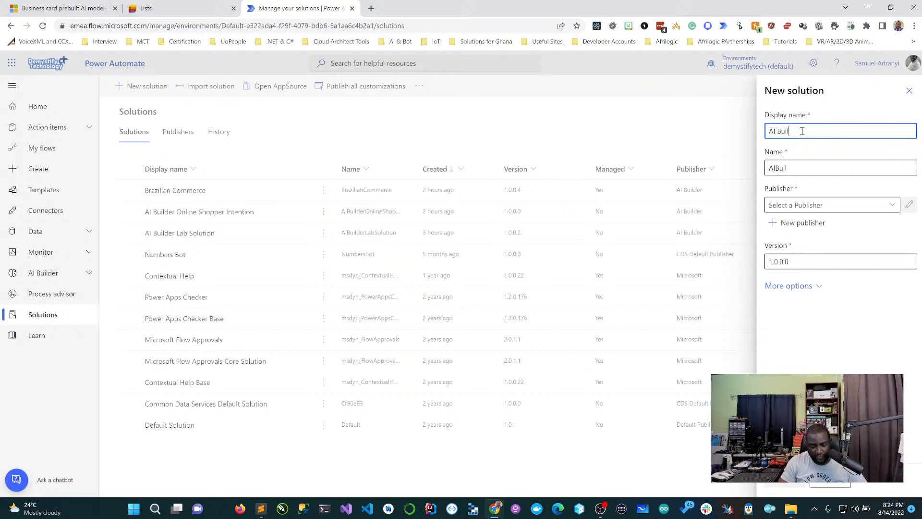
type("der Sem")
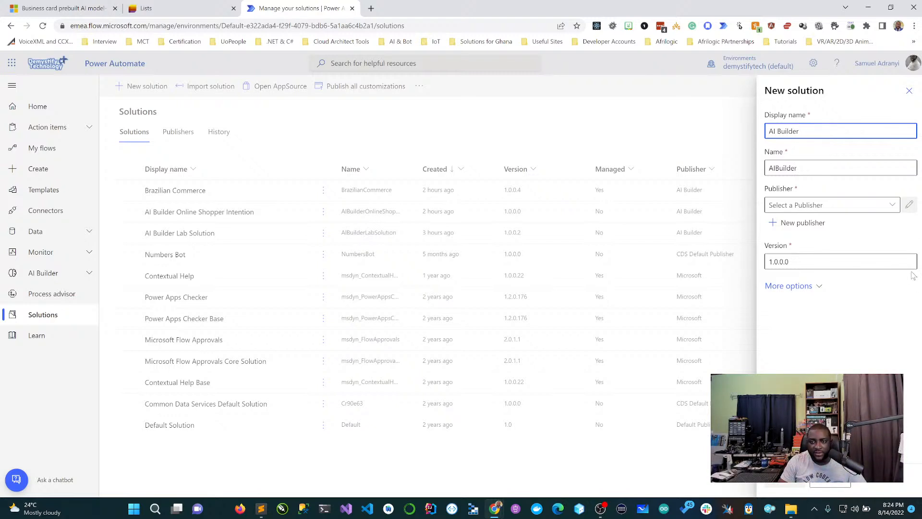
type("Demos")
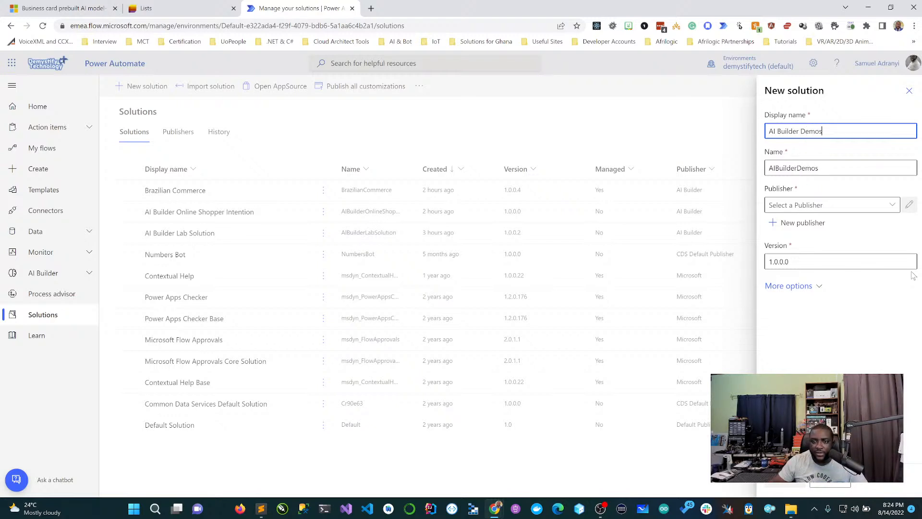
Step: Set the solution's publisher to CDS Default Publisher (Crf133e) and create the solution with version 1.0.0.0
left_click(891, 205)
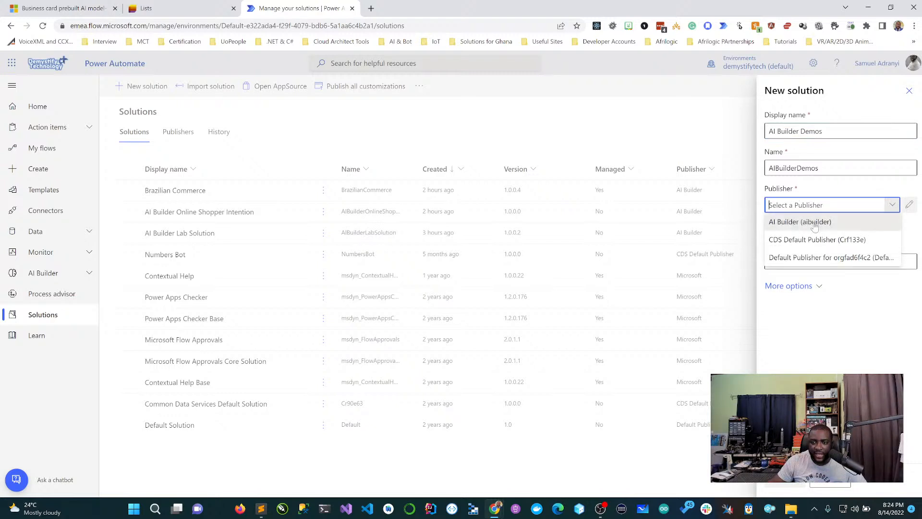
left_click(815, 223)
left_click(897, 208)
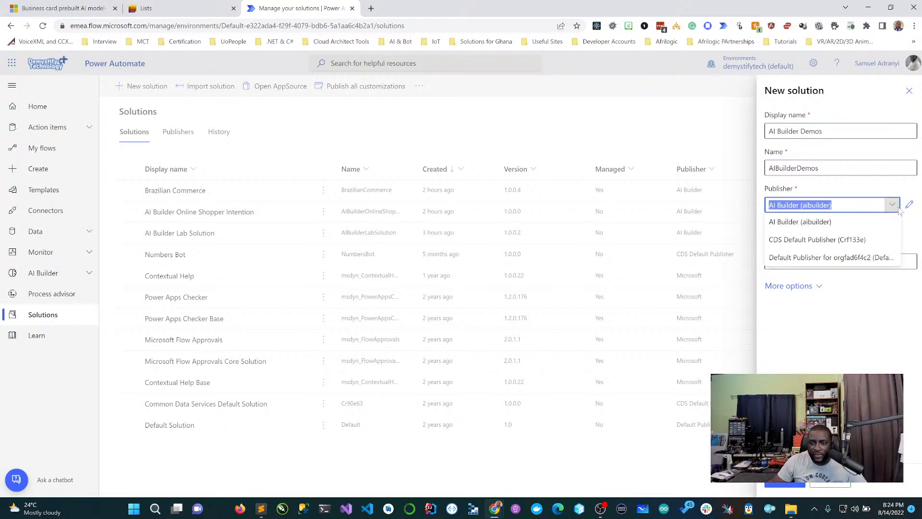
left_click(859, 239)
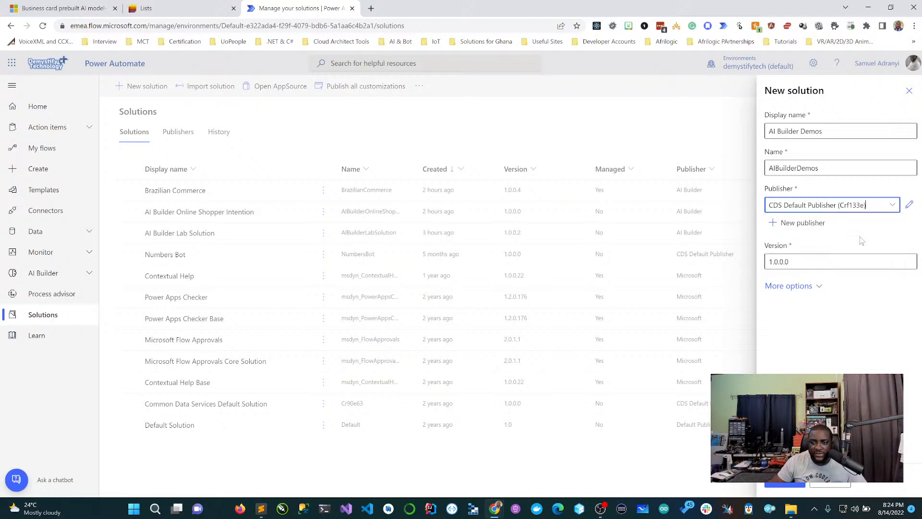
left_click(895, 213)
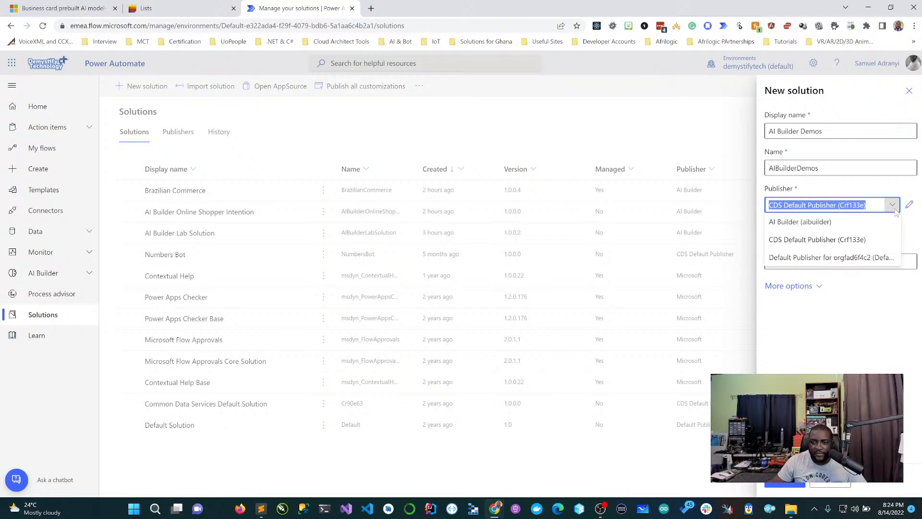
left_click(870, 239)
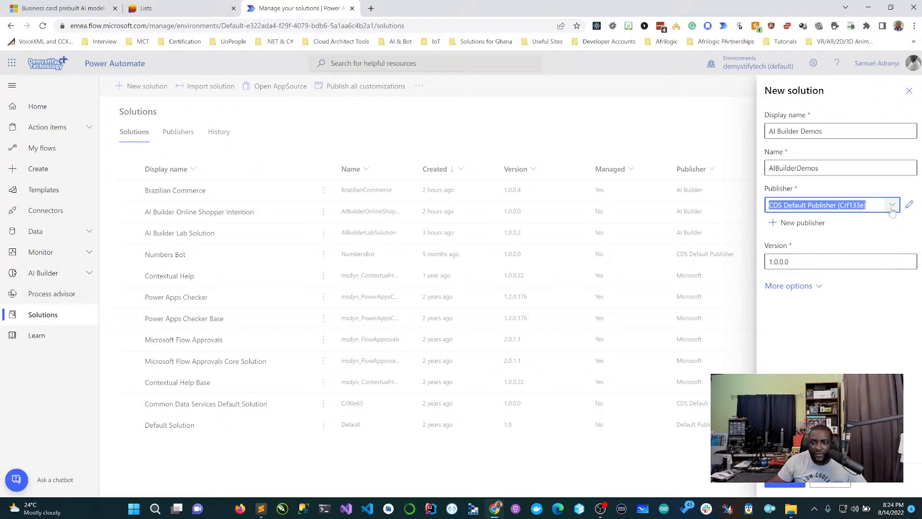
left_click(891, 207)
left_click(883, 237)
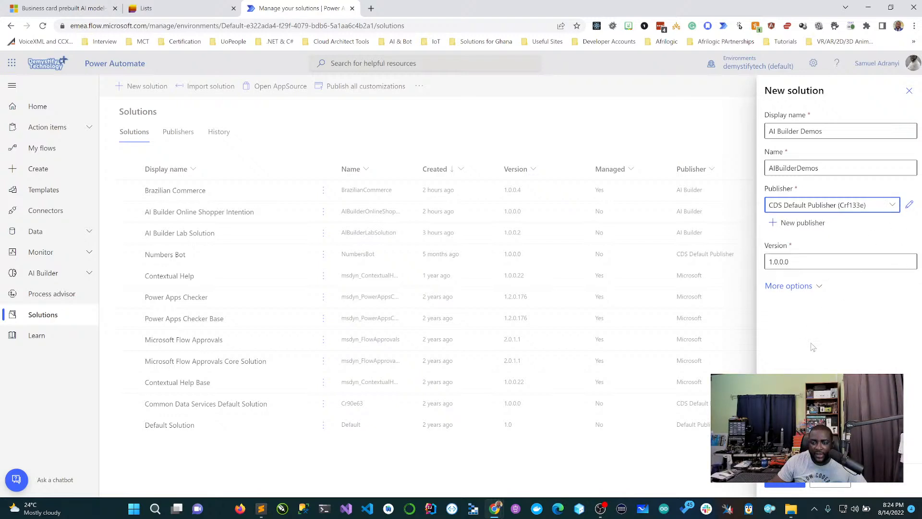
left_click(781, 485)
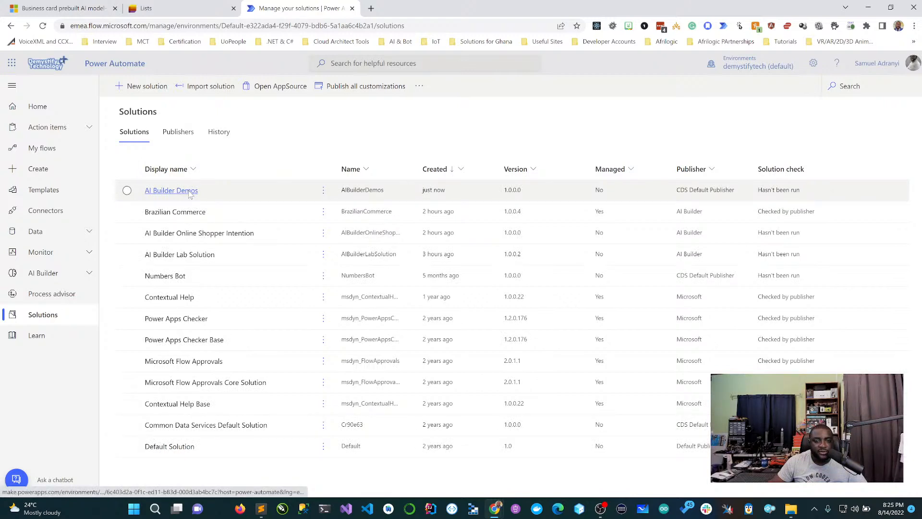
Step: Open the AI Builder Demos solution and bring up the cloud flow types available for a new automation
left_click(189, 193)
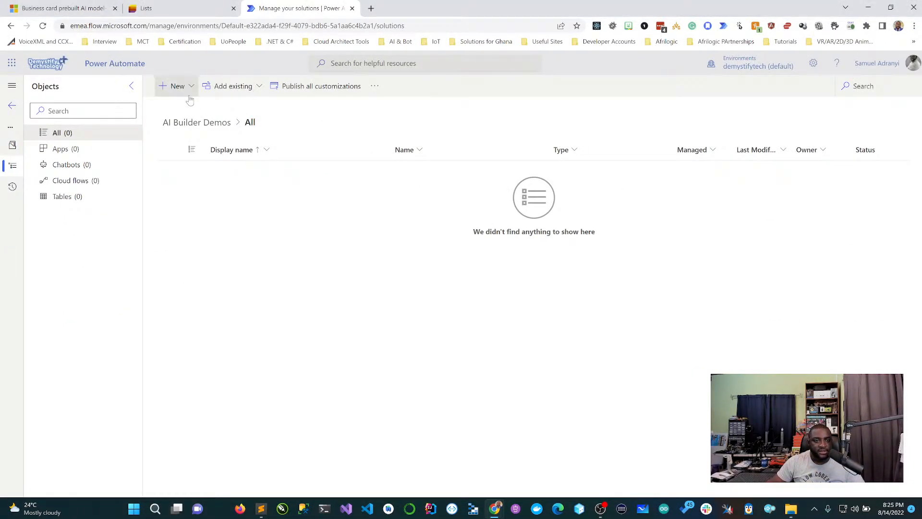
left_click(190, 96)
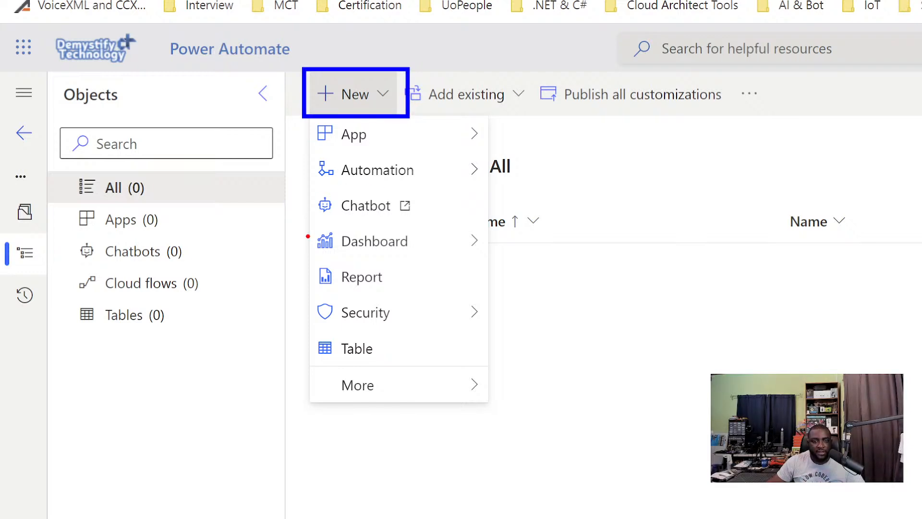
mouse_move(306, 150)
left_mouse_down()
mouse_move(320, 177)
mouse_move(518, 187)
left_mouse_up()
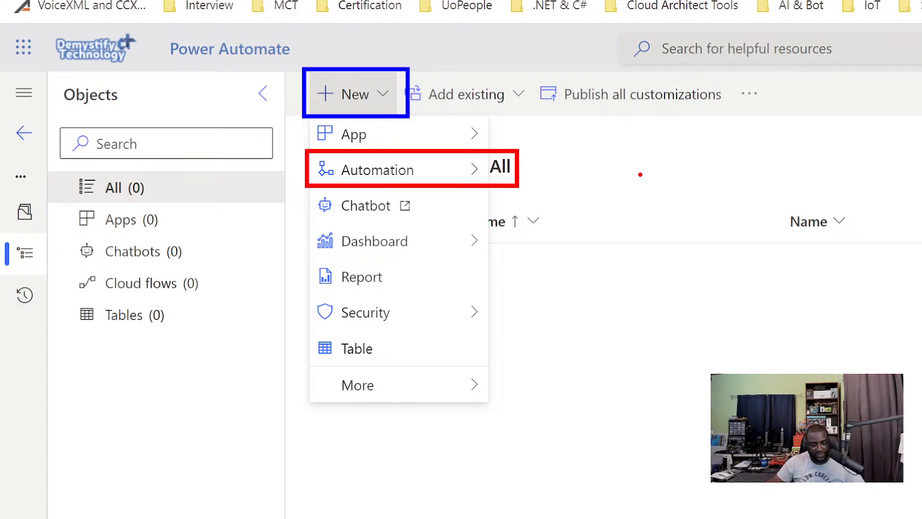
key("Escape")
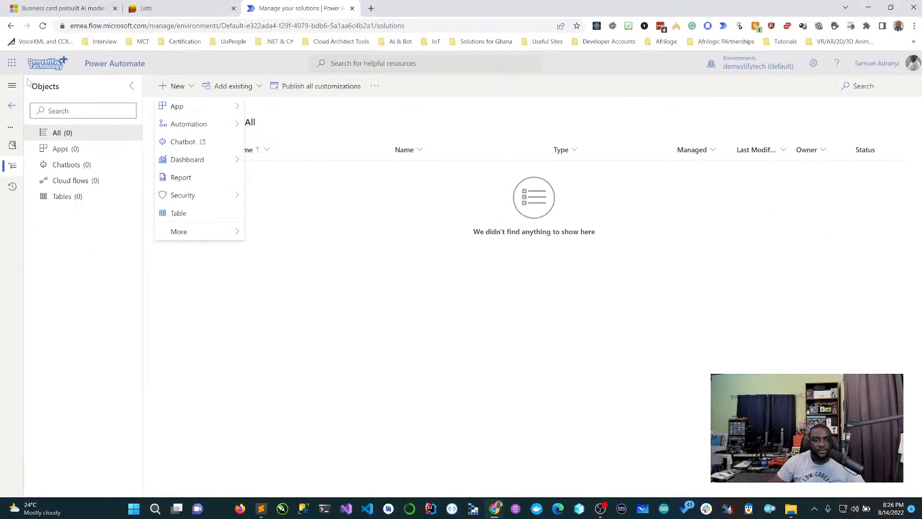
mouse_move(192, 124)
mouse_move(288, 125)
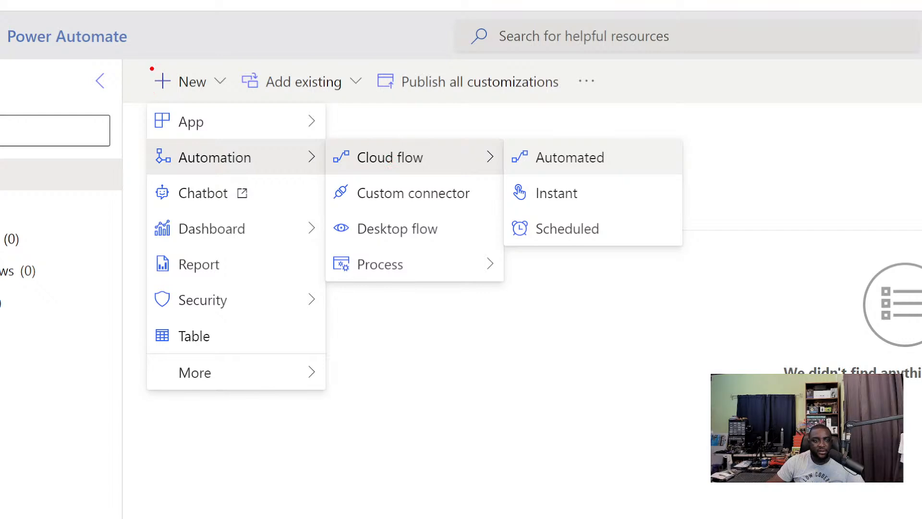
mouse_move(144, 65)
left_mouse_down()
mouse_move(146, 85)
mouse_move(170, 90)
left_mouse_up()
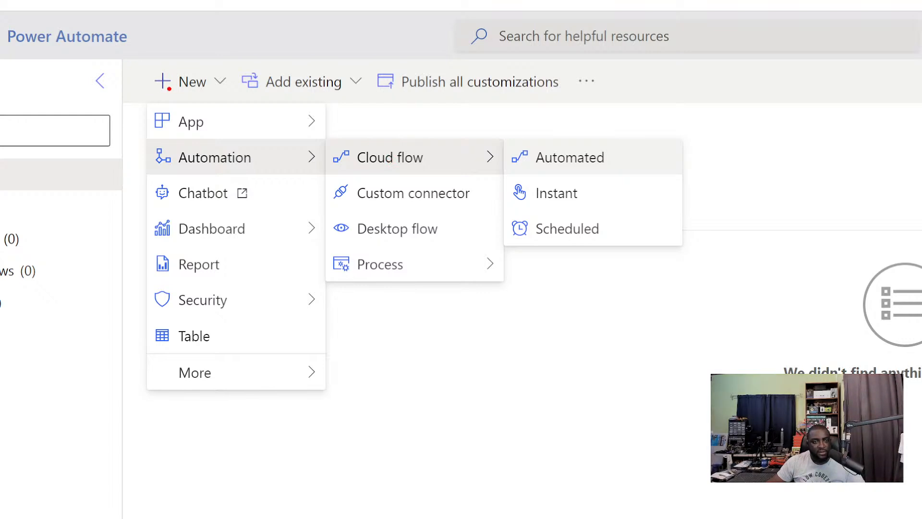
mouse_move(145, 63)
left_mouse_down()
mouse_move(150, 92)
mouse_move(242, 101)
left_mouse_up()
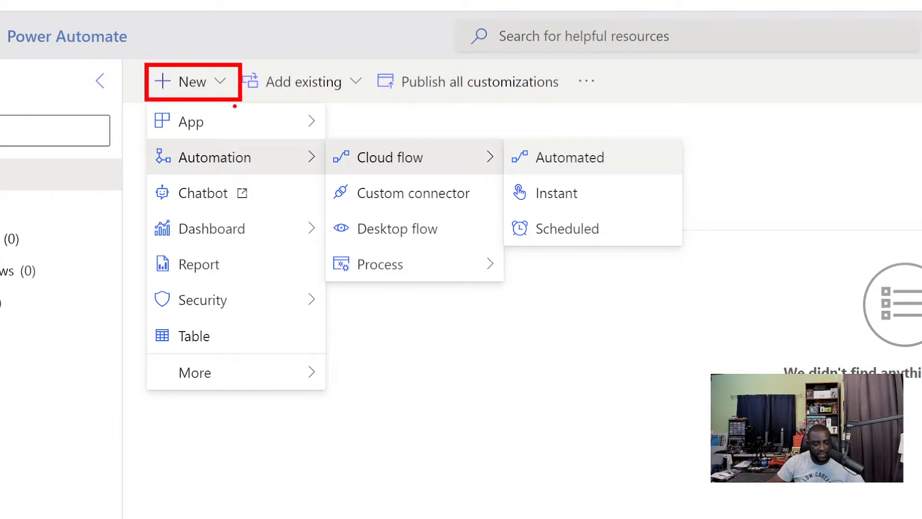
mouse_move(141, 135)
left_mouse_down()
mouse_move(160, 166)
mouse_move(325, 171)
mouse_move(302, 175)
left_mouse_up()
key("ctrl+z")
mouse_move(326, 135)
left_mouse_down()
mouse_move(328, 172)
mouse_move(502, 173)
left_mouse_up()
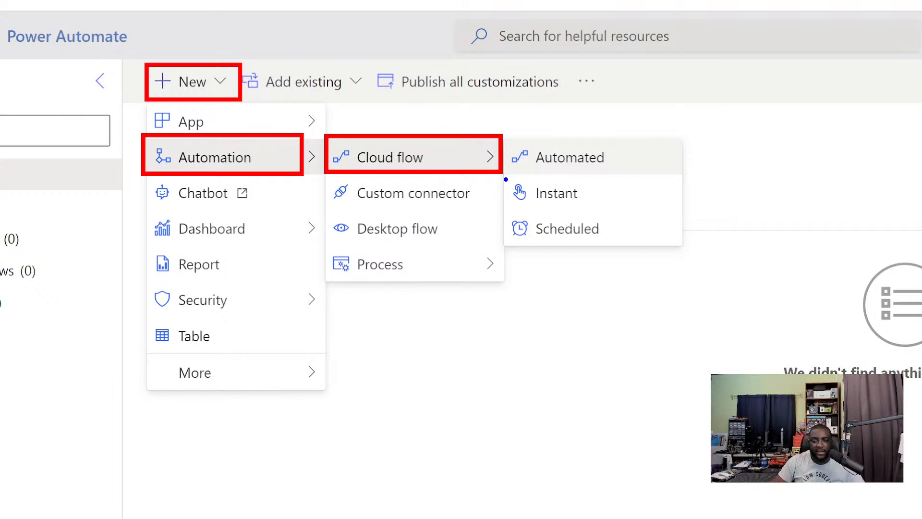
mouse_move(506, 179)
left_mouse_down()
mouse_move(509, 198)
mouse_move(682, 207)
left_mouse_up()
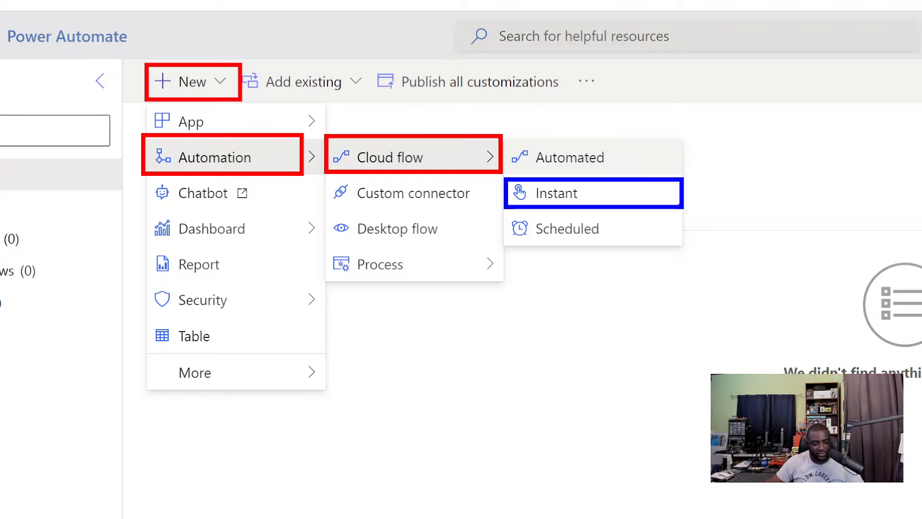
key("Escape")
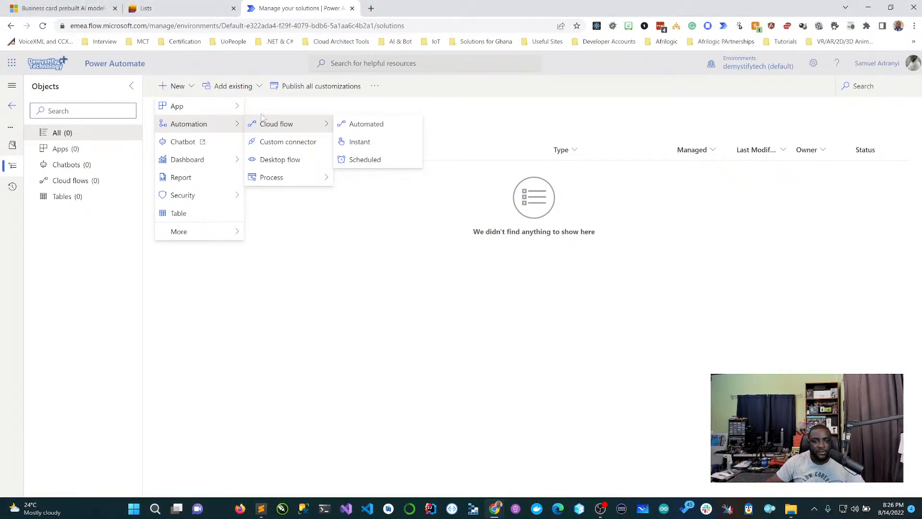
Step: Create an instant cloud flow named Business Card Reader with the Manually trigger a flow trigger
left_click(378, 142)
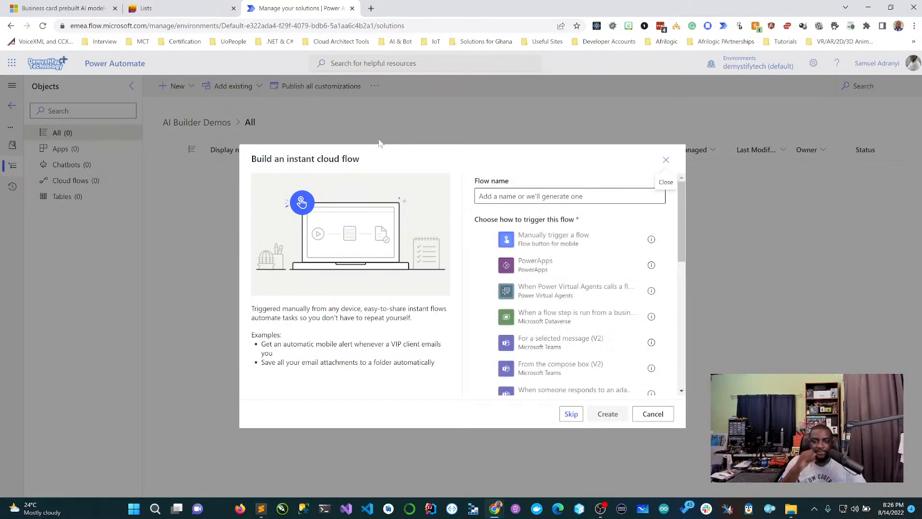
left_click(528, 192)
type("R")
key("BackSpace")
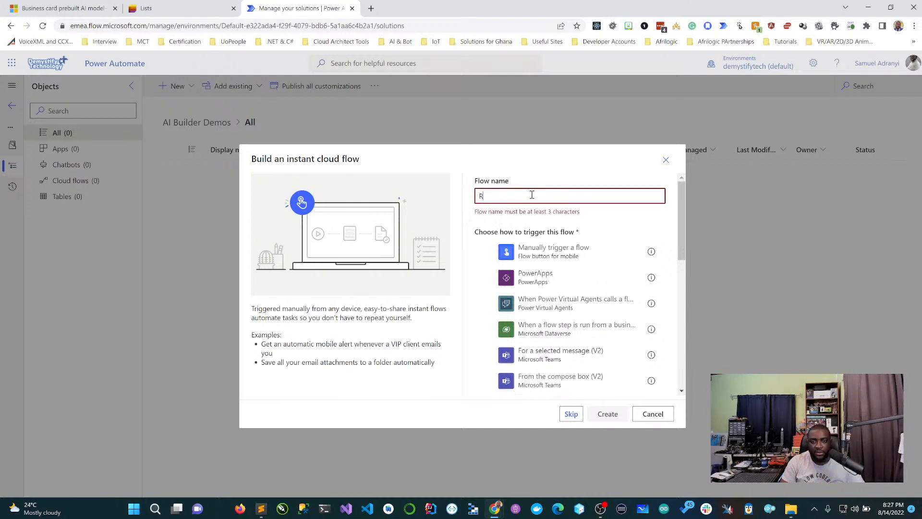
type("Bus")
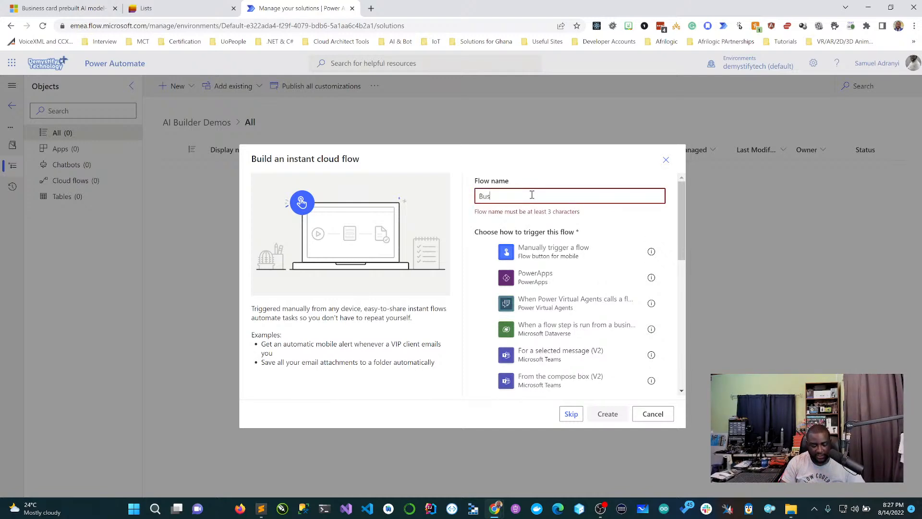
type("iness C")
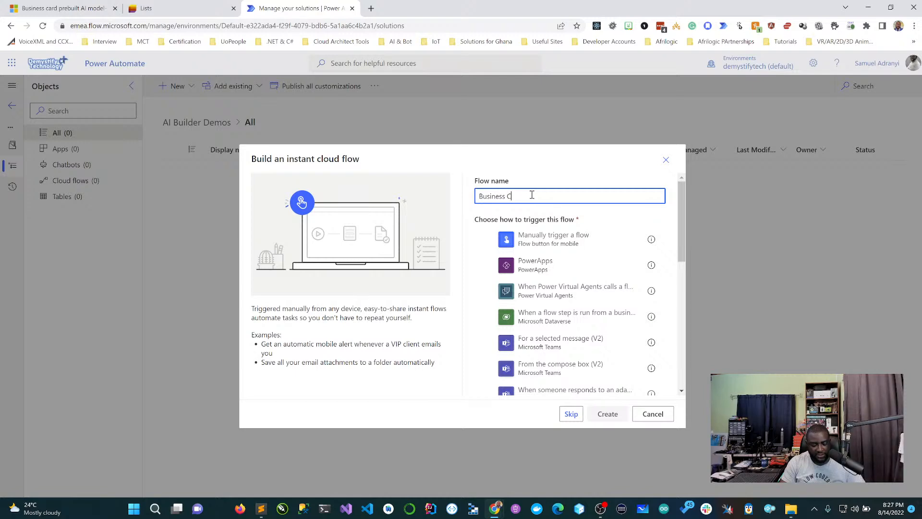
type("ard Reader")
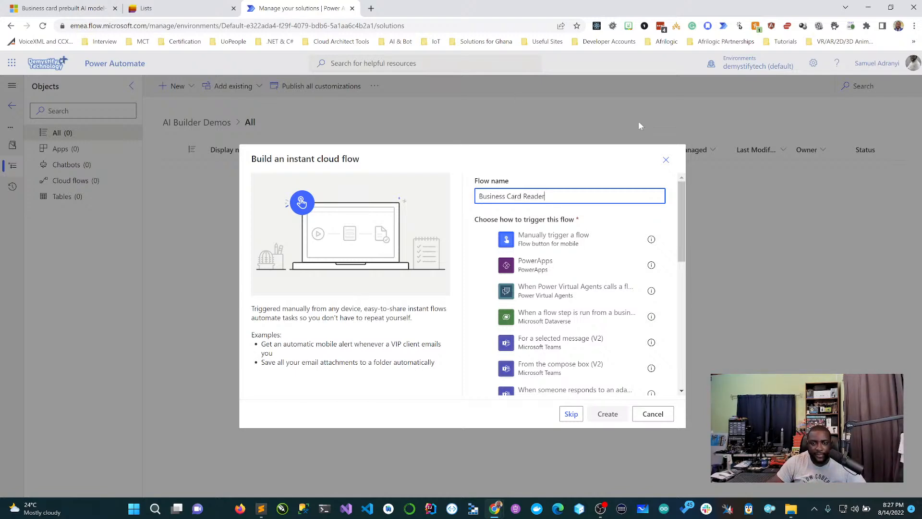
left_click(594, 242)
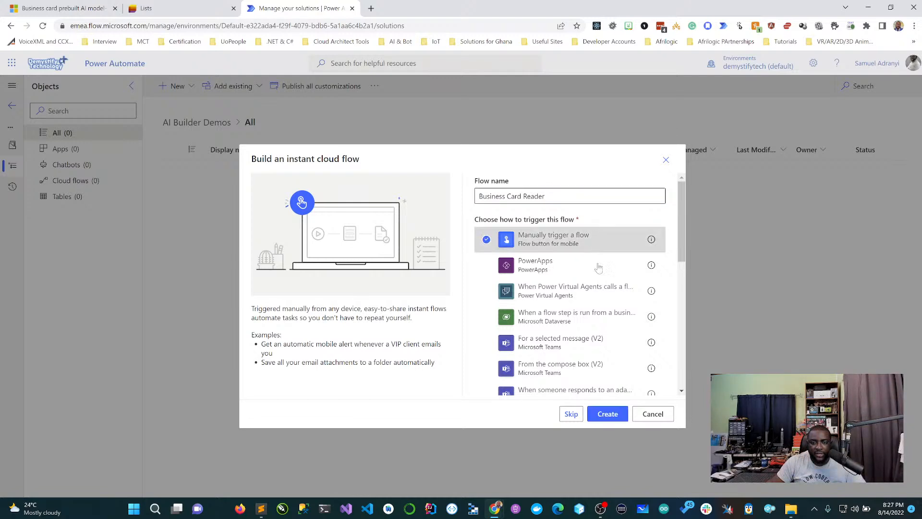
left_click(608, 414)
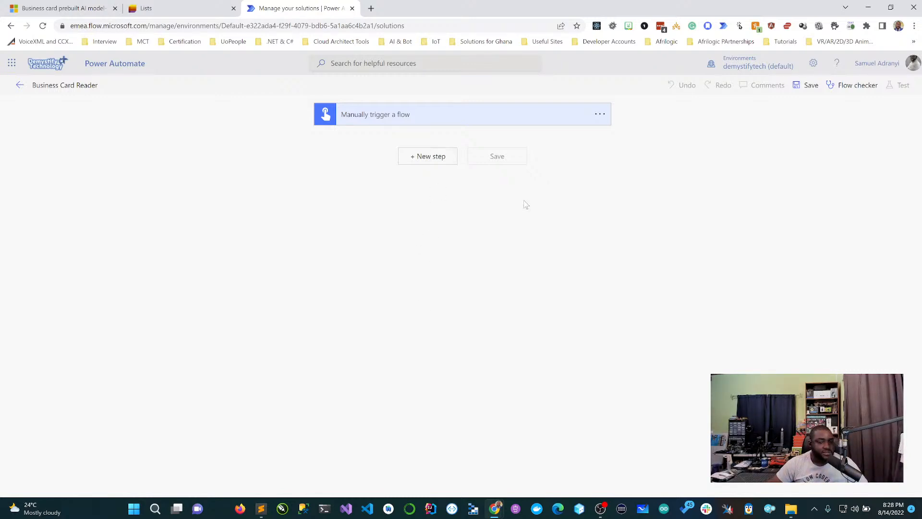
Step: Add AI Builder's Read business card information action after the manual trigger
left_click(443, 160)
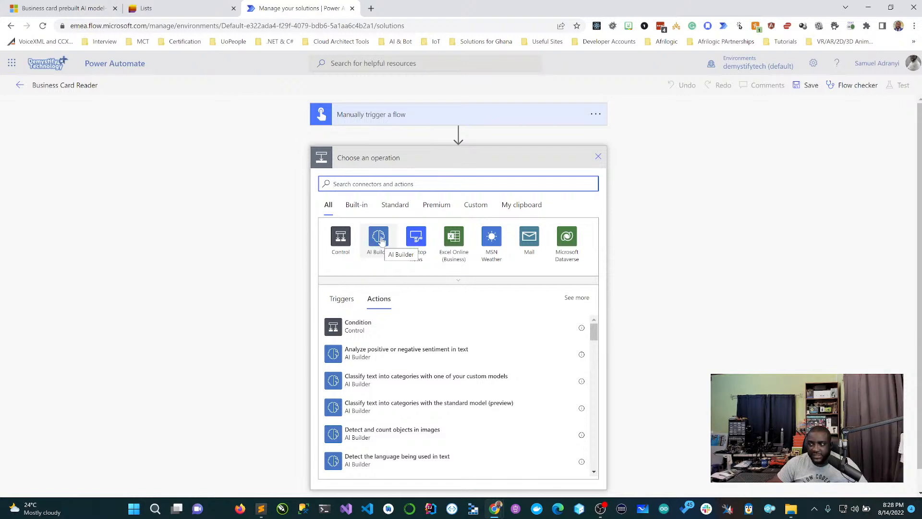
left_click(379, 184)
type("AI Builder")
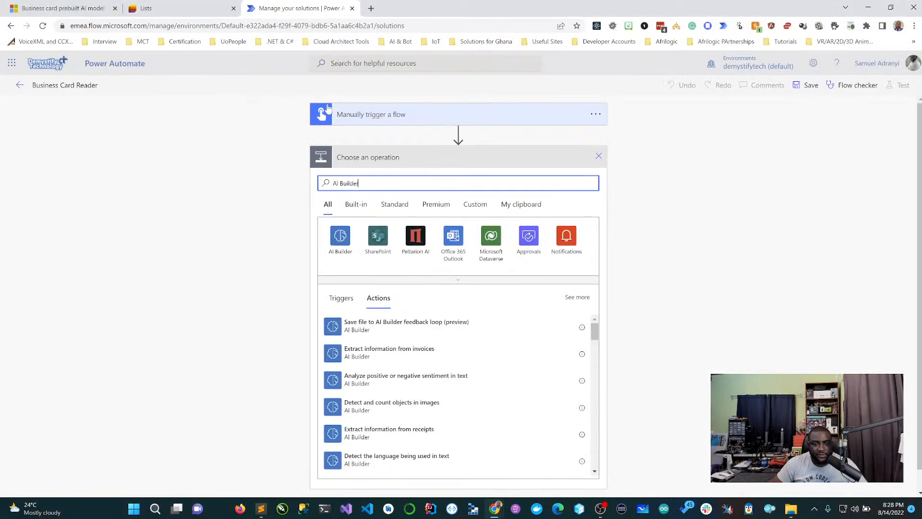
left_click(358, 324)
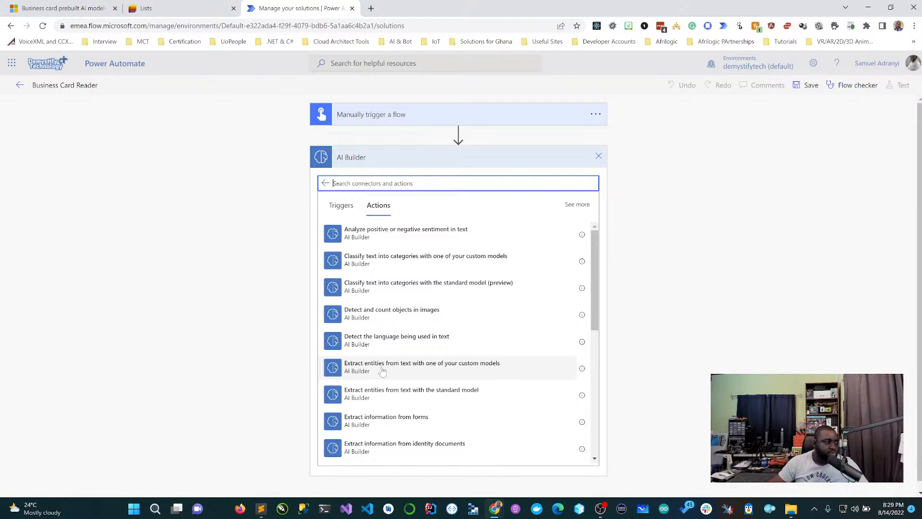
scroll(382, 369, "down", 4)
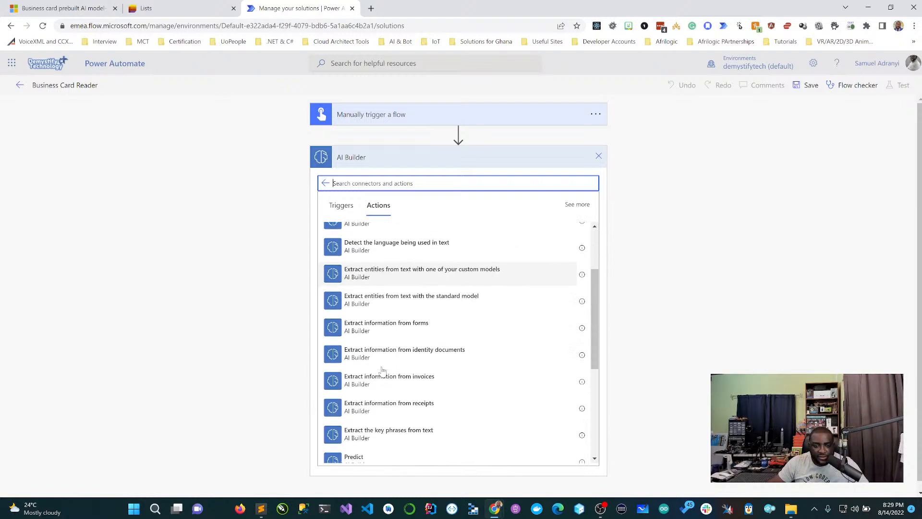
scroll(382, 370, "down", 1)
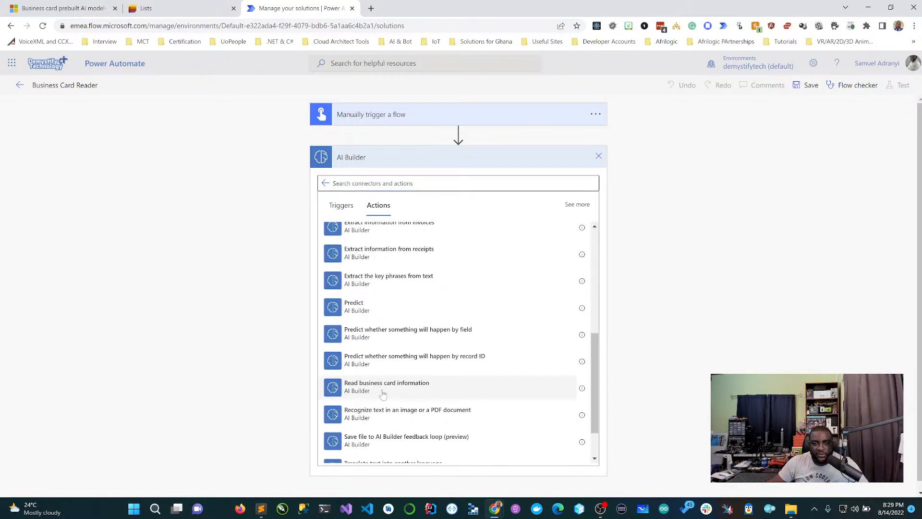
left_click(382, 393)
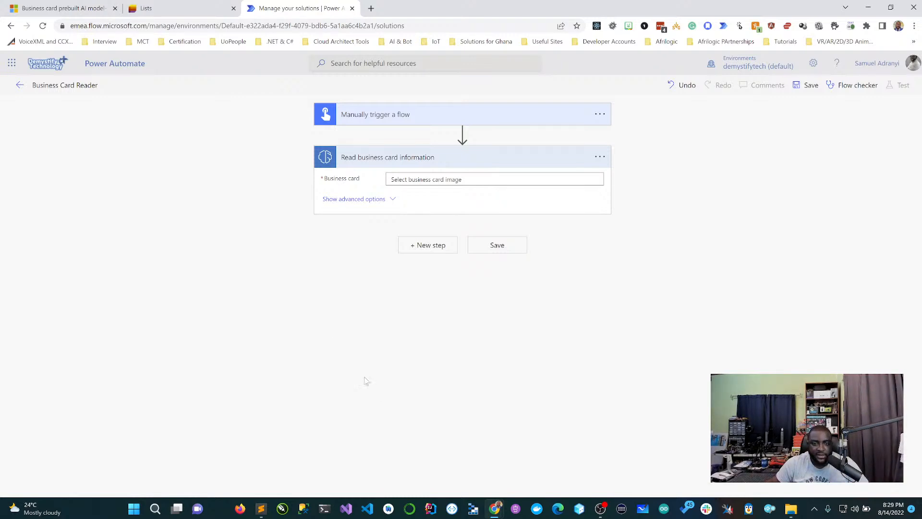
Step: Add a File-type user input to the Manually trigger a flow step
left_click(478, 181)
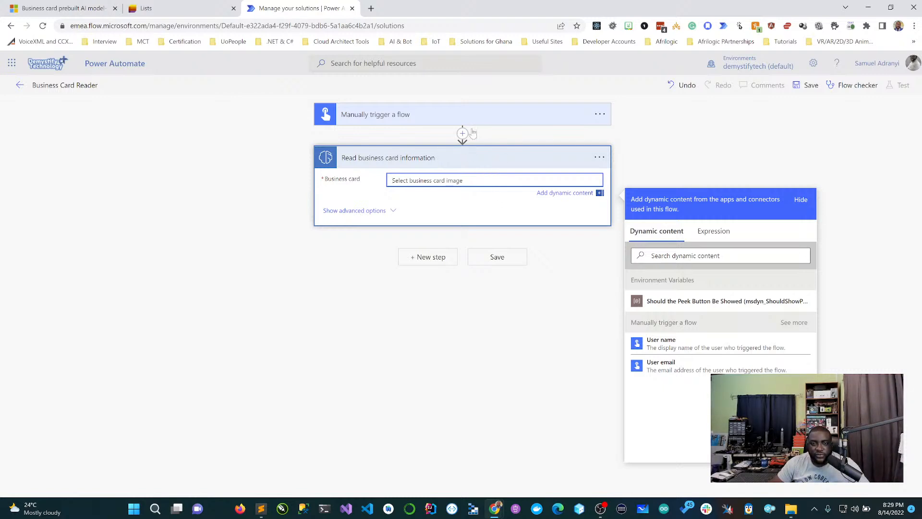
left_click(599, 114)
left_click(569, 119)
left_click(547, 117)
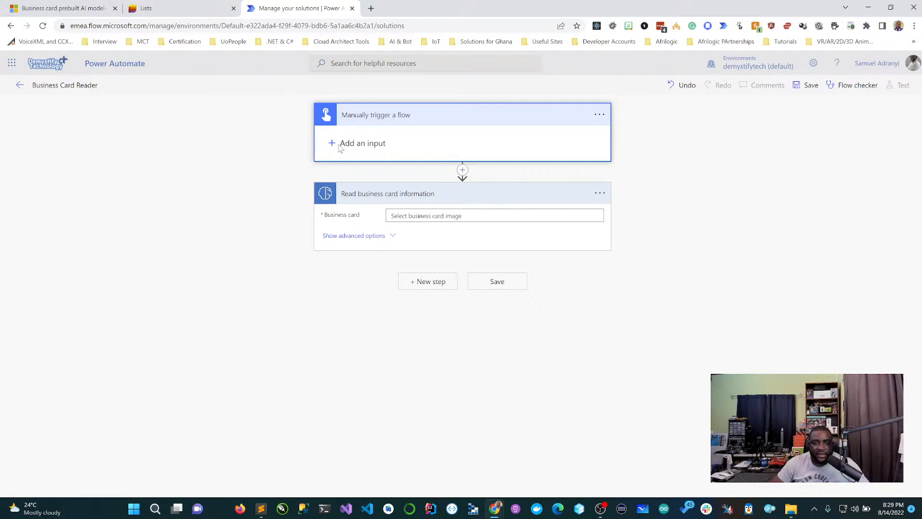
left_click(360, 144)
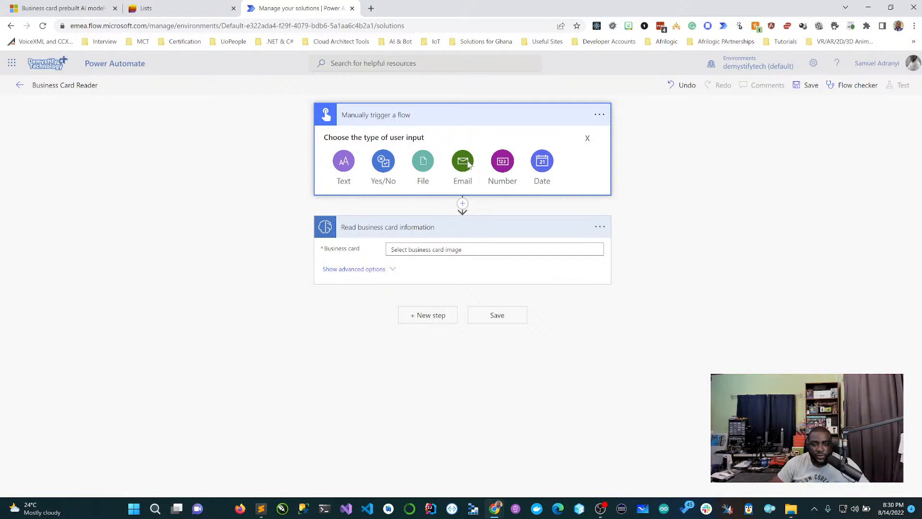
left_click(426, 163)
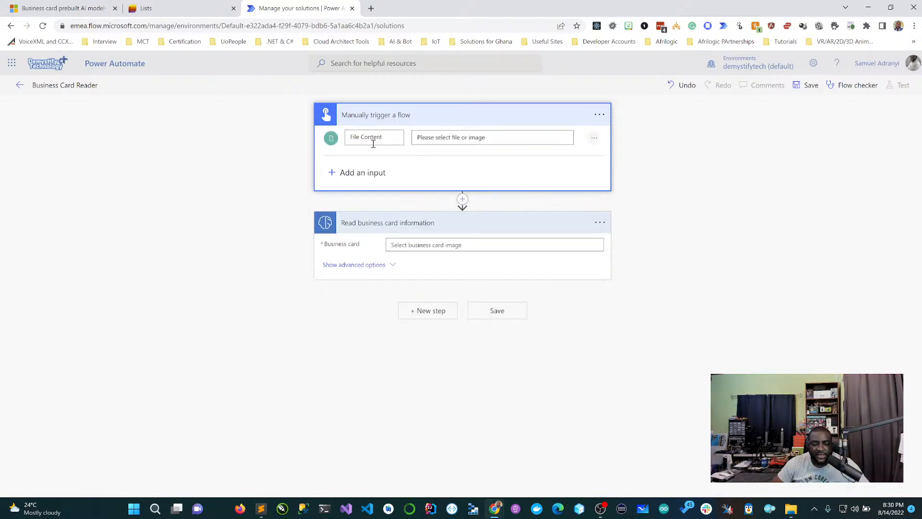
left_click(369, 137)
type("file")
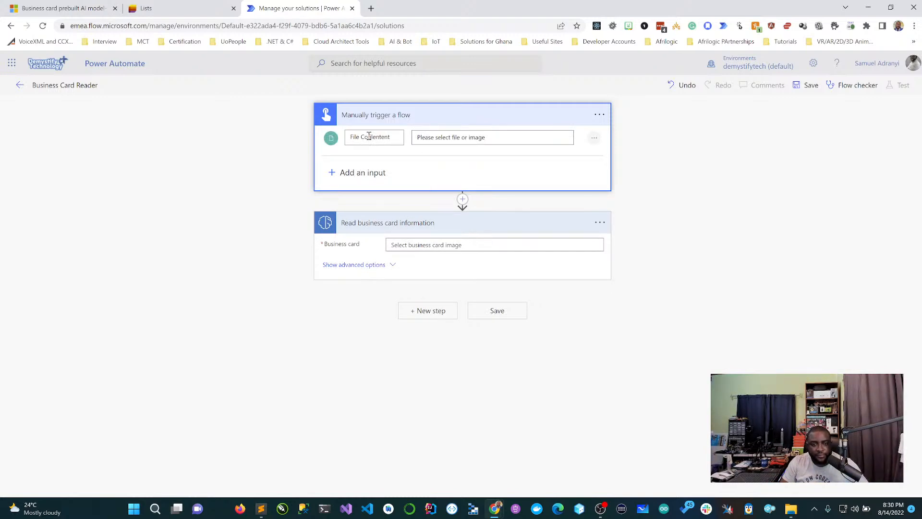
key("ctrl+a")
type("Bus")
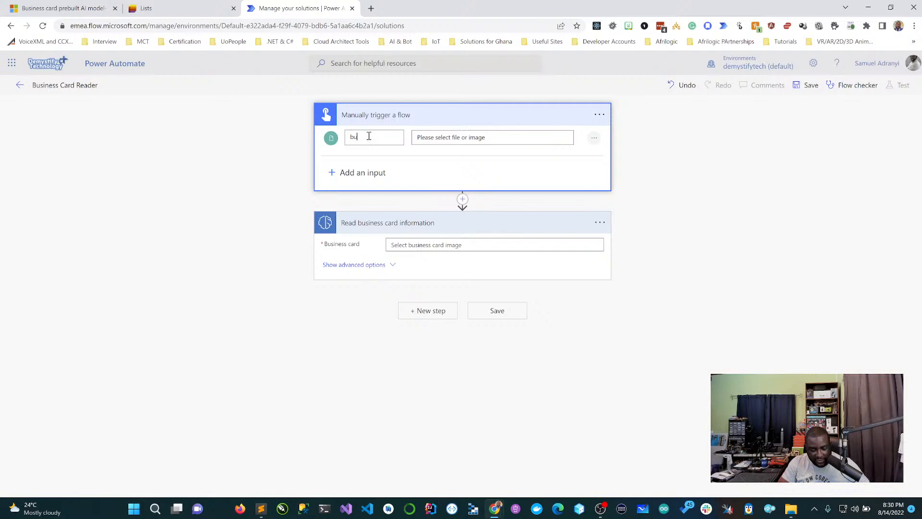
key("BackSpace")
key("BackSpace")
key("BackSpace")
type("callCard")
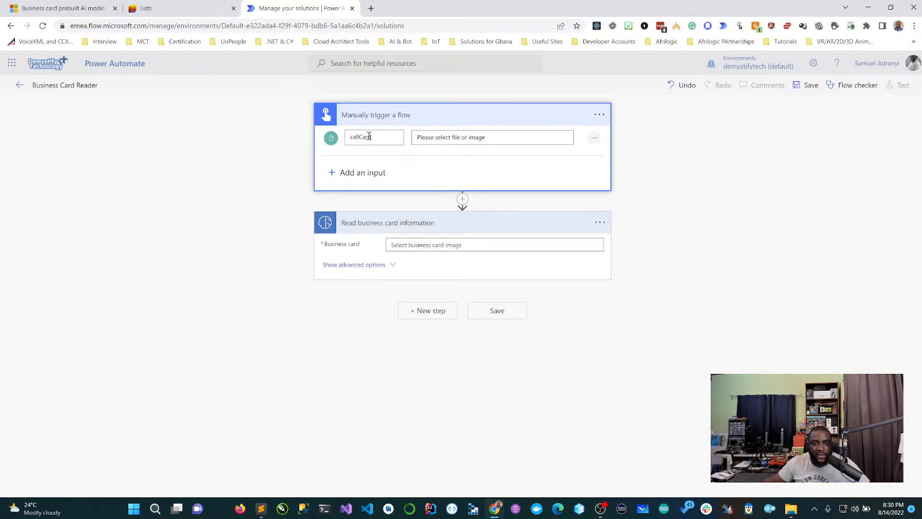
Step: Name the trigger's file input businessCard
left_click_drag(389, 137, 326, 138)
type("business")
key("BackSpace")
key("BackSpace")
key("BackSpace")
key("BackSpace")
key("BackSpace")
key("BackSpace")
key("BackSpace")
key("BackSpace")
type("business")
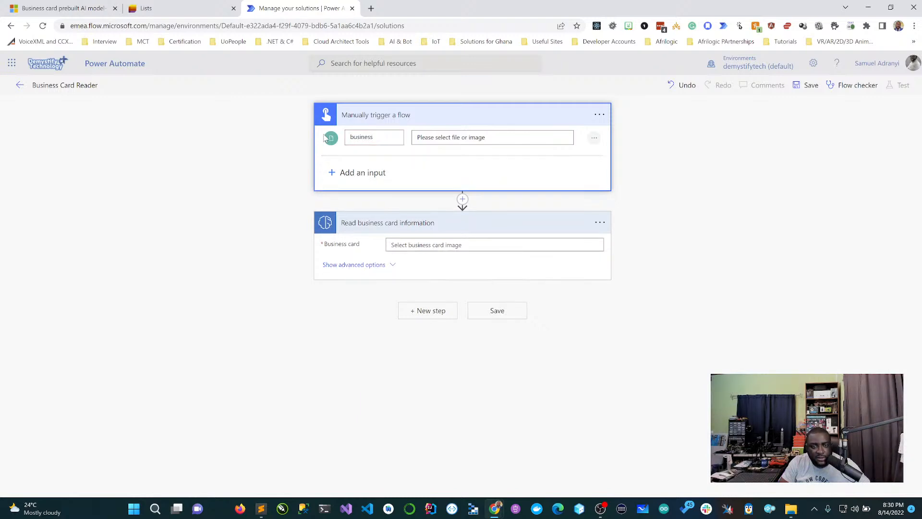
type("Card")
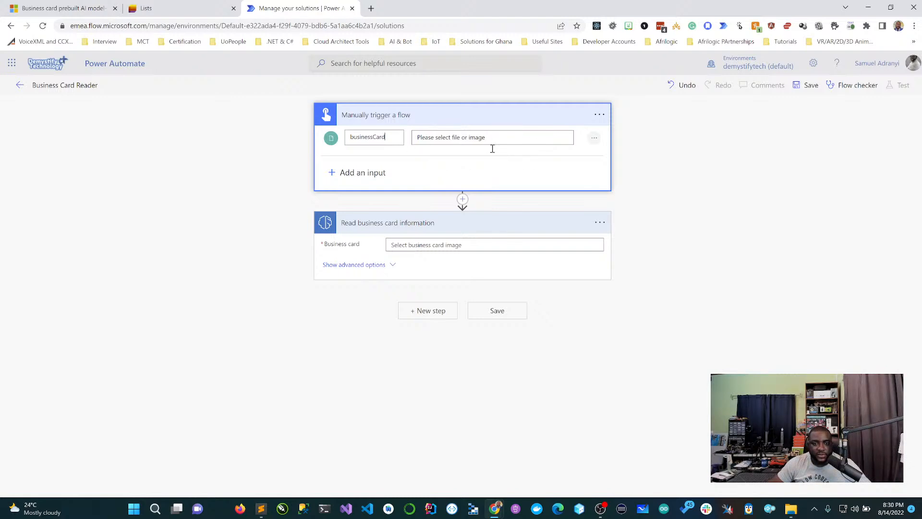
left_click(504, 120)
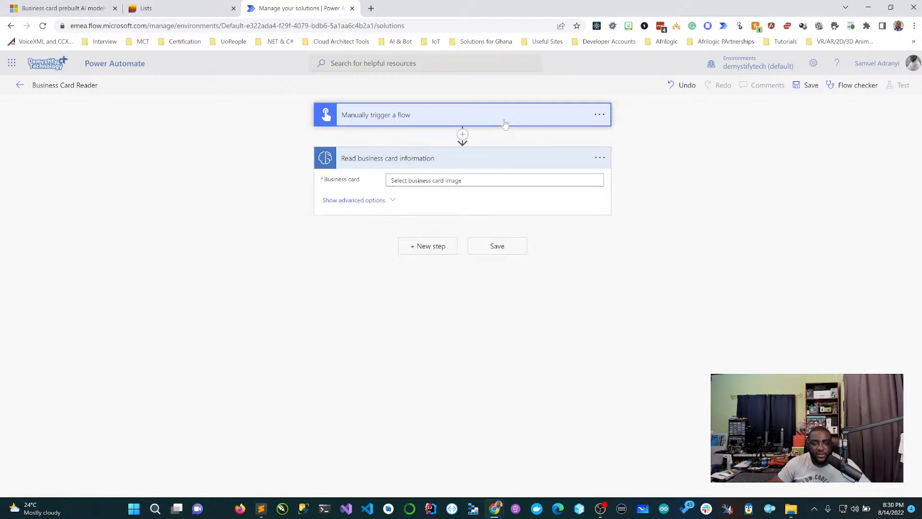
left_click(510, 122)
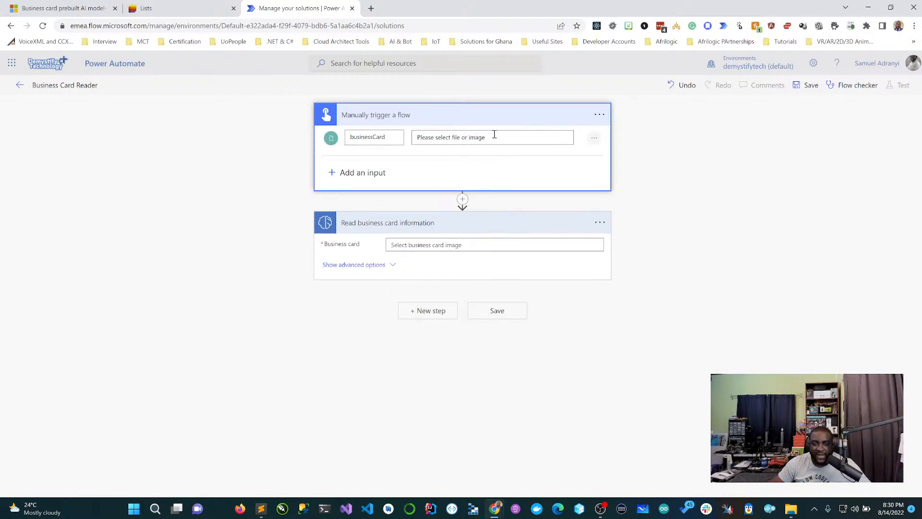
Step: Pass the trigger's businessCard content to the Read business card information action's Business card field and save the flow
left_click(514, 241)
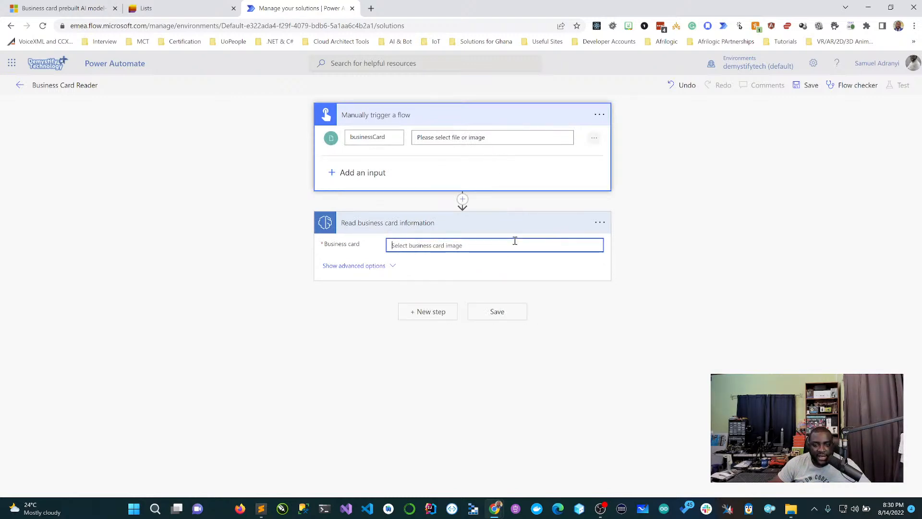
left_click(694, 455)
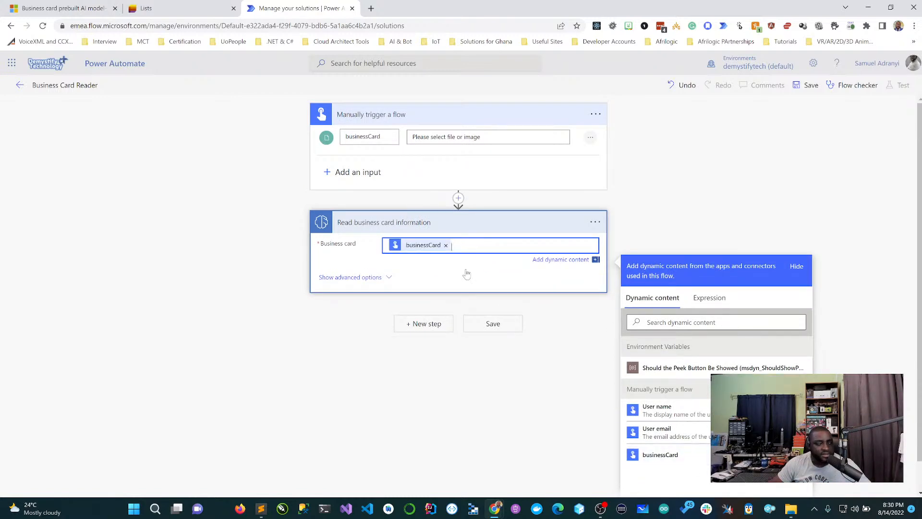
left_click(494, 225)
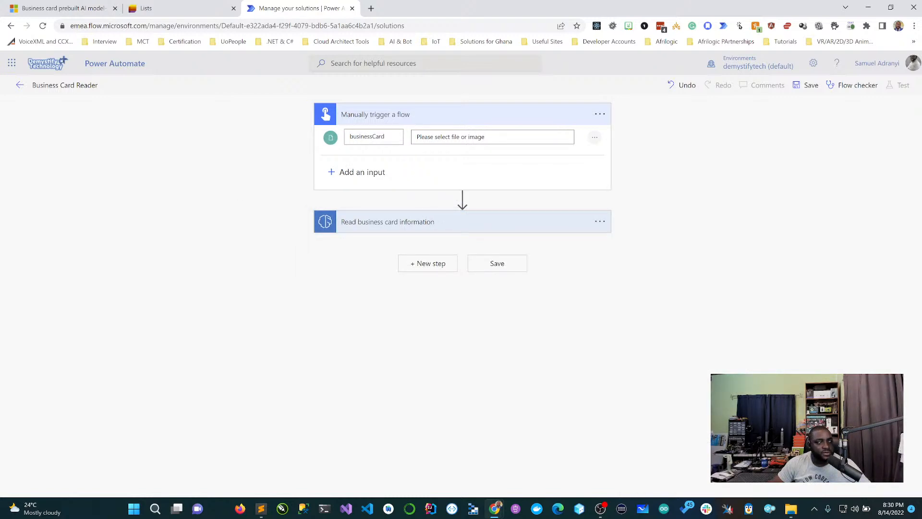
left_click(519, 117)
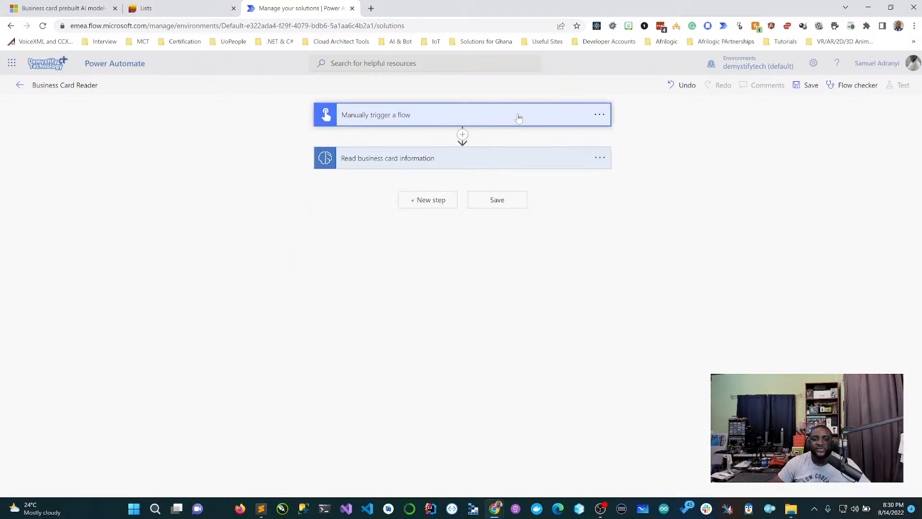
left_click(806, 90)
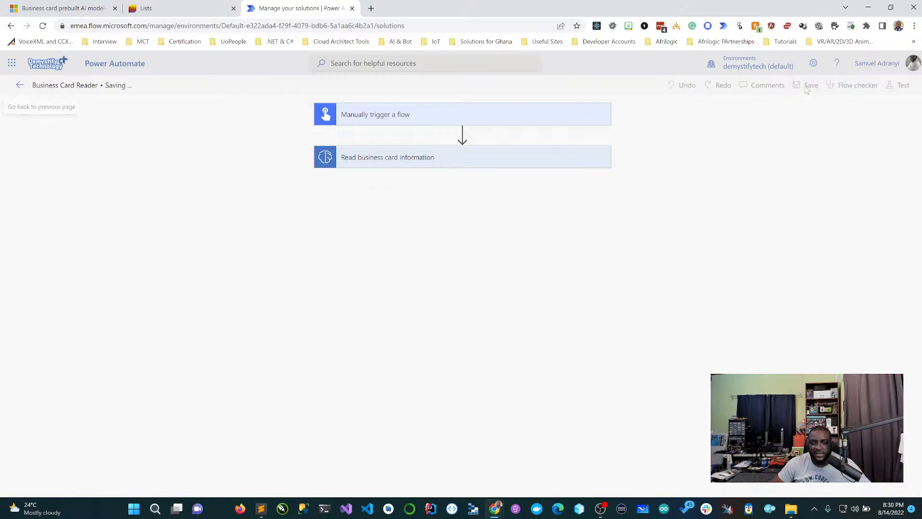
Step: Expand both flow steps and start a manual test of the Business Card Reader flow
left_click(486, 113)
left_click(498, 226)
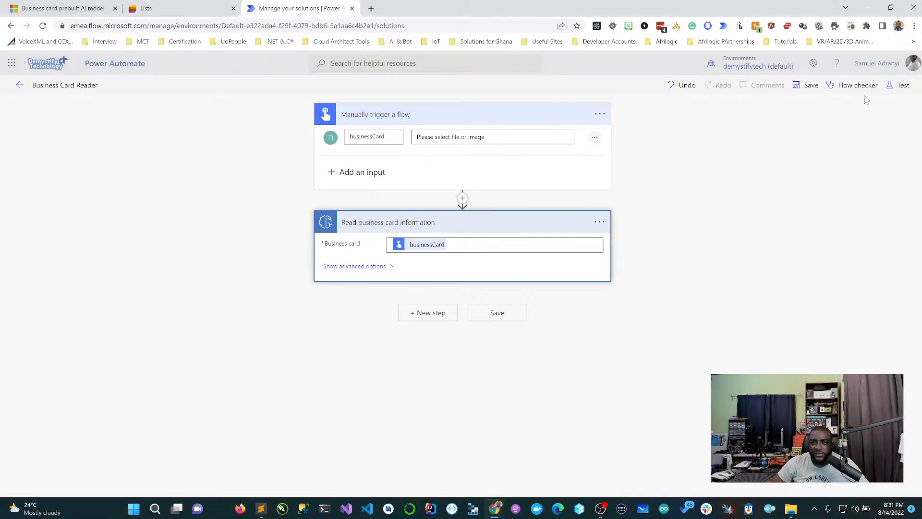
left_click(895, 91)
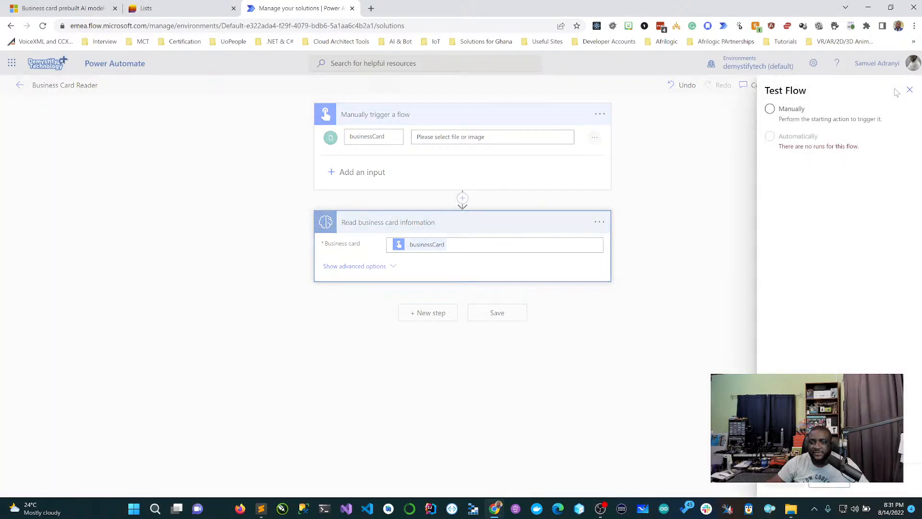
left_click(772, 116)
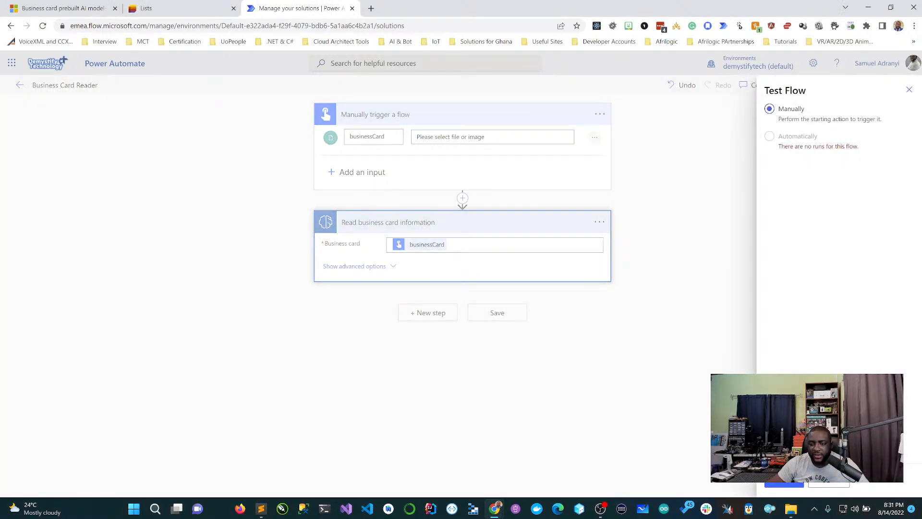
left_click(779, 483)
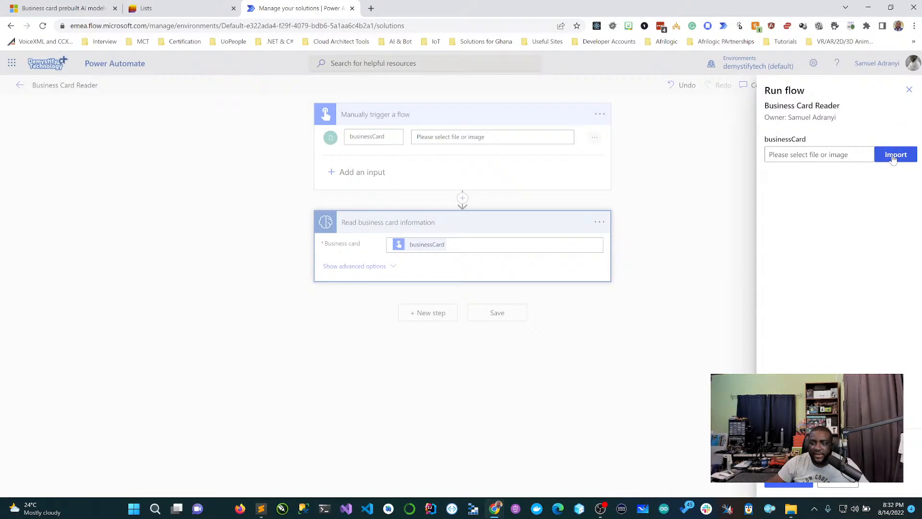
Step: Import Business Card Fabrikam.jpg from the Lab Images BusinessCard folder as the businessCard input, run the flow and view the run
left_click(894, 159)
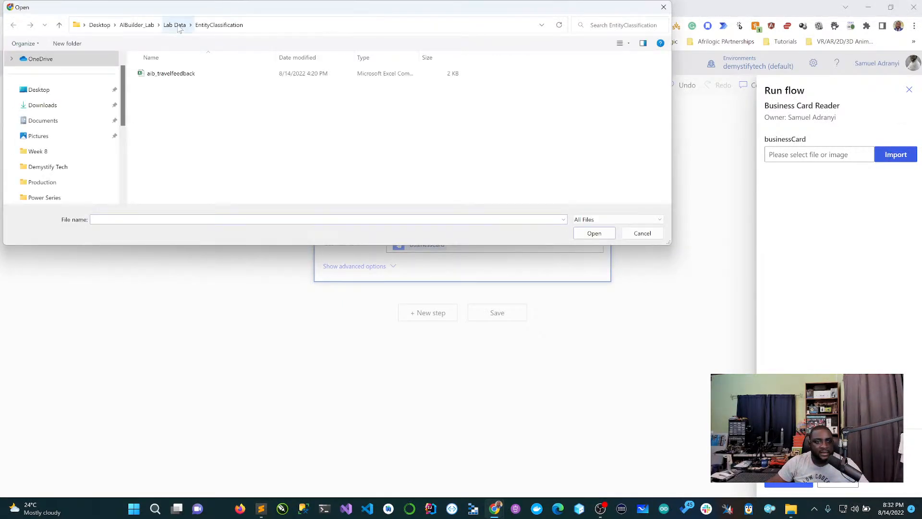
left_click(178, 27)
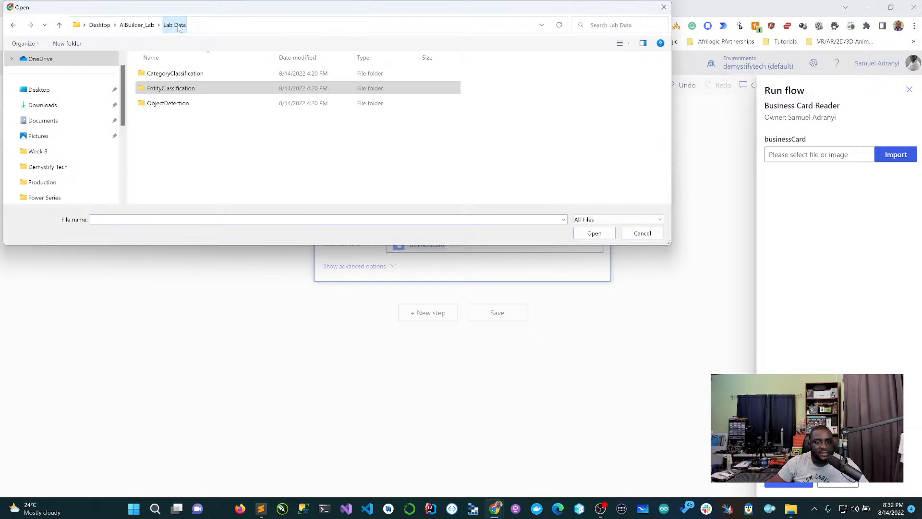
left_click(144, 27)
double_click(164, 103)
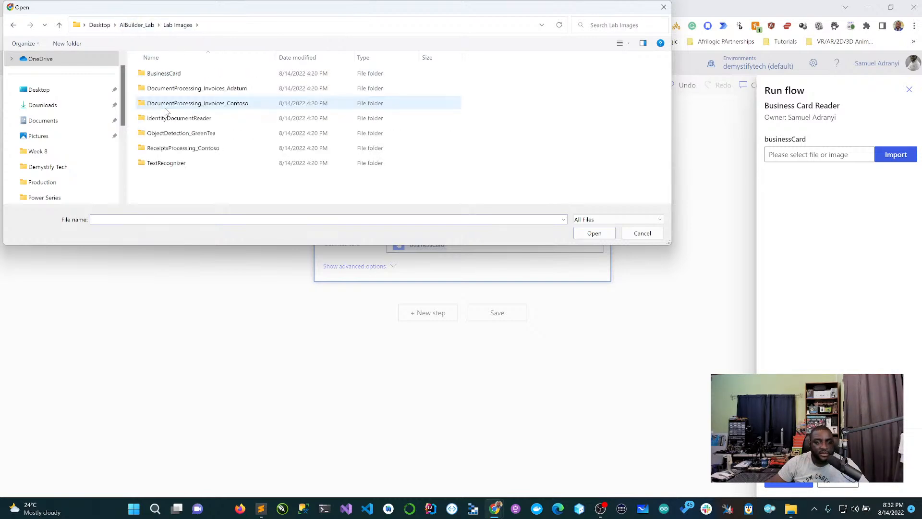
double_click(173, 76)
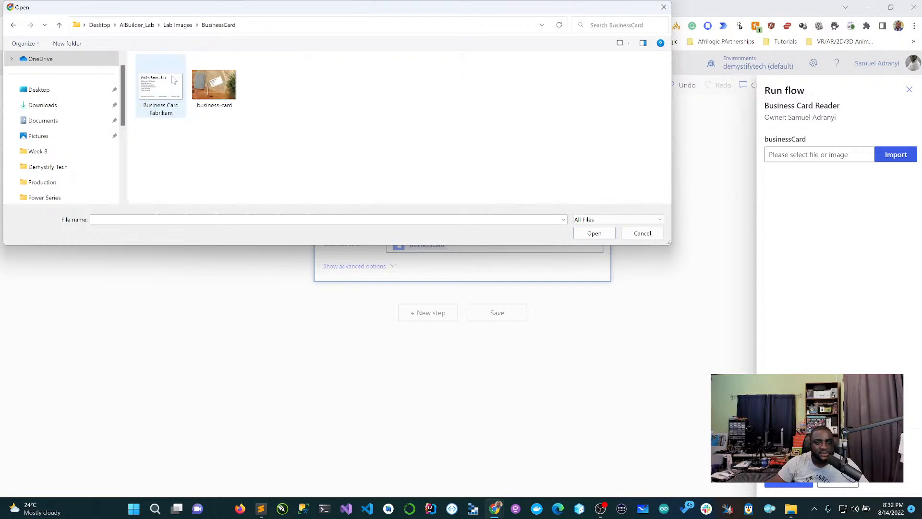
left_click(168, 96)
left_click(594, 234)
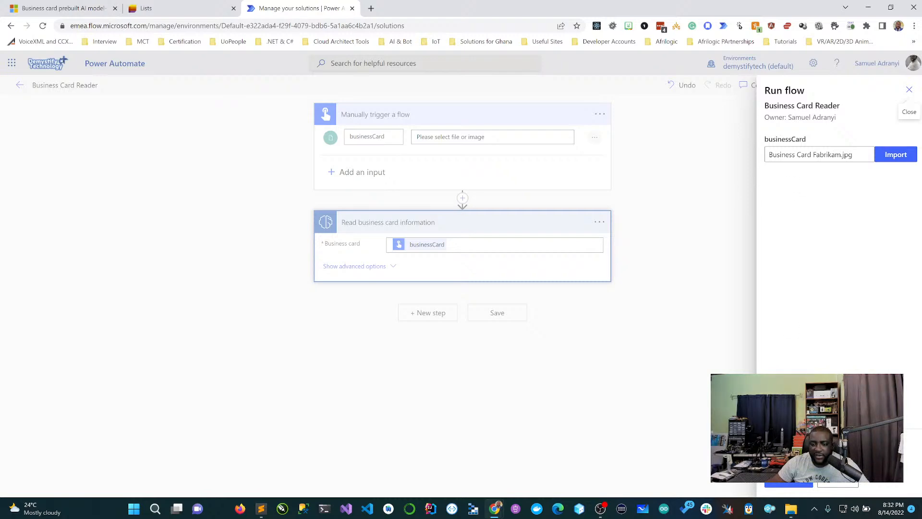
left_click(795, 486)
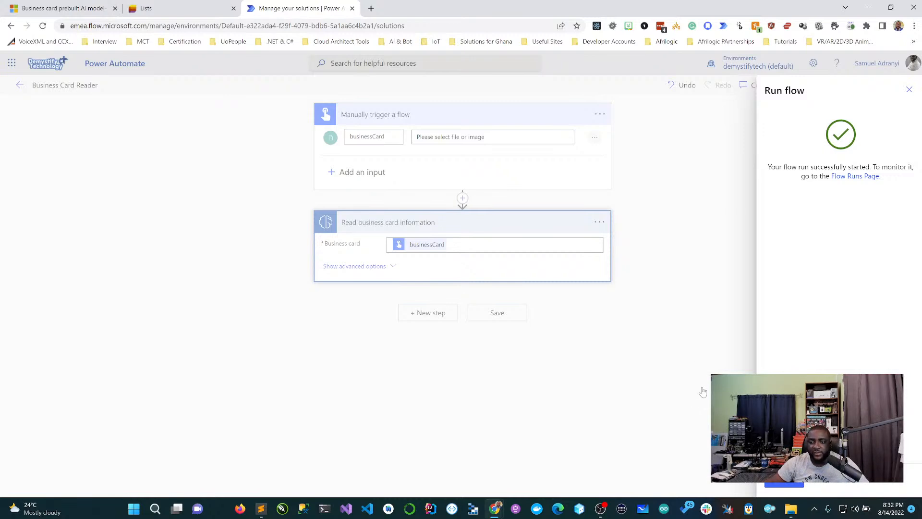
left_click(791, 483)
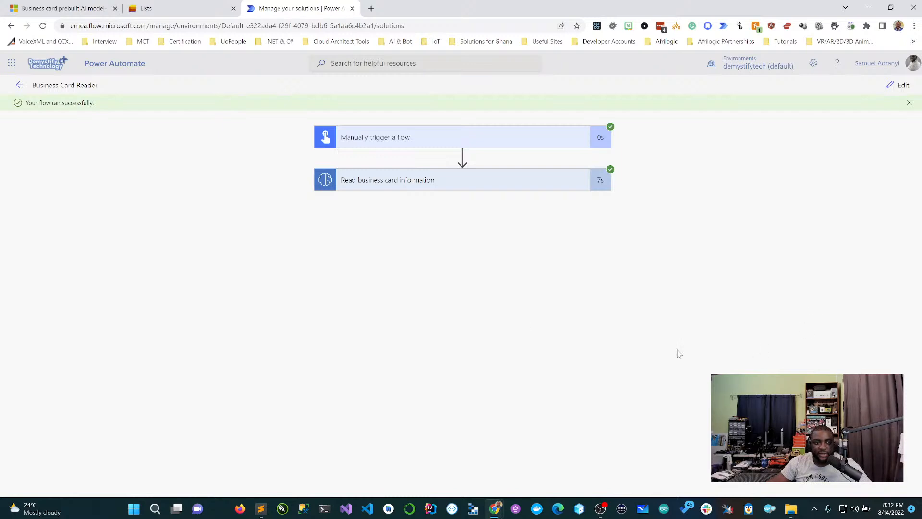
Step: Inspect the run details of the Manually trigger a flow step and expand those of Read business card information
left_click(500, 138)
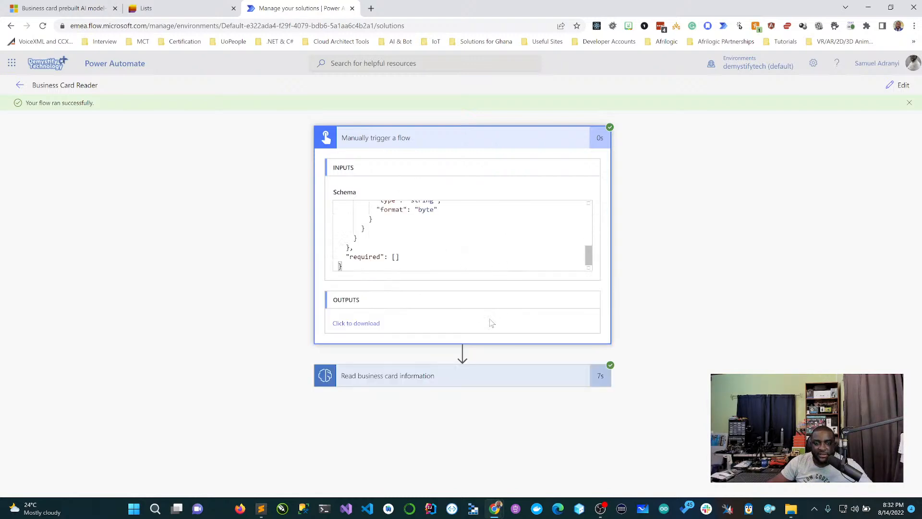
left_click(490, 142)
left_click(485, 184)
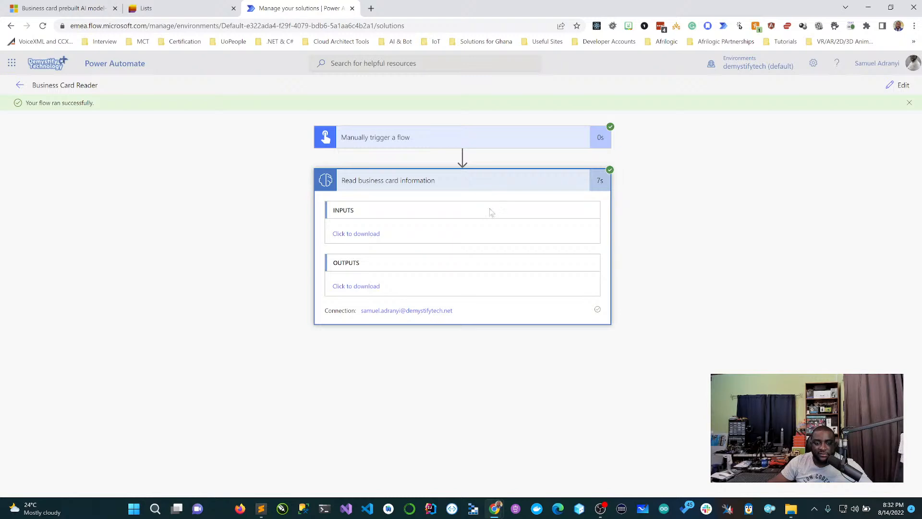
Step: Examine the raw output of the Read business card information action from start to end, close it and reopen the flow for editing
left_click(364, 289)
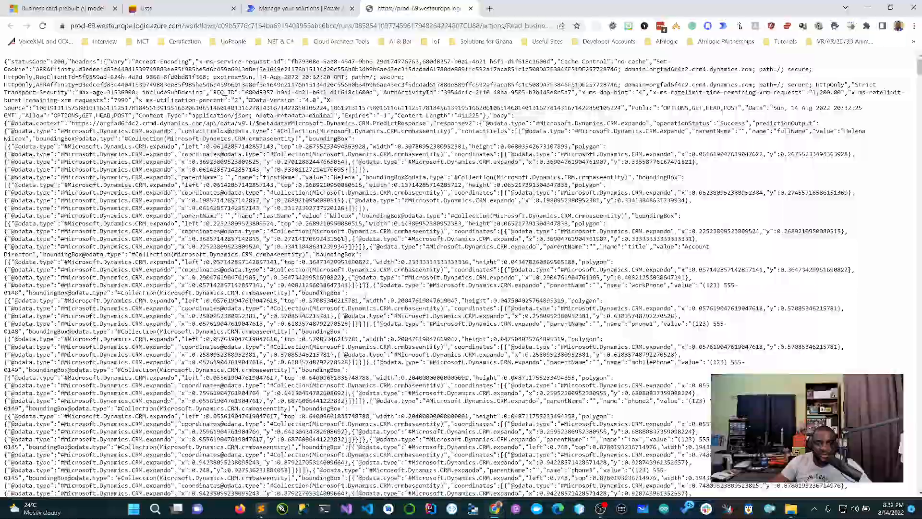
scroll(393, 355, "down", 20)
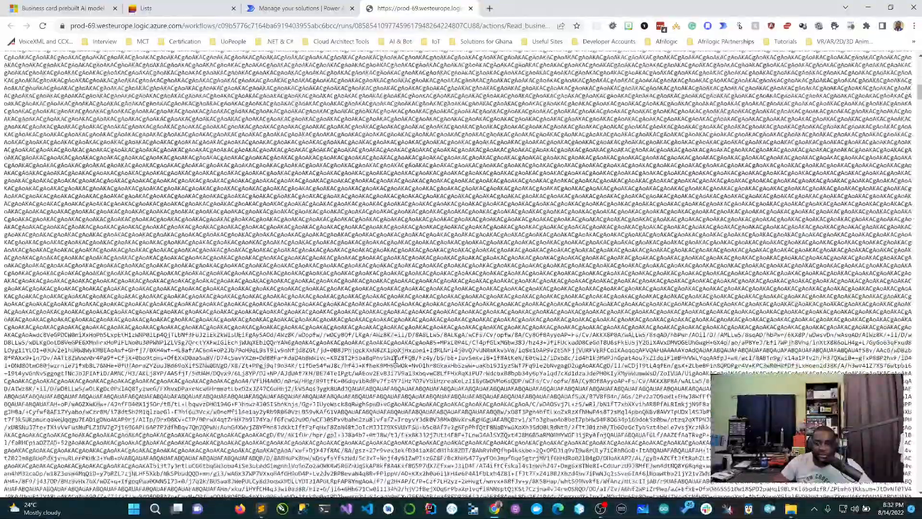
scroll(395, 355, "down", 10)
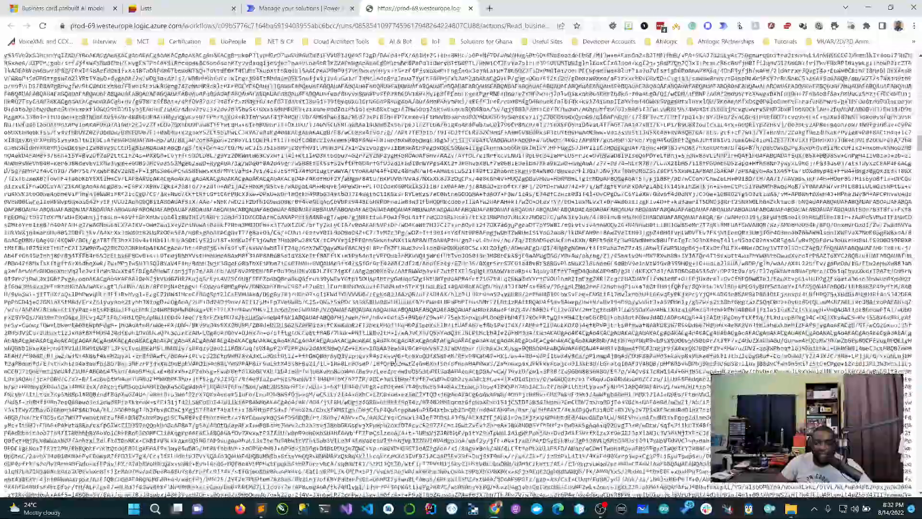
scroll(395, 356, "down", 20)
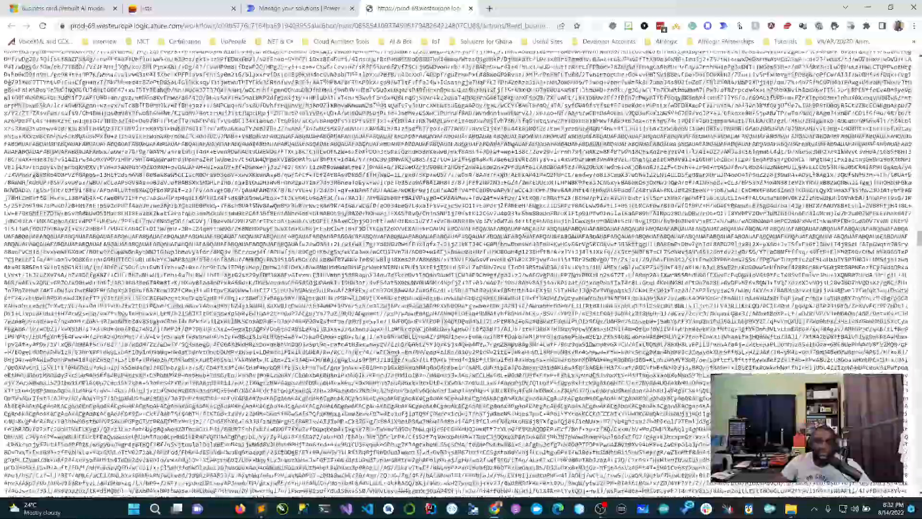
scroll(396, 360, "down", 10)
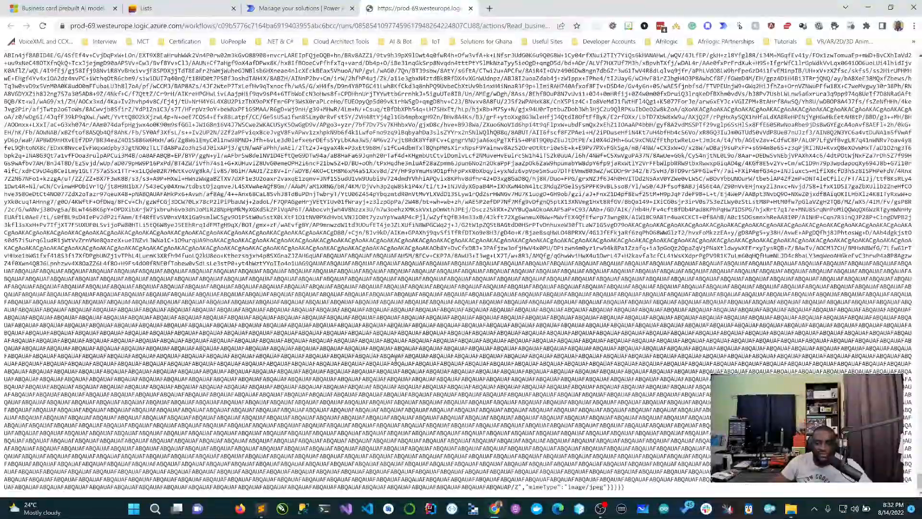
scroll(395, 359, "up", 20)
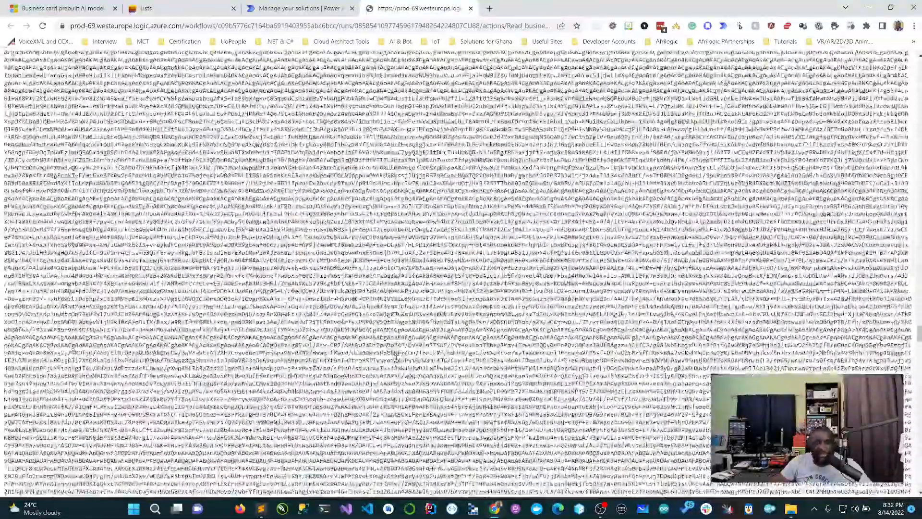
scroll(397, 358, "up", 1)
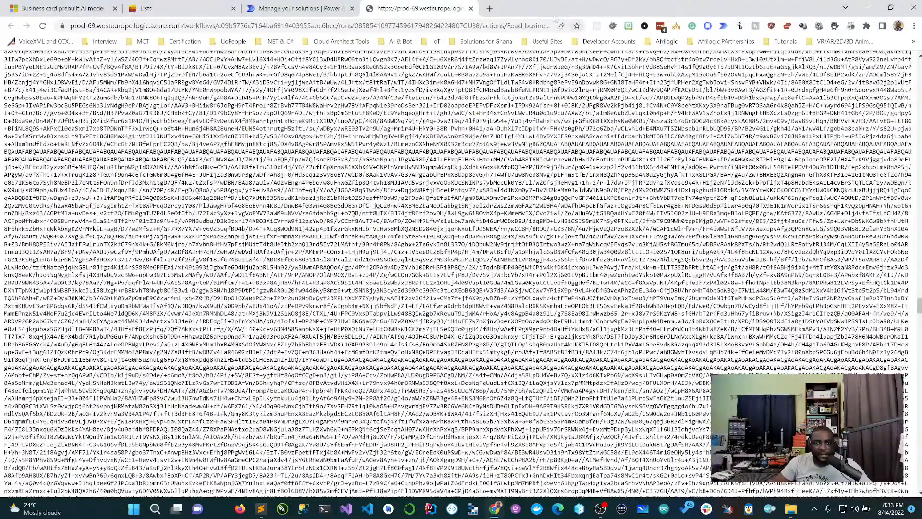
left_click(470, 8)
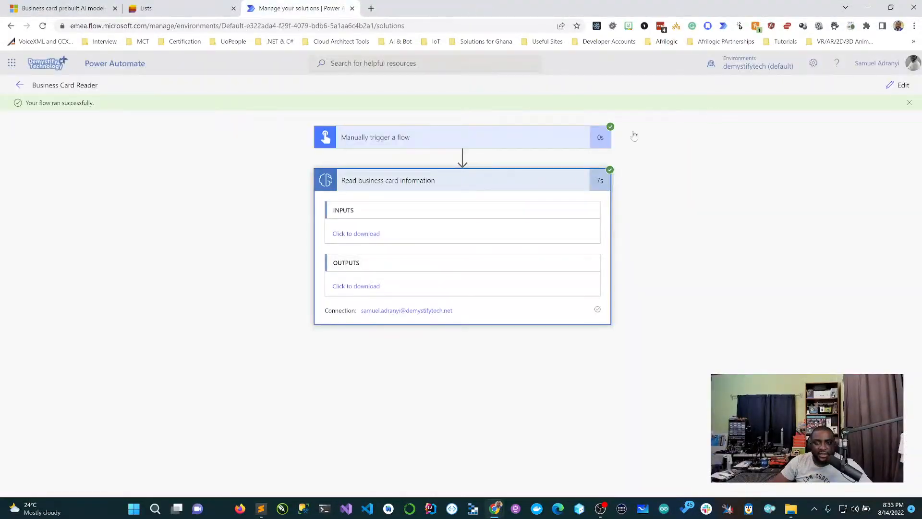
left_click(899, 85)
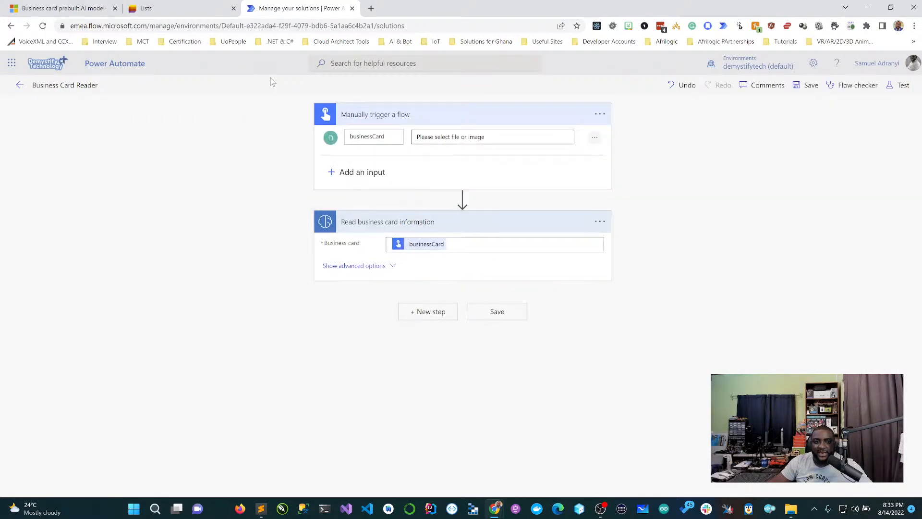
Step: Switch to Microsoft Lists, dismiss the welcome message and start a blank list named Business Cards
left_click(177, 5)
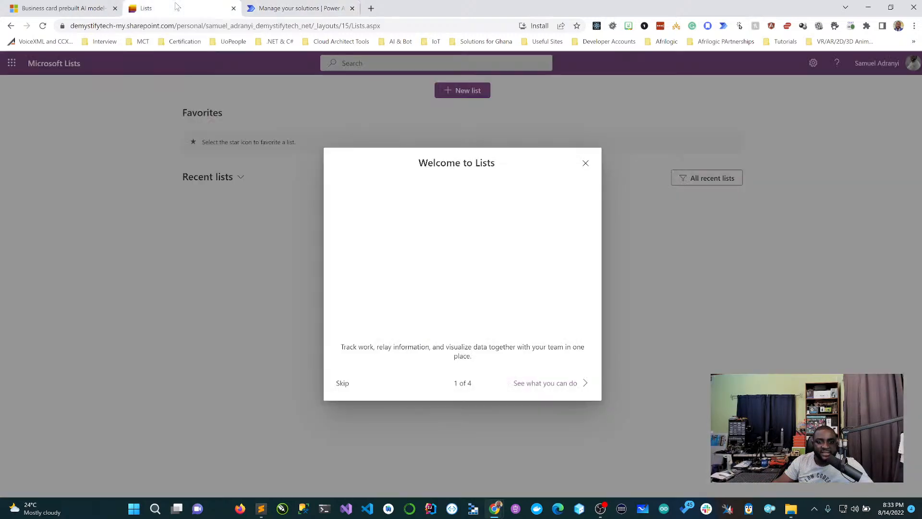
left_click(585, 162)
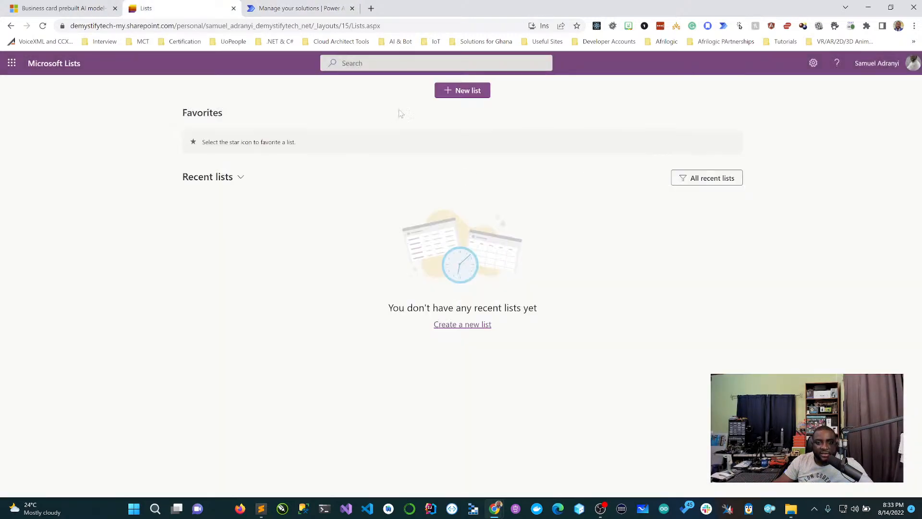
left_click(459, 89)
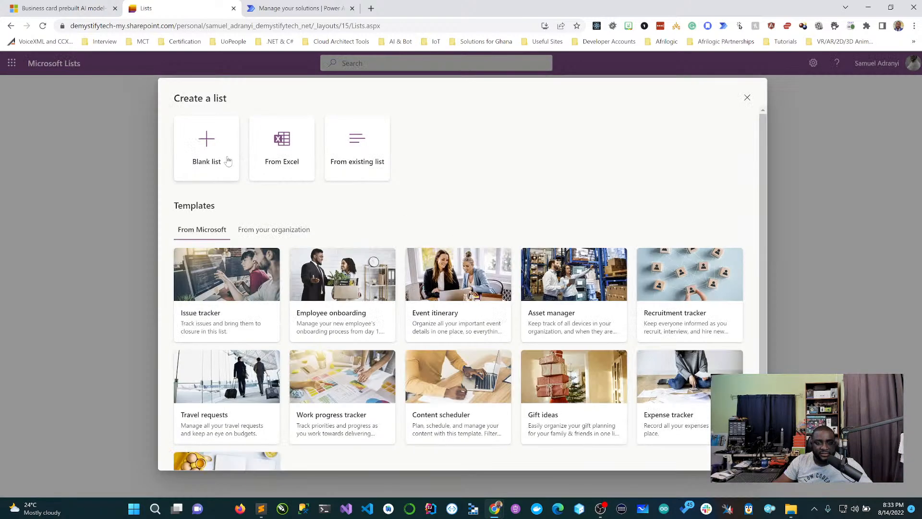
left_click(213, 140)
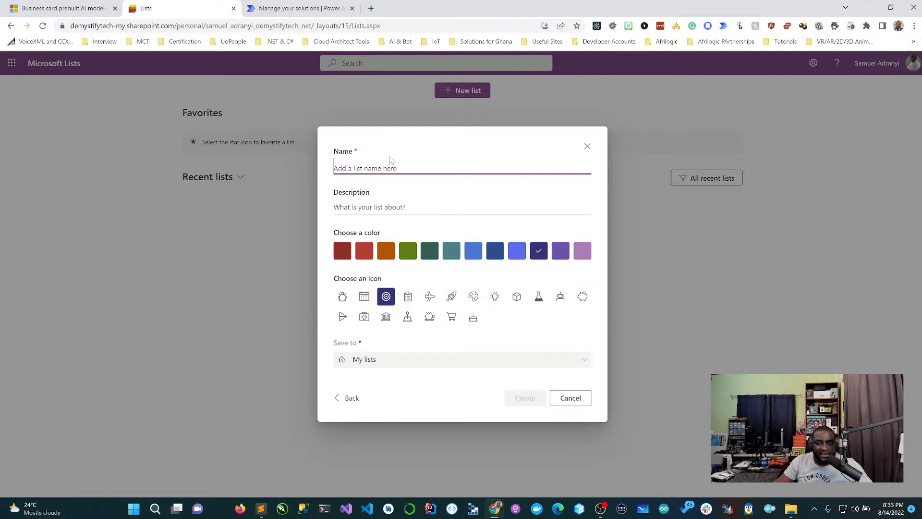
type("Bu")
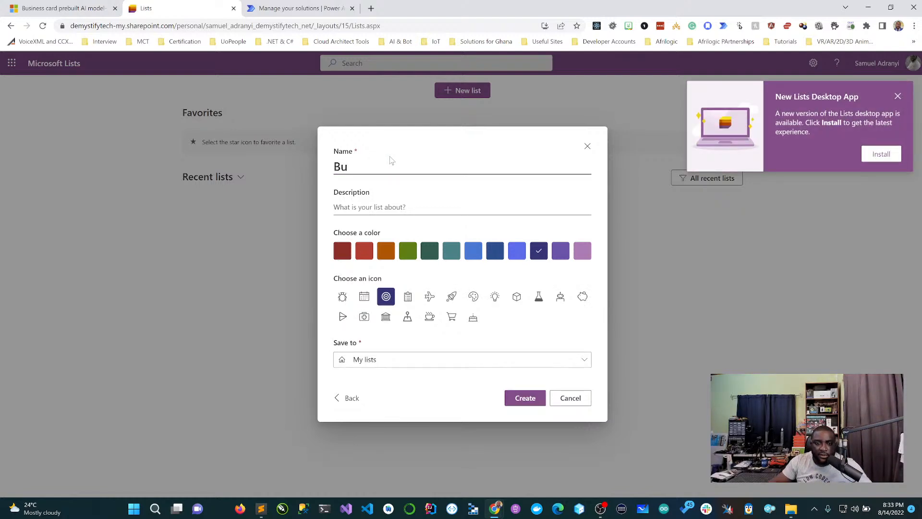
left_click(390, 169)
type("si")
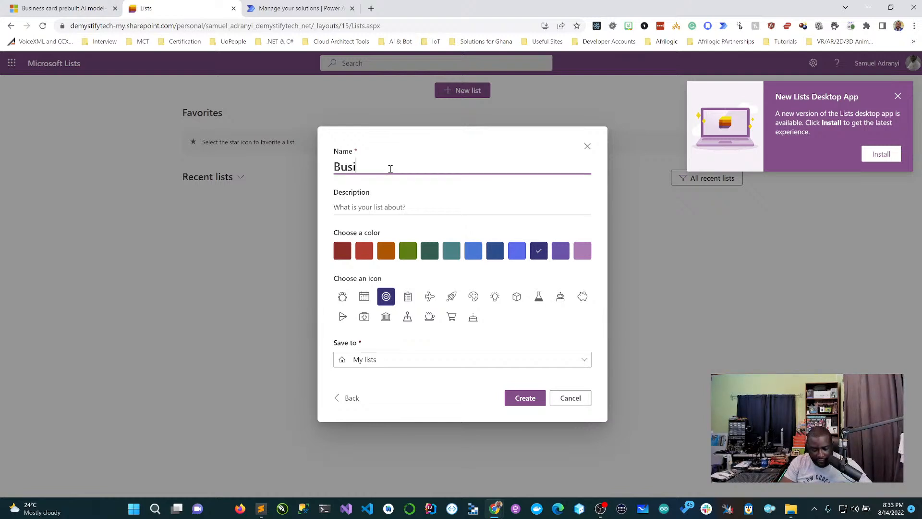
type("ness Cards")
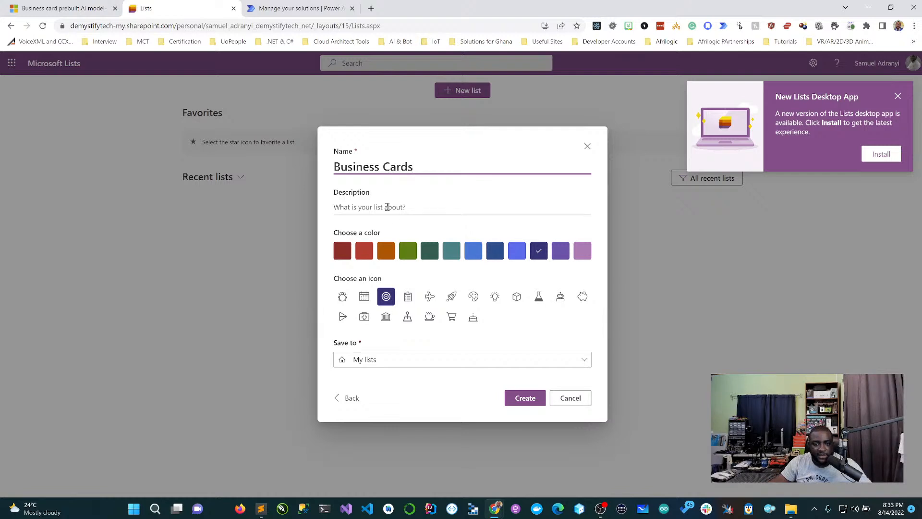
Step: Give the Business Cards list a medium blue color and the calendar icon, save it to My lists and create it
left_click(477, 253)
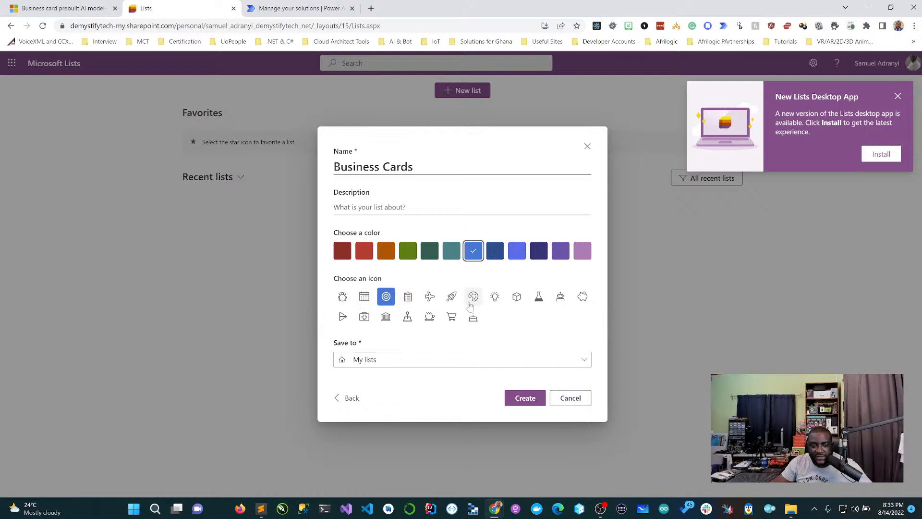
left_click(364, 297)
left_click(408, 361)
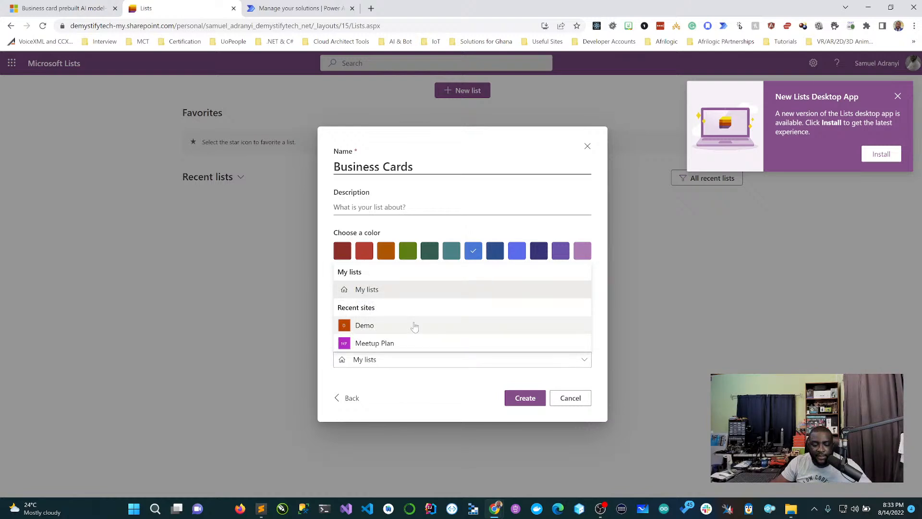
left_click(416, 288)
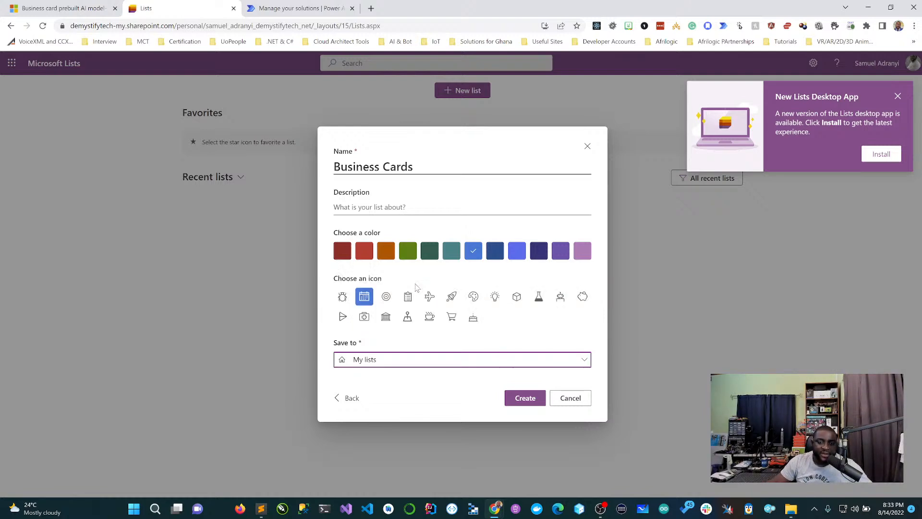
left_click(522, 400)
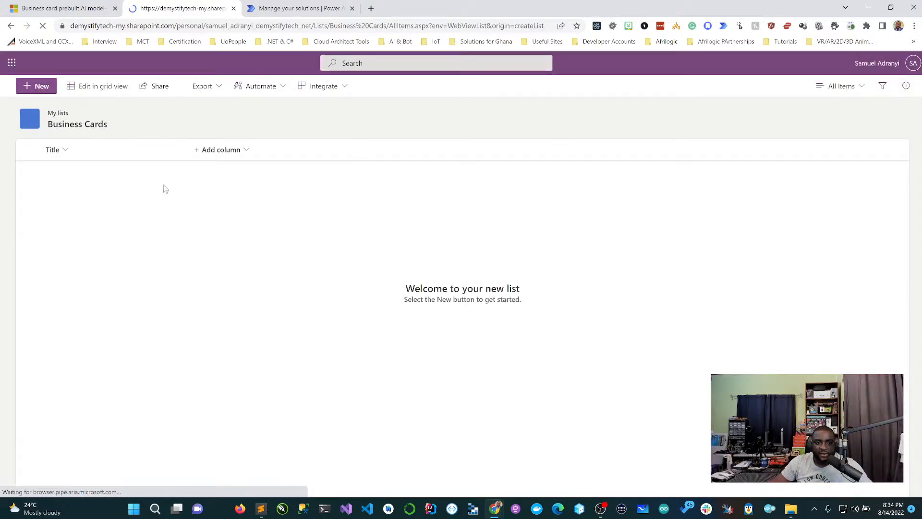
Step: Rename the Title column of the Business Cards list to Full Name
left_click(57, 151)
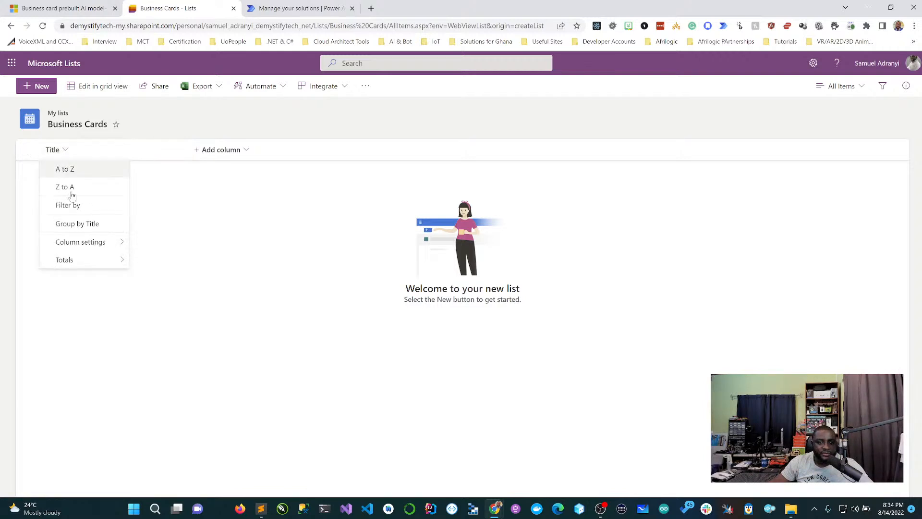
mouse_move(100, 243)
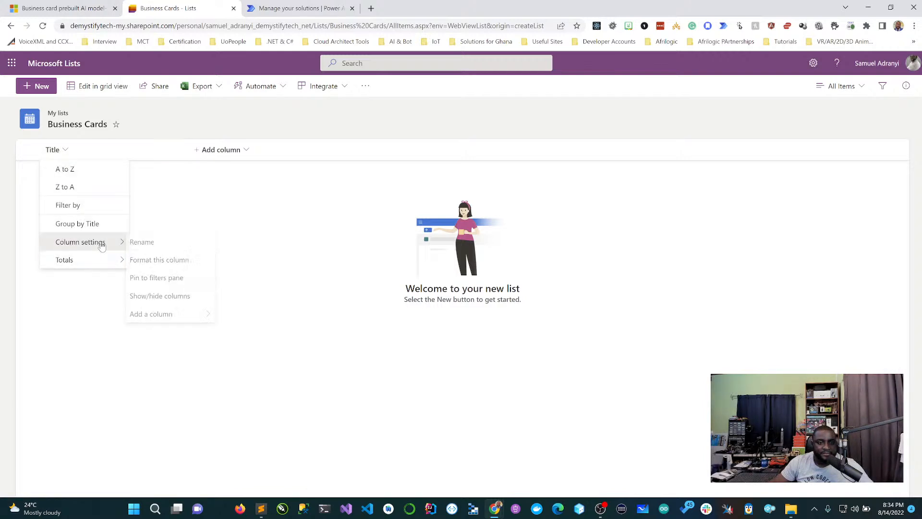
left_click(141, 242)
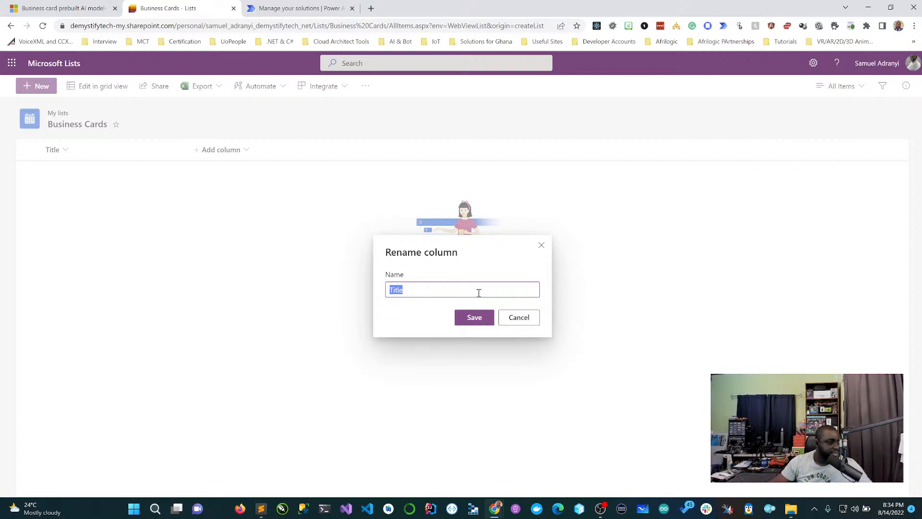
type("Full Name")
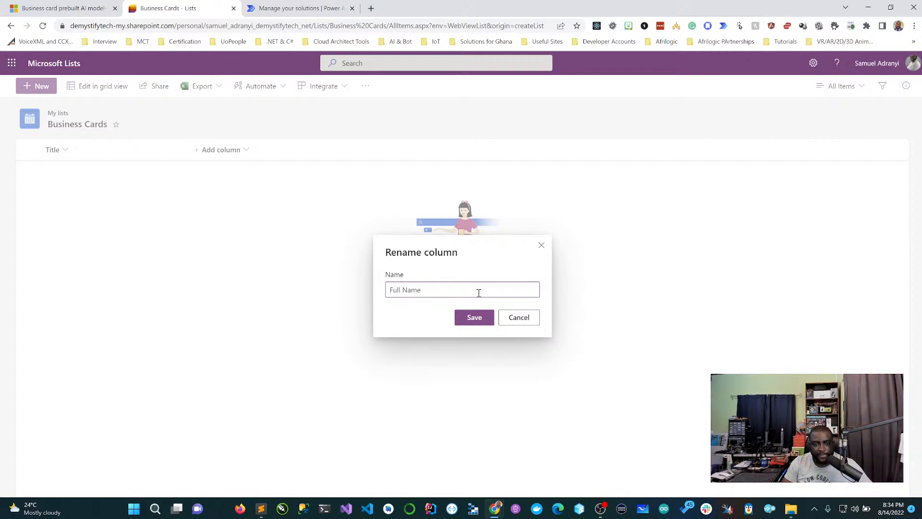
key("Return")
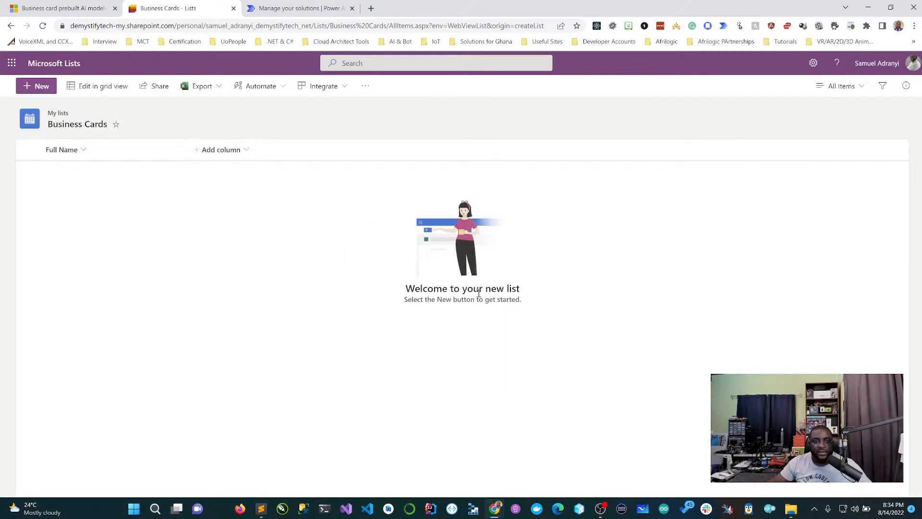
Step: Consult the model output properties in the business card documentation and add a single-line text column named Email to the Business Cards list
left_click(79, 13)
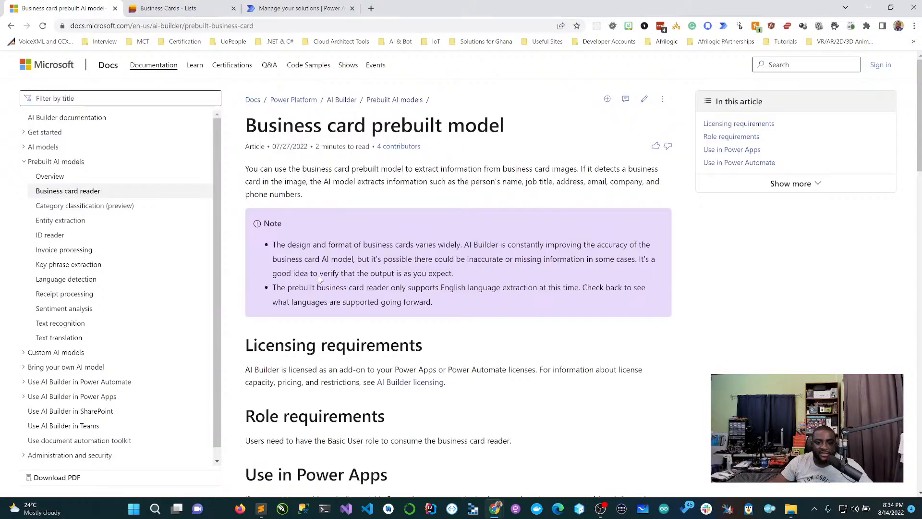
scroll(376, 367, "down", 5)
scroll(376, 366, "down", 10)
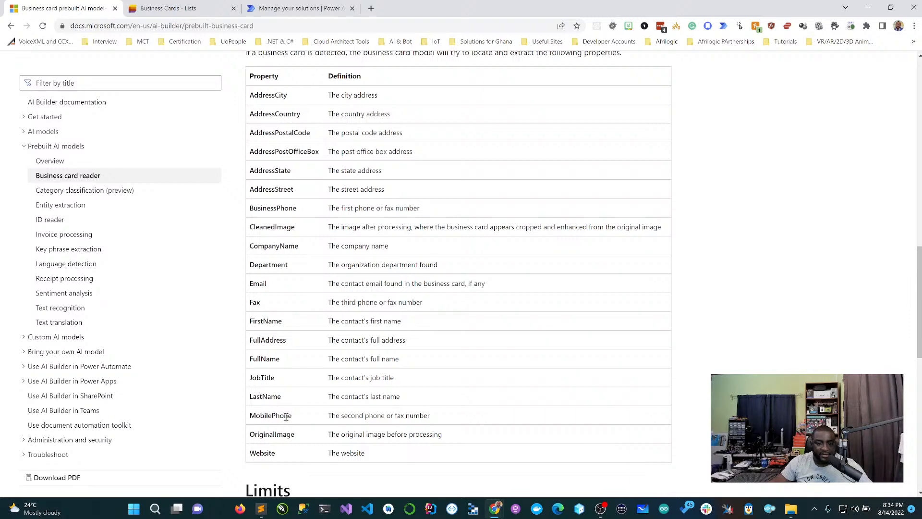
scroll(287, 427, "down", 1)
scroll(289, 361, "up", 2)
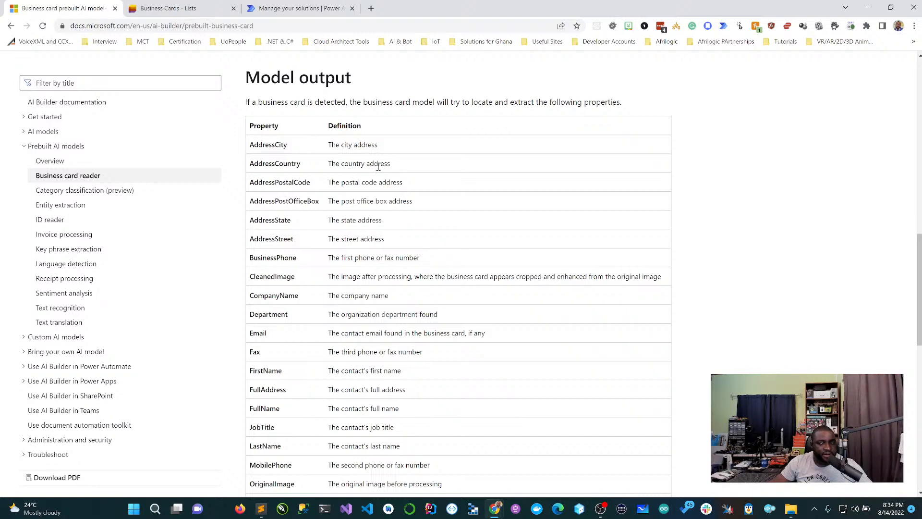
left_click(186, 8)
left_click(235, 155)
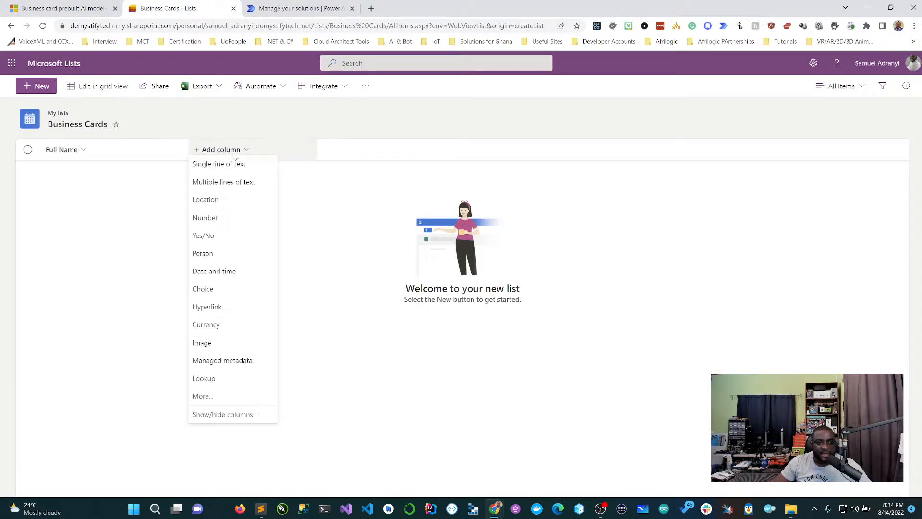
left_click(217, 169)
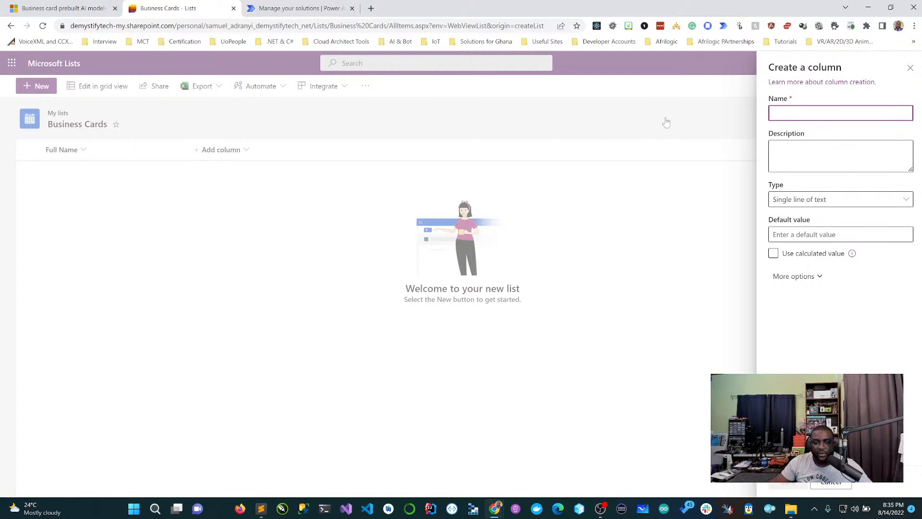
type("Email")
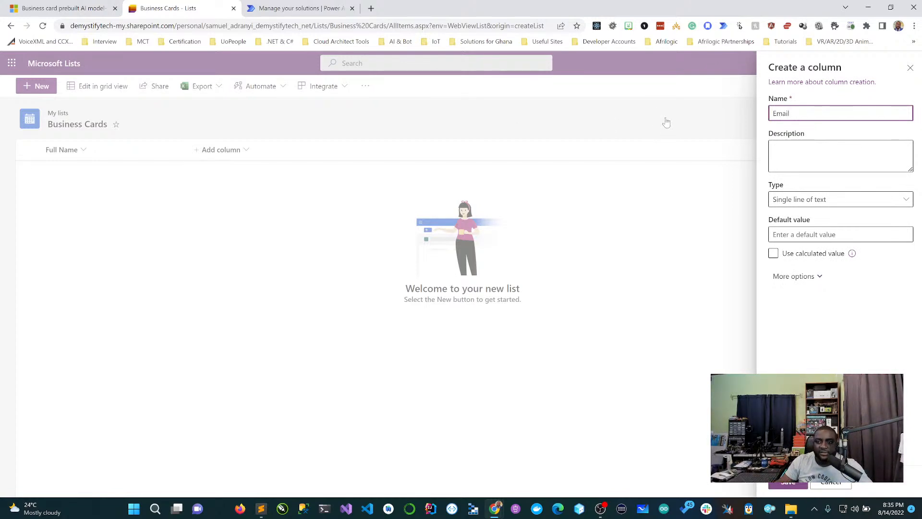
left_click(793, 483)
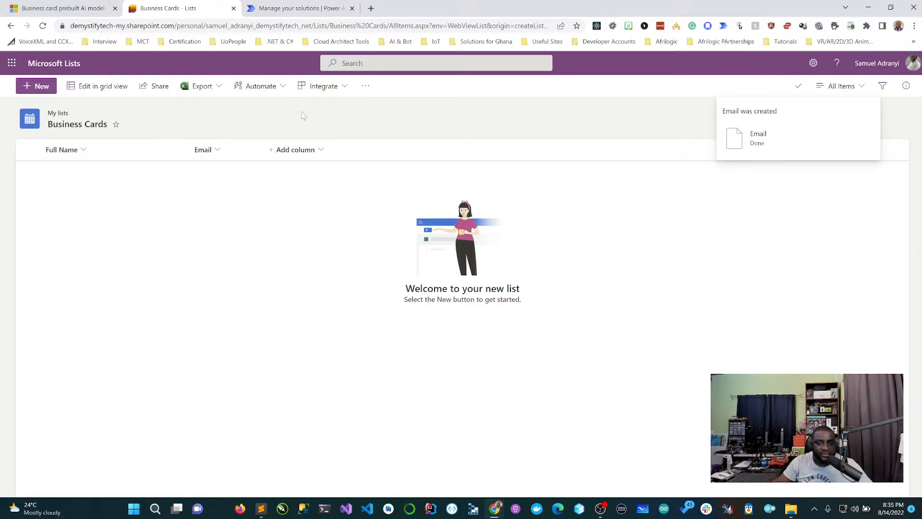
Step: Add a single-line text column named Fax Number to the Business Cards list
left_click(311, 150)
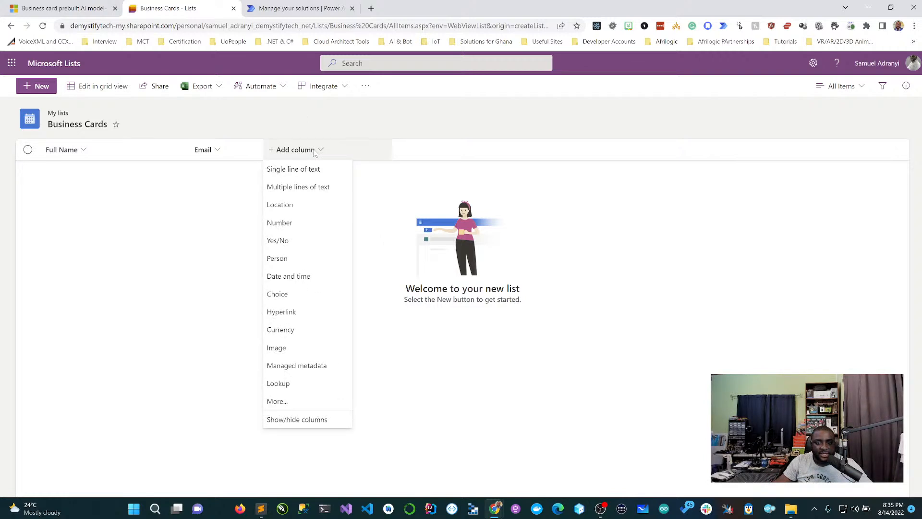
left_click(293, 169)
type("Phone NUmbe")
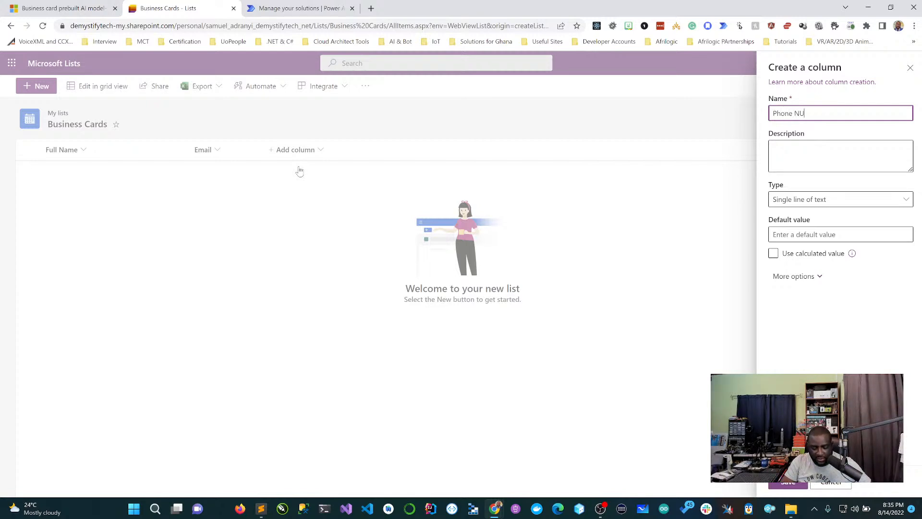
key("BackSpace")
key("BackSpace")
key("BackSpace")
key("BackSpace")
key("BackSpace")
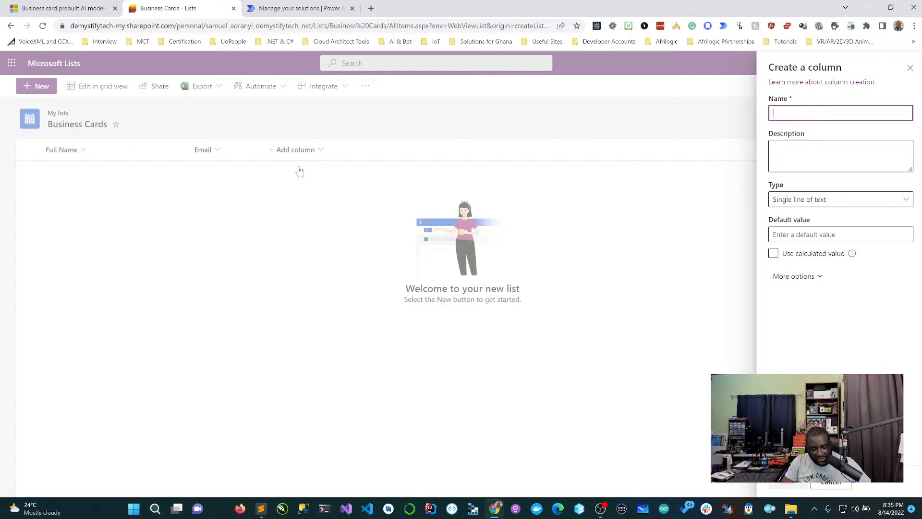
type("Fax Number")
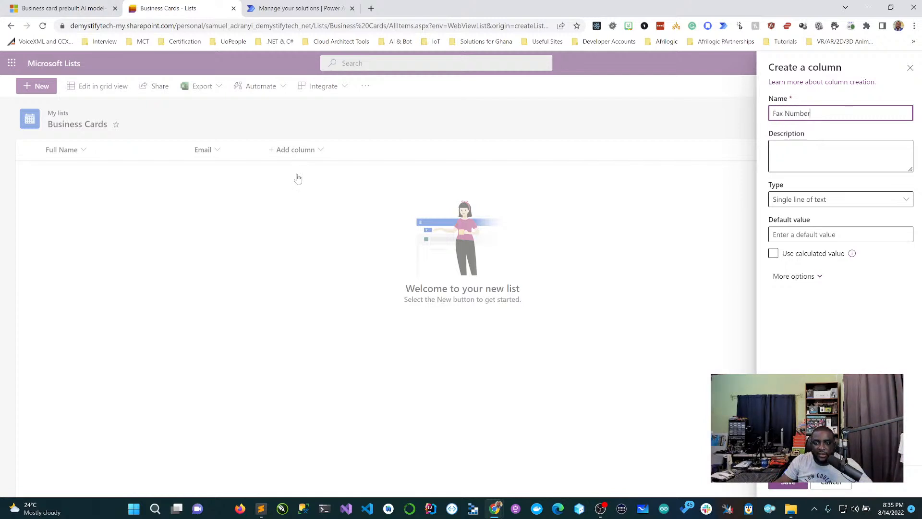
left_click(792, 484)
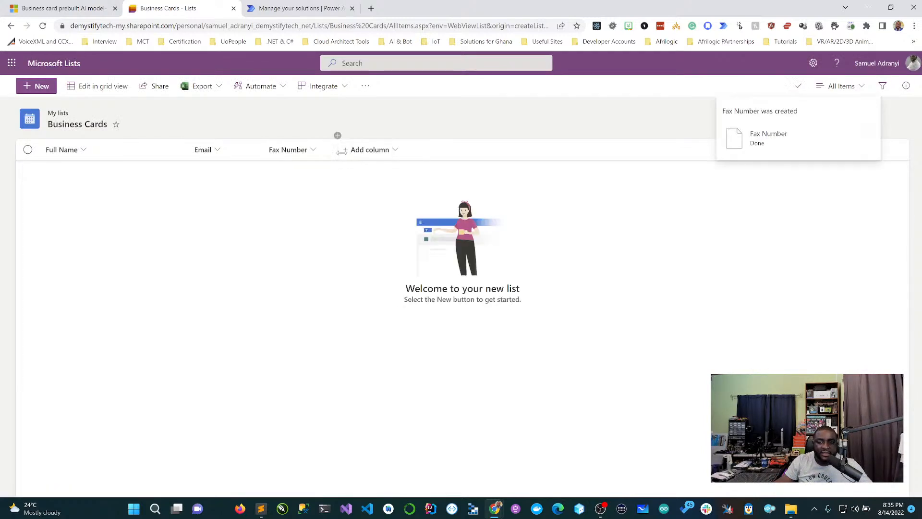
Step: Add a single-line text column named Phone Number to the Business Cards list
left_click(392, 151)
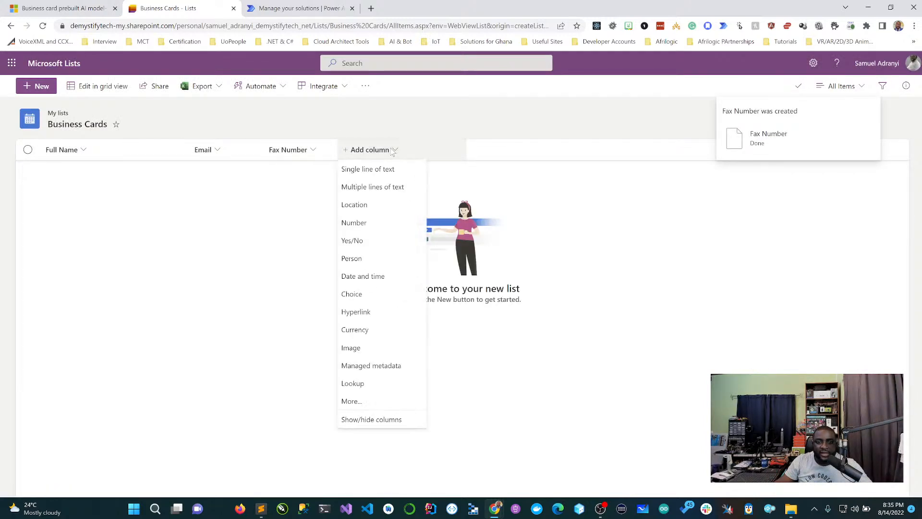
left_click(367, 169)
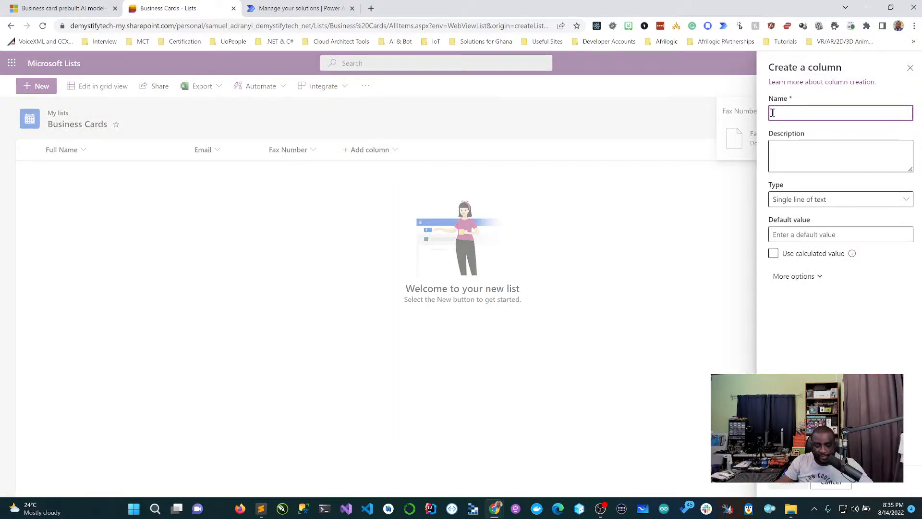
type("Phone NUmber")
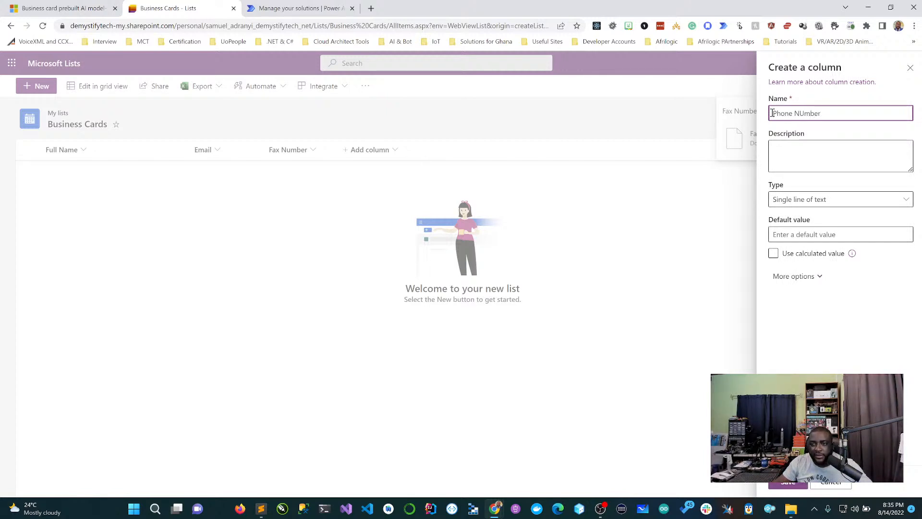
left_click(802, 113)
key("BackSpace")
type("u")
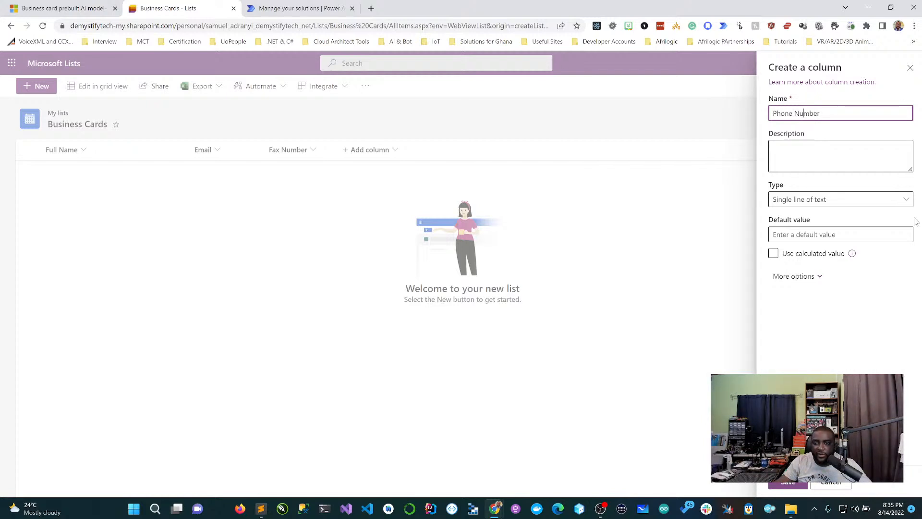
left_click(788, 483)
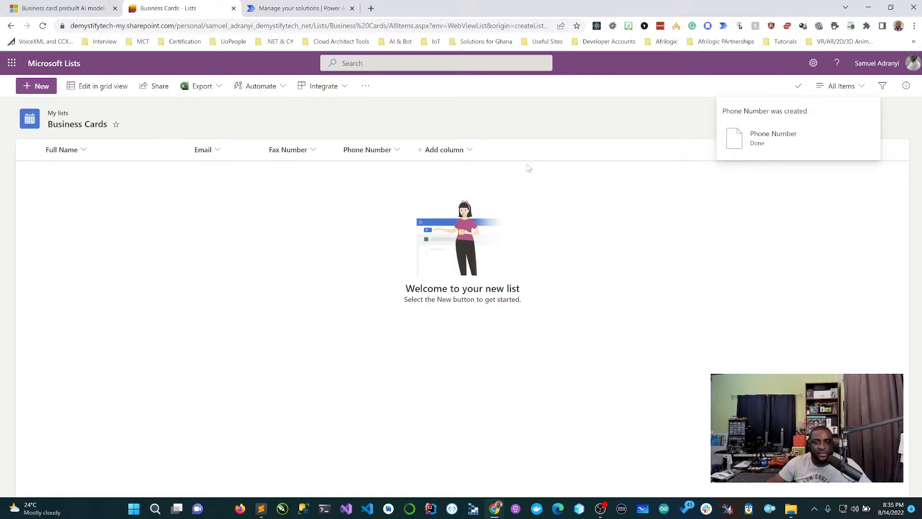
Step: Add a single-line text column named Postal Code to the Business Cards list
left_click(470, 151)
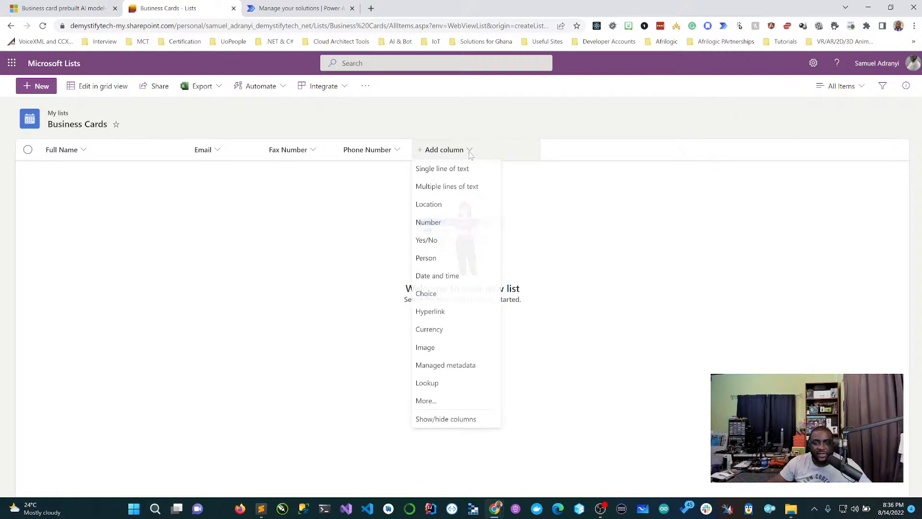
left_click(443, 171)
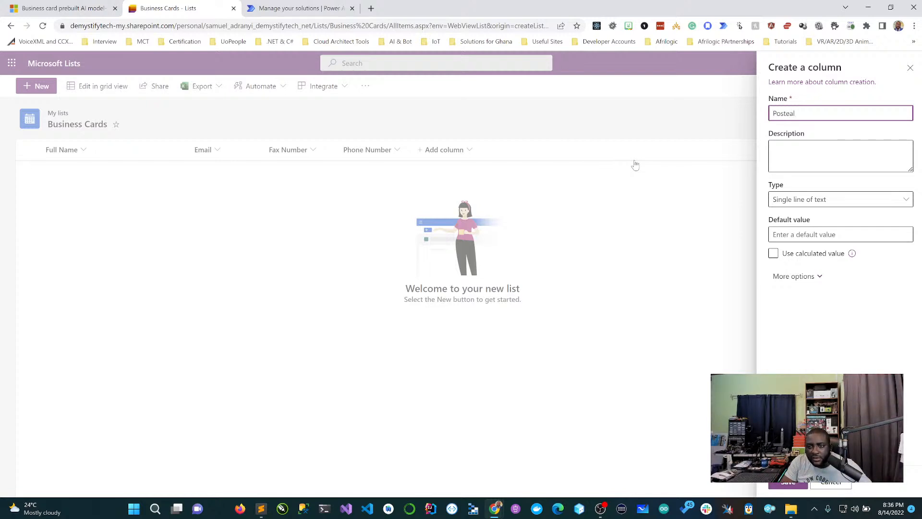
type("Postal Code")
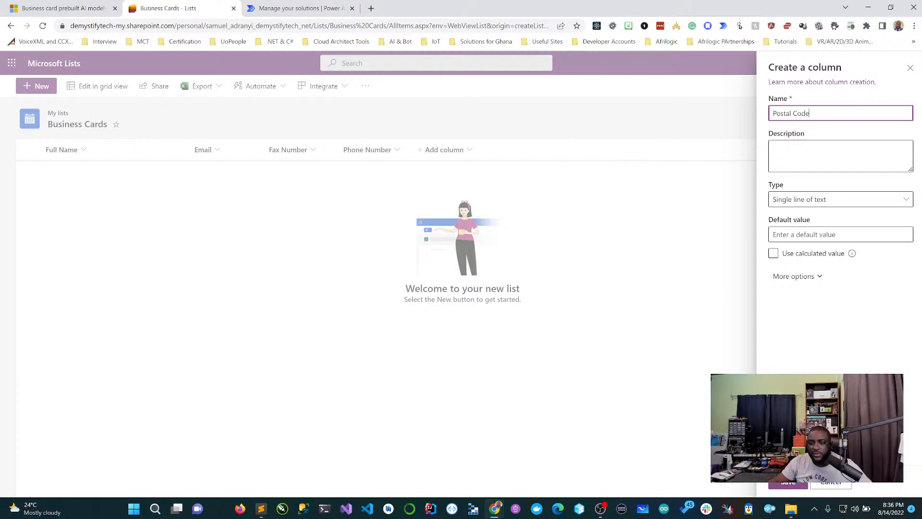
left_click(788, 483)
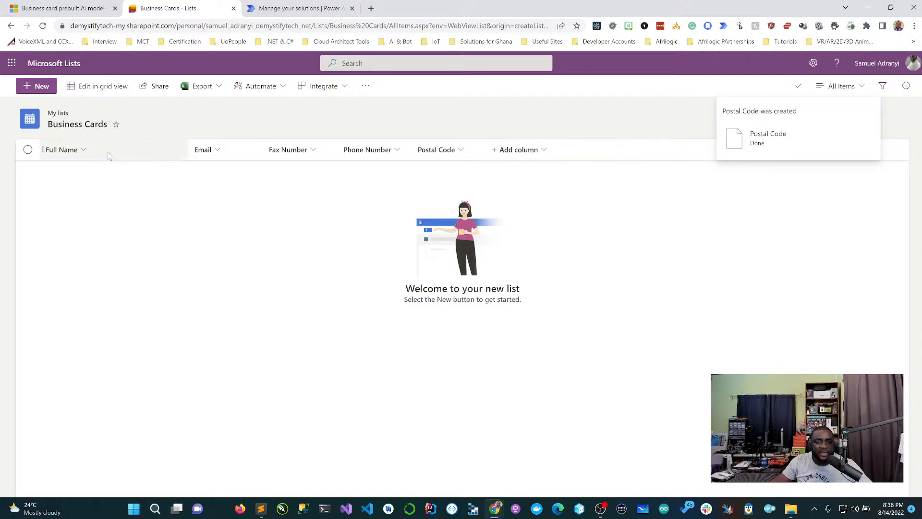
Step: Add a single-line text column named Company Name to the Business Cards list
left_click(540, 150)
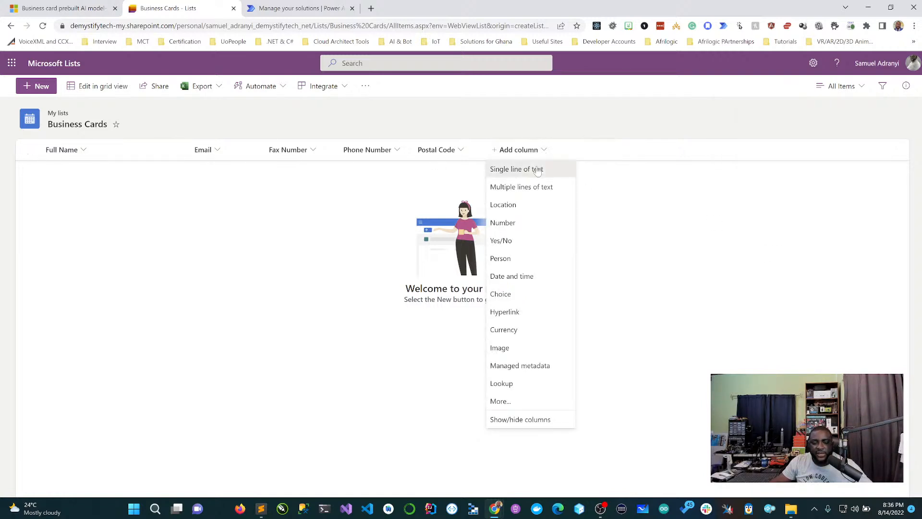
left_click(535, 170)
type("Company ")
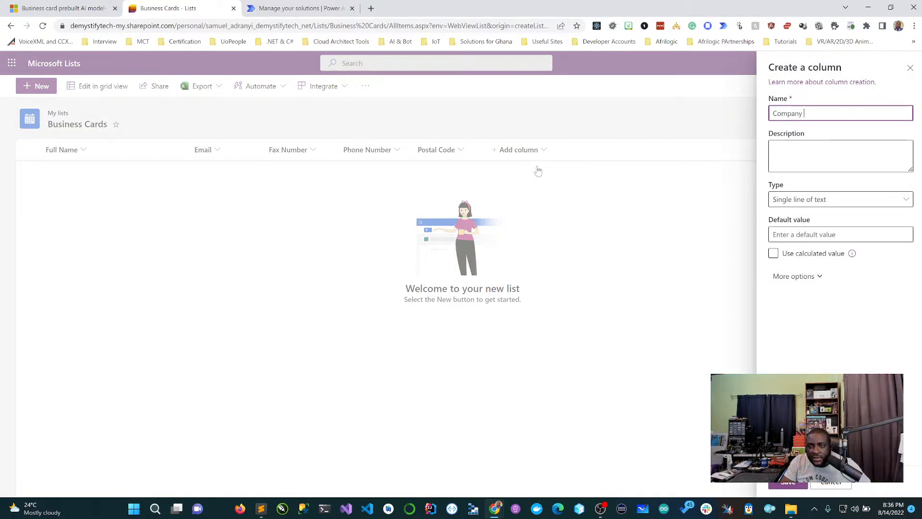
type("Name")
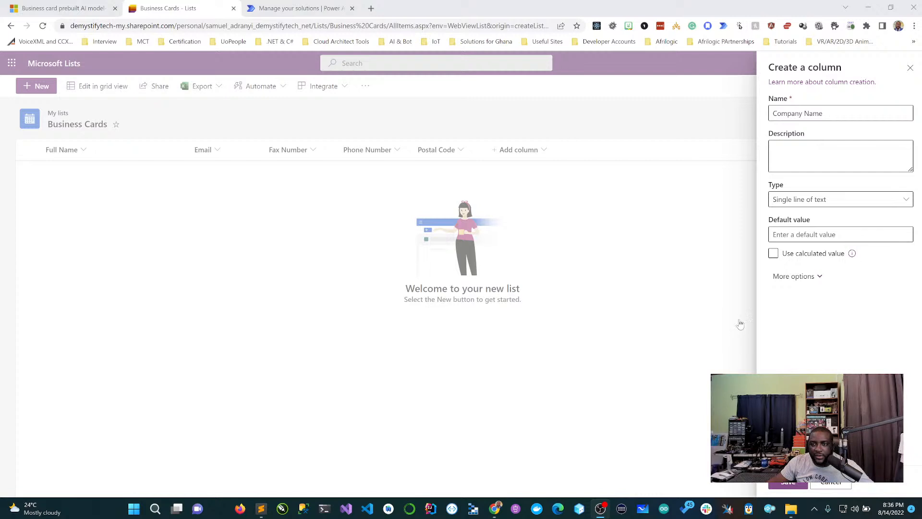
left_click(803, 485)
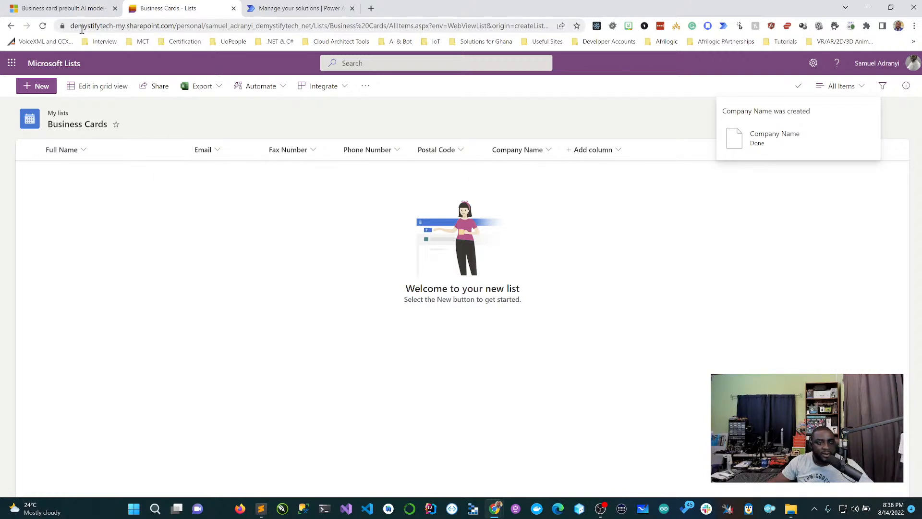
Step: Copy the personal site part of the list's URL, up to before /Lists, and switch to the Business Card Reader flow in Power Automate
left_click_drag(71, 26, 313, 22)
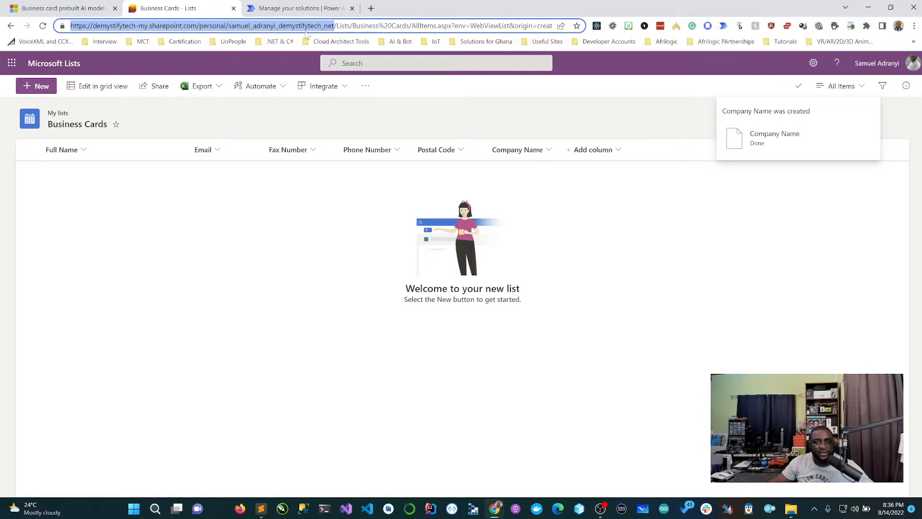
right_click(306, 29)
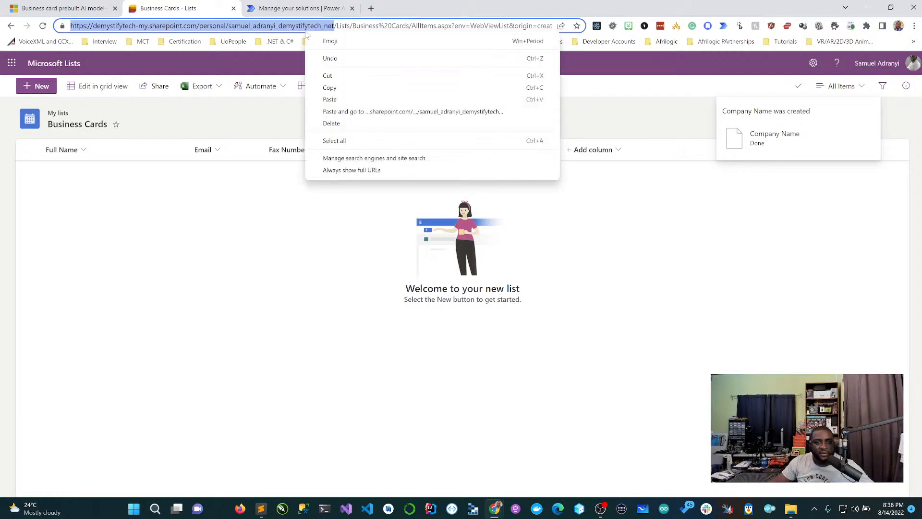
left_click(330, 88)
left_click(308, 11)
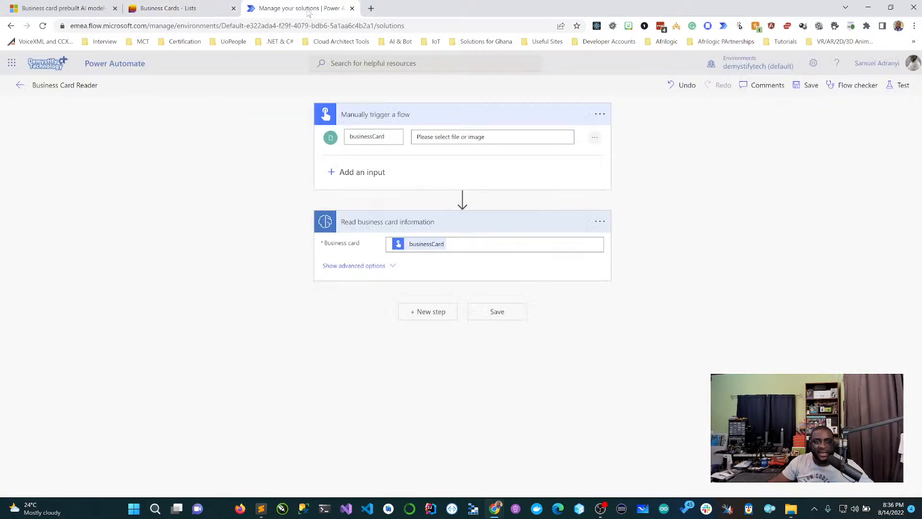
Step: Check the inputs of the Manually trigger a flow and Read business card information steps and collapse both
left_click(497, 222)
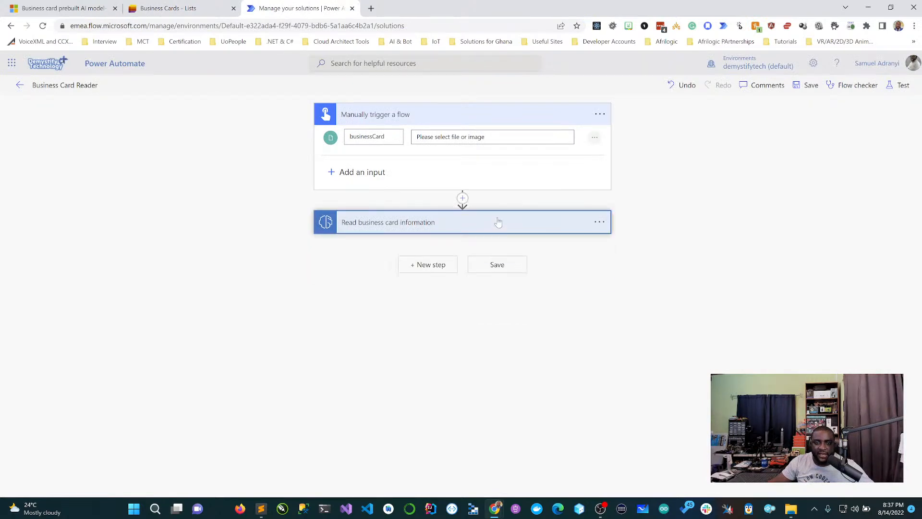
left_click(507, 121)
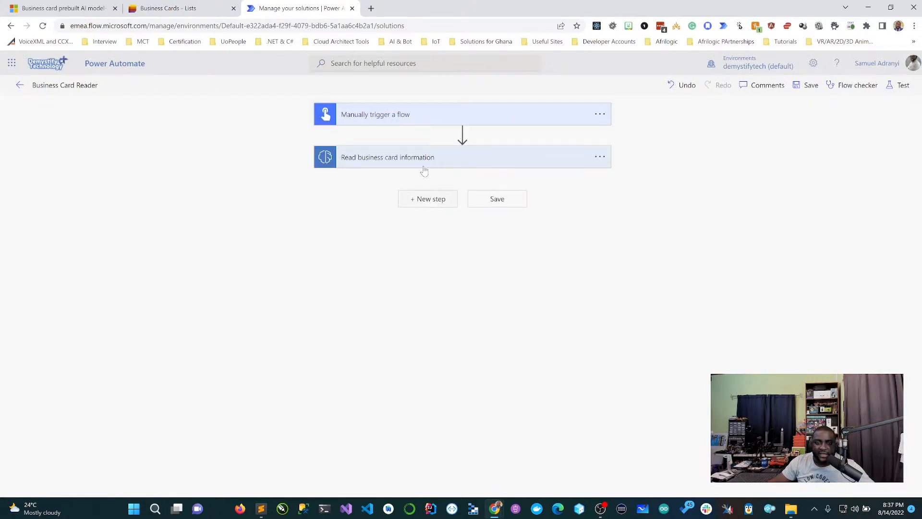
left_click(458, 117)
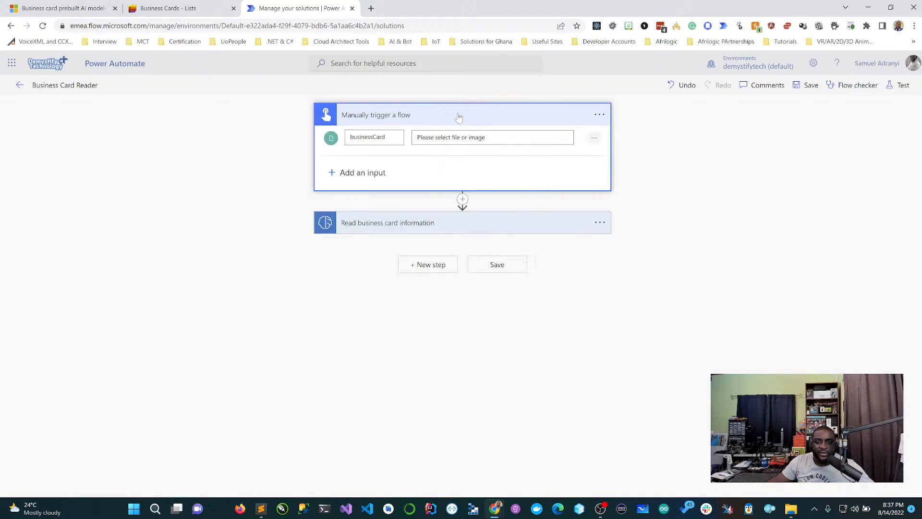
left_click(458, 116)
left_click(459, 161)
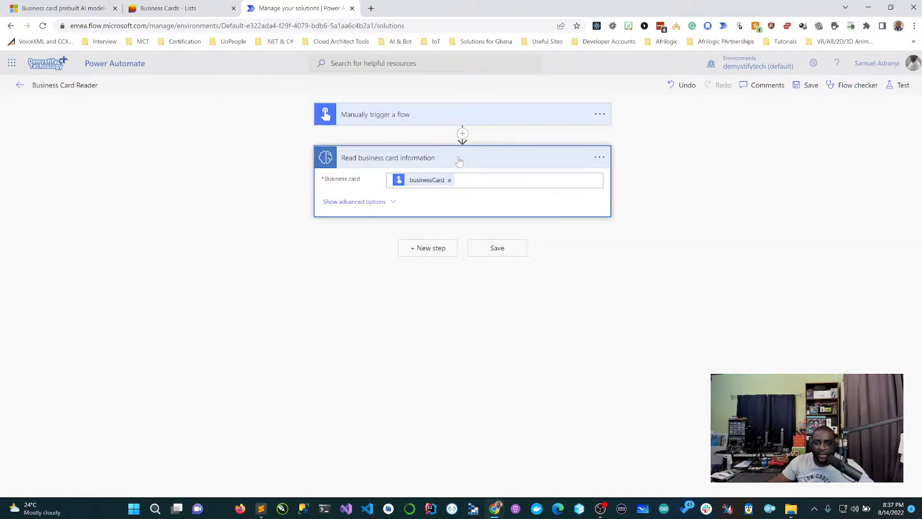
left_click(458, 162)
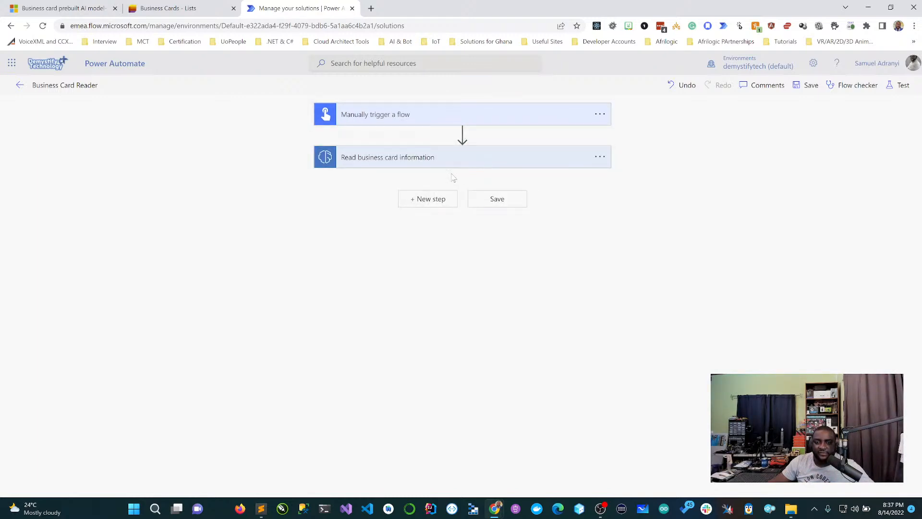
Step: Add a SharePoint Create item action after the Read business card information step
left_click(429, 204)
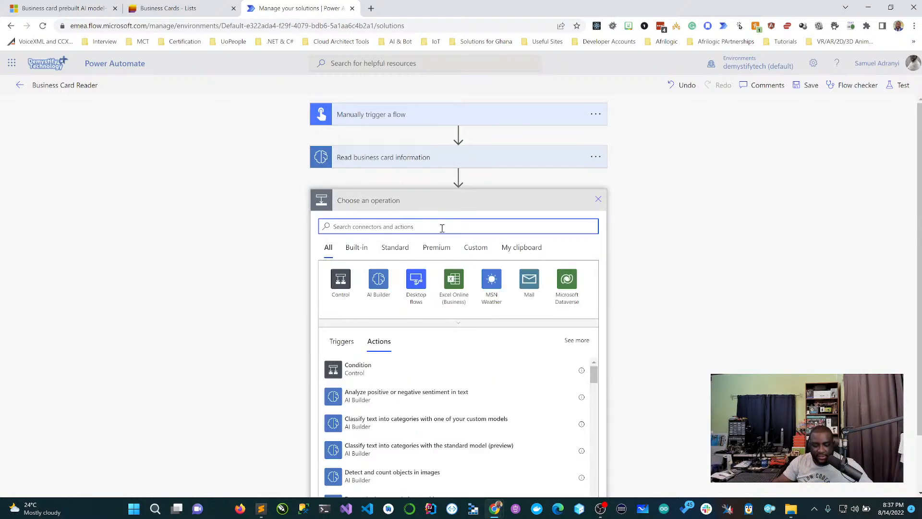
type("list")
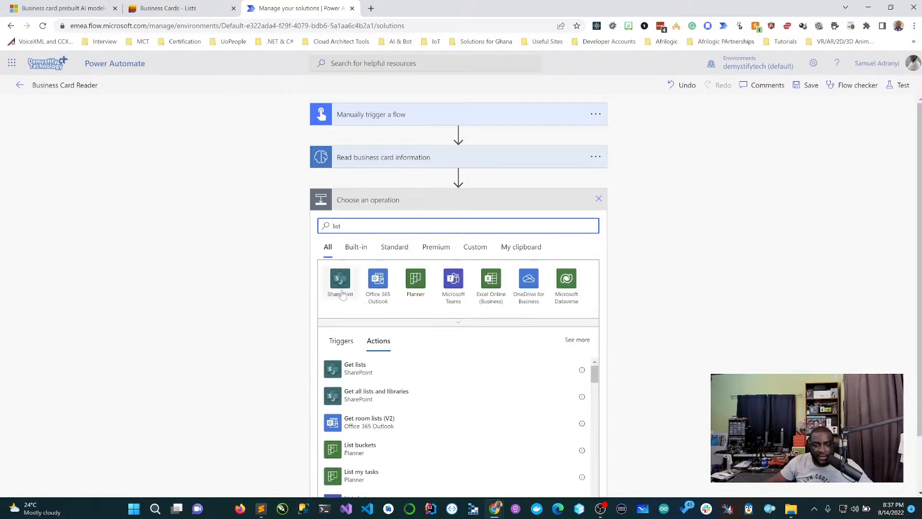
left_click(342, 282)
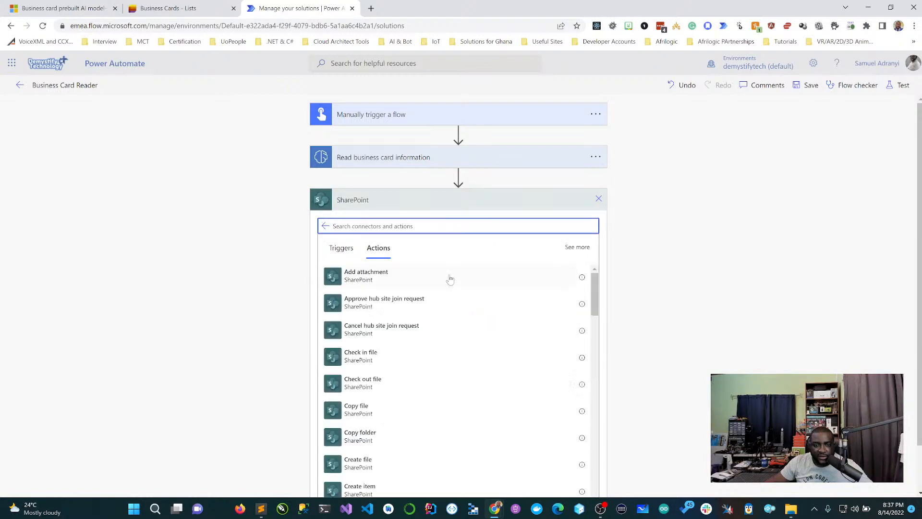
scroll(446, 362, "down", 2)
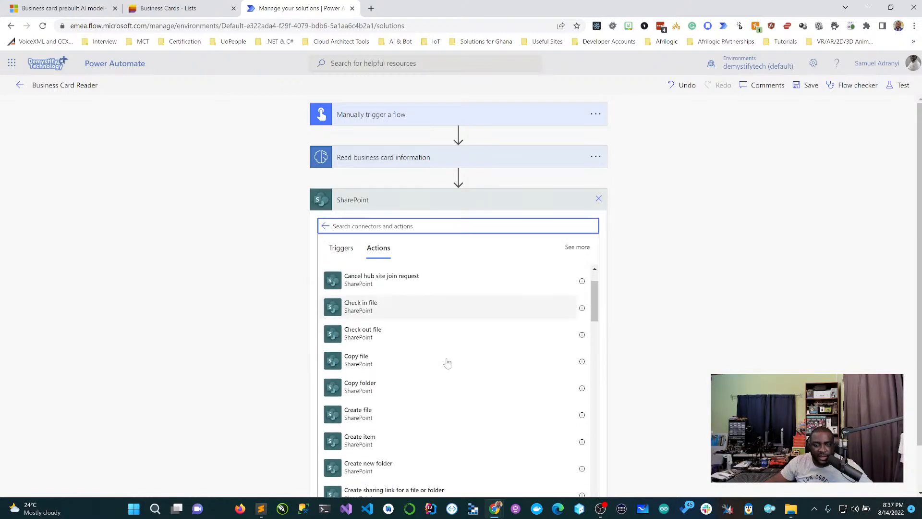
left_click(378, 393)
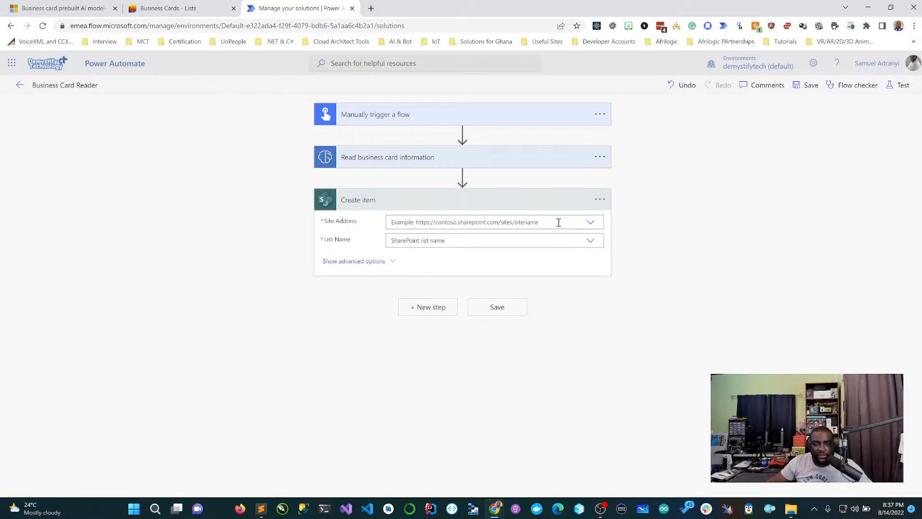
Step: Try to set the Create item Site Address to the copied personal site URL as a custom value
left_click(560, 223)
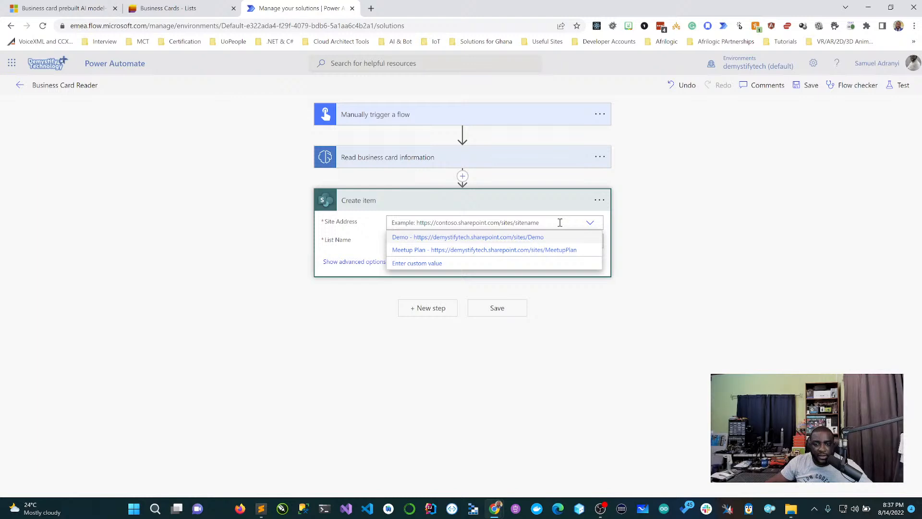
left_click(416, 266)
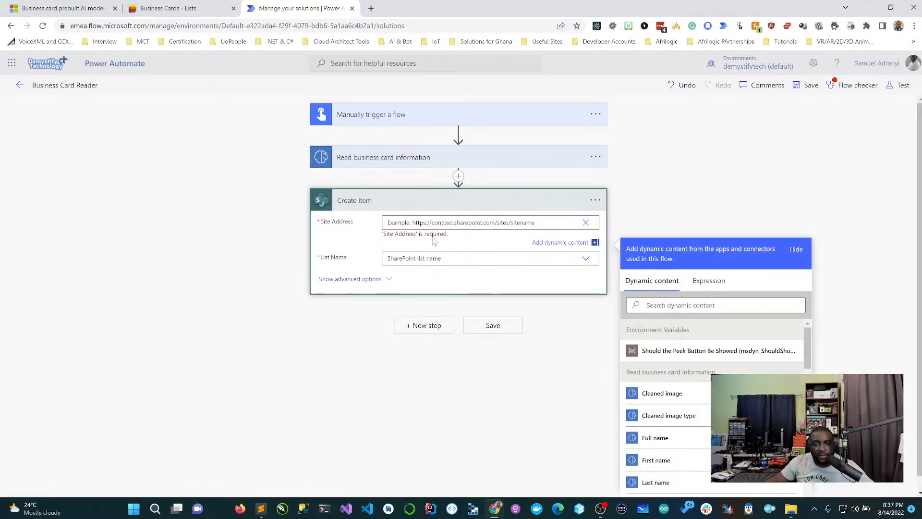
key("ctrl+v")
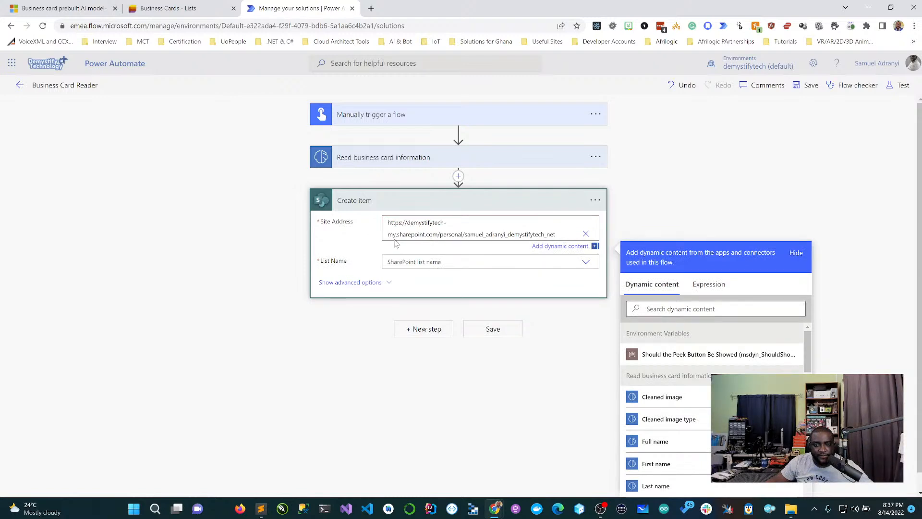
left_click(388, 236)
key("BackSpace")
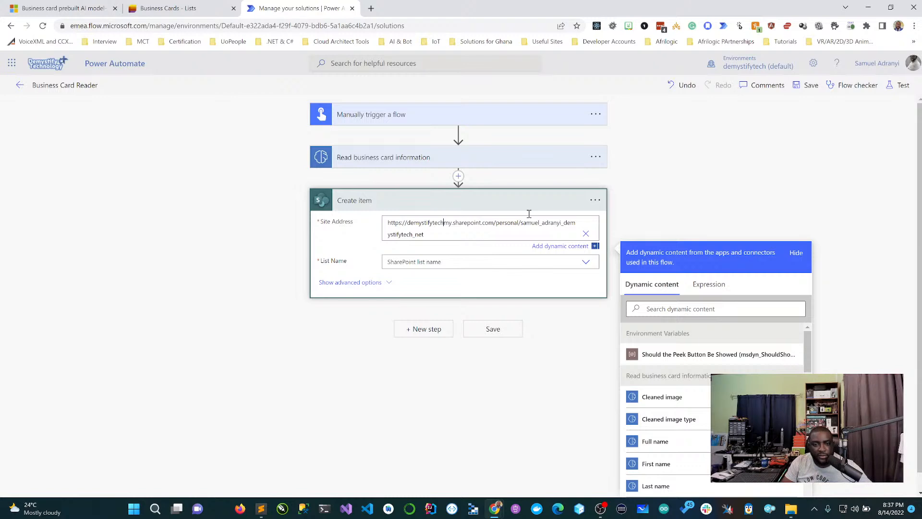
type("-")
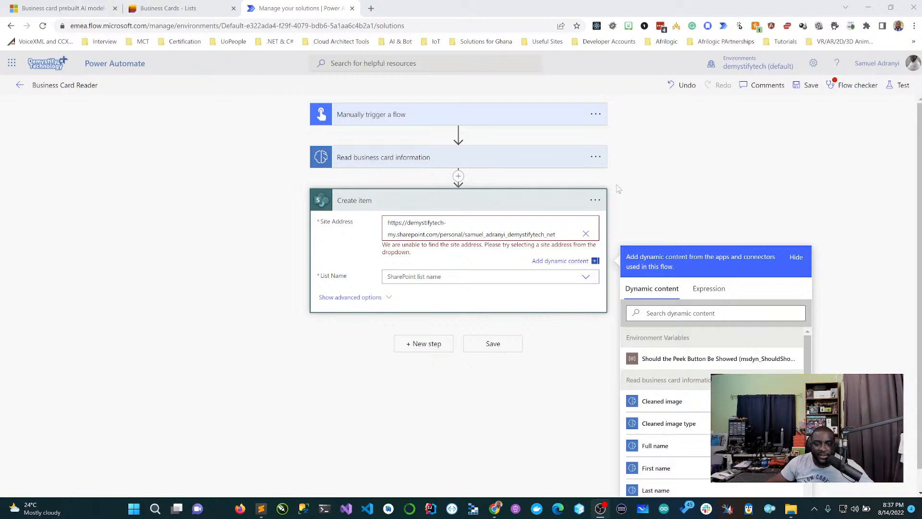
Step: Clear the Site Address, recopy the personal site URL from the Business Cards list and try to paste it without choosing a custom value
left_click(585, 234)
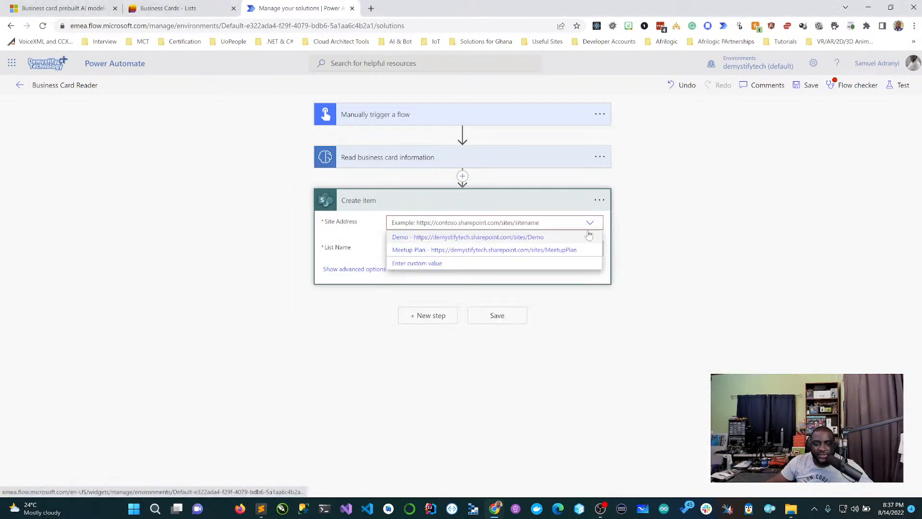
key("ctrl+v")
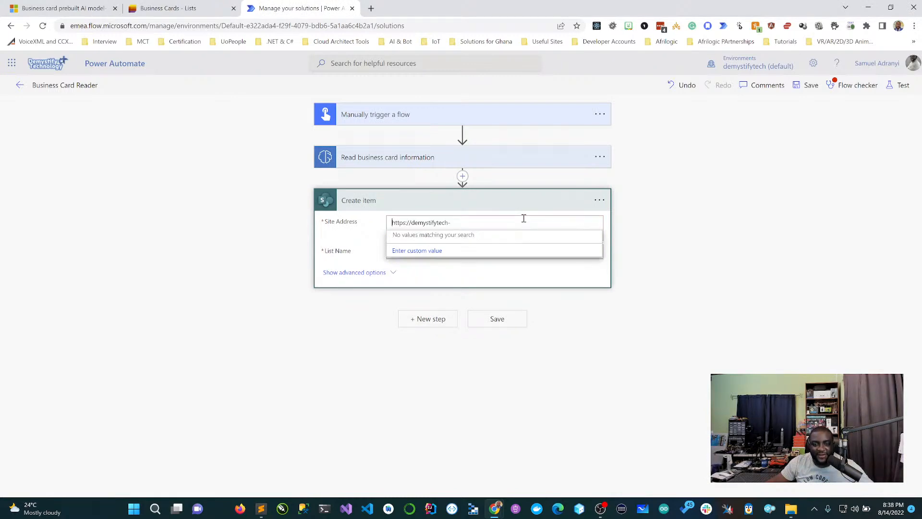
left_click(162, 6)
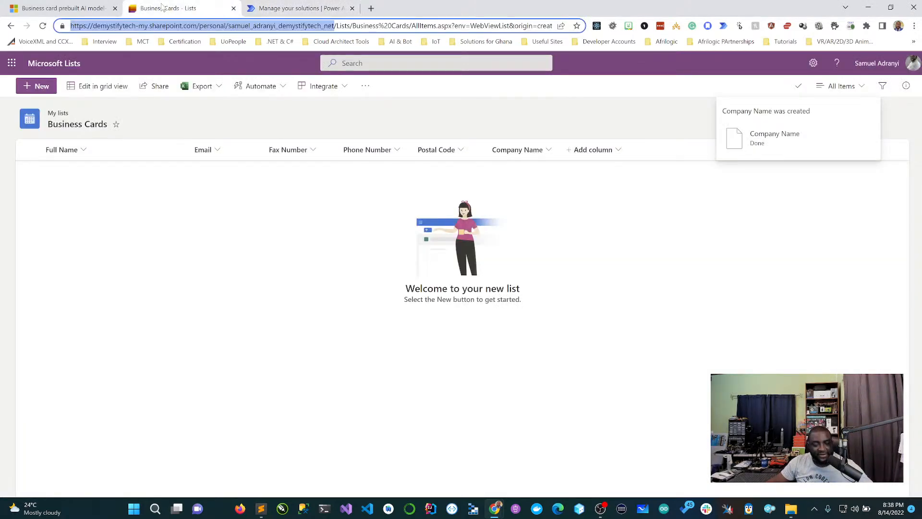
left_click(307, 8)
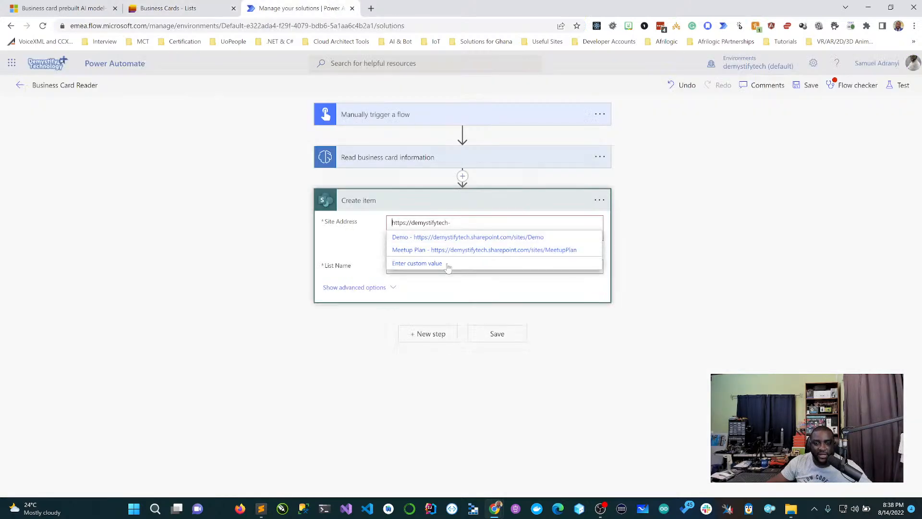
left_click_drag(461, 223, 361, 214)
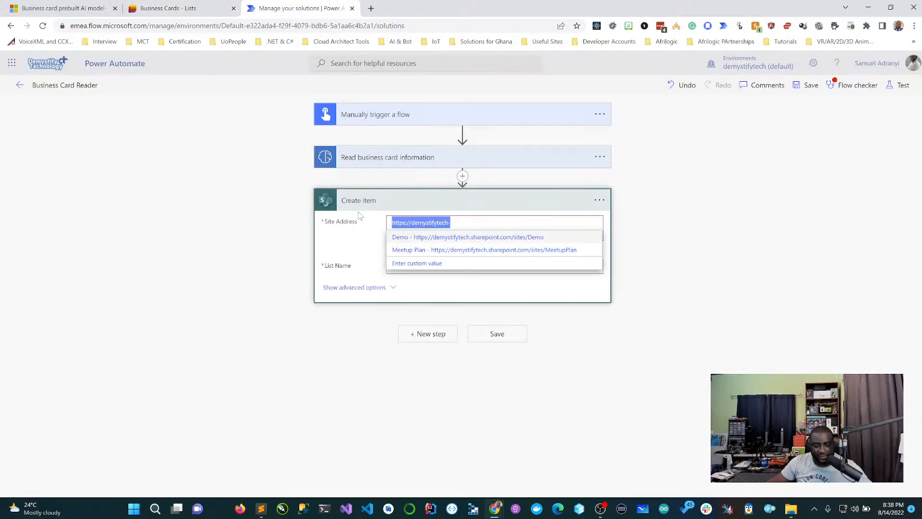
left_click(194, 6)
right_click(204, 29)
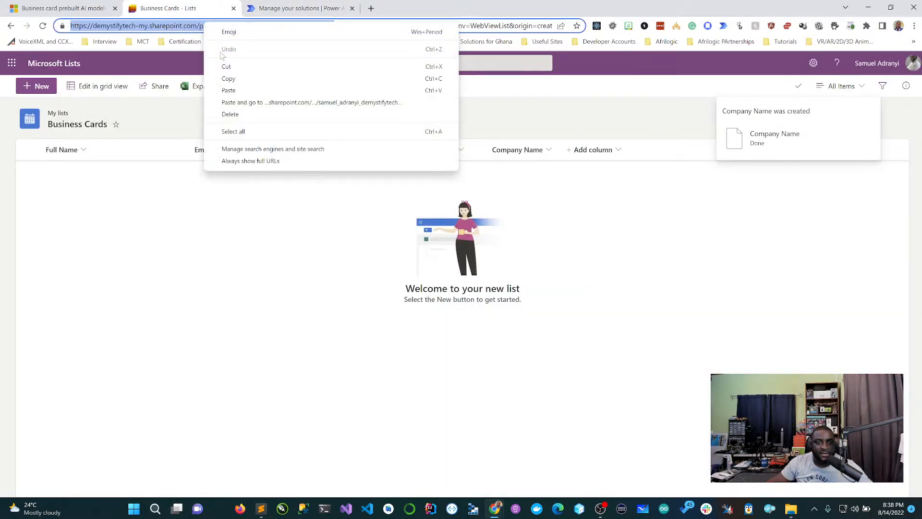
left_click(228, 78)
left_click(283, 8)
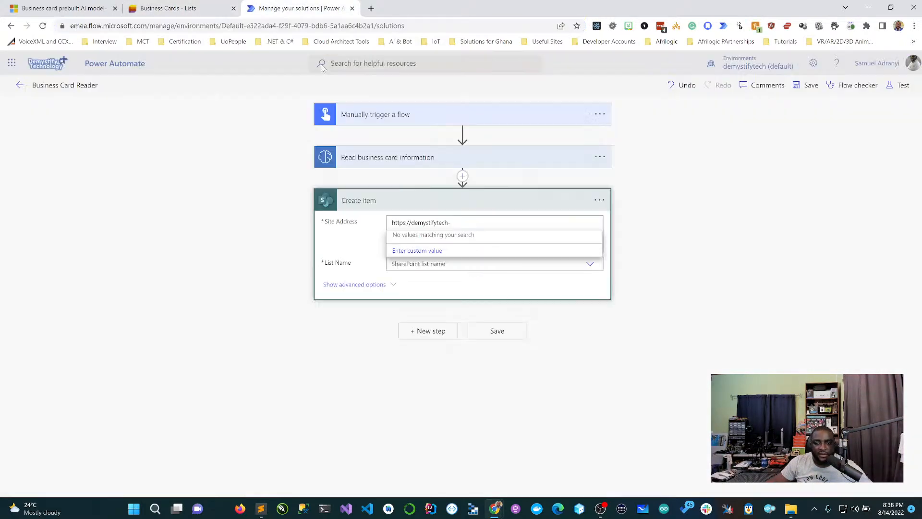
left_click_drag(479, 223, 377, 217)
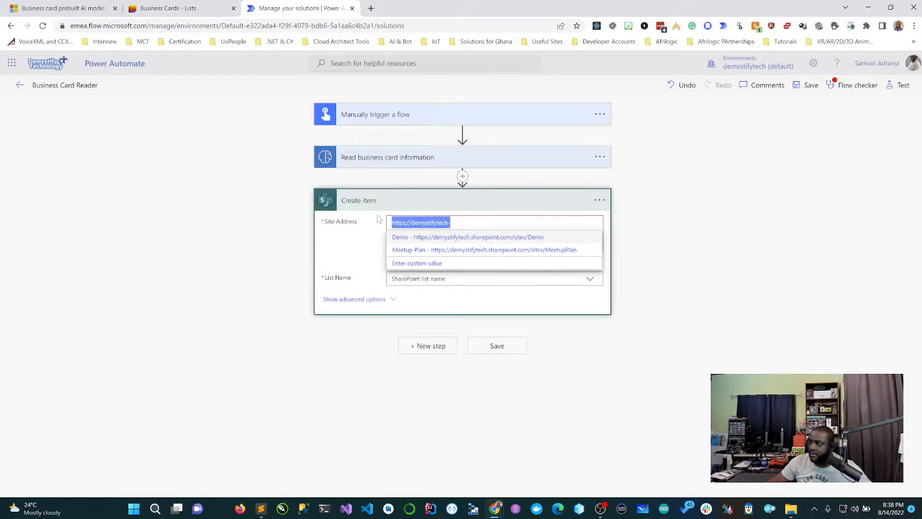
key("ctrl+v")
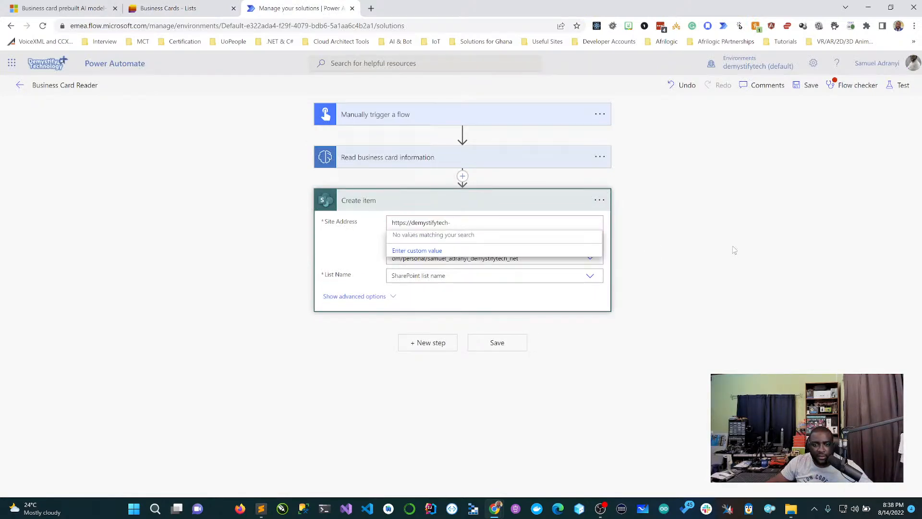
Step: Clear the Create item Site Address and enter the personal site URL as a custom value
left_click(549, 240)
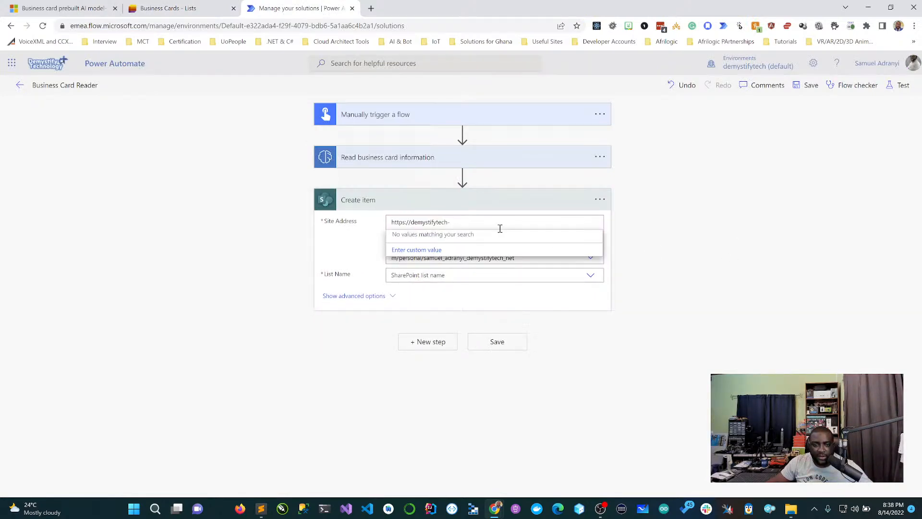
left_click(591, 258)
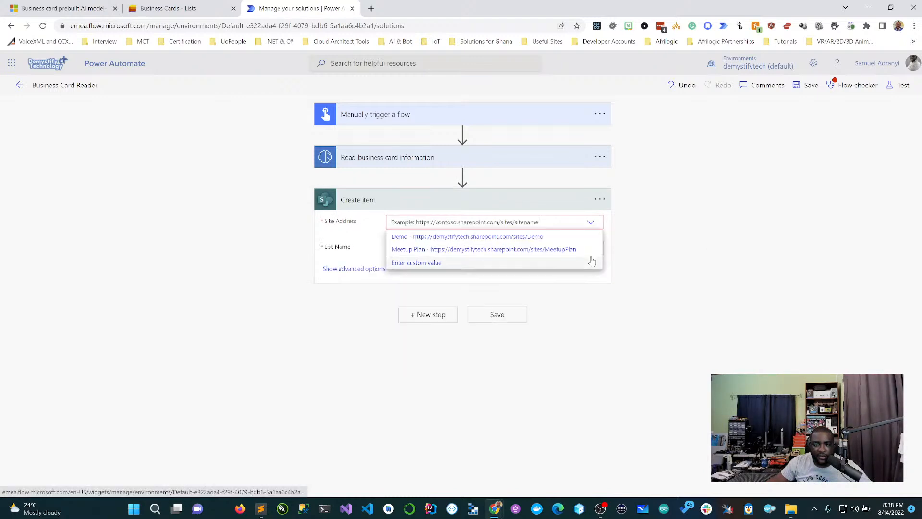
left_click(455, 262)
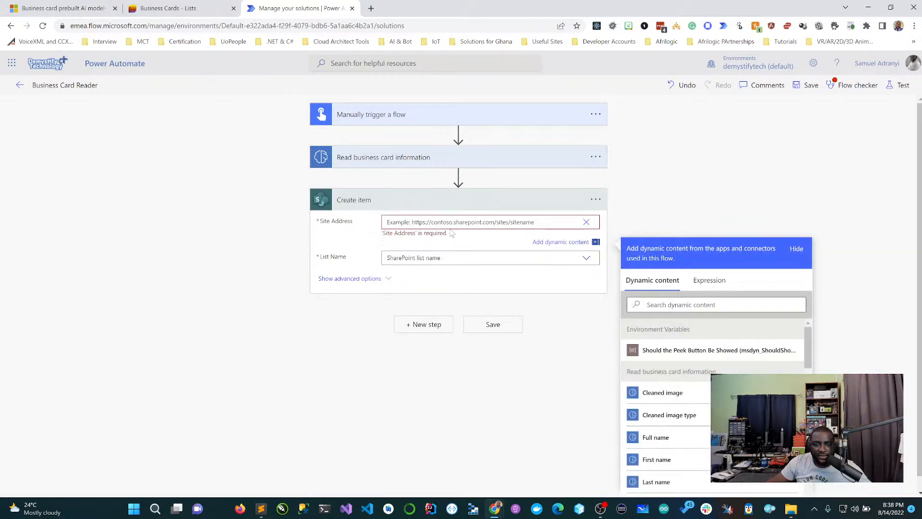
key("ctrl+v")
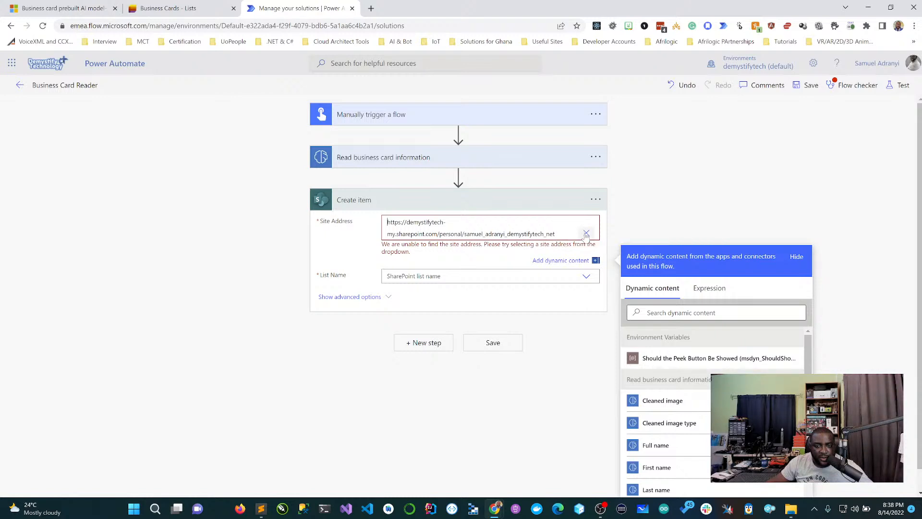
Step: Try the Business Cards list's URL up to and including /Lists as the Site Address and look up the available list names
left_click(164, 8)
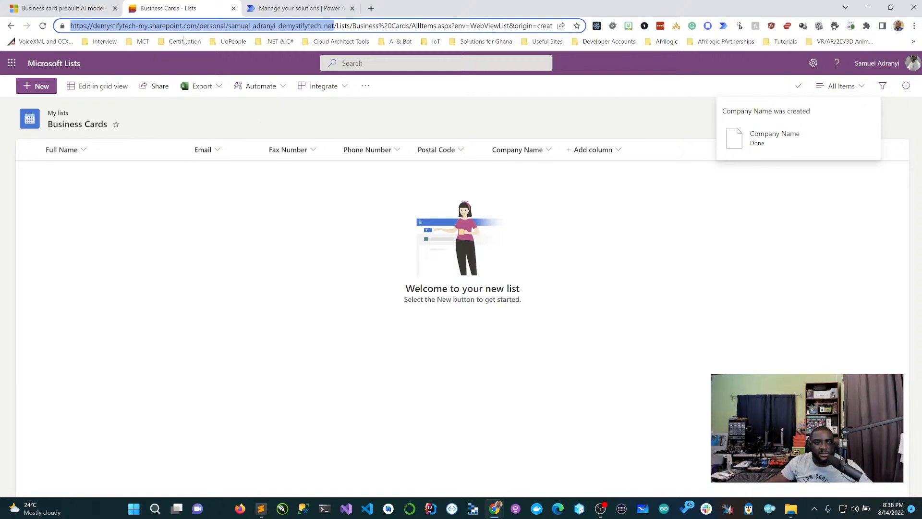
left_click(263, 25)
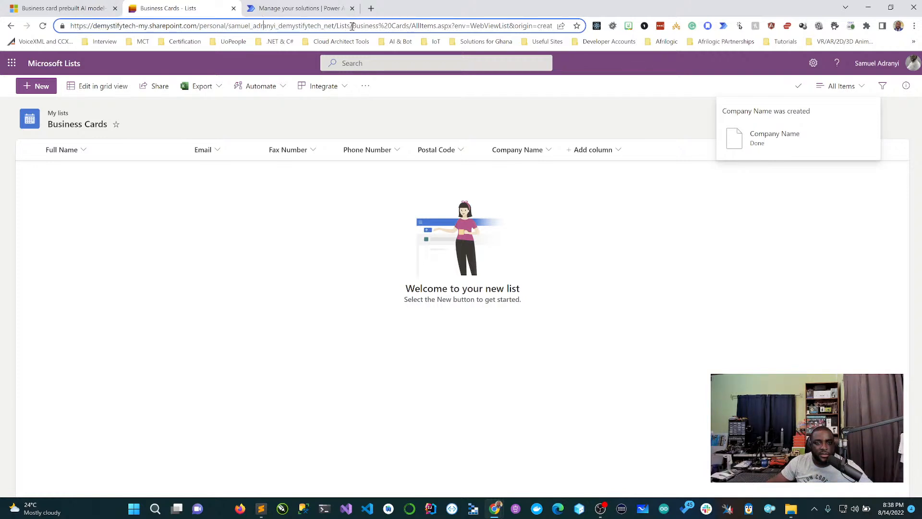
left_click_drag(351, 25, 23, 27)
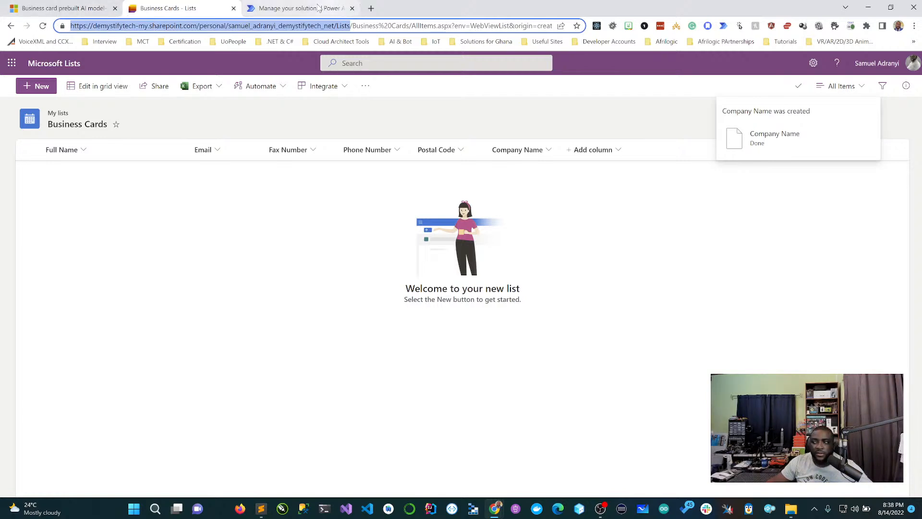
left_click(298, 8)
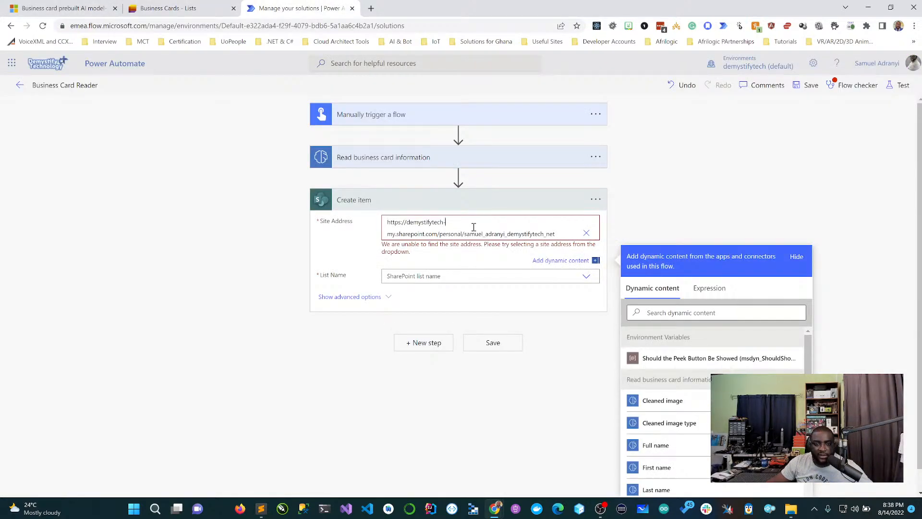
key("ctrl+a")
key("ctrl+v")
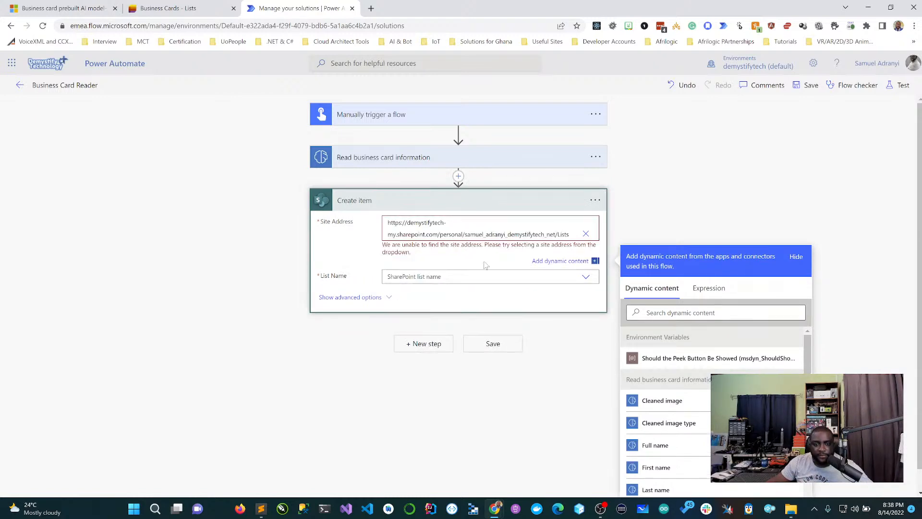
left_click(583, 280)
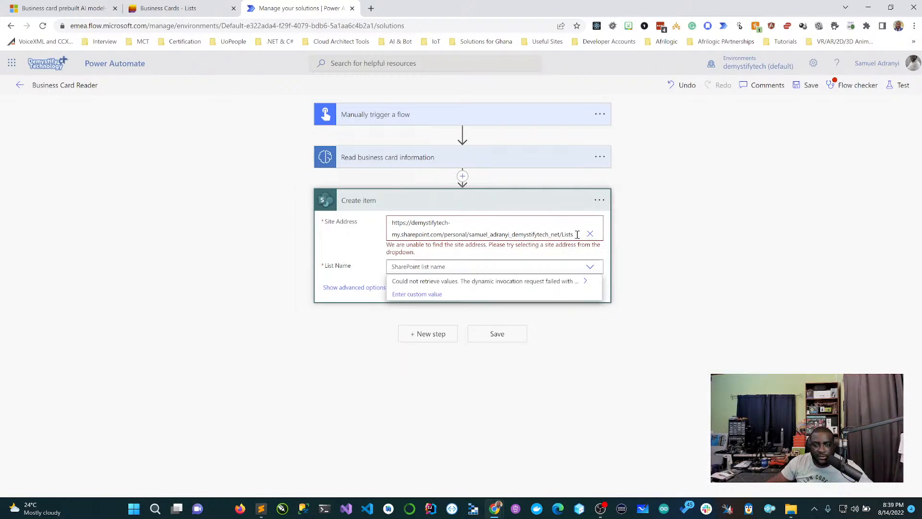
left_click(611, 232)
key("BackSpace")
key("BackSpace")
key("BackSpace")
key("BackSpace")
key("BackSpace")
key("BackSpace")
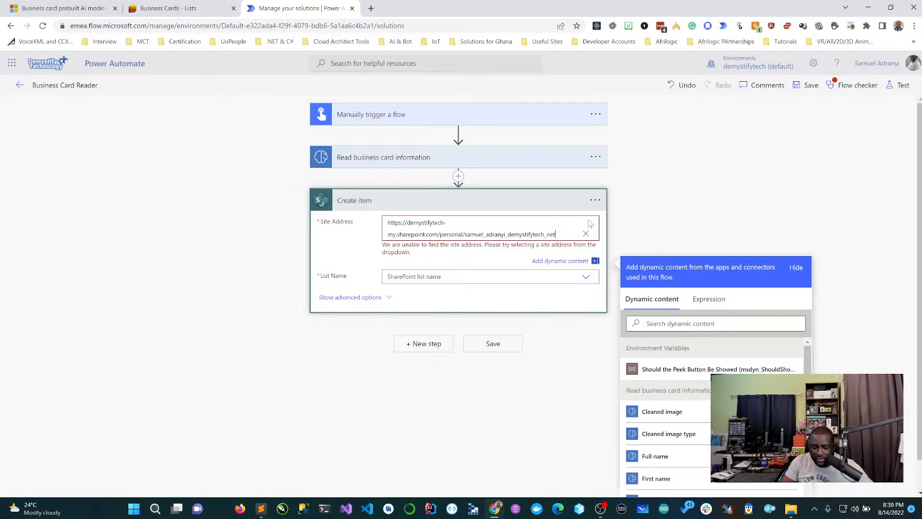
key("BackSpace")
key("BackSpace")
key("BackSpace")
key("BackSpace")
key("BackSpace")
key("BackSpace")
key("BackSpace")
key("BackSpace")
key("BackSpace")
key("BackSpace")
key("BackSpace")
key("BackSpace")
key("BackSpace")
key("BackSpace")
key("BackSpace")
key("BackSpace")
key("BackSpace")
key("BackSpace")
key("BackSpace")
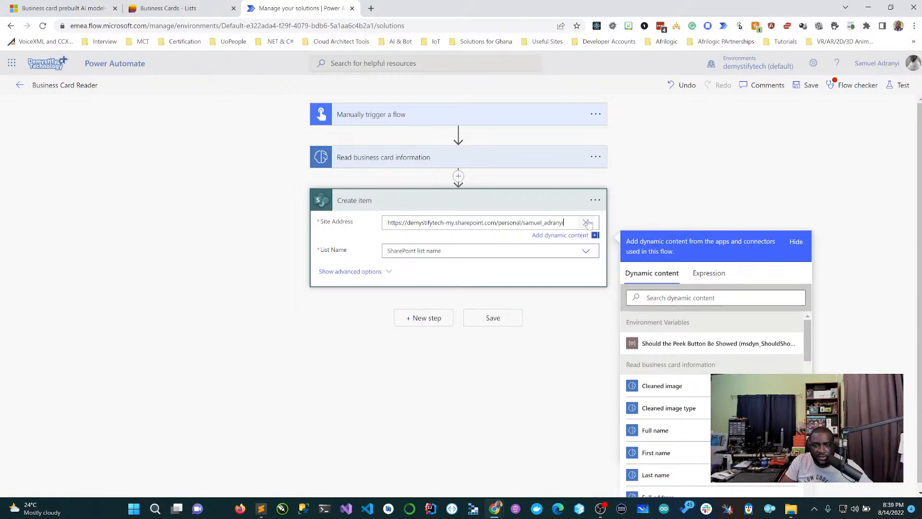
key("BackSpace")
key("BackSpace")
key("BackSpace")
key("BackSpace")
key("BackSpace")
key("BackSpace")
key("BackSpace")
key("BackSpace")
key("BackSpace")
key("BackSpace")
key("BackSpace")
key("BackSpace")
key("BackSpace")
key("BackSpace")
key("BackSpace")
key("BackSpace")
key("BackSpace")
key("BackSpace")
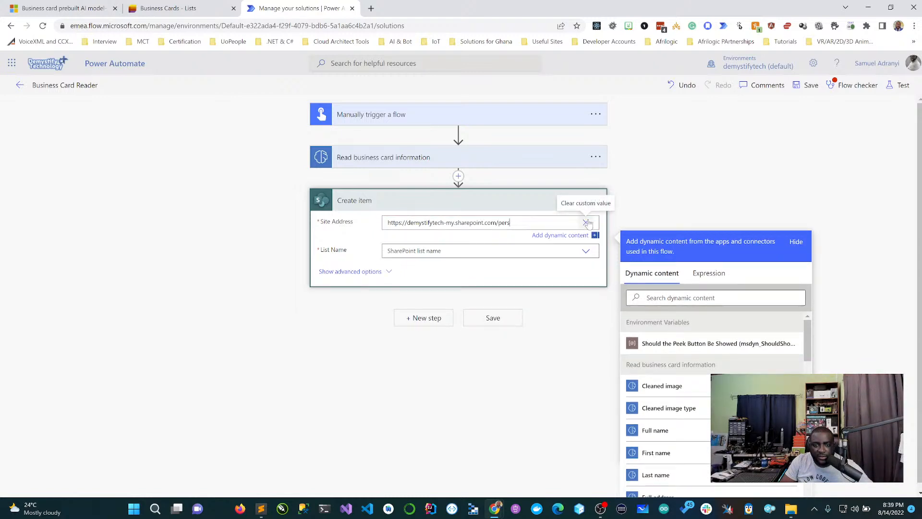
type("onal")
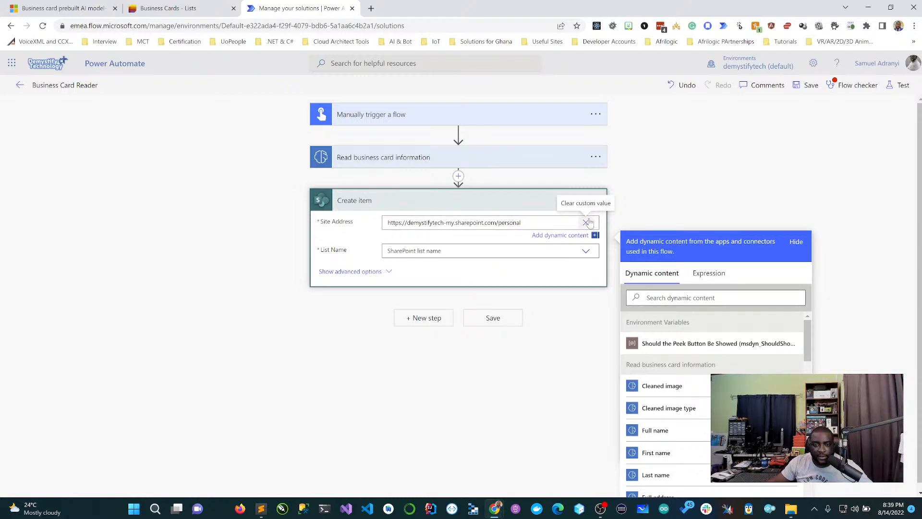
Step: Open the Business Cards list settings and copy its web address up to and including /Lists
left_click(168, 8)
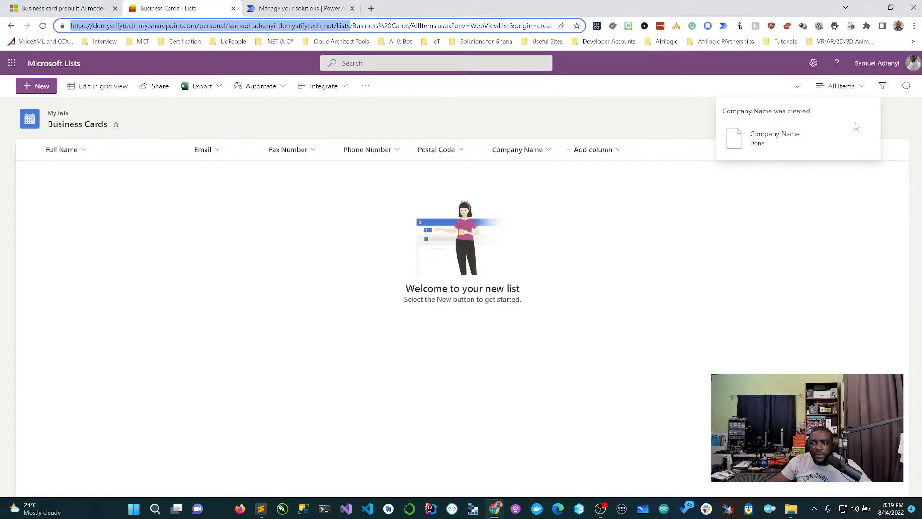
left_click(813, 63)
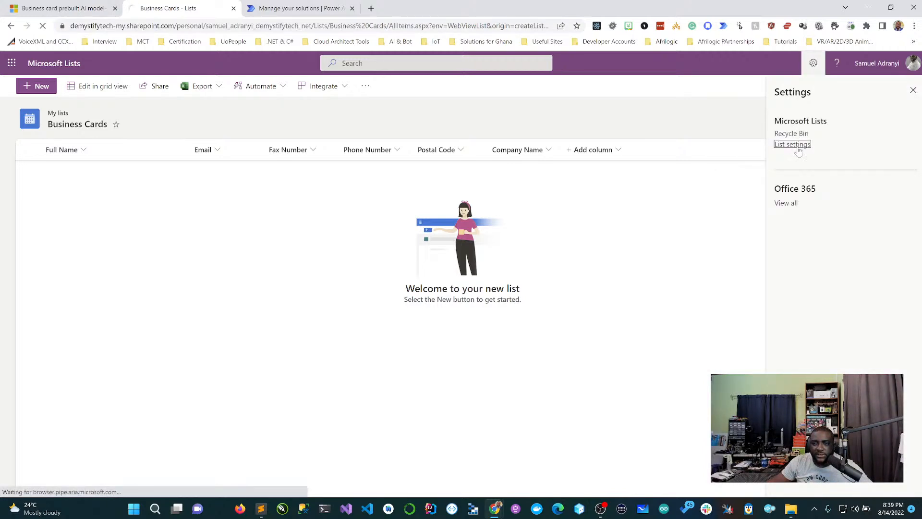
left_click(797, 146)
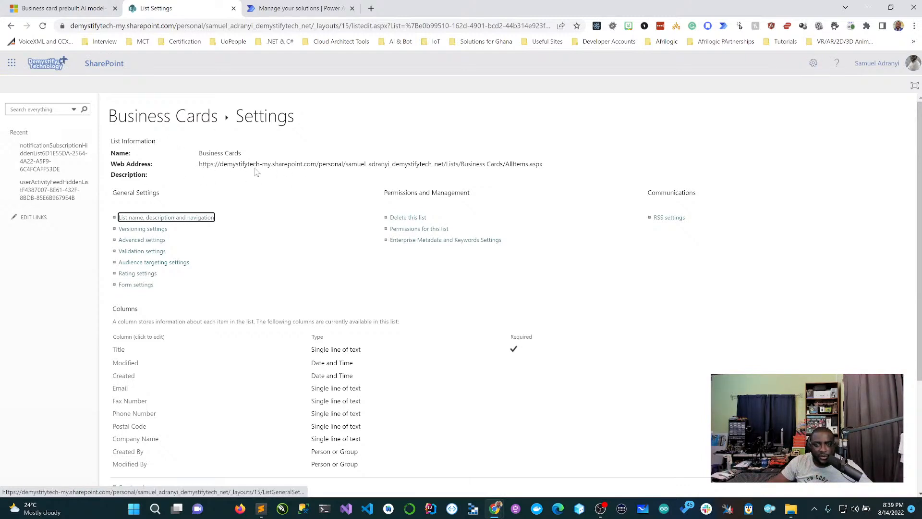
left_click_drag(200, 164, 446, 161)
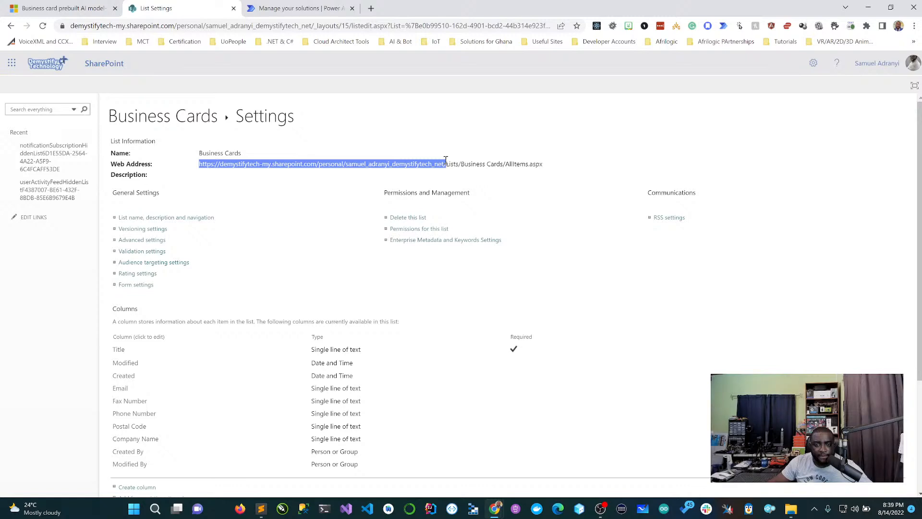
mouse_move(459, 160)
left_mouse_down()
mouse_move(429, 161)
mouse_move(460, 160)
left_mouse_up()
key("ctrl+c")
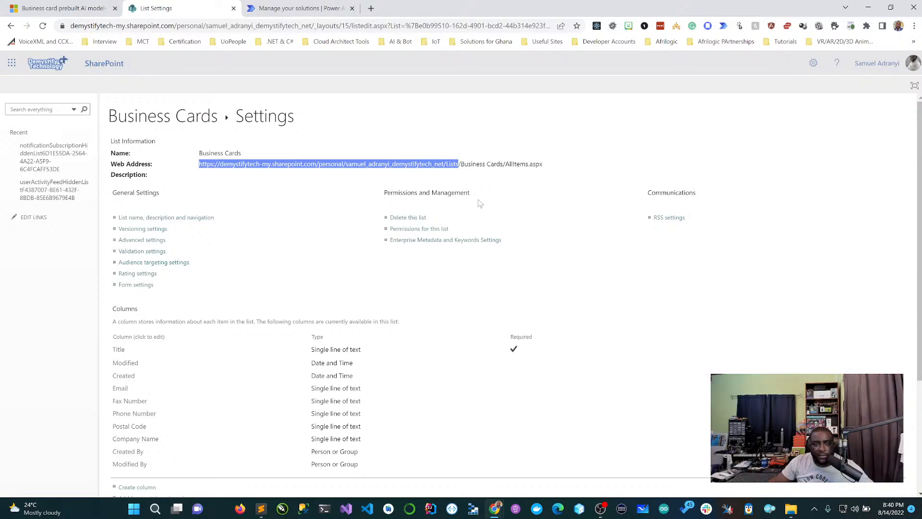
Step: Replace the Create item Site Address in the flow with the copied web address ending in /Lists
left_click(298, 8)
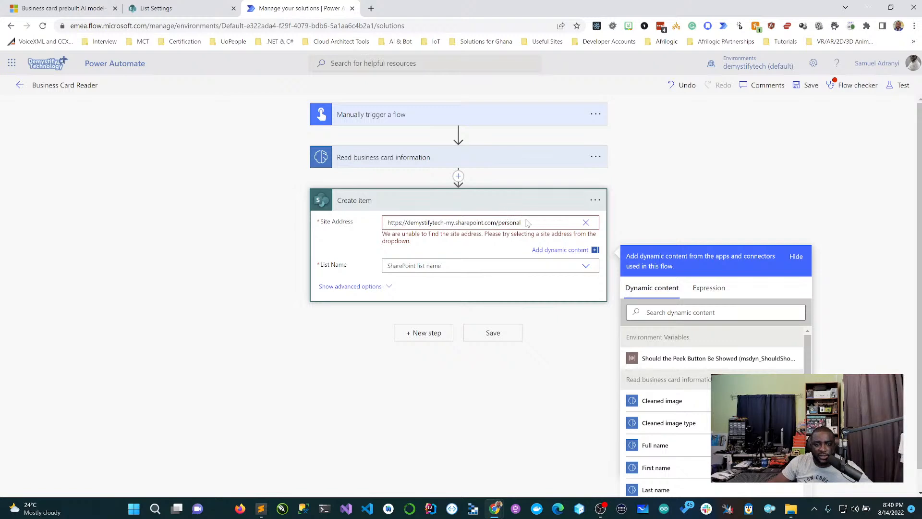
left_click_drag(553, 222, 369, 222)
key("ctrl+v")
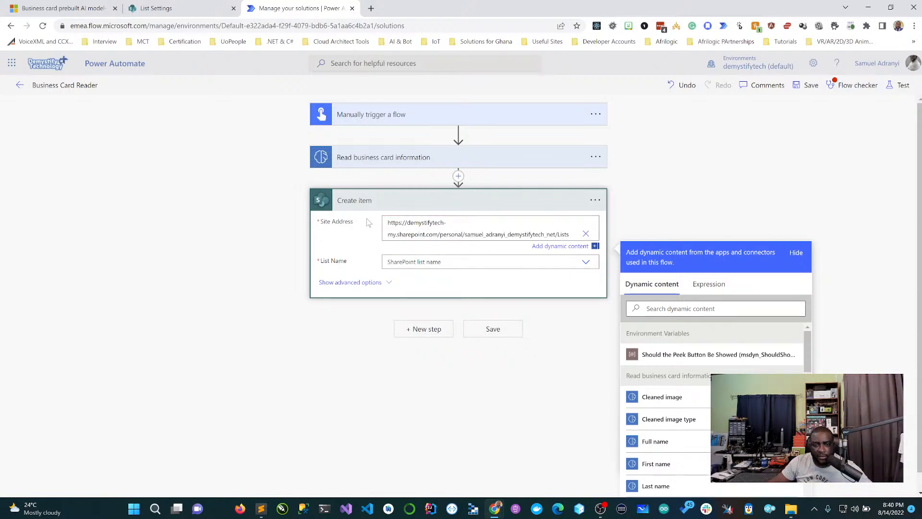
Step: Cut the pasted Site Address down so that it ends at /personal
key("Delete")
key("Delete")
key("Delete")
key("Delete")
key("Delete")
key("Delete")
key("Delete")
key("Delete")
key("Delete")
key("Delete")
key("Delete")
key("Delete")
key("Delete")
key("Delete")
key("Delete")
key("Delete")
key("Delete")
key("Delete")
key("Delete")
key("Delete")
key("Delete")
key("Delete")
key("Delete")
key("Delete")
key("Delete")
key("Delete")
key("Delete")
key("Delete")
key("Delete")
key("Delete")
key("Delete")
key("Delete")
key("Delete")
key("Delete")
key("Delete")
key("Delete")
key("Delete")
key("Delete")
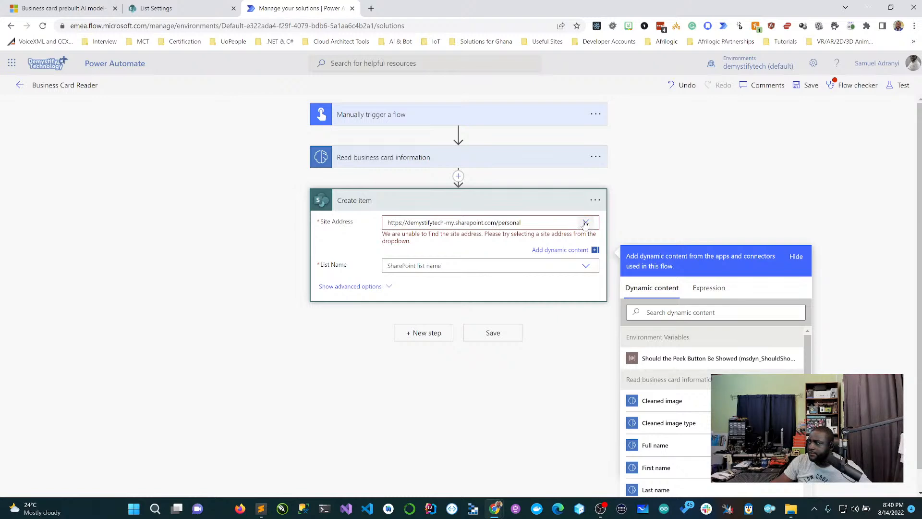
Step: Clear the Site Address and enter the copied list web address as a custom value ending in /Lists/
left_click(586, 223)
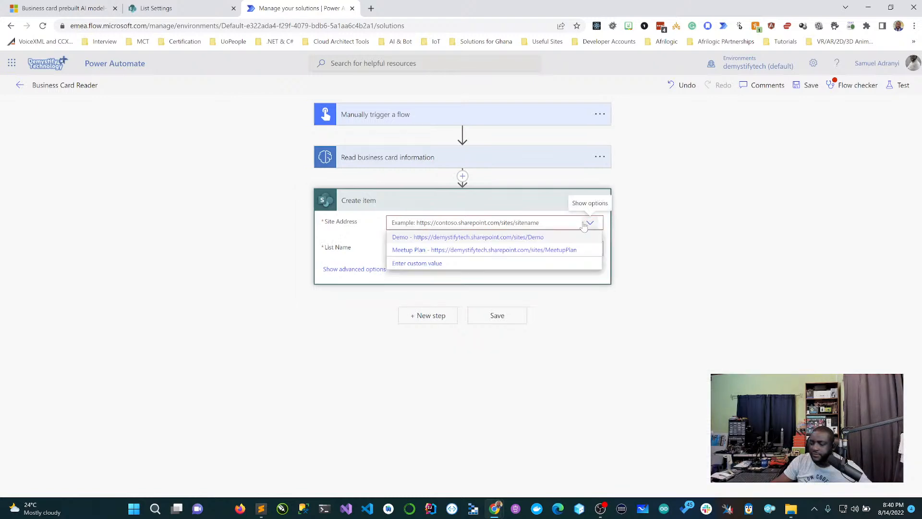
left_click(463, 265)
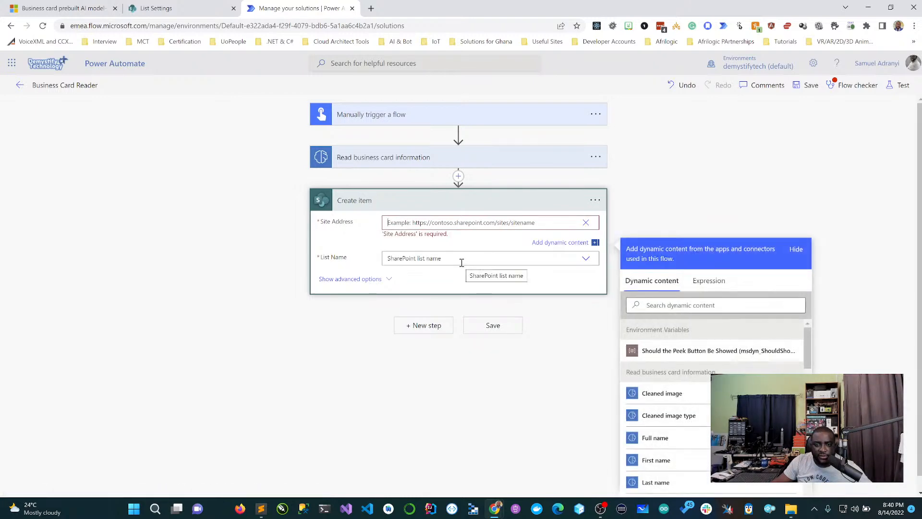
key("ctrl+v")
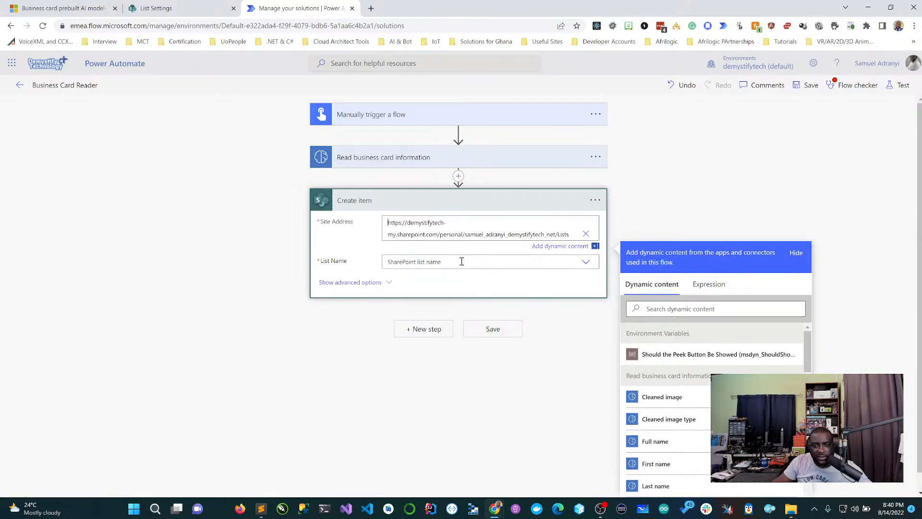
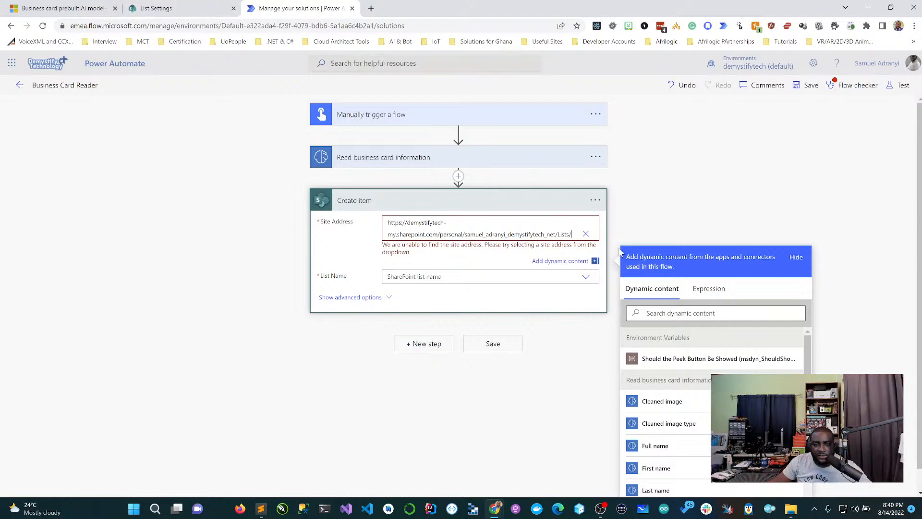
Step: Copy the personal site's base URL from the List Settings page and enter it as the custom Site Address
mouse_move(181, 5)
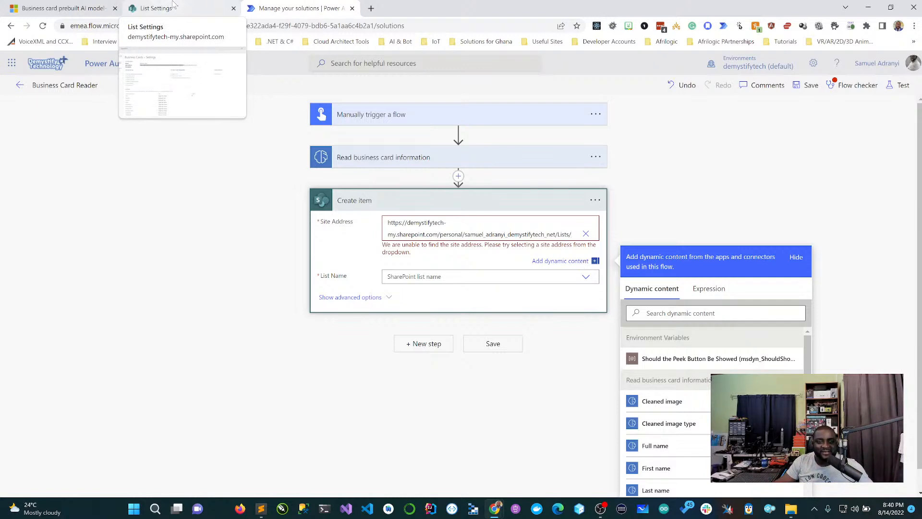
left_click(181, 4)
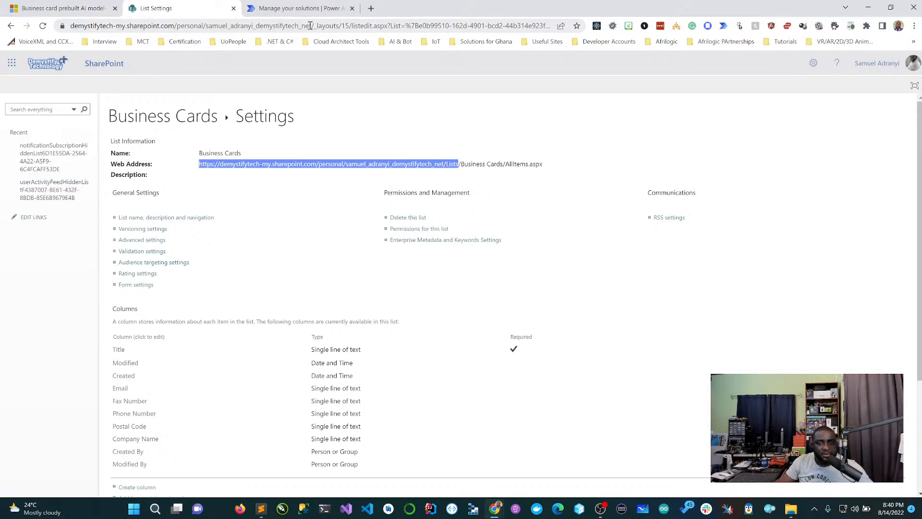
left_click_drag(312, 26, 27, 26)
key("ctrl+c")
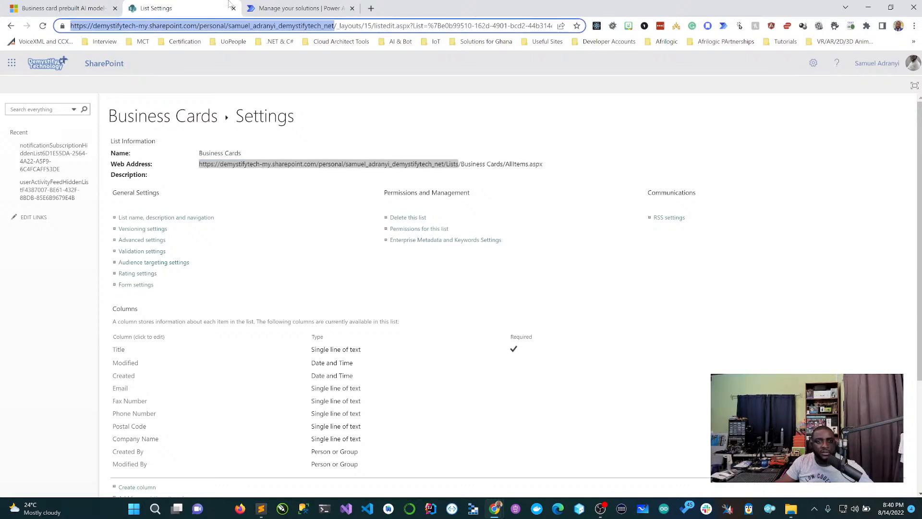
left_click(293, 8)
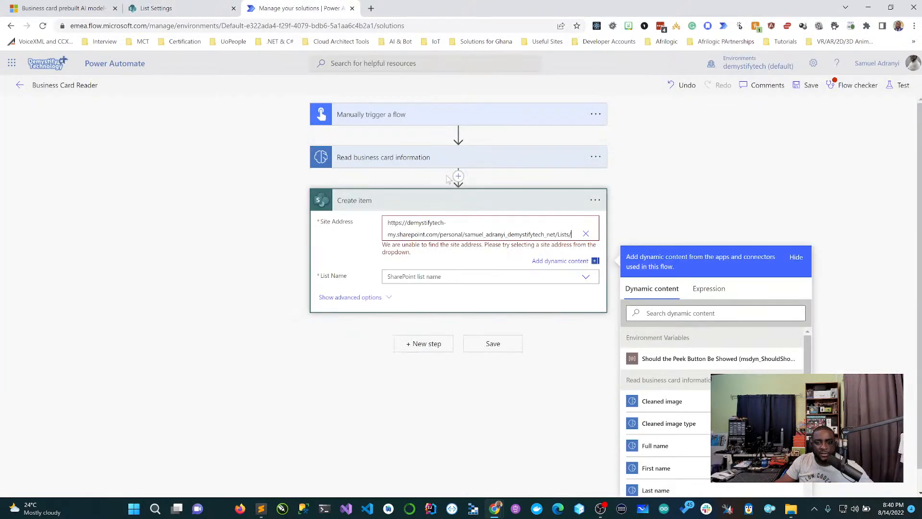
left_click(586, 234)
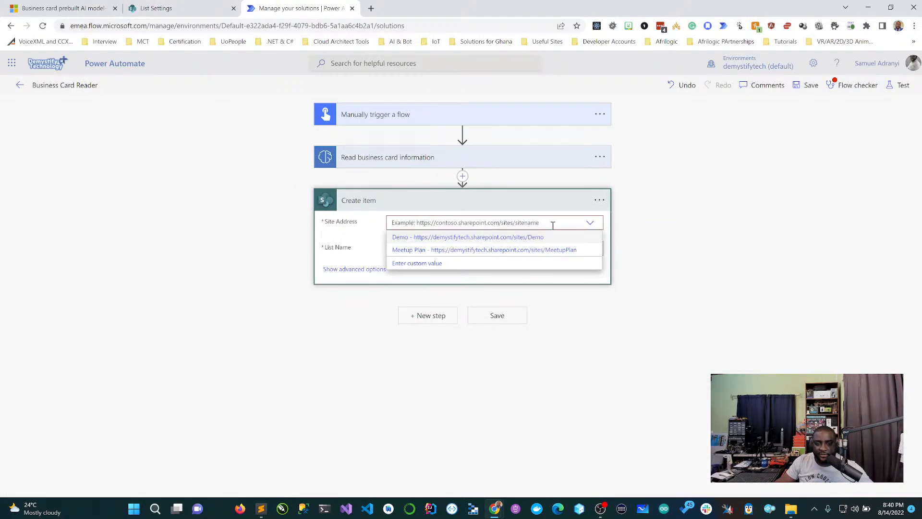
left_click(417, 263)
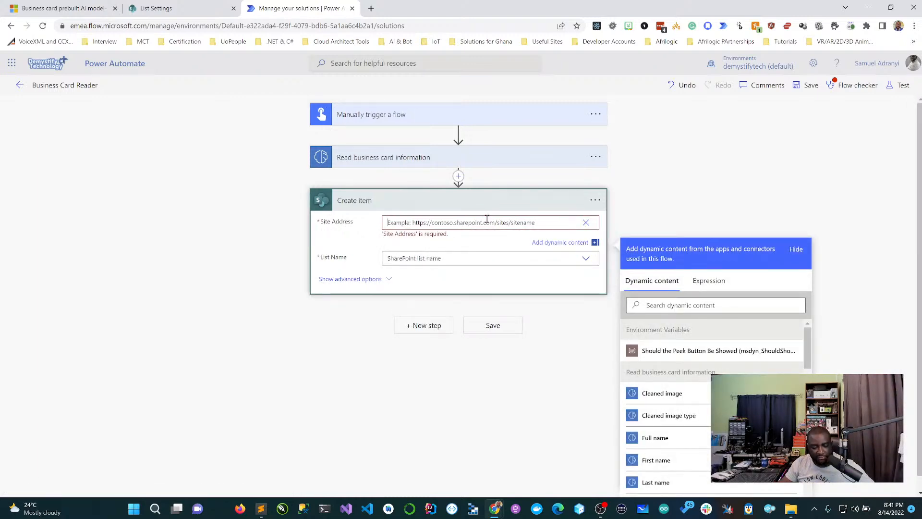
key("ctrl+v")
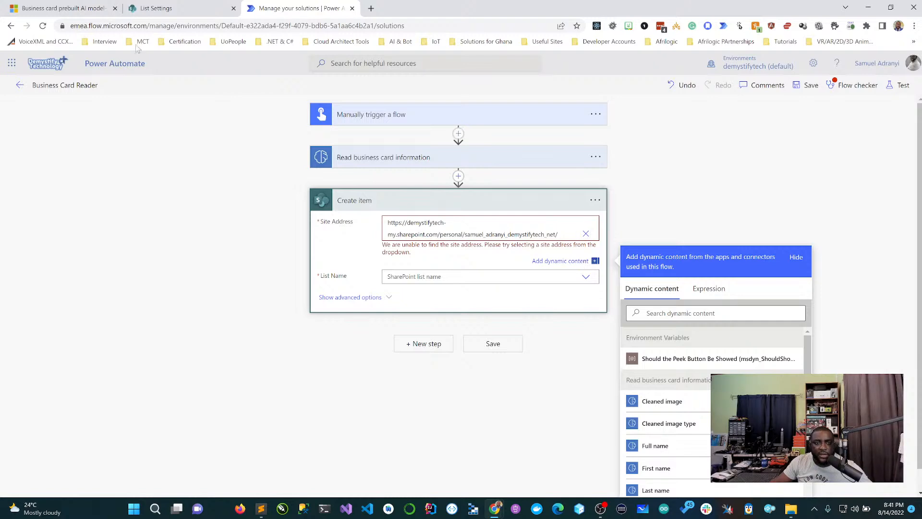
Step: Examine the Business Cards settings page, then the list's additional commands and view options
left_click(155, 6)
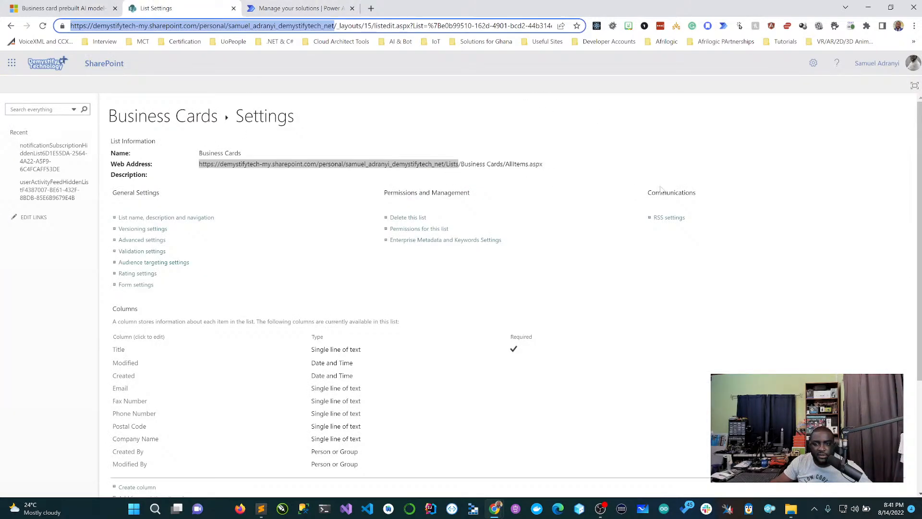
scroll(398, 275, "down", 3)
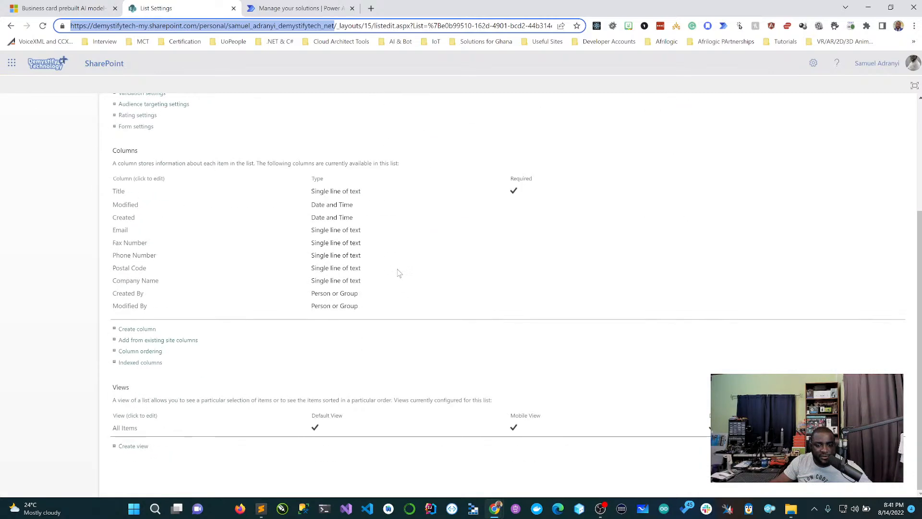
scroll(398, 273, "up", 3)
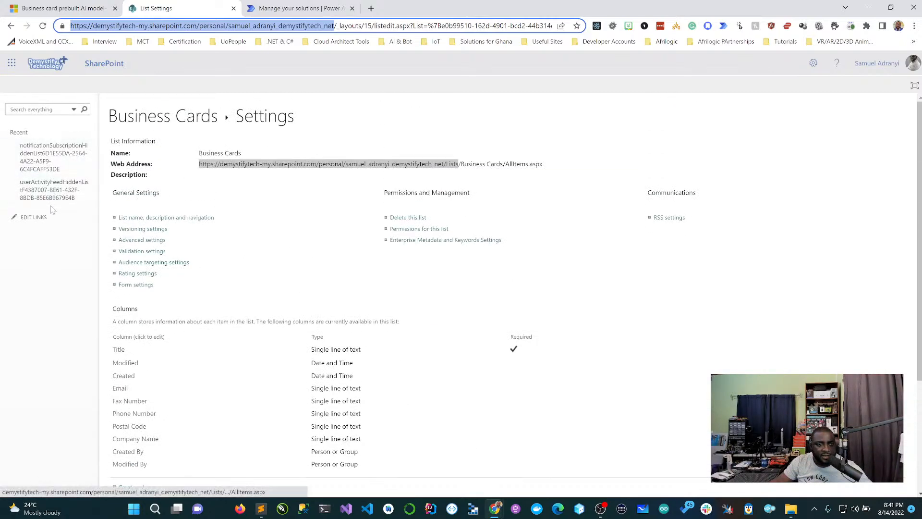
left_click(36, 220)
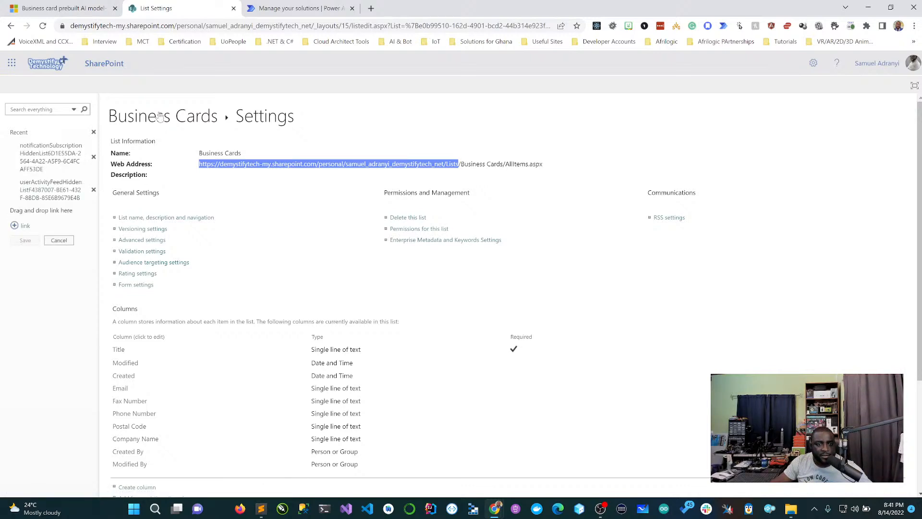
left_click(59, 240)
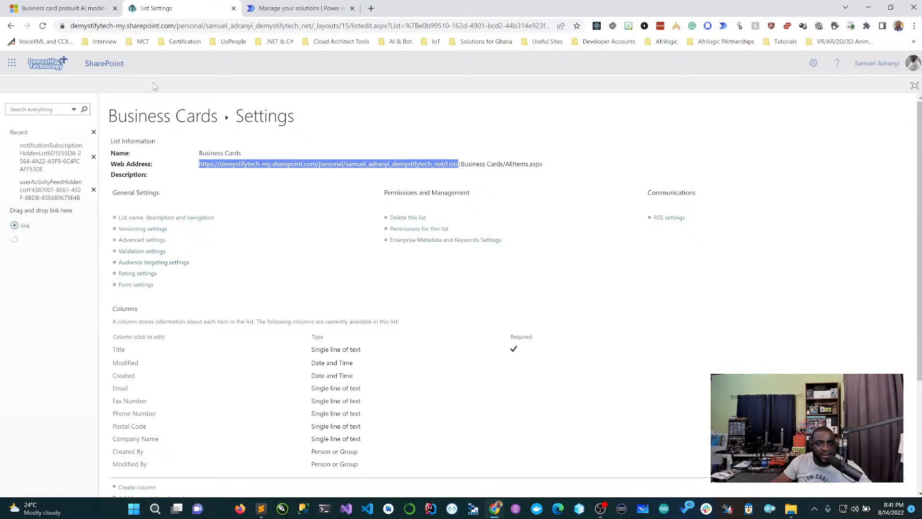
left_click(11, 26)
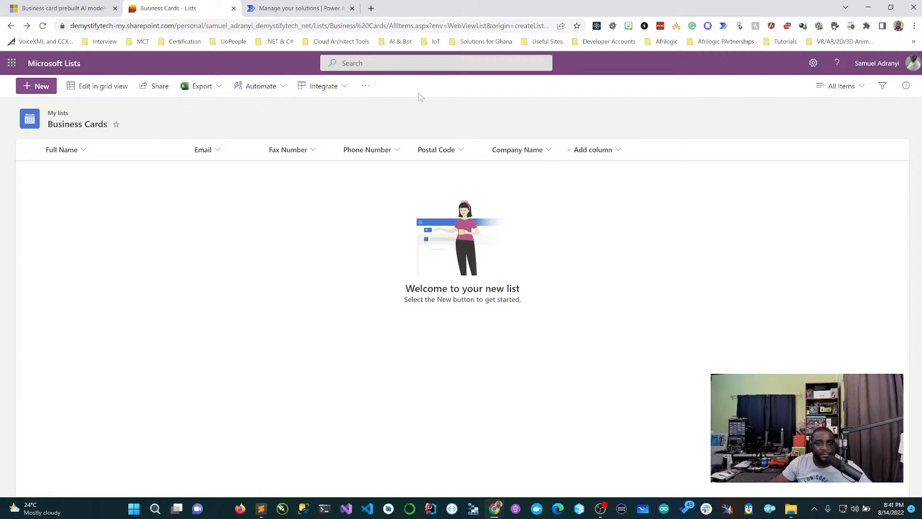
left_click(365, 87)
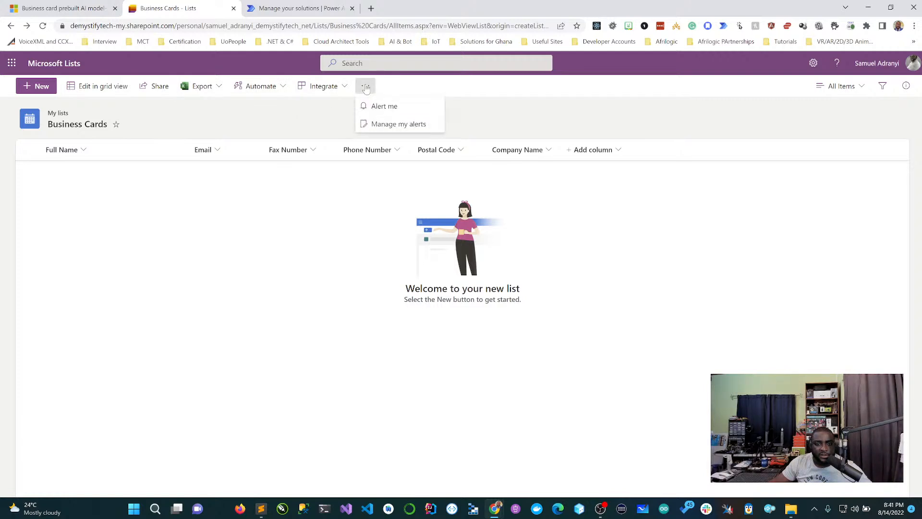
left_click(858, 91)
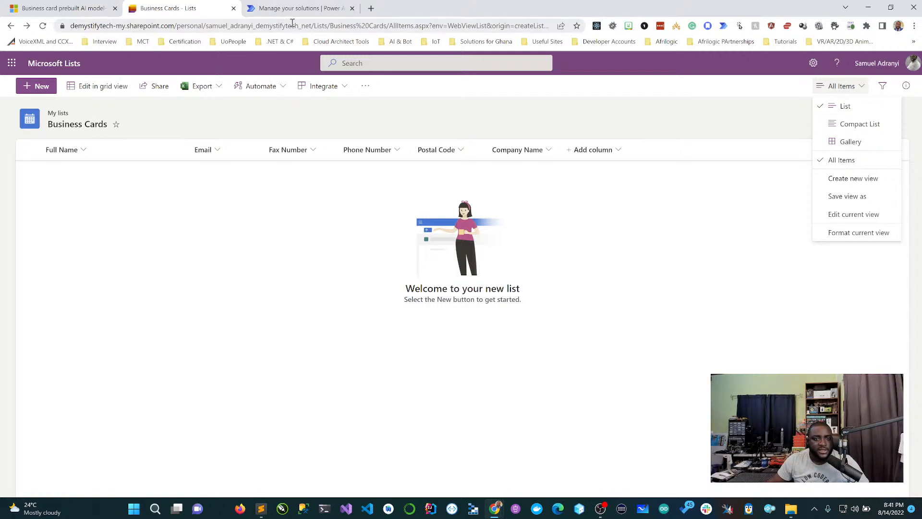
Step: Open the personal site's base URL without the list path, then copy that base address and load it again
left_click_drag(311, 28, 632, 24)
key("BackSpace")
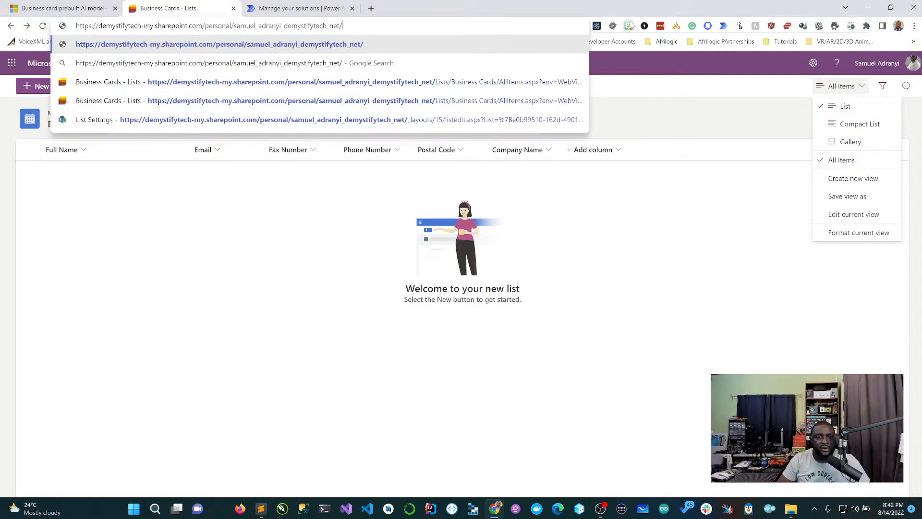
key("Return")
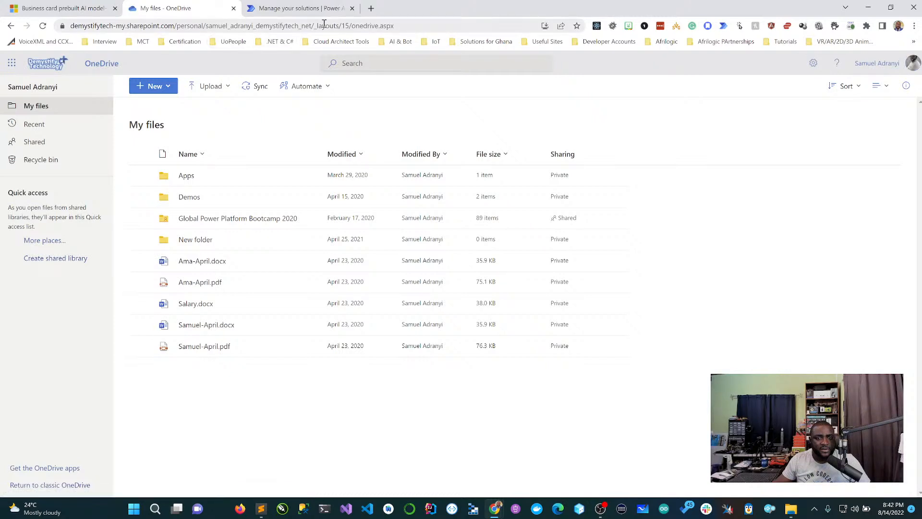
left_click_drag(312, 26, 35, 25)
key("ctrl+c")
key("BackSpace")
key("ctrl+a")
key("ctrl+v")
key("Return")
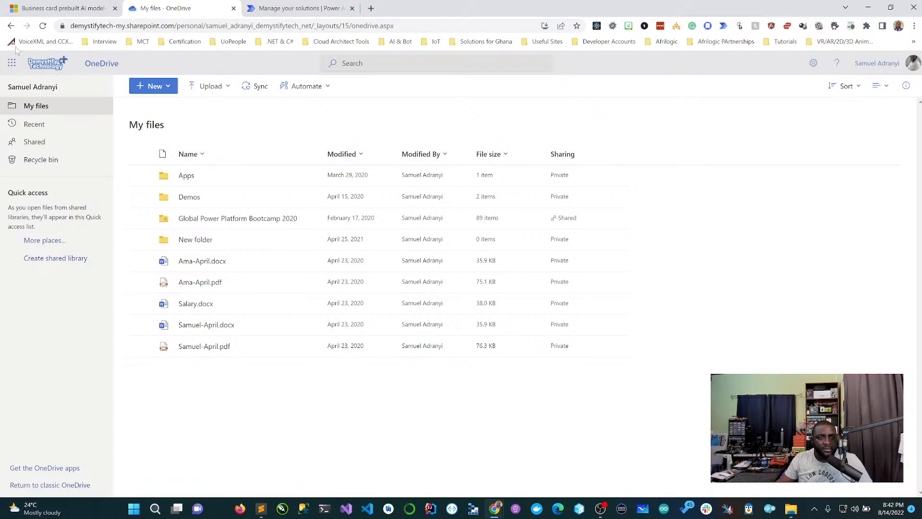
Step: Go to the Microsoft Lists home page and copy the personal site's base URL, leaving out the _layouts part
left_click(11, 27)
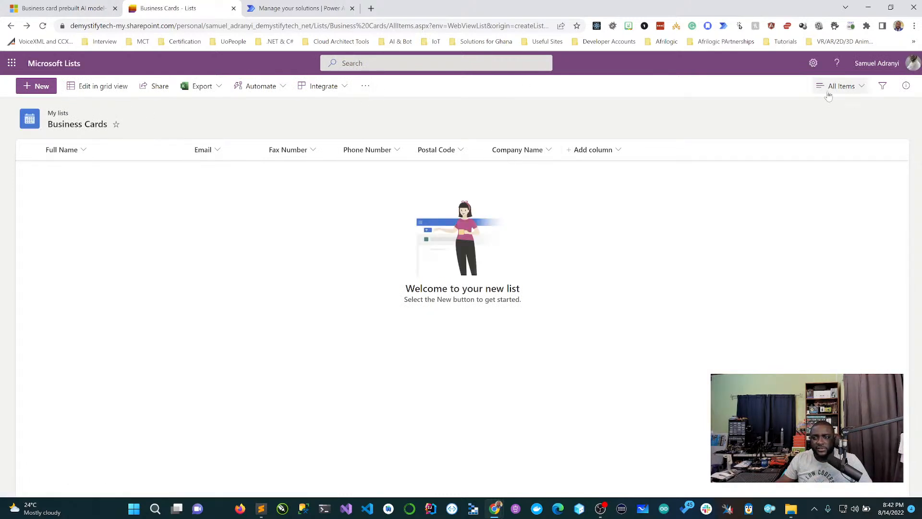
left_click(48, 67)
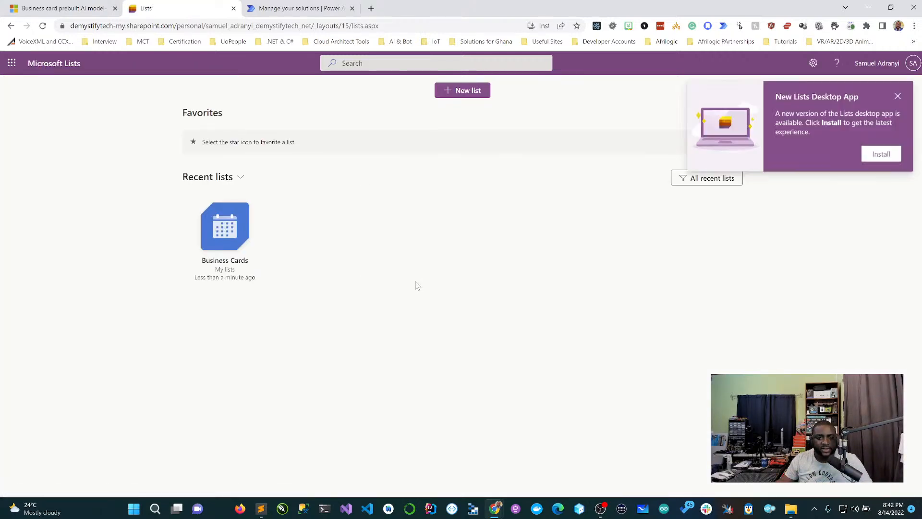
left_click(898, 96)
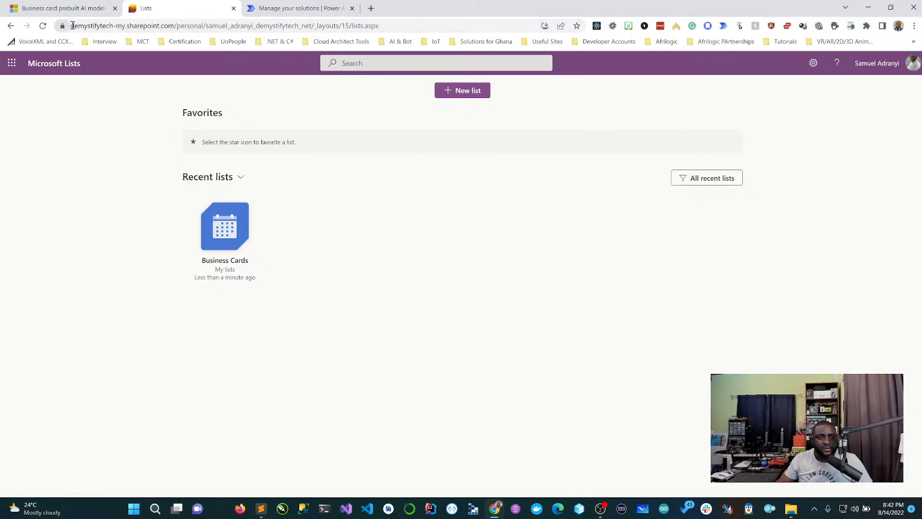
left_click_drag(72, 26, 315, 26)
key("ctrl+c")
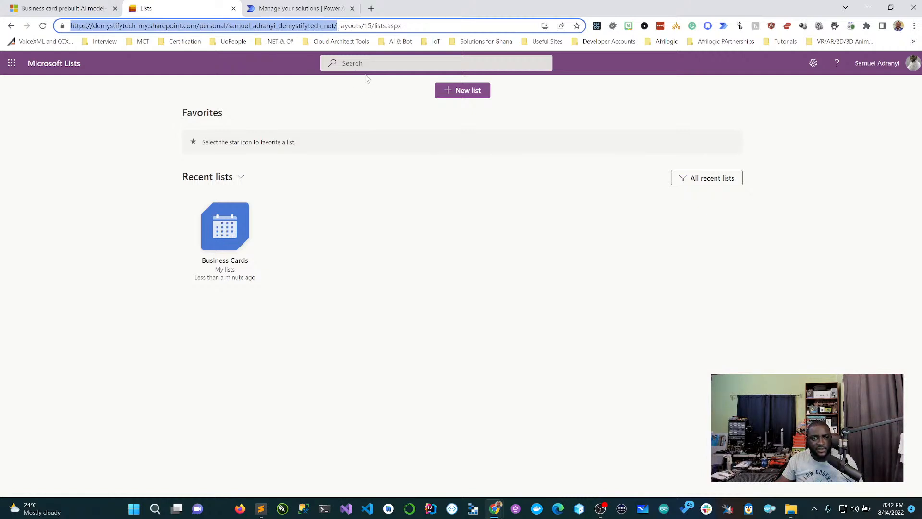
Step: Enter the copied base URL as the custom Site Address of the Create item action and choose Business Cards as the List Name
left_click(319, 12)
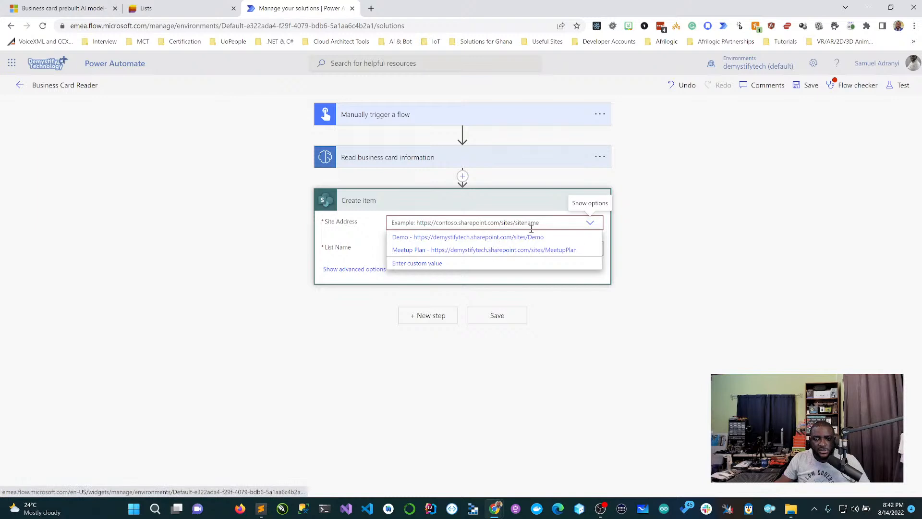
left_click(416, 264)
key("ctrl+v")
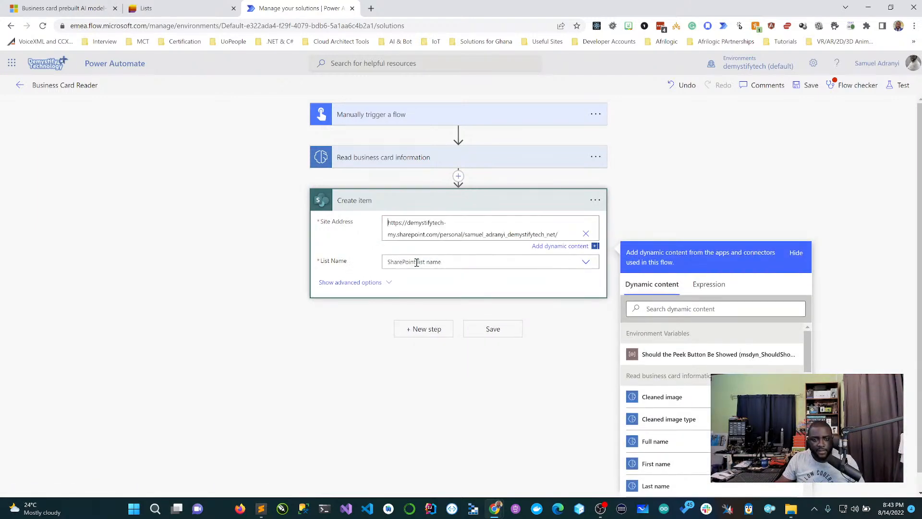
left_click(416, 262)
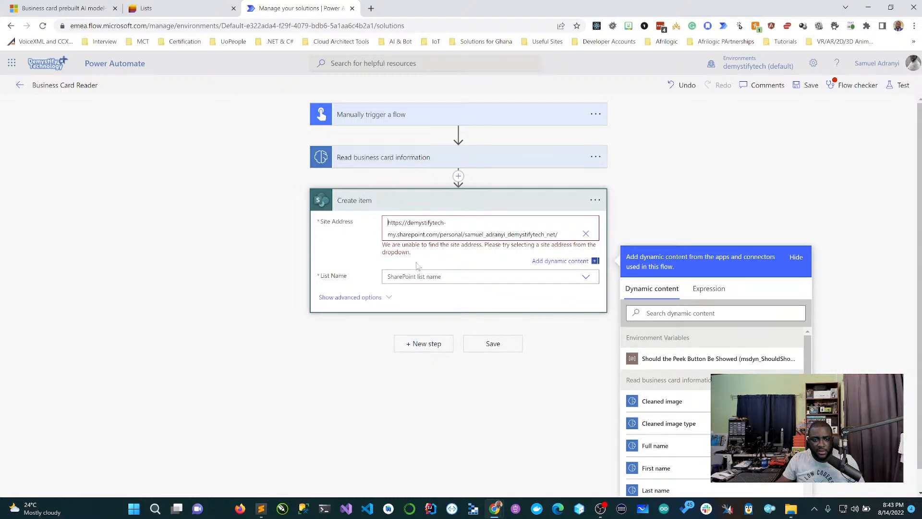
left_click(417, 277)
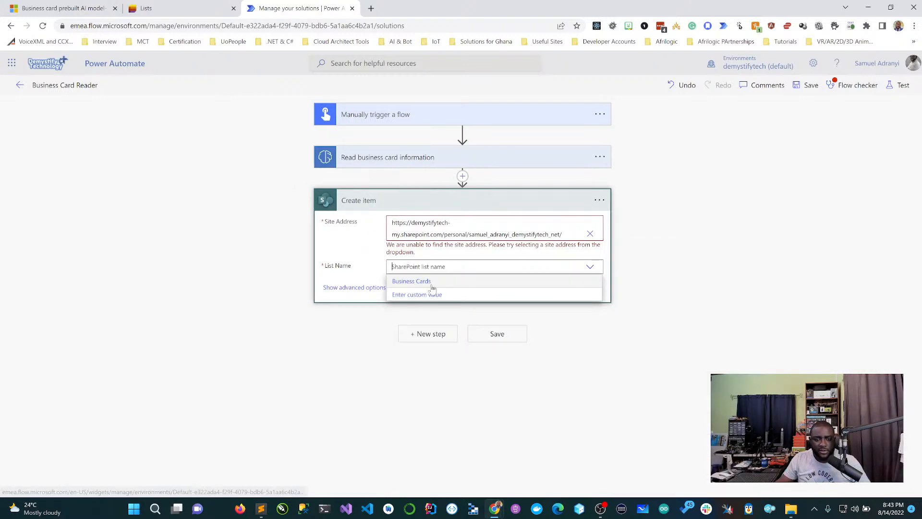
left_click(456, 283)
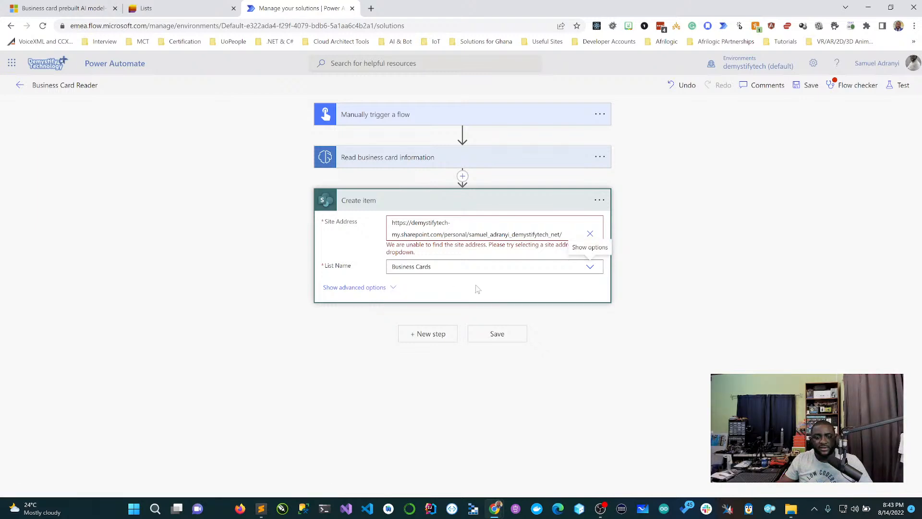
Step: Collapse and reopen the Create item action to load its column fields, and reselect Business Cards as the List Name
left_click(517, 206)
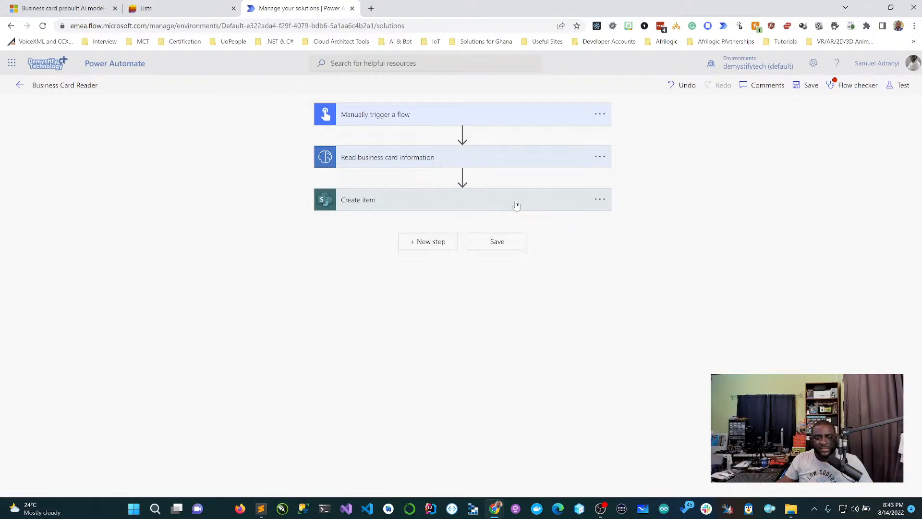
left_click(516, 205)
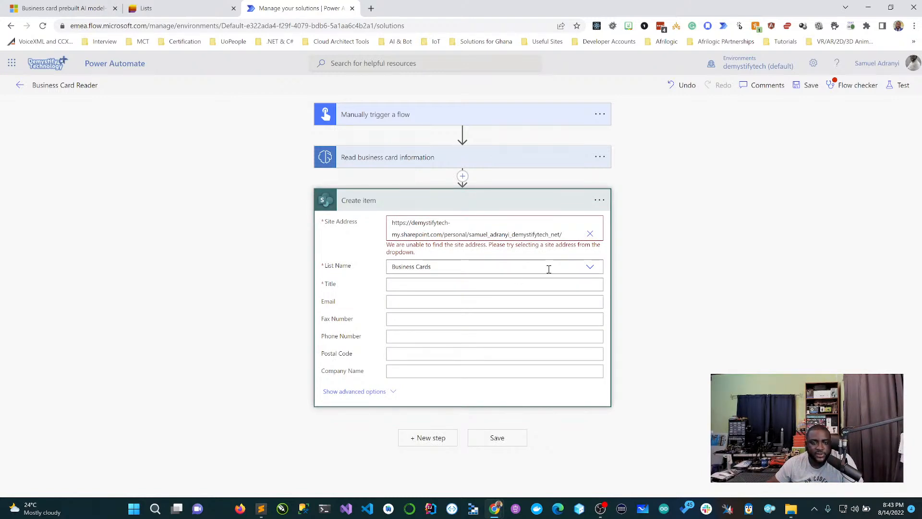
left_click(592, 267)
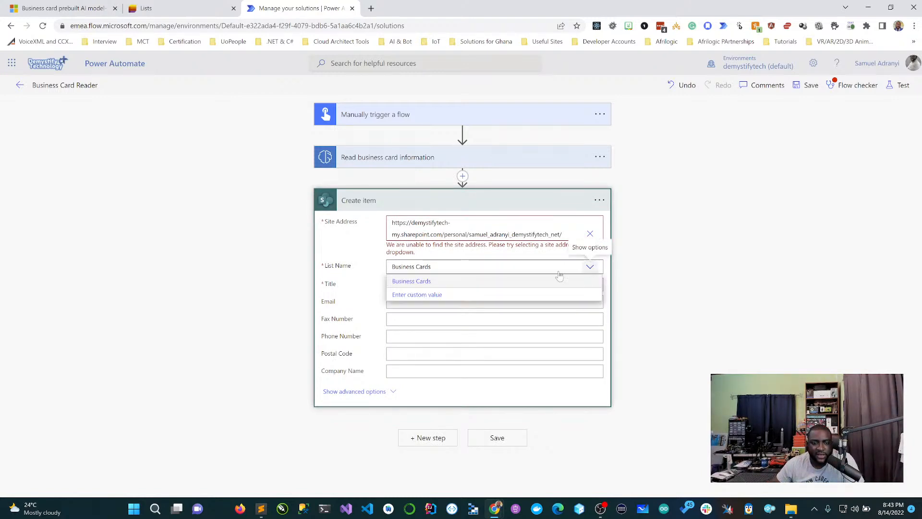
left_click(488, 281)
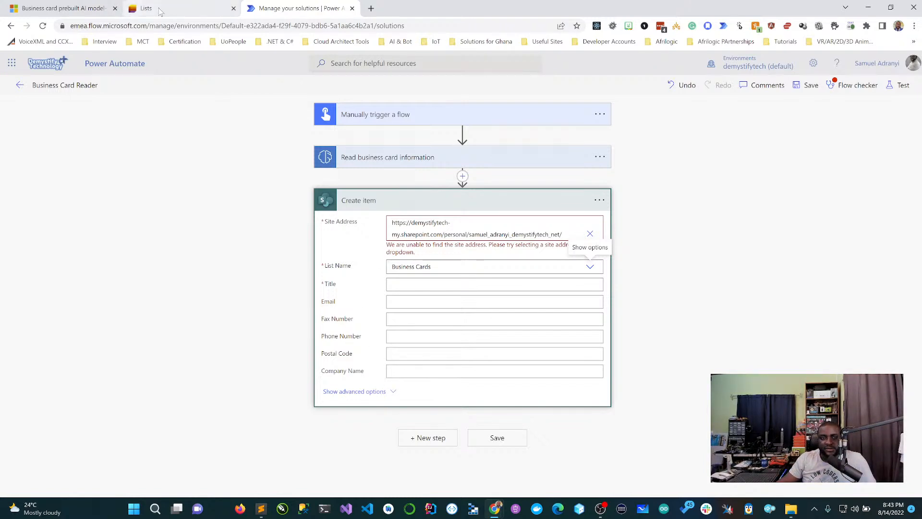
Step: Open the Business Cards list from the Lists home page and return to the flow
left_click(173, 8)
left_click(229, 242)
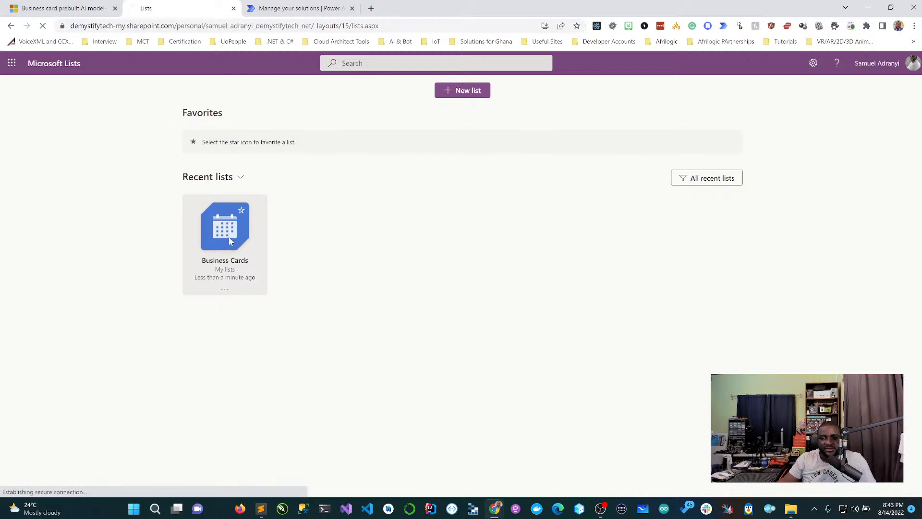
left_click(292, 6)
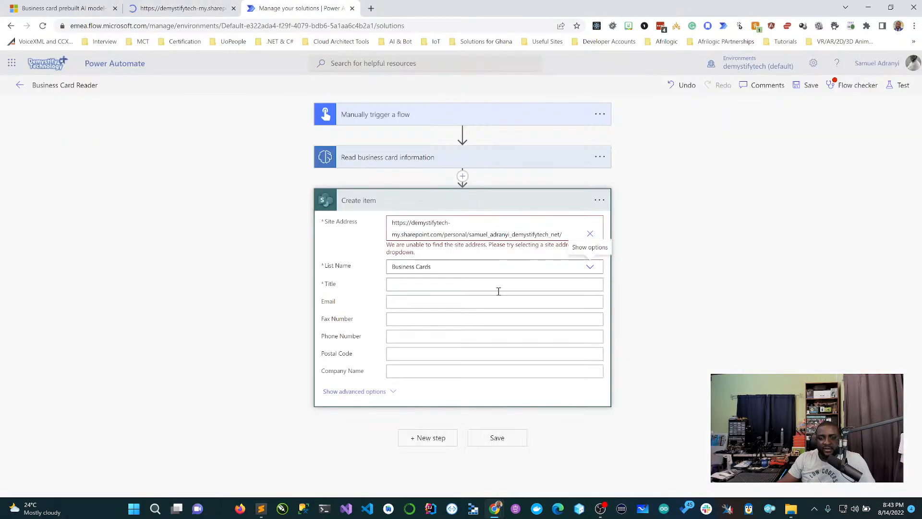
Step: Fill the Title field of Create item with the Title output from Read business card information
left_click(412, 285)
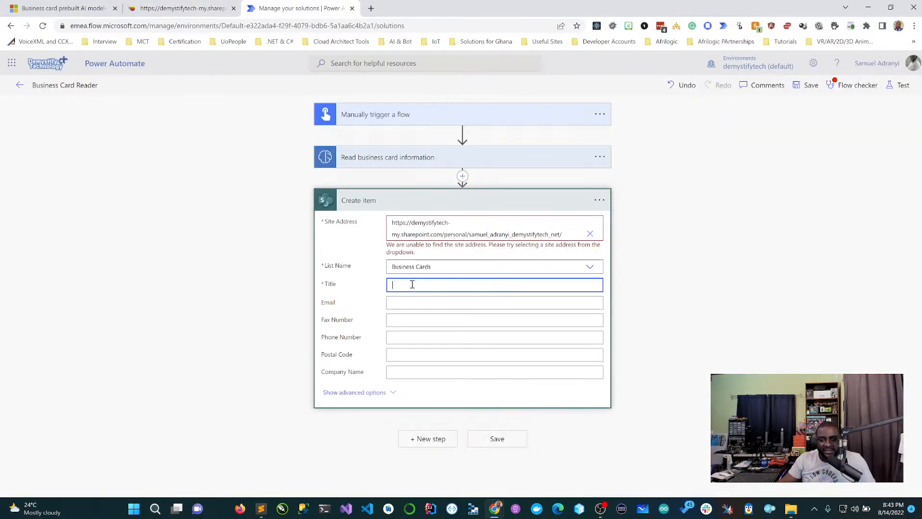
scroll(676, 390, "down", 5)
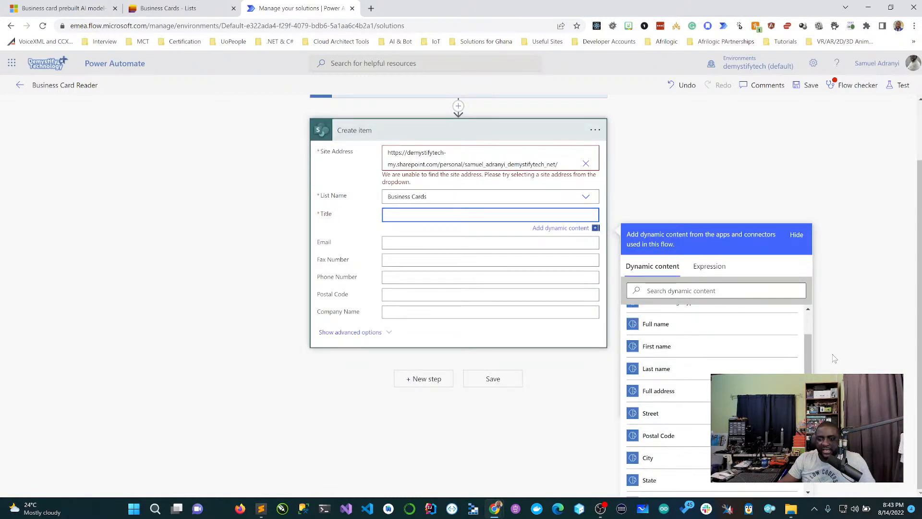
left_click_drag(809, 338, 811, 308)
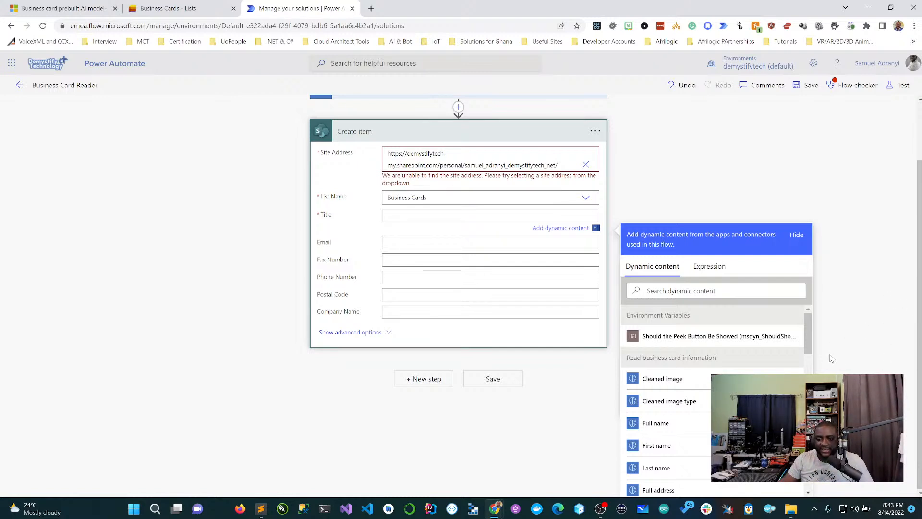
left_click_drag(810, 348, 815, 372)
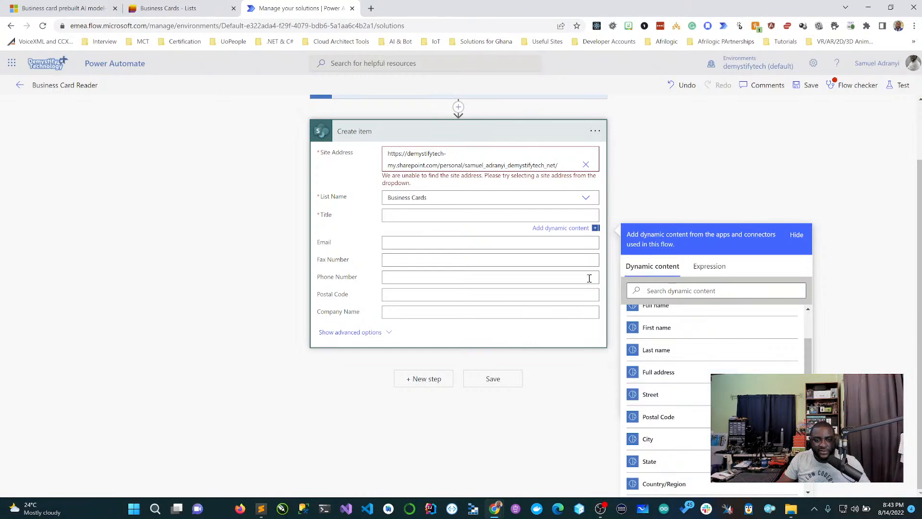
left_click(473, 212)
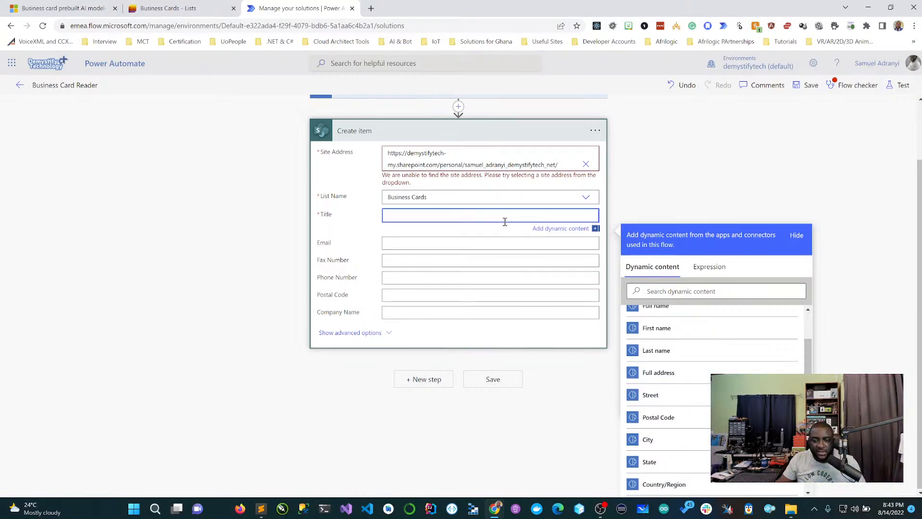
scroll(672, 434, "down", 3)
left_click(667, 429)
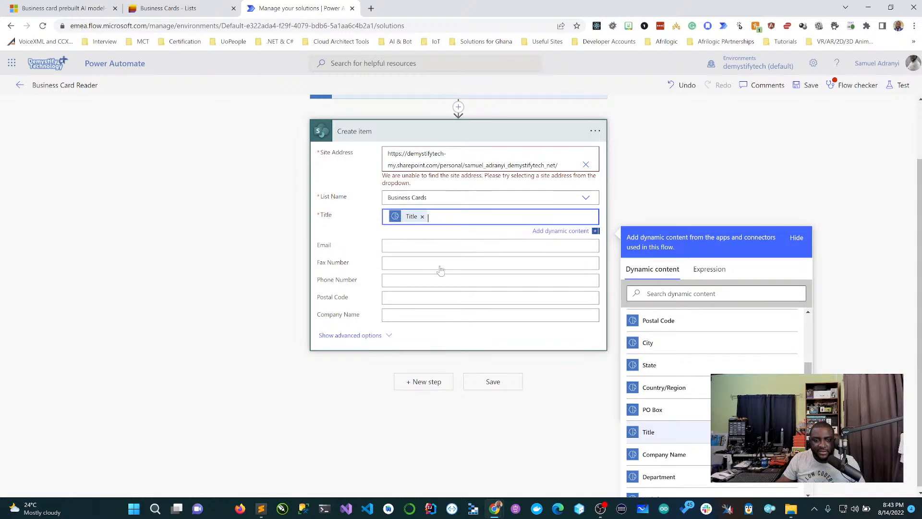
Step: Fill the Email field with the Email output from Read business card information
left_click(431, 241)
left_click(441, 303)
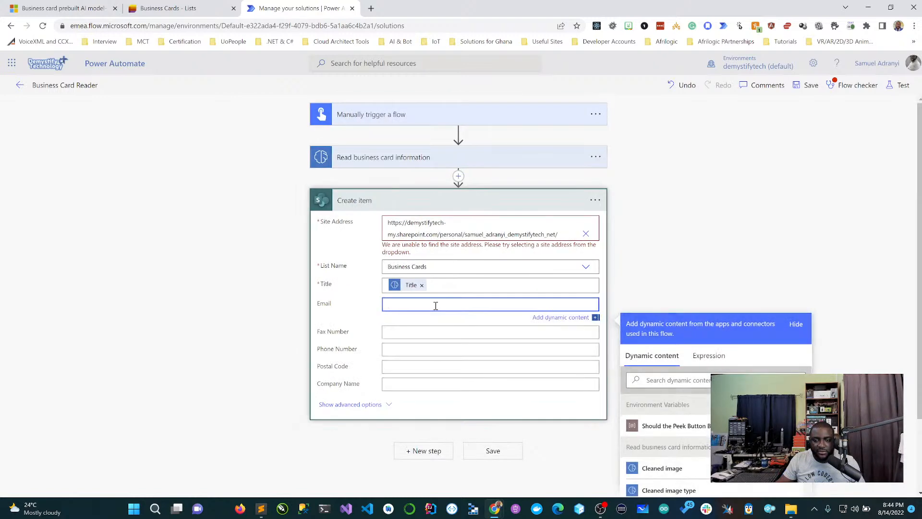
scroll(701, 485, "down", 3)
scroll(701, 486, "down", 5)
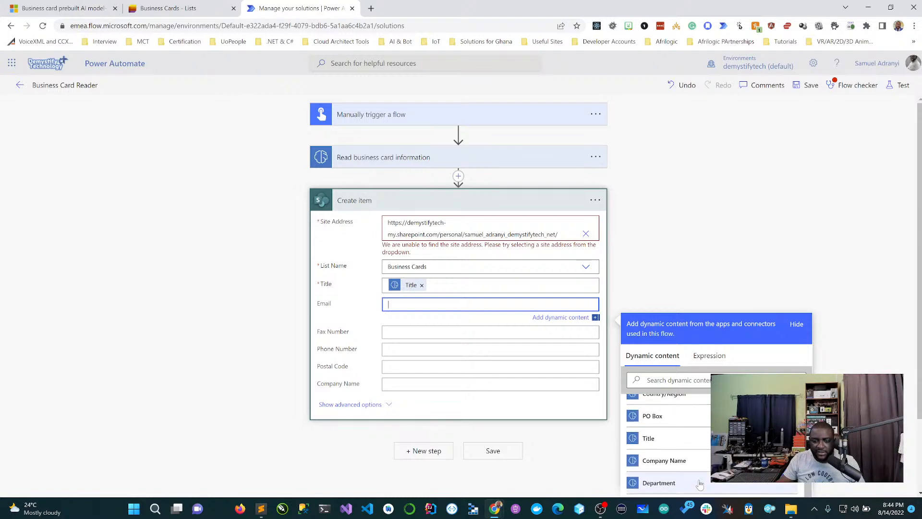
left_click(696, 435)
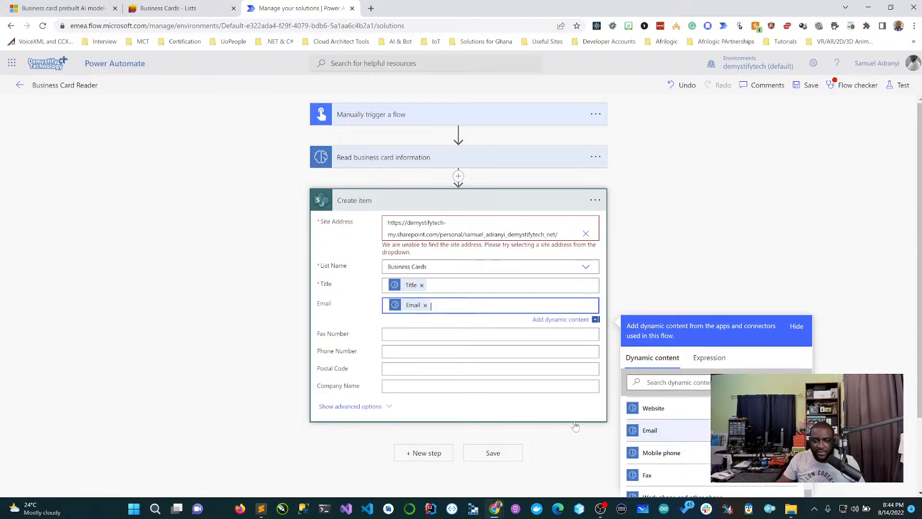
Step: Fill the Fax Number field with the Fax output from the business card reader
left_click(390, 334)
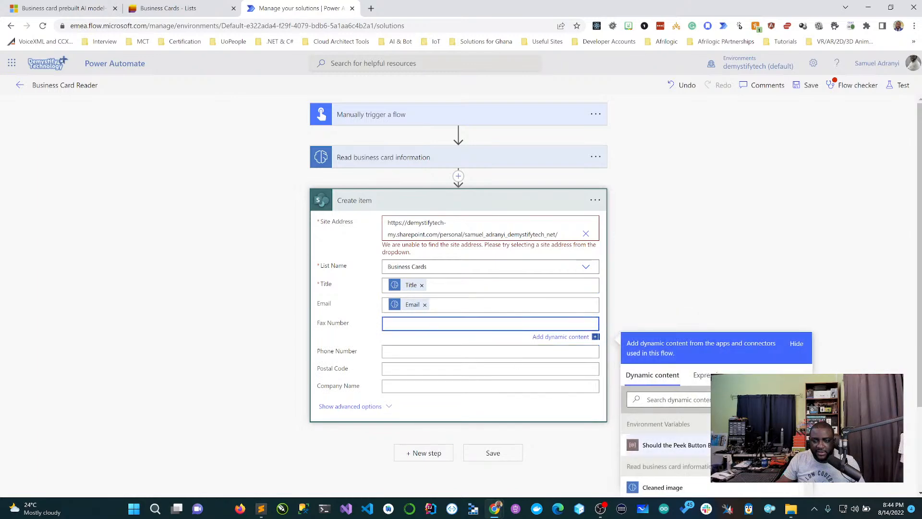
scroll(715, 401, "down", 7)
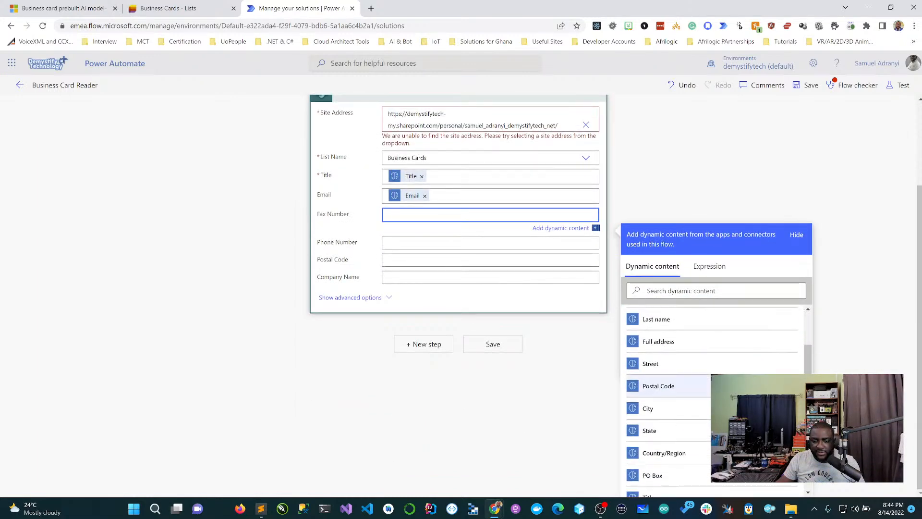
scroll(682, 419, "down", 1)
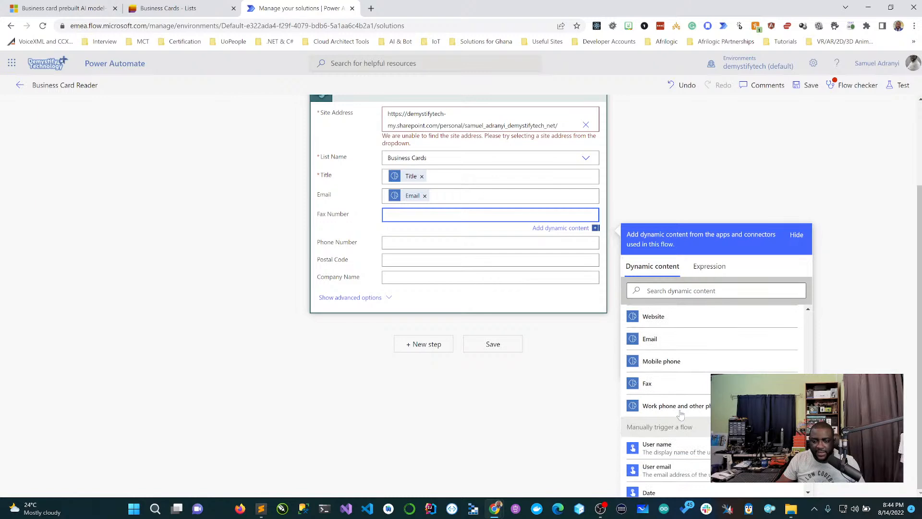
left_click(684, 384)
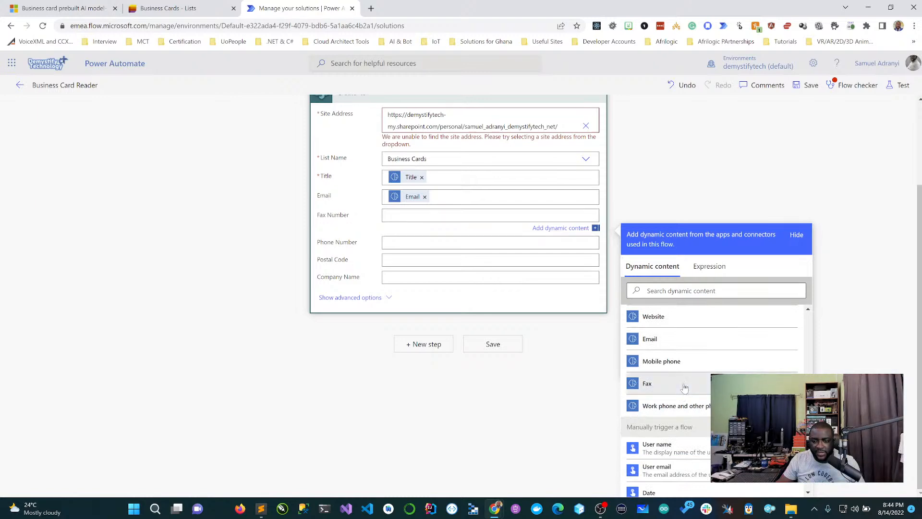
Step: Fill the Phone Number field with the Mobile phone output from the business card reader
left_click(429, 246)
scroll(707, 416, "down", 2)
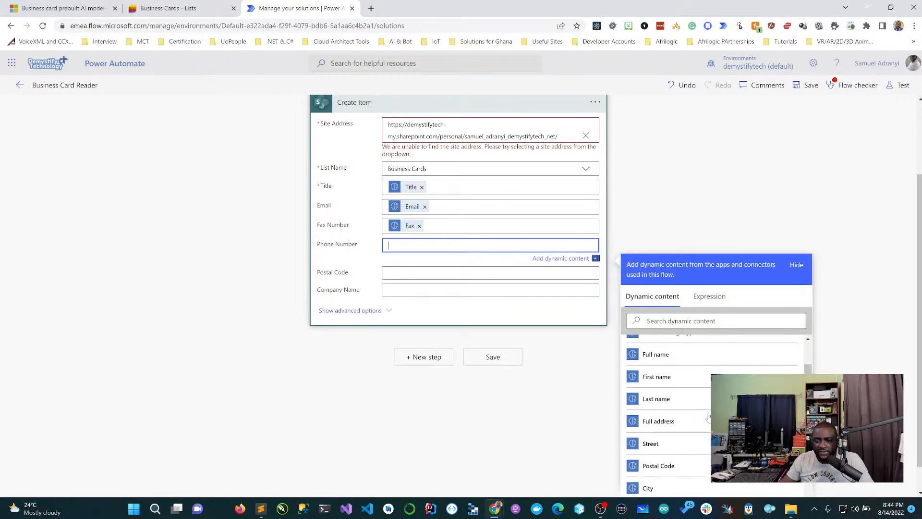
scroll(708, 416, "down", 3)
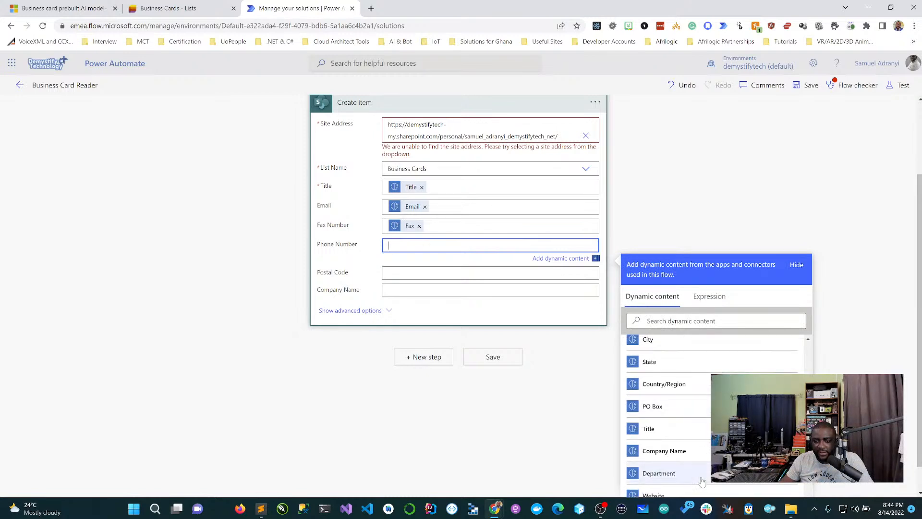
scroll(702, 481, "down", 4)
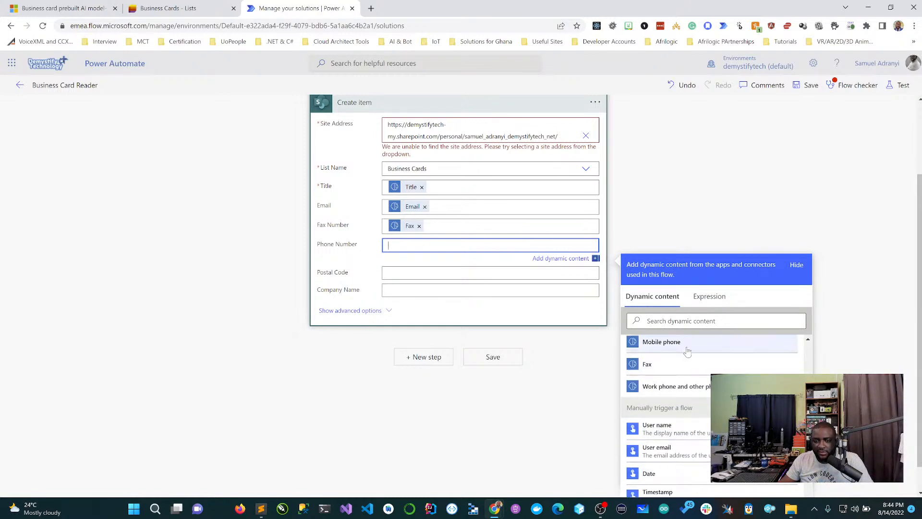
left_click(688, 352)
Step: Fill the Postal Code field with the Postal Code output from the business card reader
left_click(429, 272)
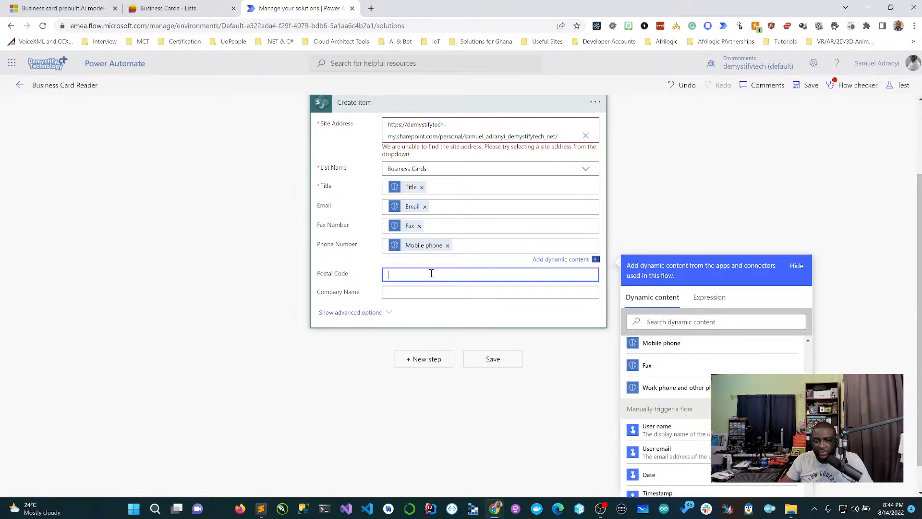
scroll(730, 484, "down", 4)
scroll(731, 484, "down", 2)
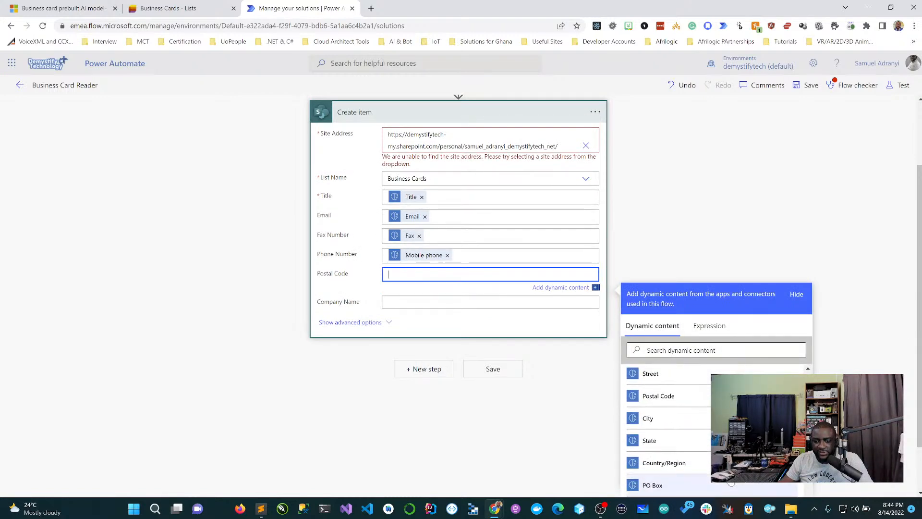
Step: Fill the Create item action's Postal Code field with the Postal Code dynamic content from the business card reader
scroll(672, 484, "down", 2)
scroll(672, 484, "down", 3)
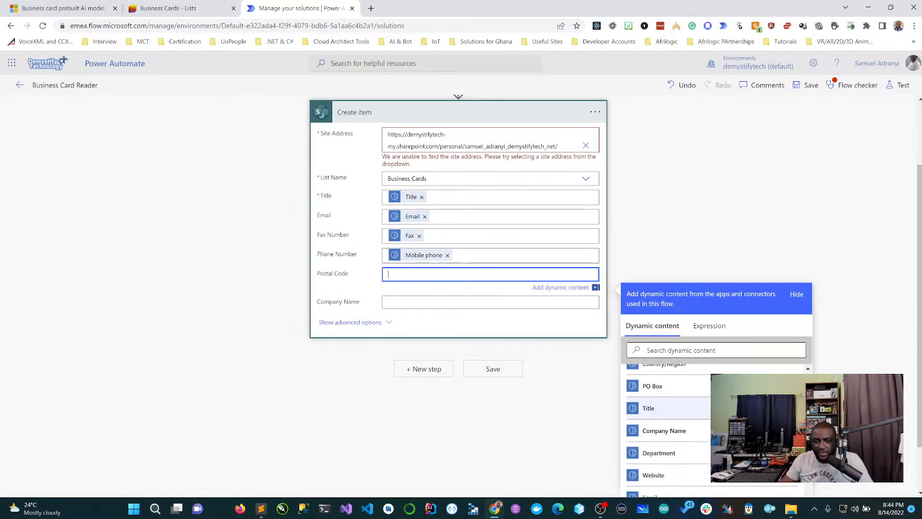
scroll(672, 466, "down", 2)
scroll(673, 466, "up", 5)
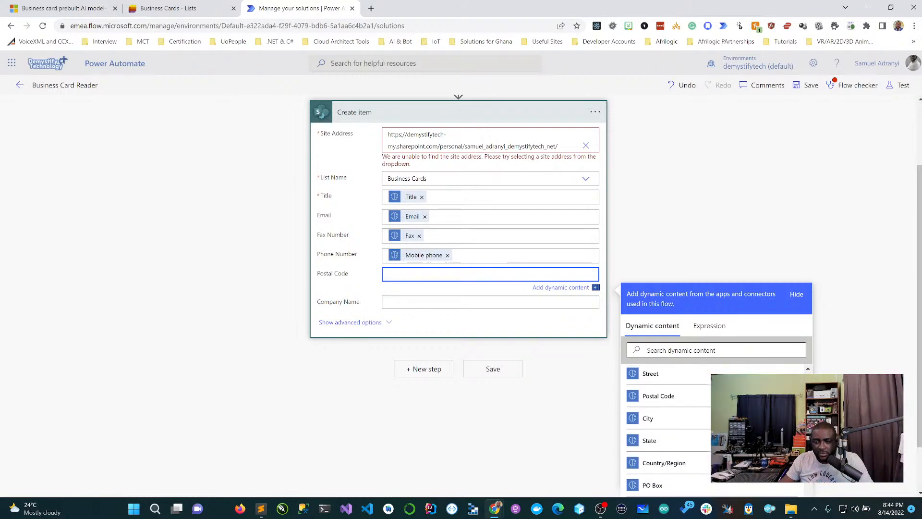
left_click(708, 454)
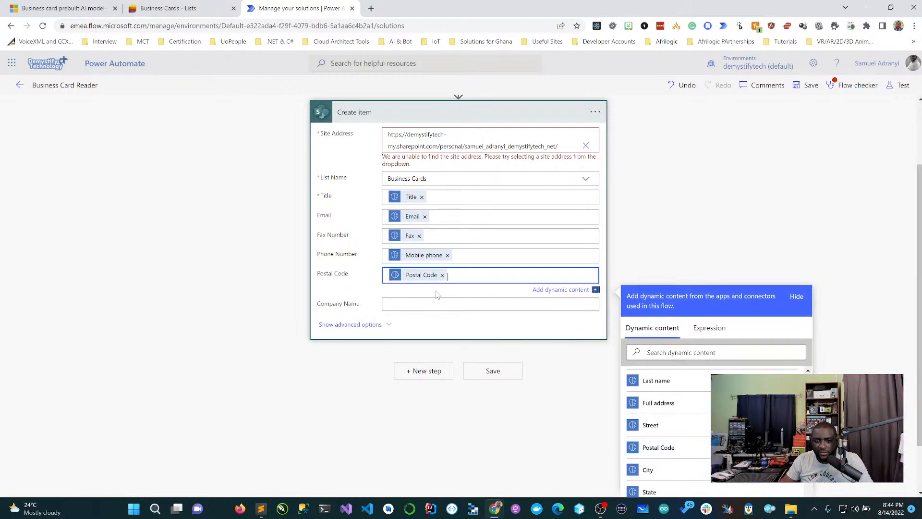
Step: Fill the Create item action's Company Name field with the Company Name dynamic content and save the flow
left_click(433, 305)
scroll(668, 442, "down", 8)
scroll(668, 437, "down", 2)
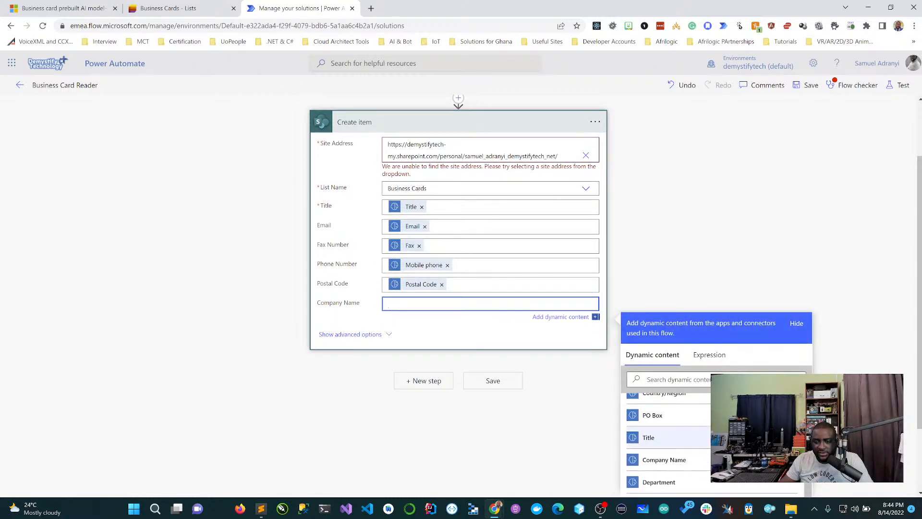
scroll(672, 433, "down", 2)
left_click(709, 413)
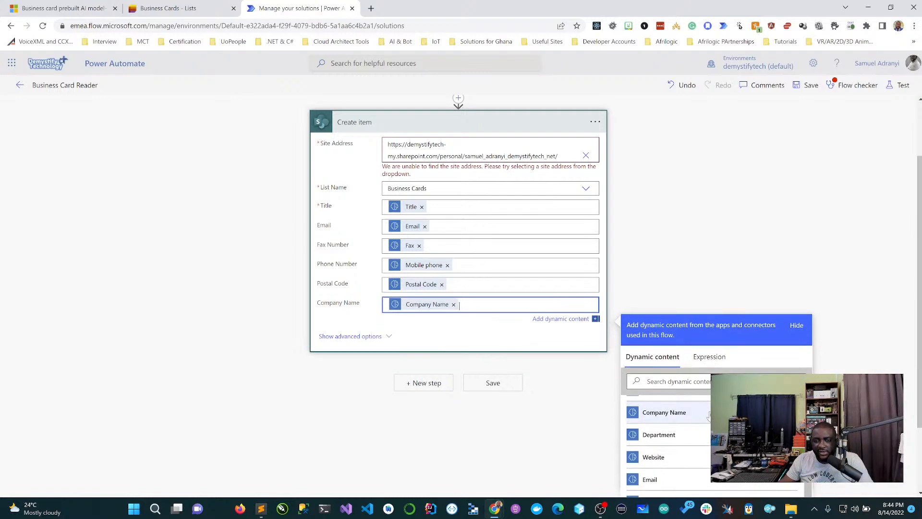
left_click(811, 86)
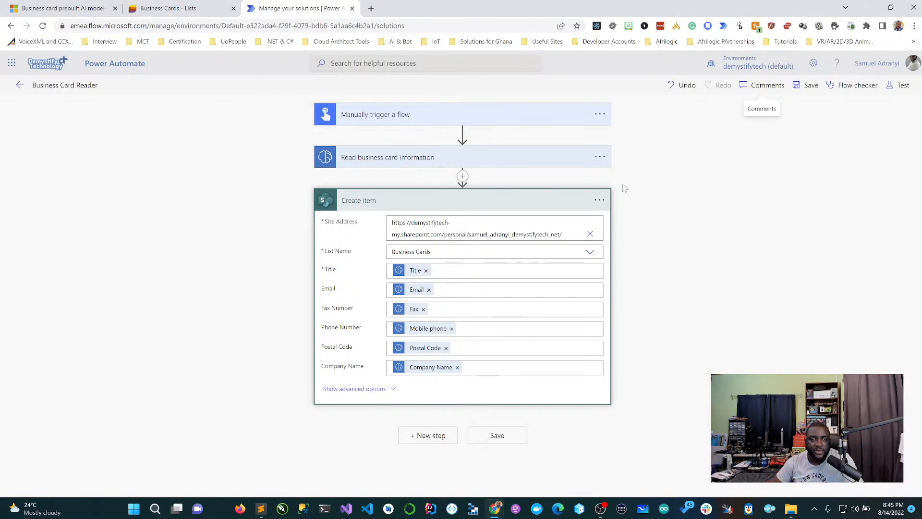
Step: Run a manual test of the flow with Business Card Fabrikam.jpg as the businessCard file
left_click(907, 92)
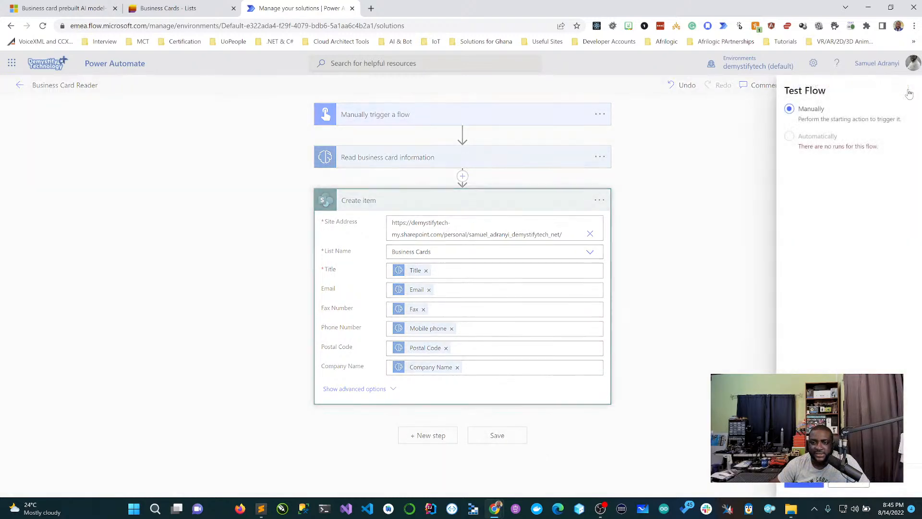
left_click(804, 485)
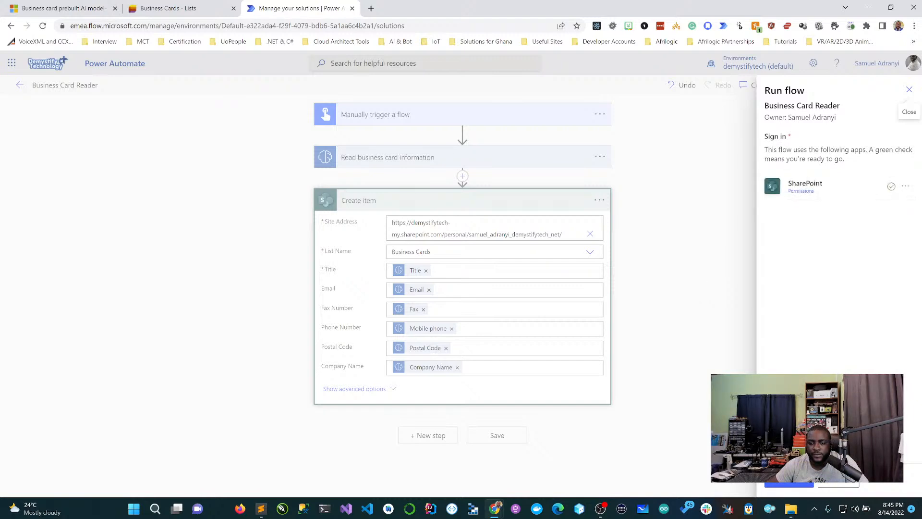
left_click(796, 485)
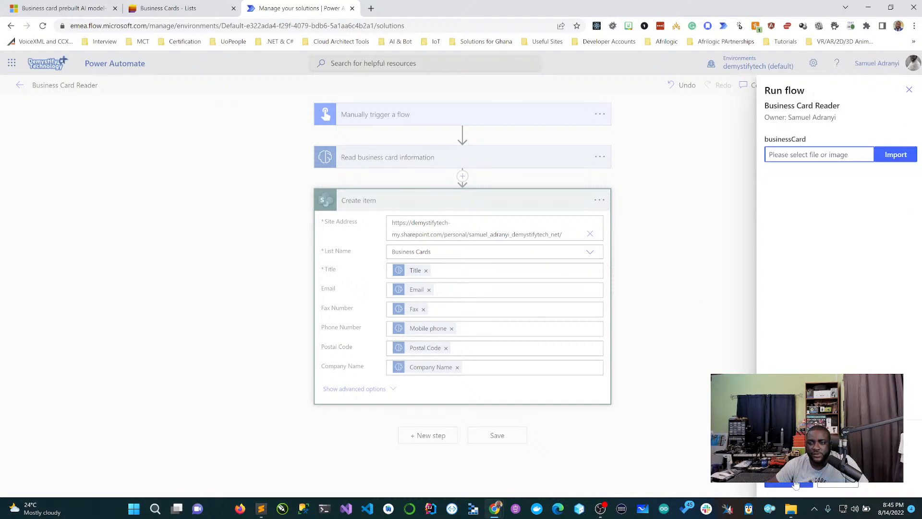
left_click(900, 156)
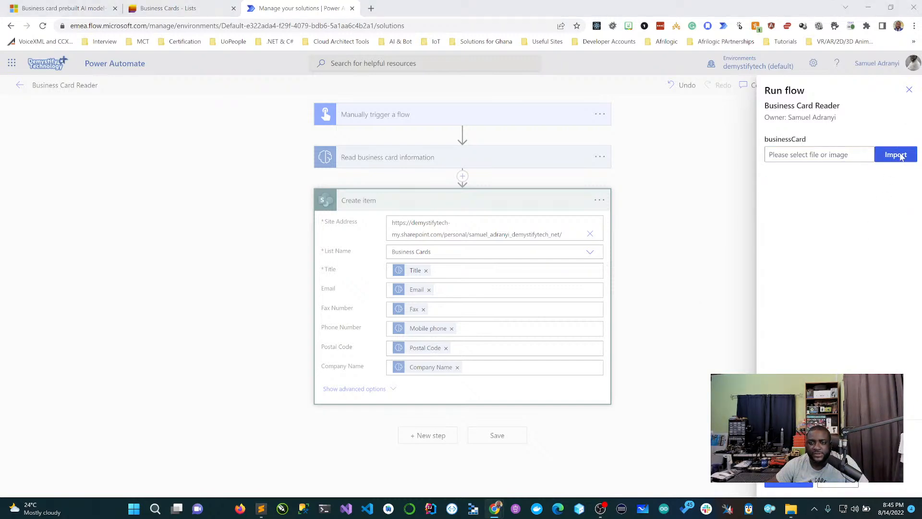
left_click(161, 91)
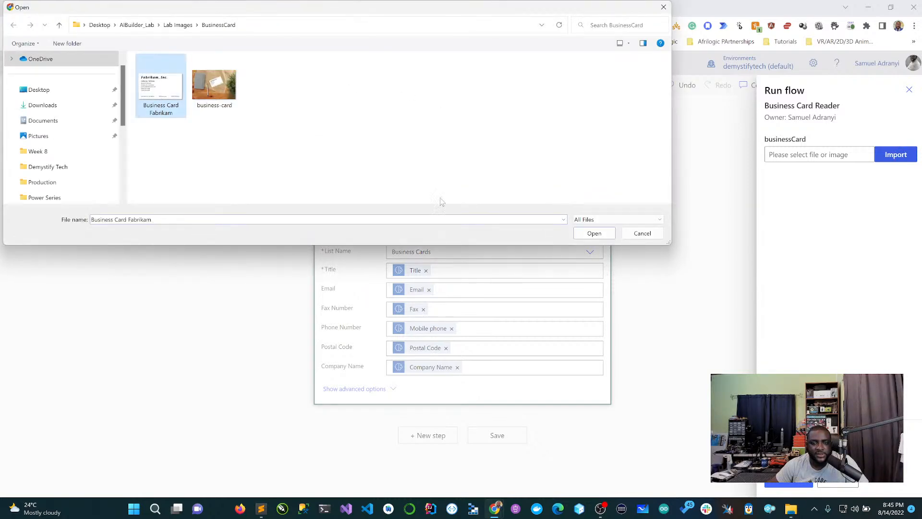
left_click(595, 233)
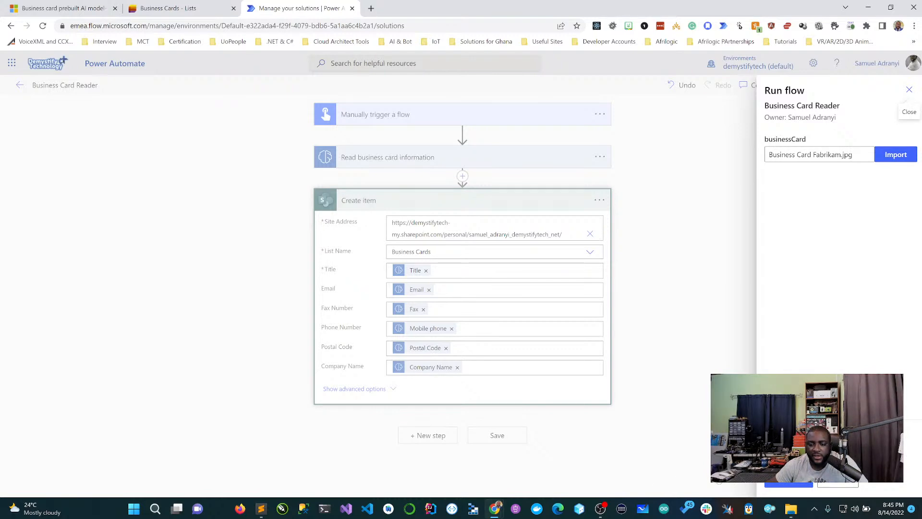
left_click(790, 485)
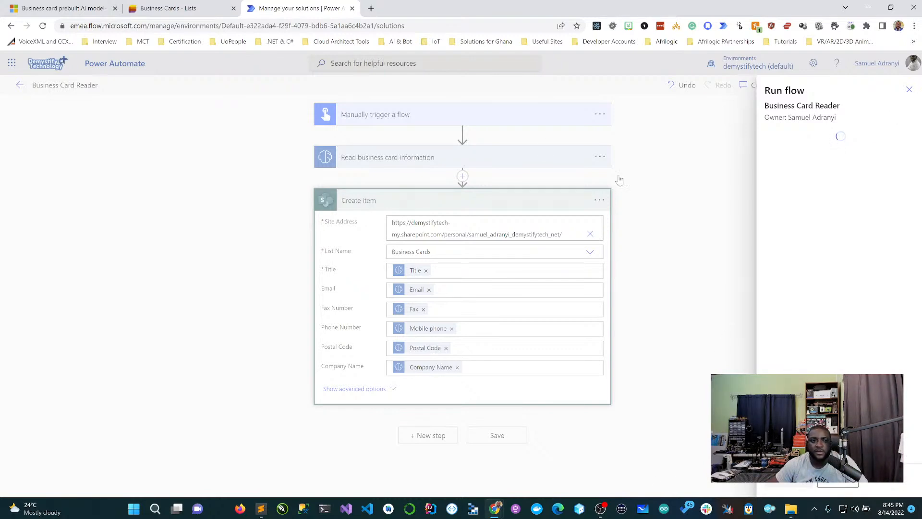
Step: Check the Business Cards list for a new item, then view the flow's run results
left_click(190, 7)
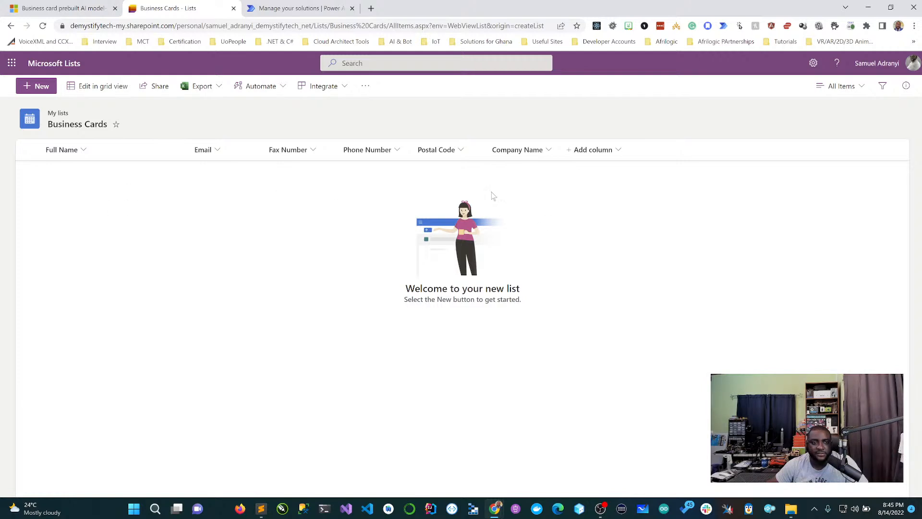
left_click(286, 9)
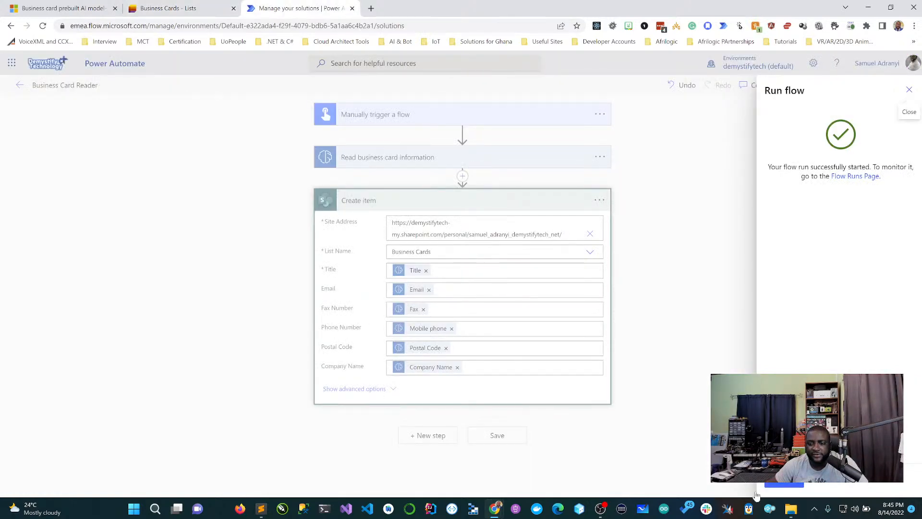
left_click(784, 485)
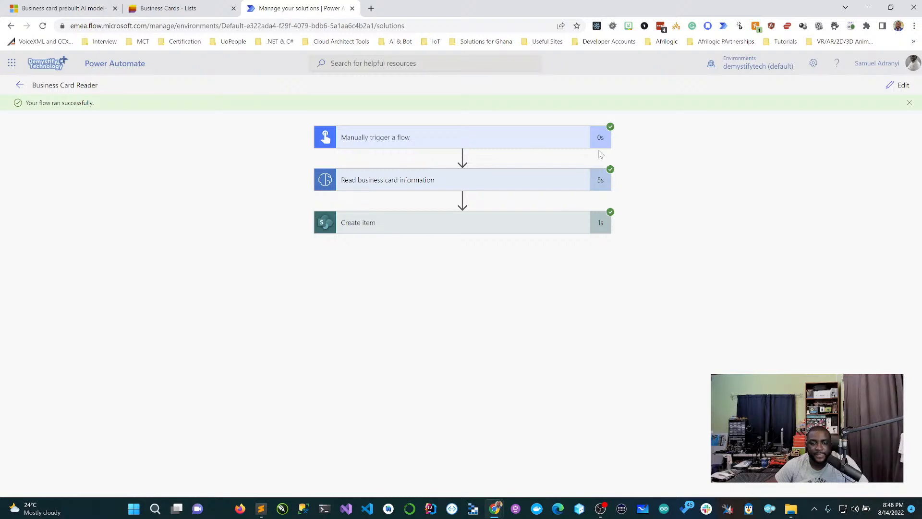
Step: Examine the run details of the Read business card information action and the manual trigger's input schema
left_click(513, 188)
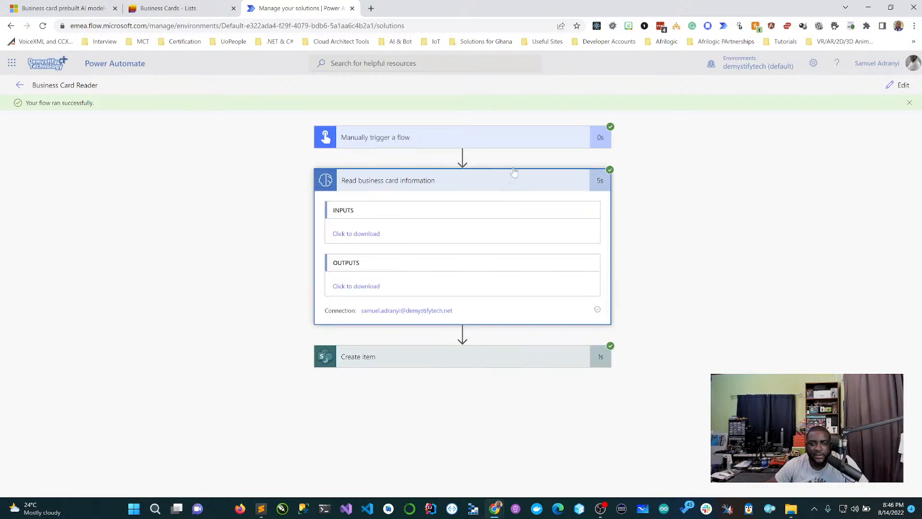
left_click(514, 144)
scroll(457, 243, "down", 8)
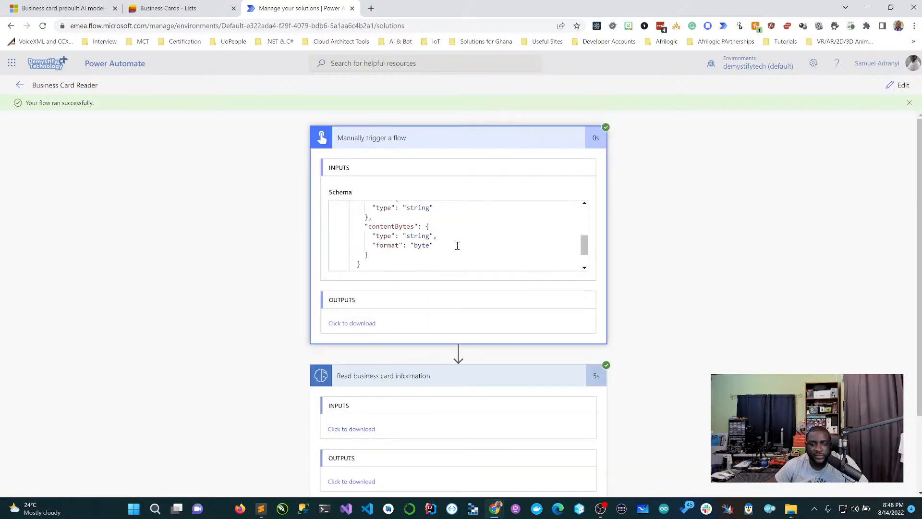
scroll(715, 321, "down", 2)
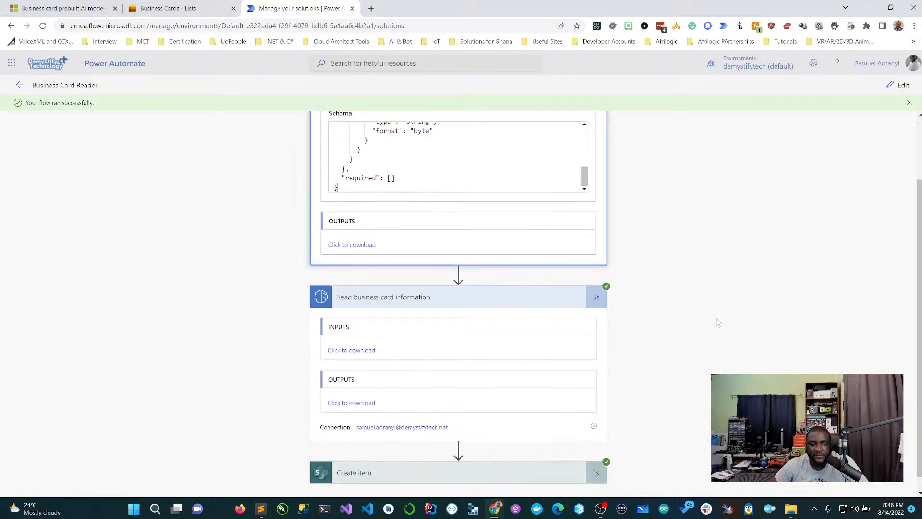
left_click(522, 278)
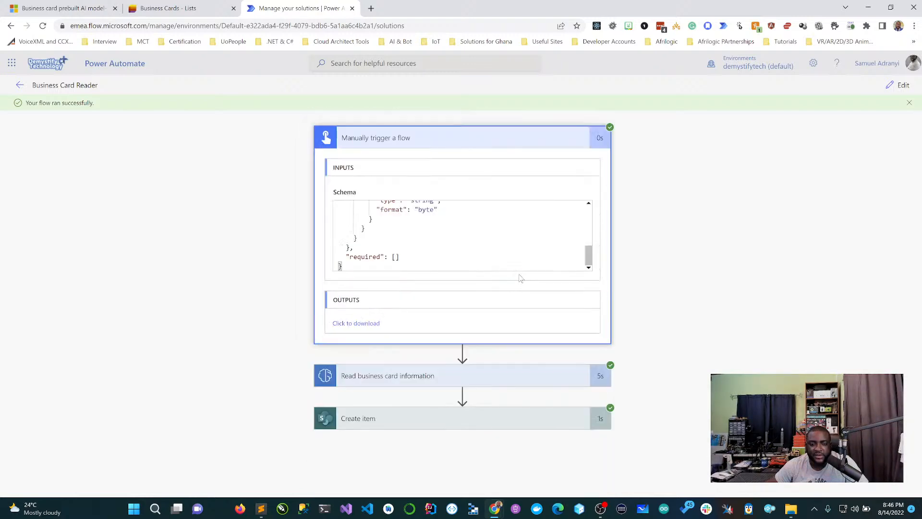
left_click(524, 135)
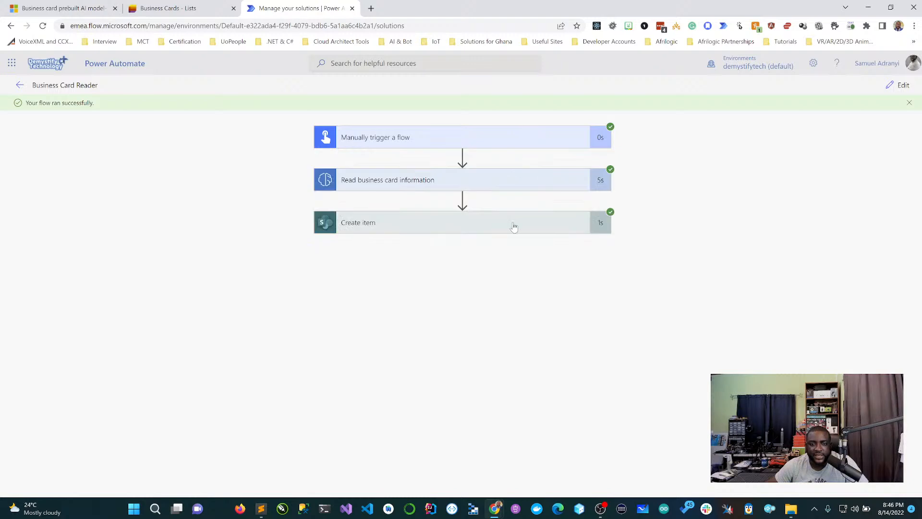
Step: Examine the inputs and outputs of the Create item action in the flow run
left_click(515, 232)
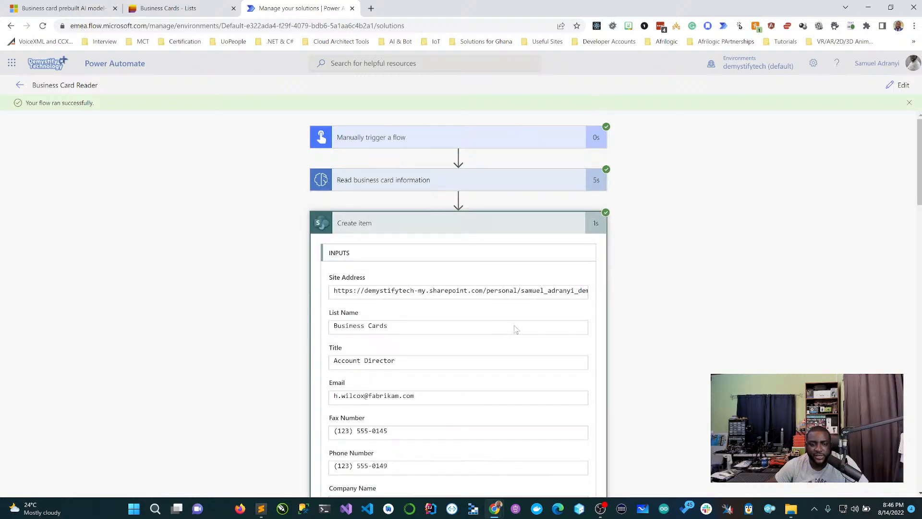
scroll(576, 295, "down", 2)
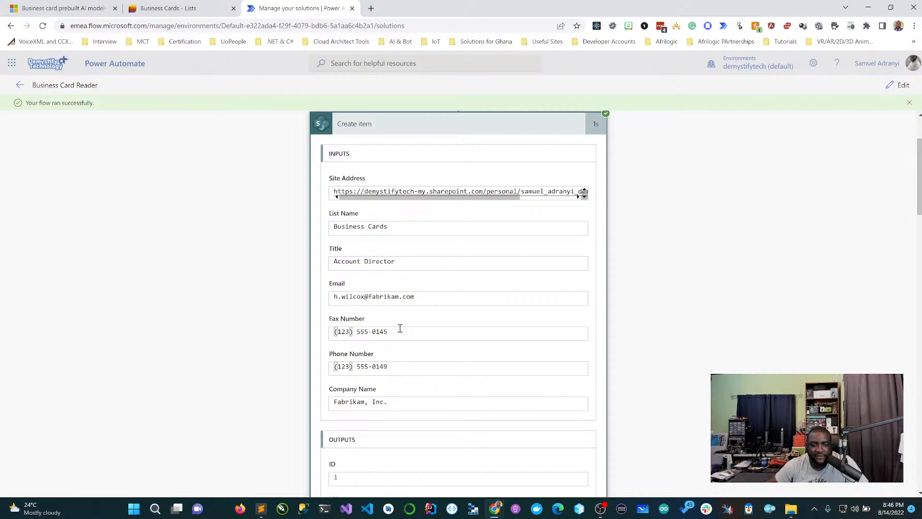
scroll(426, 353, "down", 4)
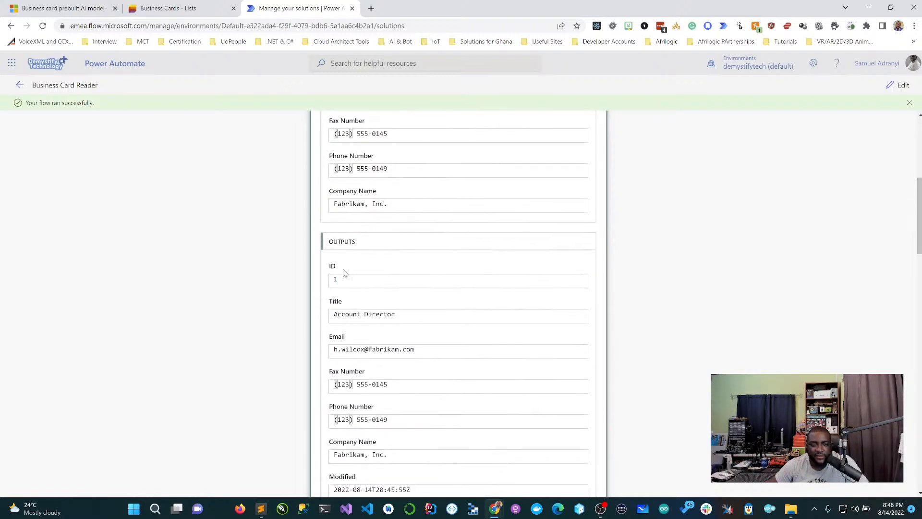
Step: Compare the new item in the Business Cards list with the original Business Card Fabrikam image
left_click(194, 10)
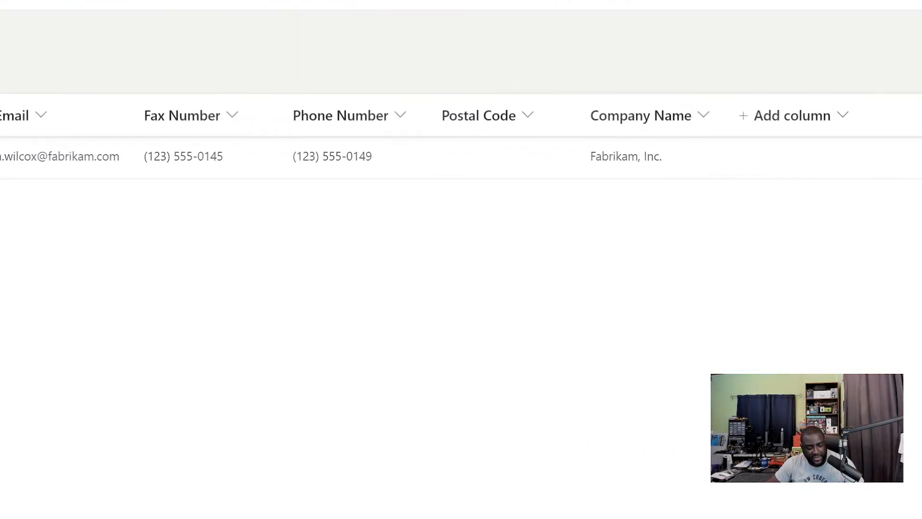
left_click(791, 508)
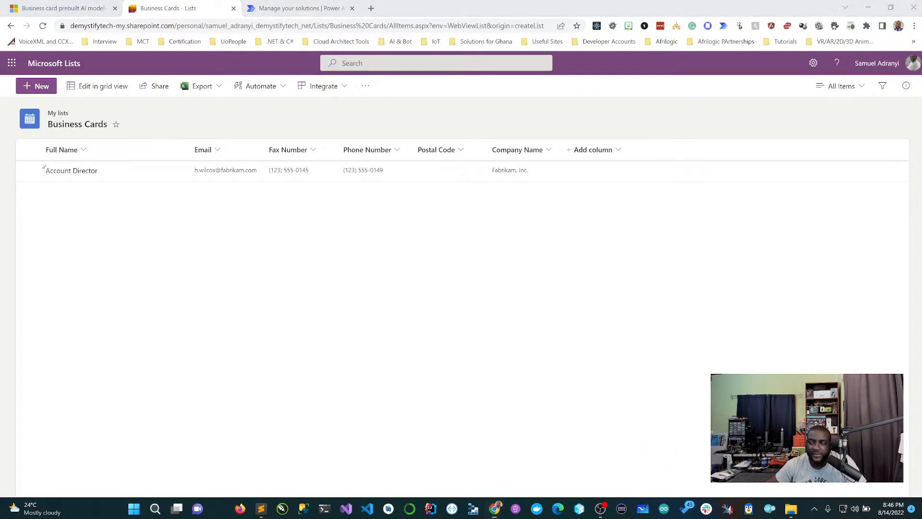
double_click(181, 102)
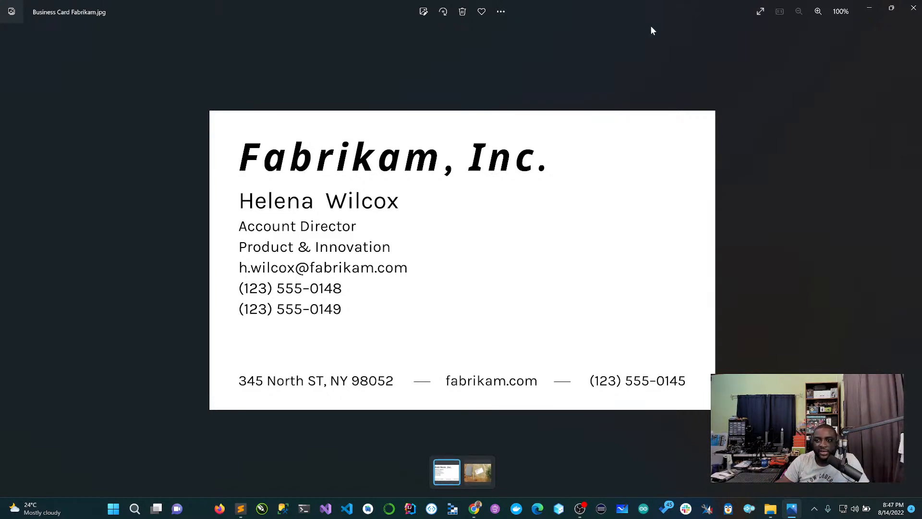
left_click(914, 10)
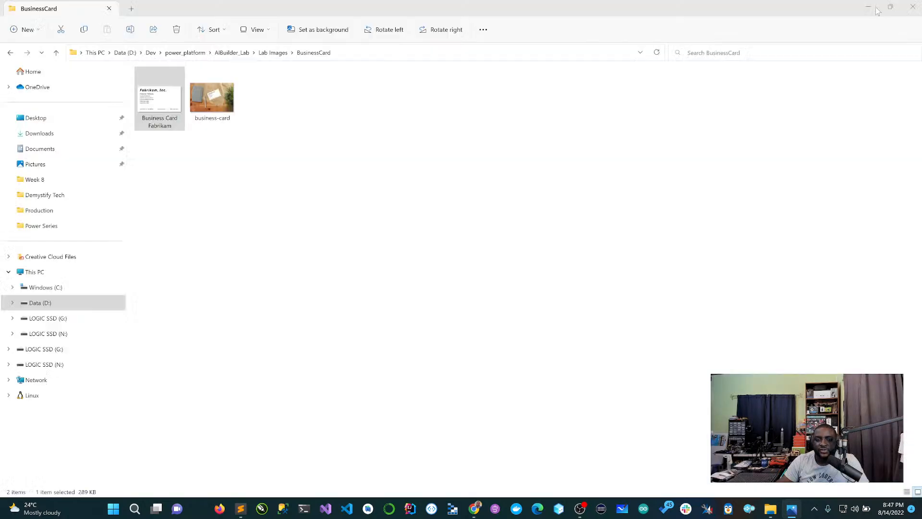
left_click(868, 7)
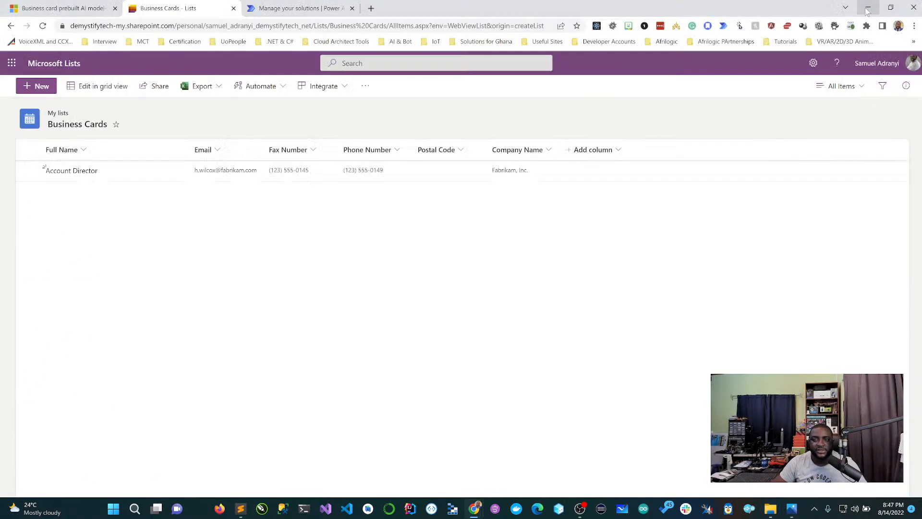
Step: Add a single-line-of-text column called Name to the Business Cards list
left_click(250, 12)
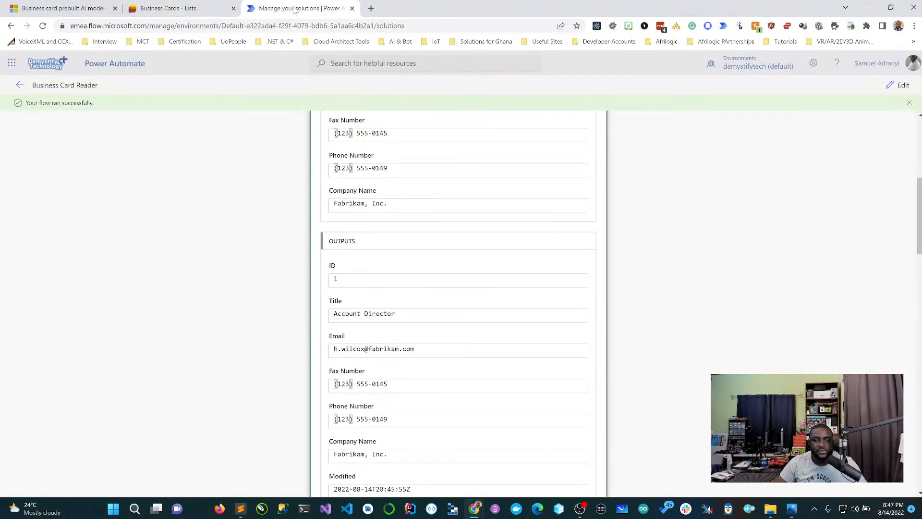
left_click(177, 8)
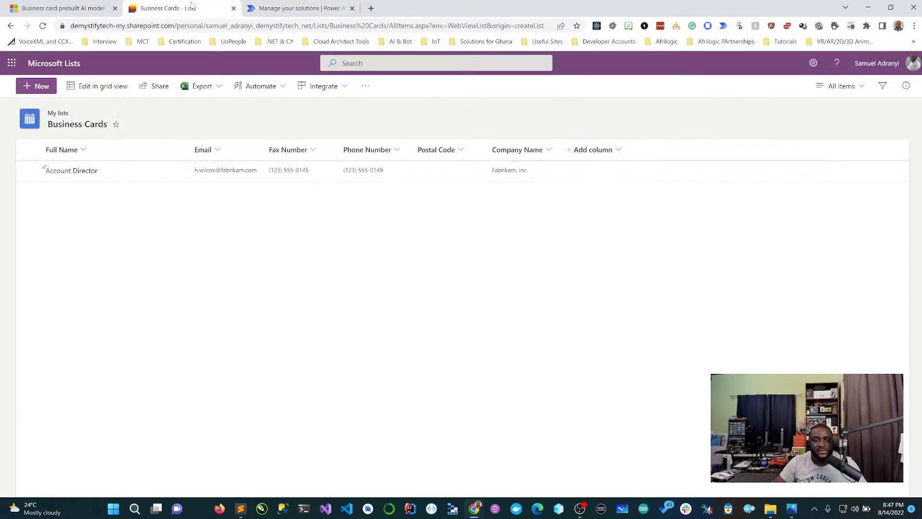
left_click(595, 154)
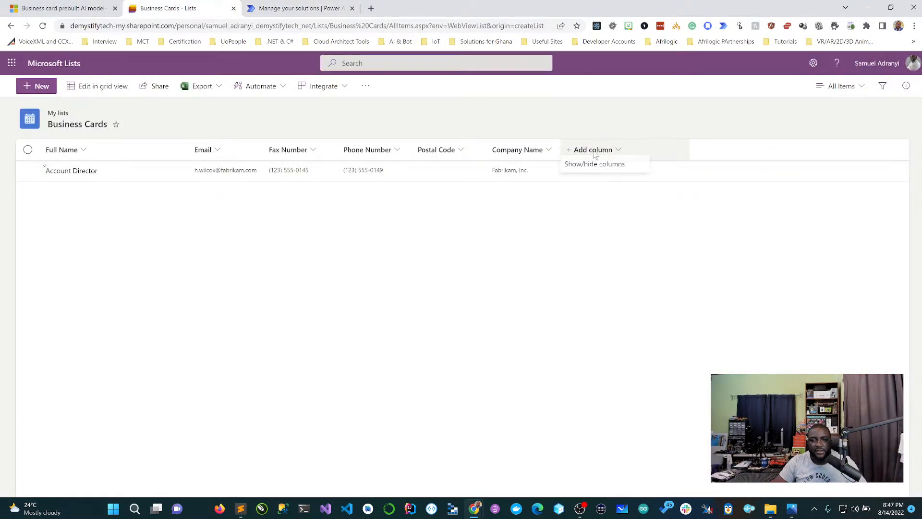
left_click(595, 174)
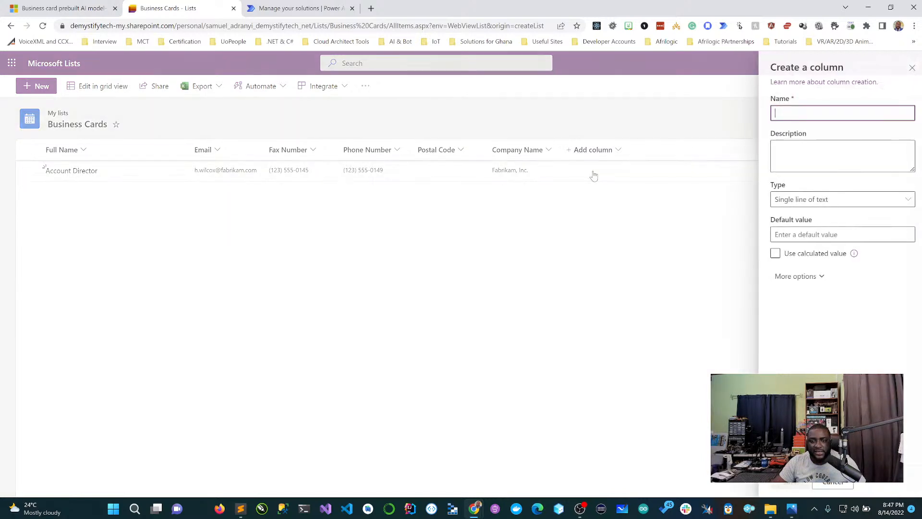
type("Full NAme")
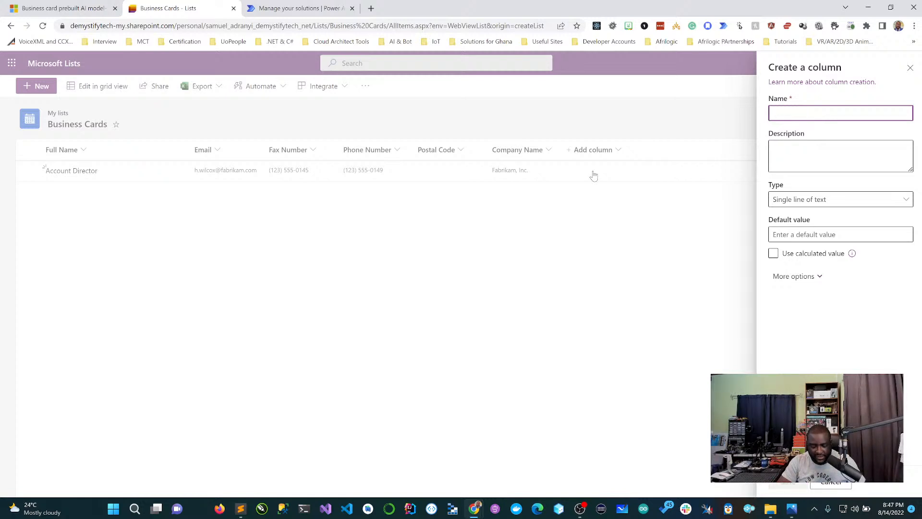
left_click(796, 484)
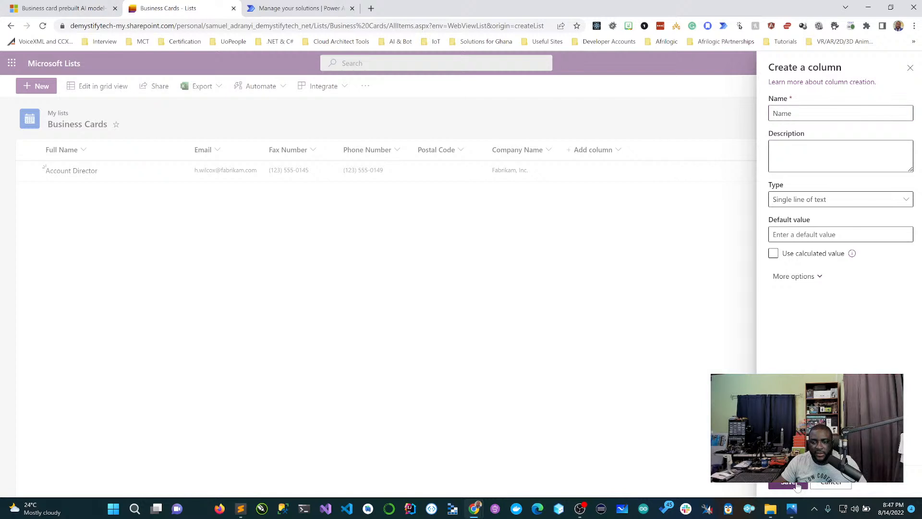
Step: Rename the Full Name column of the Business Cards list to Title
right_click(70, 156)
key("Escape")
left_click(80, 153)
mouse_move(107, 242)
left_click(145, 242)
type("Title")
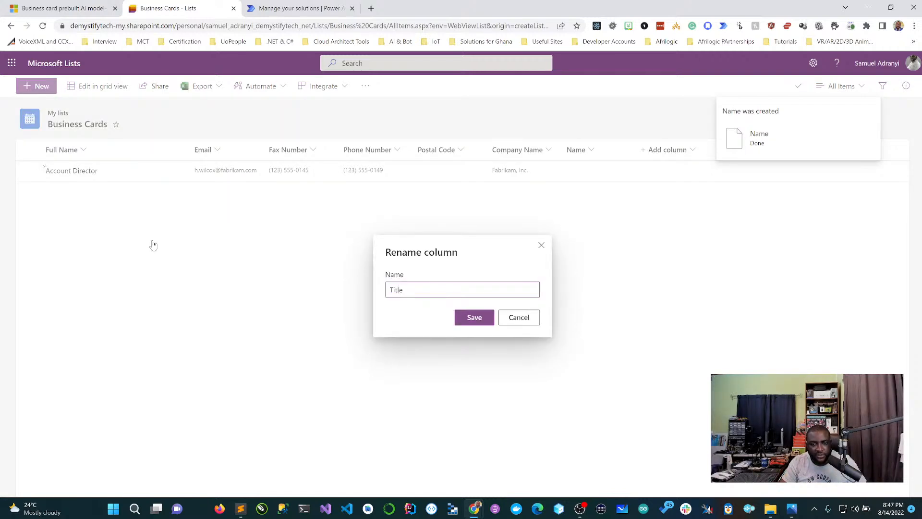
key("Return")
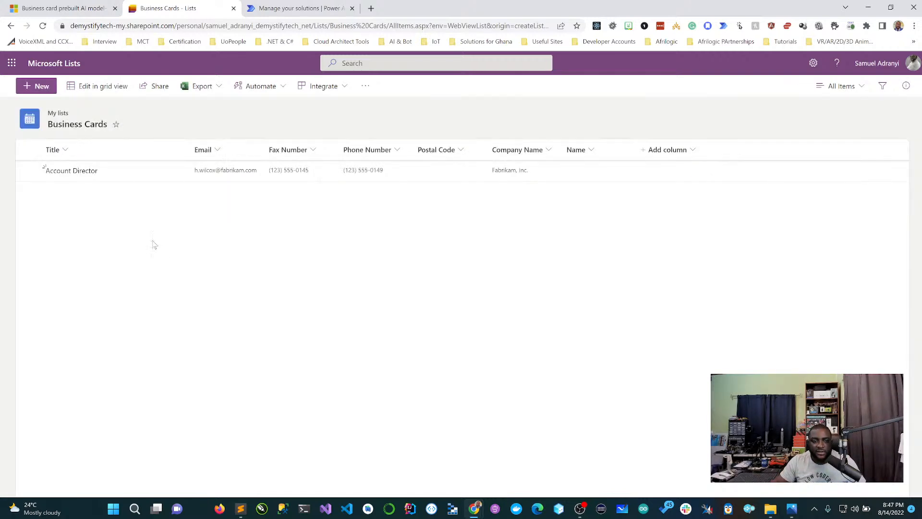
Step: Rename the Name column of the Business Cards list to Full Name
left_click(598, 153)
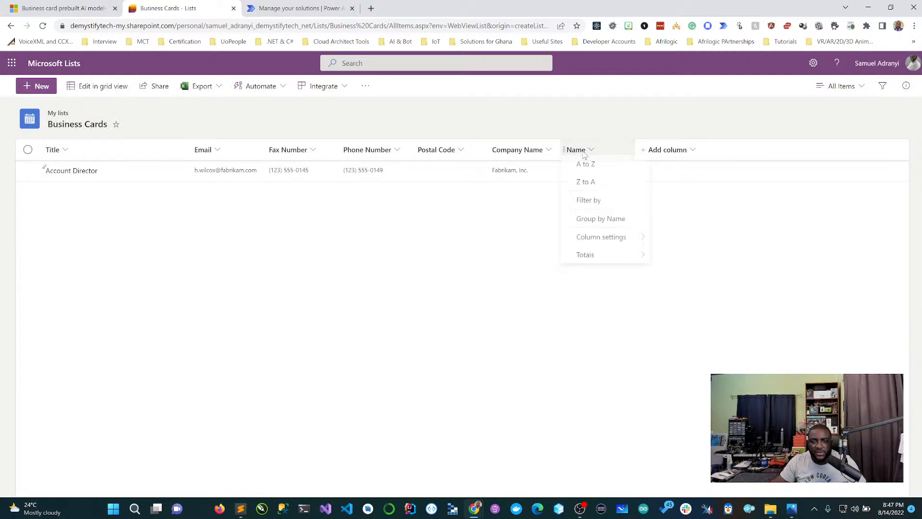
mouse_move(610, 244)
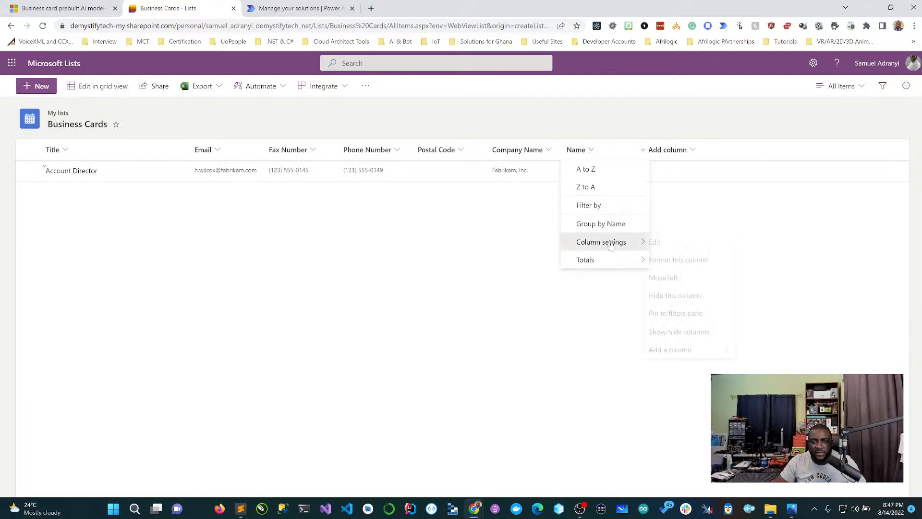
left_click(689, 243)
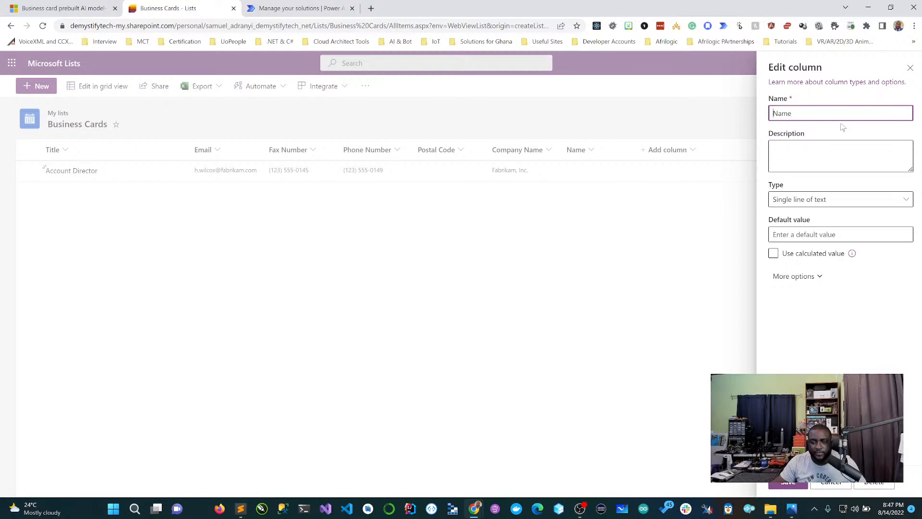
type("Full")
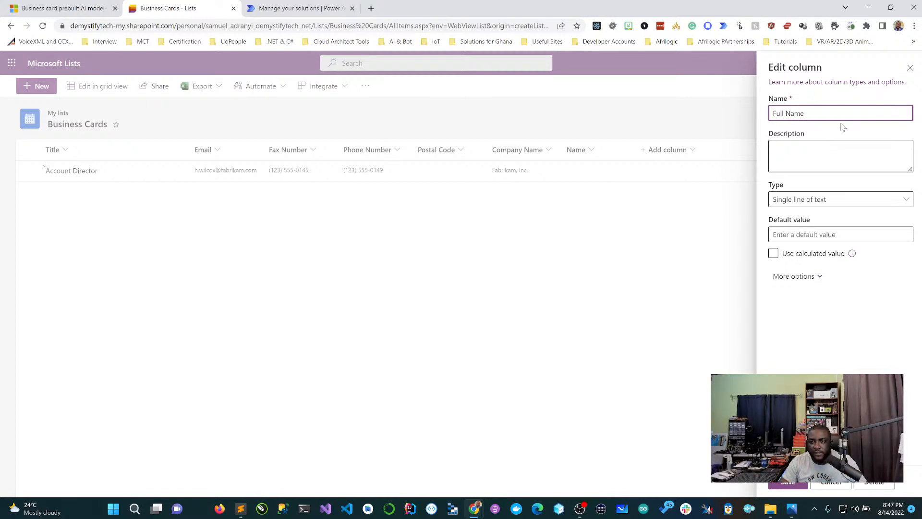
left_click(787, 482)
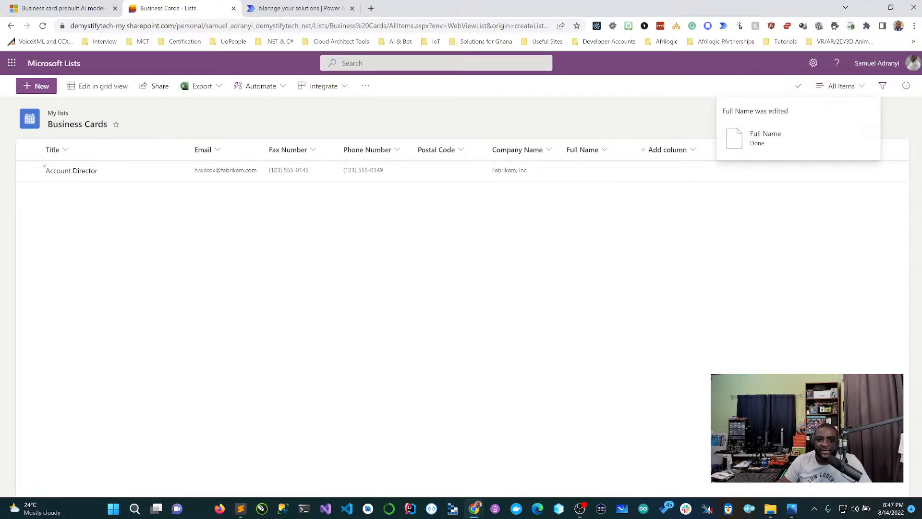
Step: Switch to Power Automate, put the Business Card Reader flow back into editing with its actions collapsed, and save it
left_click(301, 9)
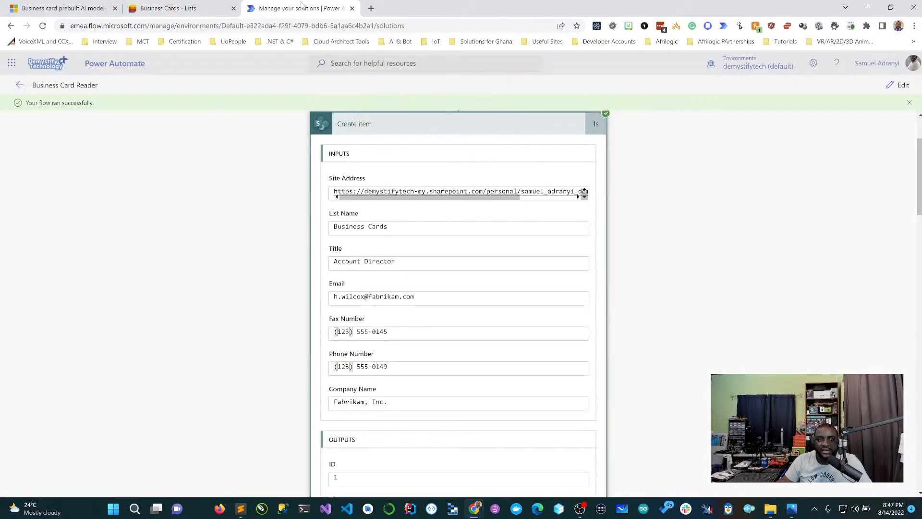
left_click(902, 87)
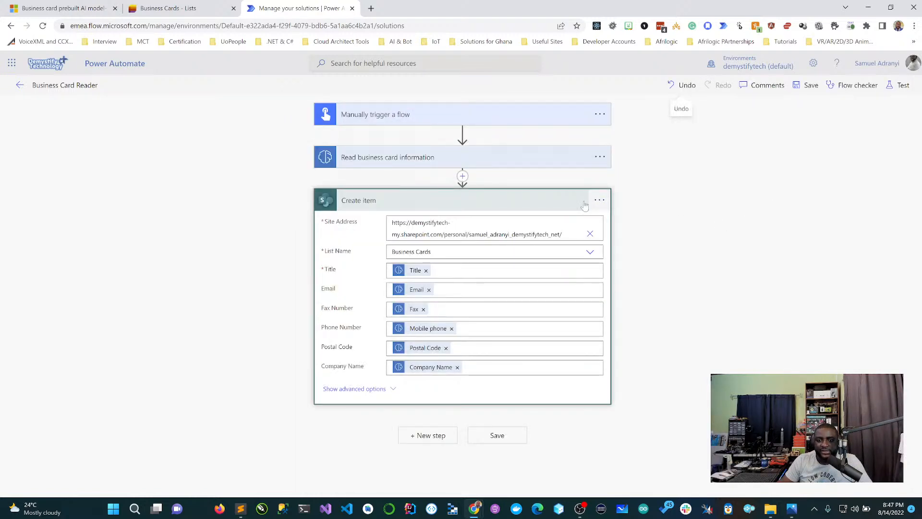
left_click(508, 198)
left_click(518, 150)
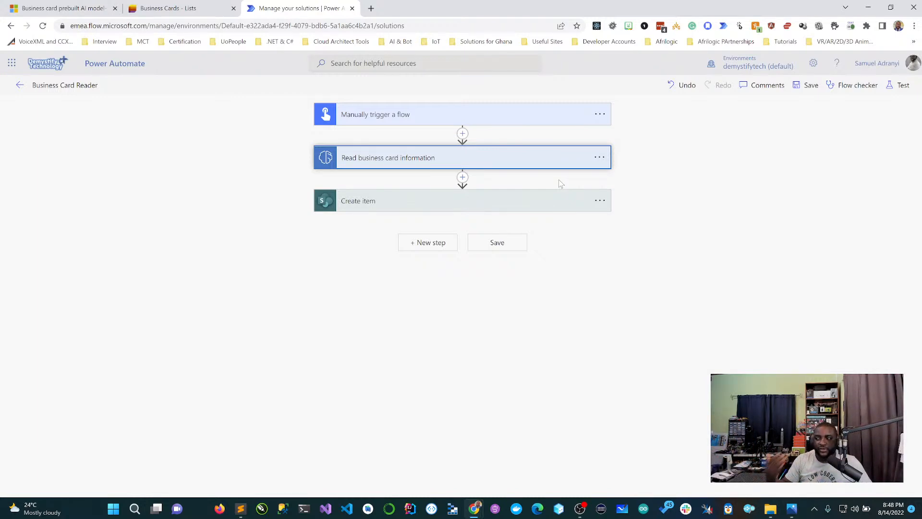
left_click(546, 153)
left_click(546, 152)
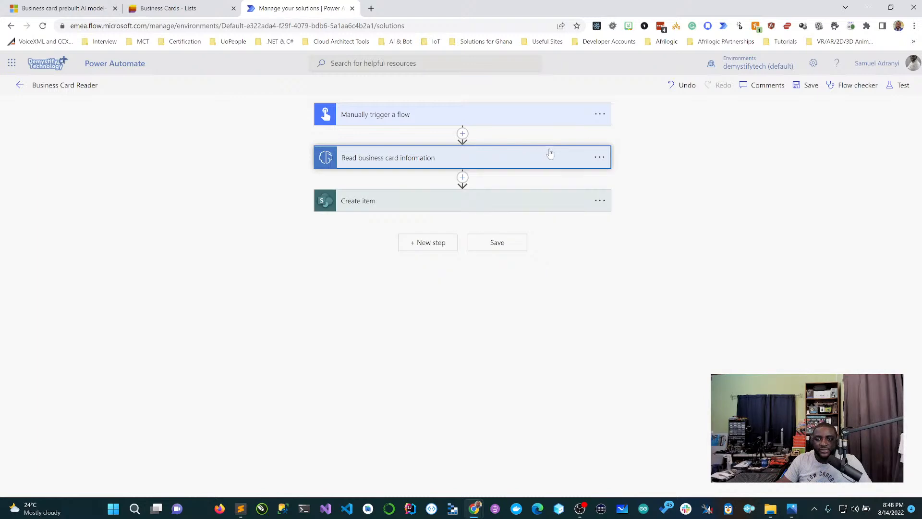
left_click(793, 88)
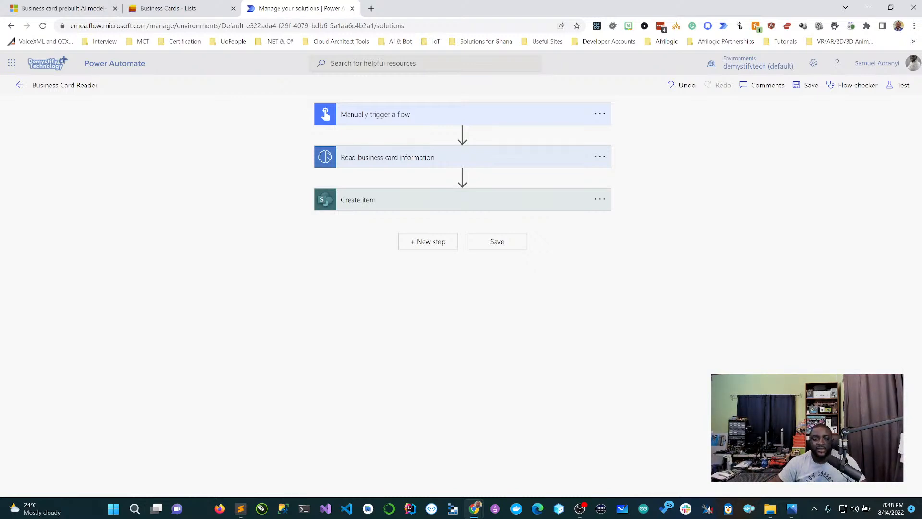
Step: Check the Create item action's advanced options for the Full Name field, and reload the Power Automate page
left_click(498, 206)
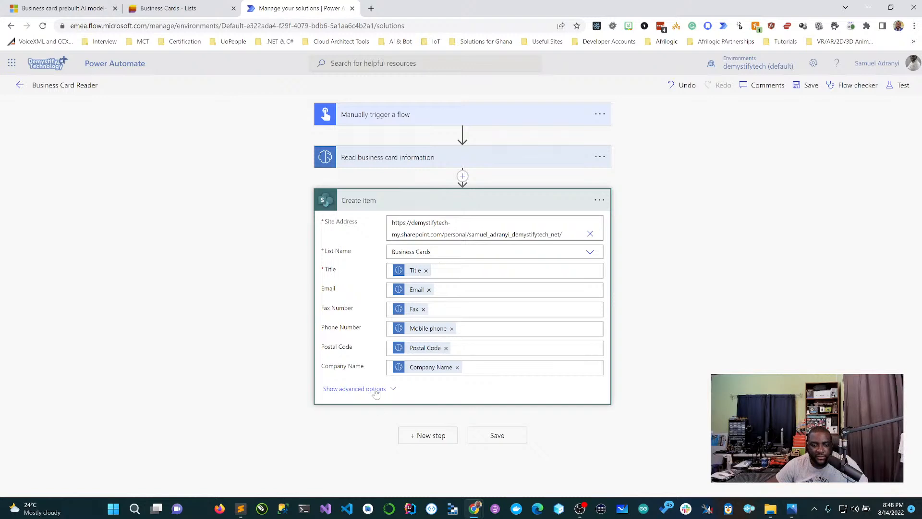
left_click(377, 390)
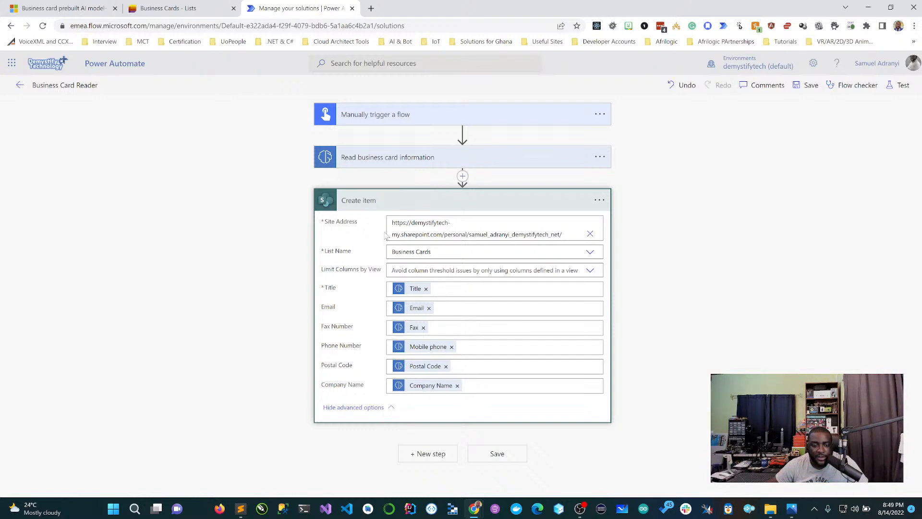
left_click(483, 202)
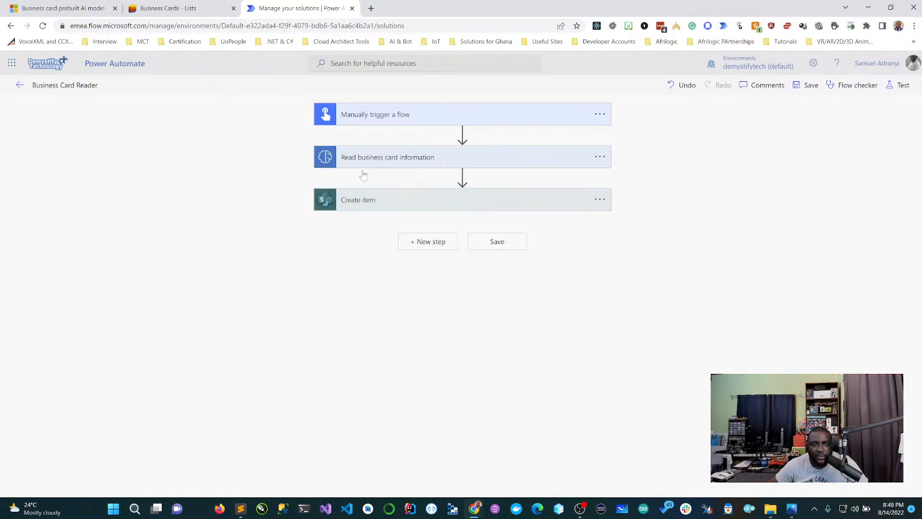
left_click(439, 26)
key("Return")
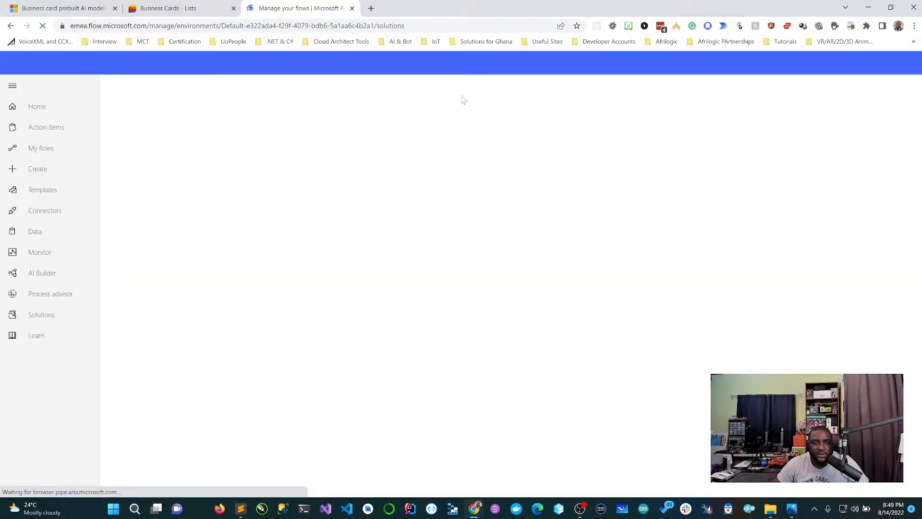
Step: Check the Business Cards list's columns and go back to the Microsoft Lists overview
left_click(183, 10)
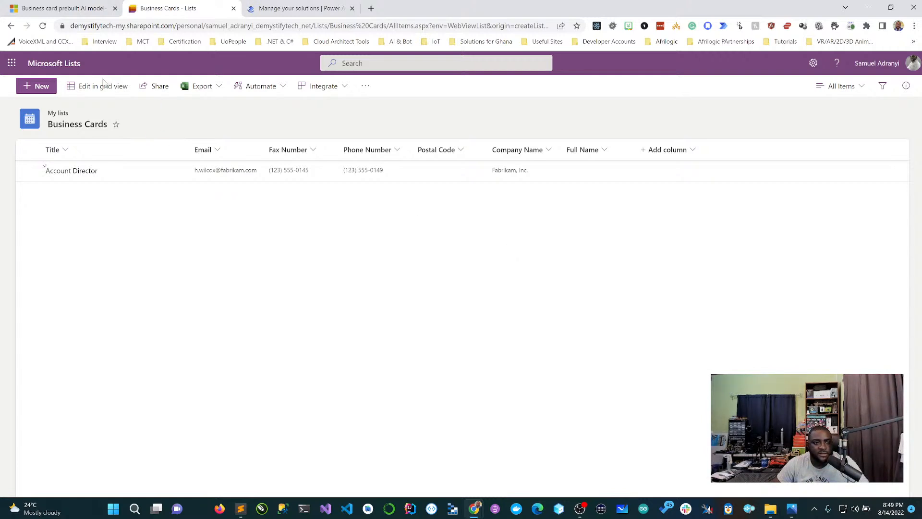
key("ctrl+s")
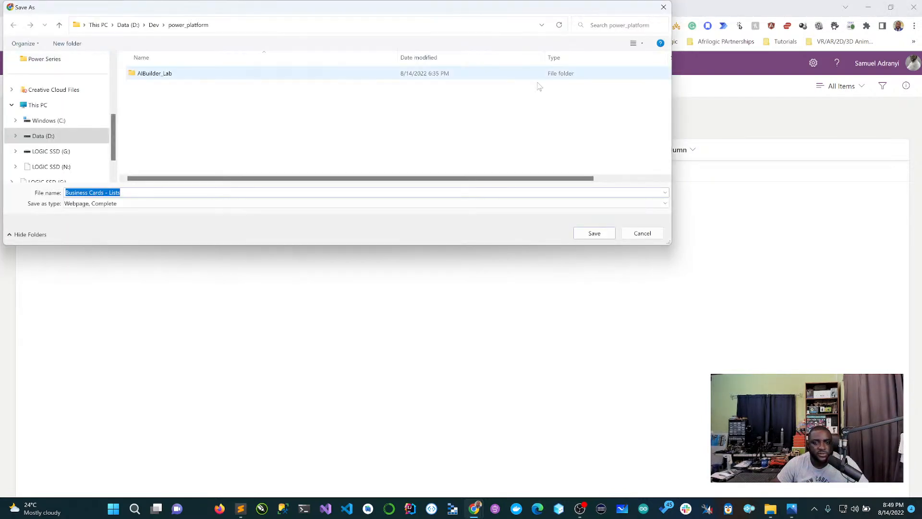
left_click(643, 233)
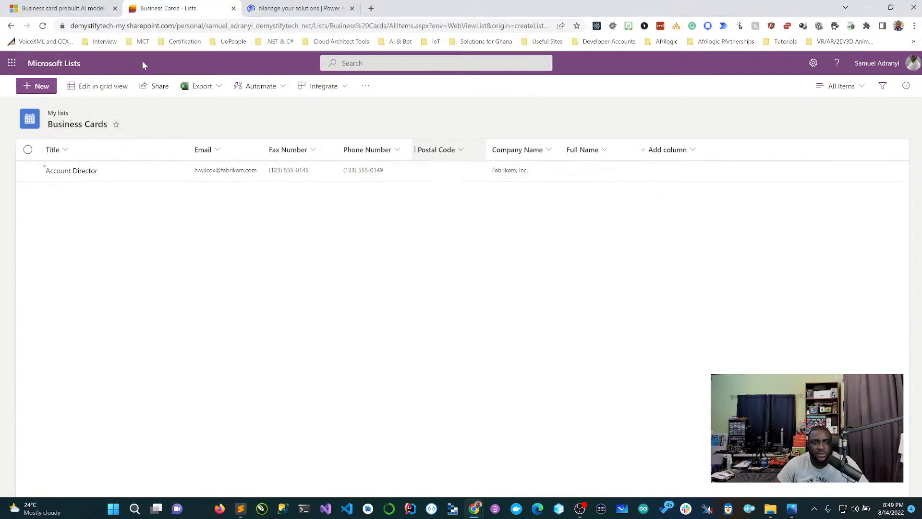
left_click(51, 67)
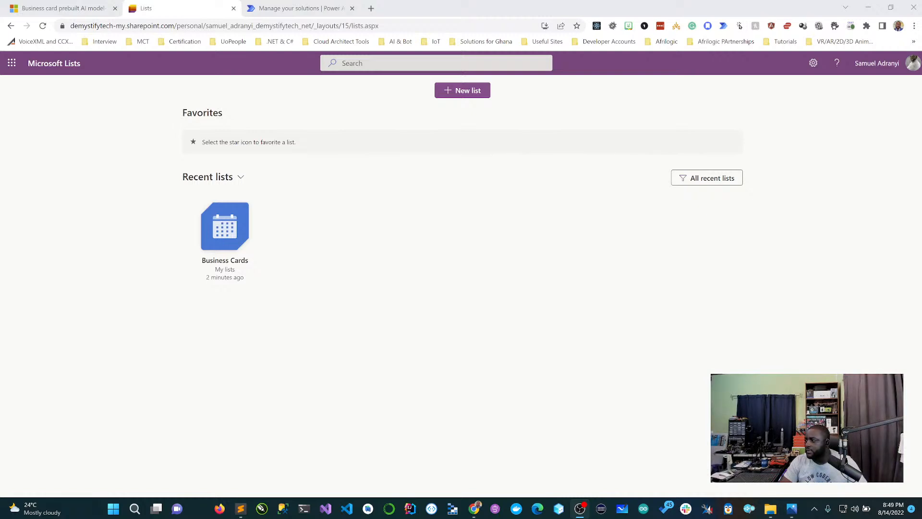
Step: Open the Business Card Reader flow from the AI Builder Demos solution for editing and expand its Create item action
left_click(307, 8)
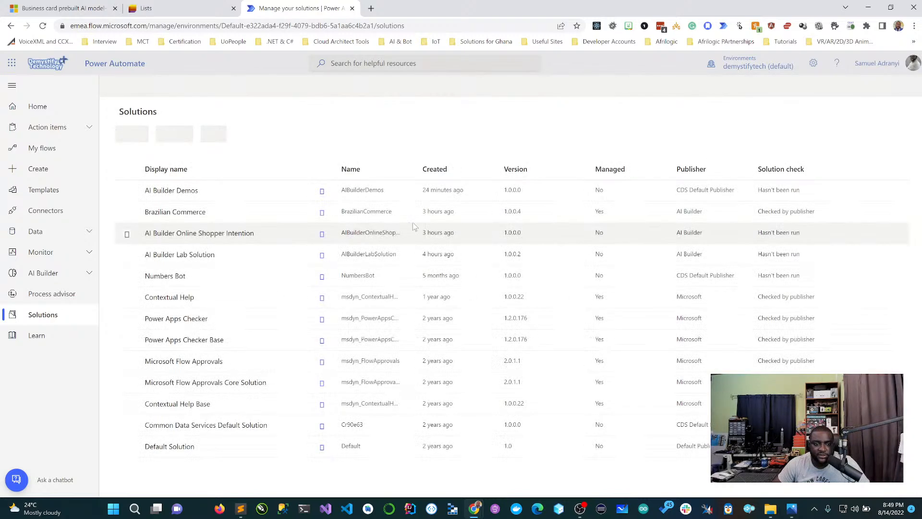
left_click(185, 191)
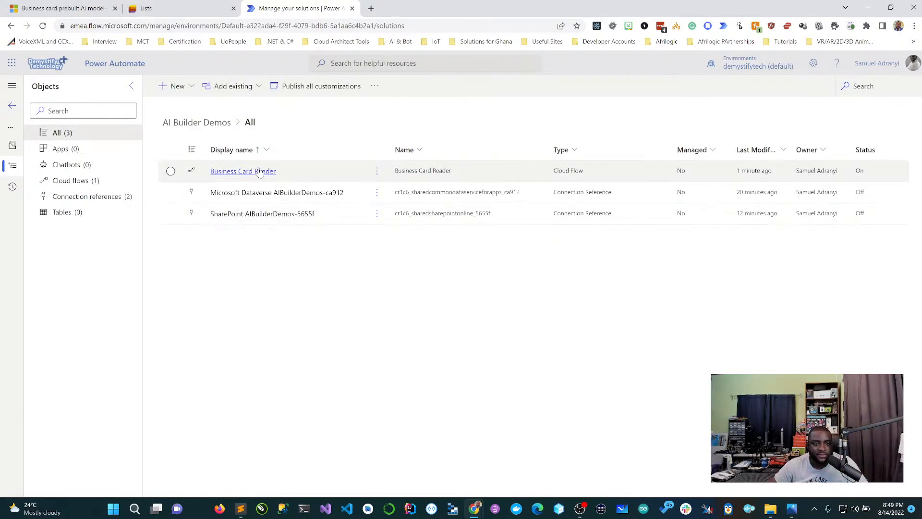
left_click(378, 173)
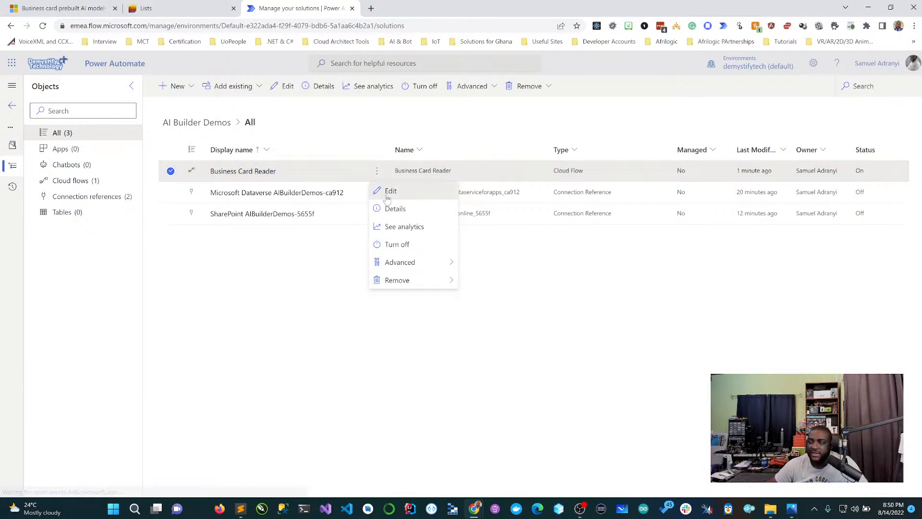
left_click(389, 197)
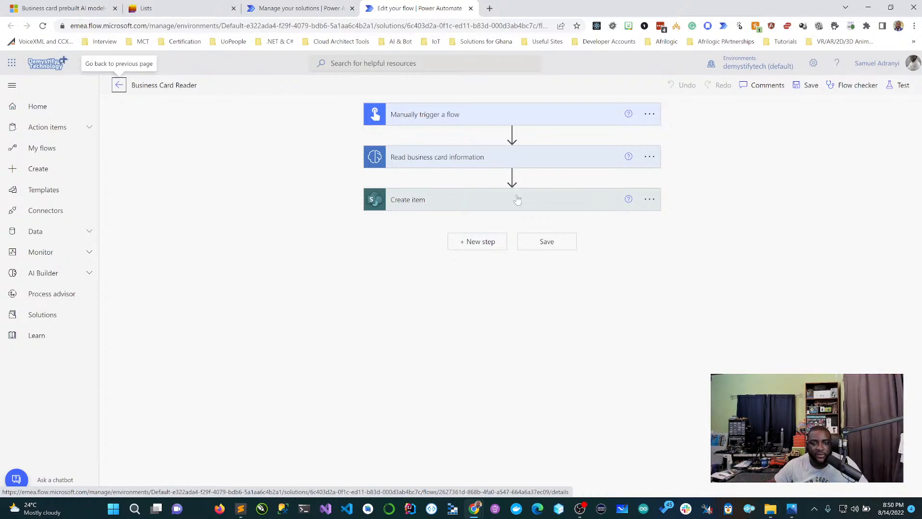
left_click(516, 198)
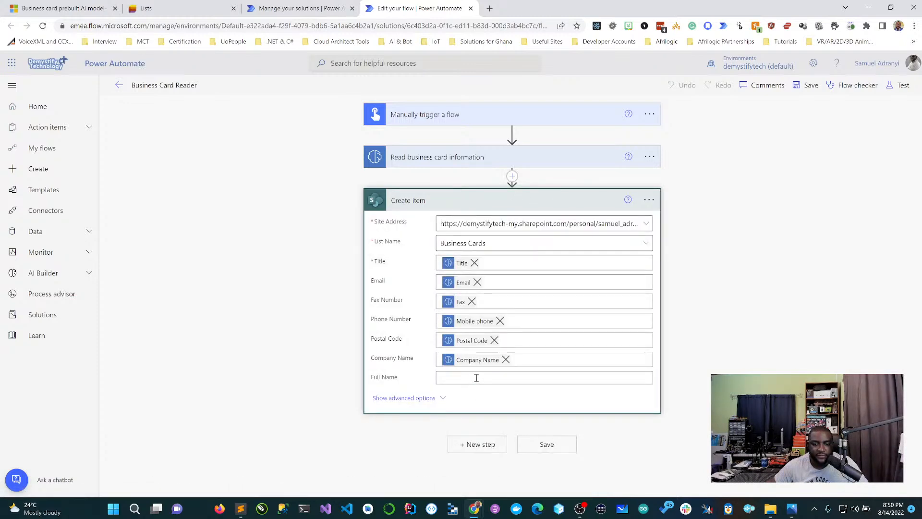
left_click(476, 377)
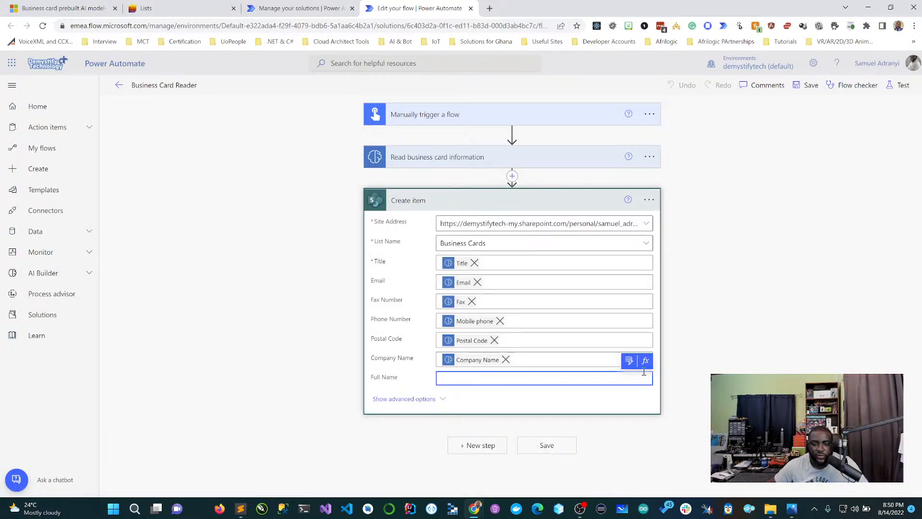
left_click(628, 360)
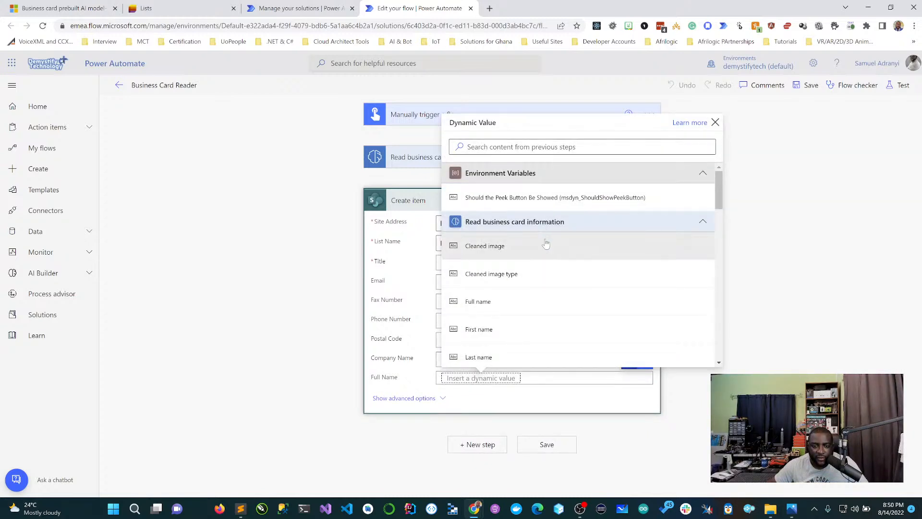
left_click(530, 301)
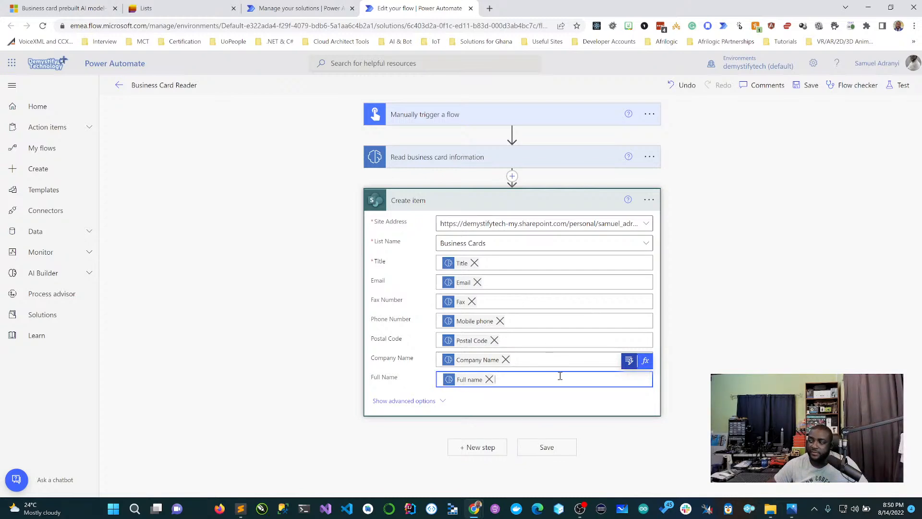
left_click(490, 379)
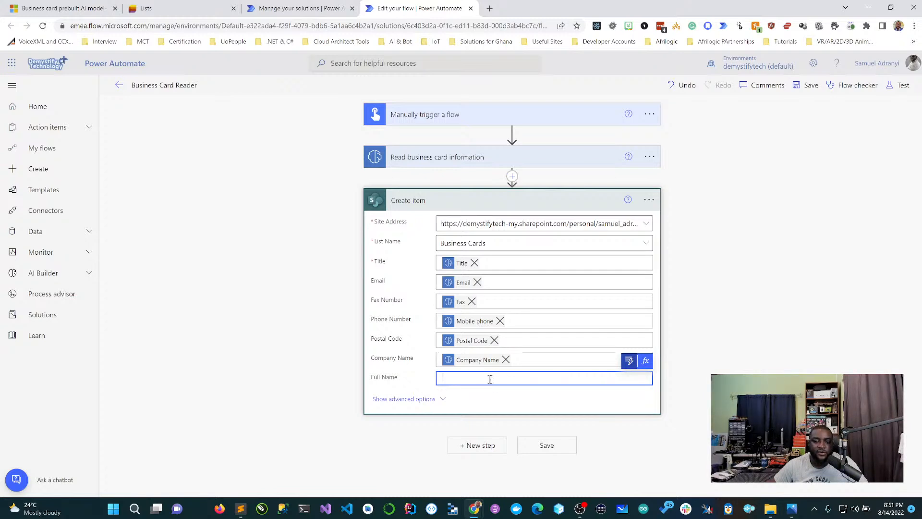
Step: Set the Create item action's Full Name field to a coalesce expression of the Full name and First name outputs, and save the flow
left_click(644, 361)
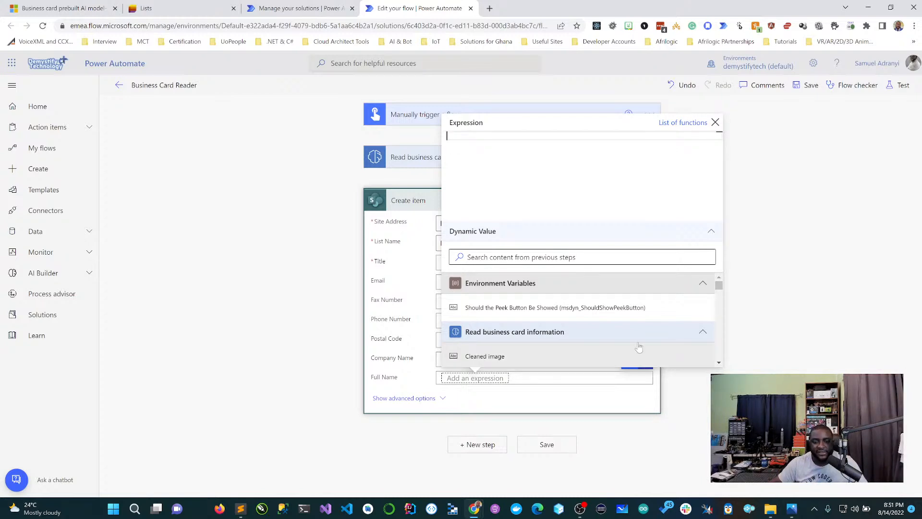
type("coa")
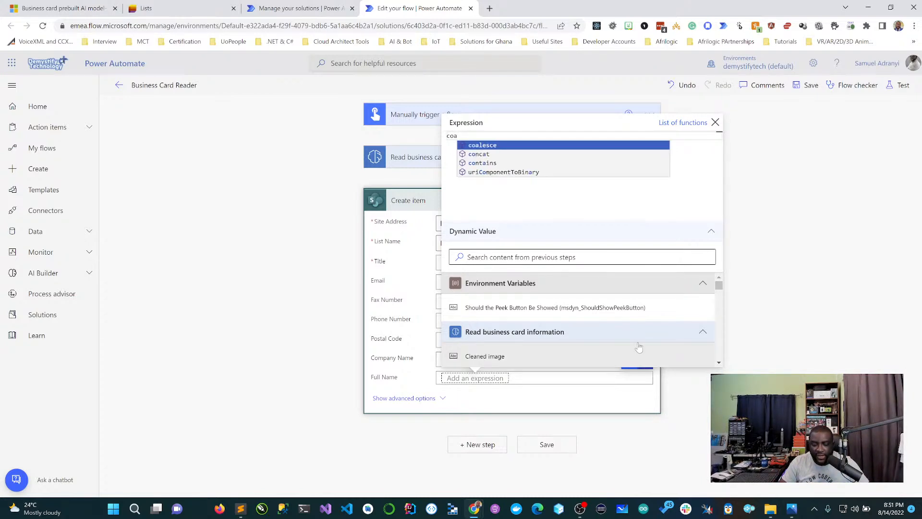
type("lesce(")
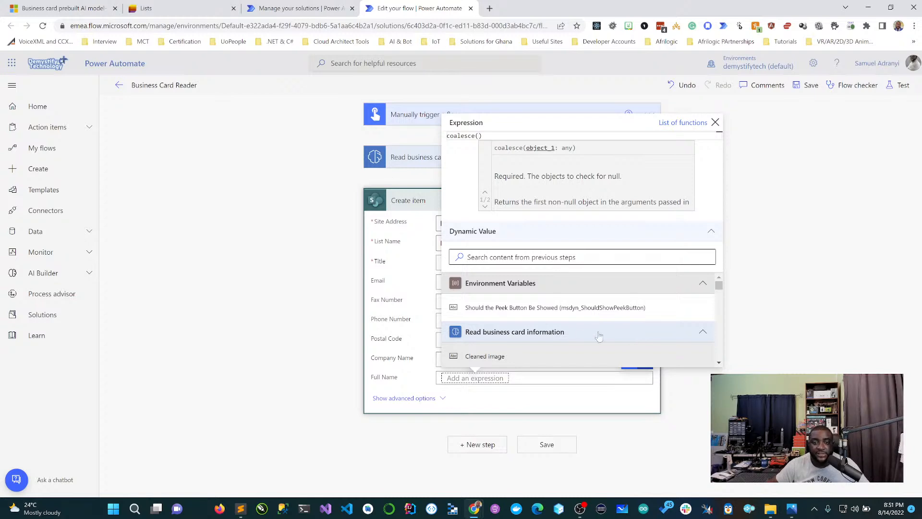
scroll(535, 325, "down", 5)
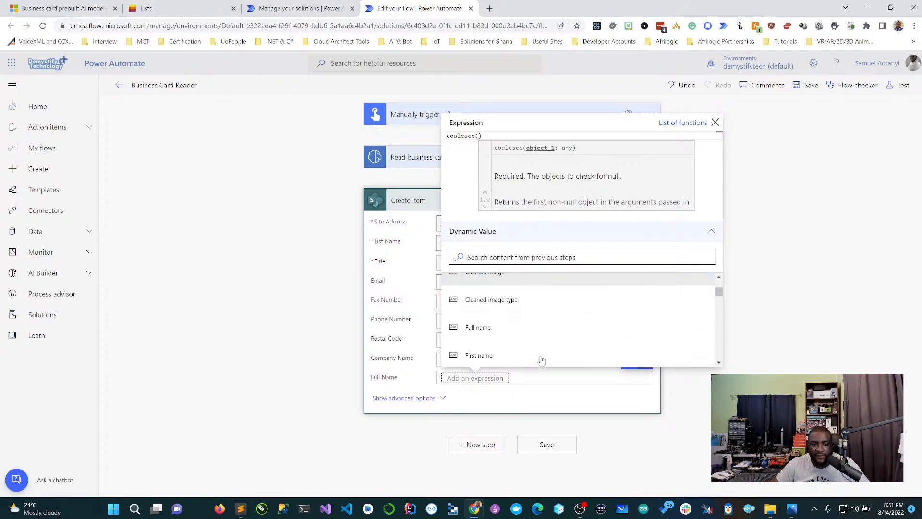
scroll(538, 322, "up", 1)
left_click(535, 316)
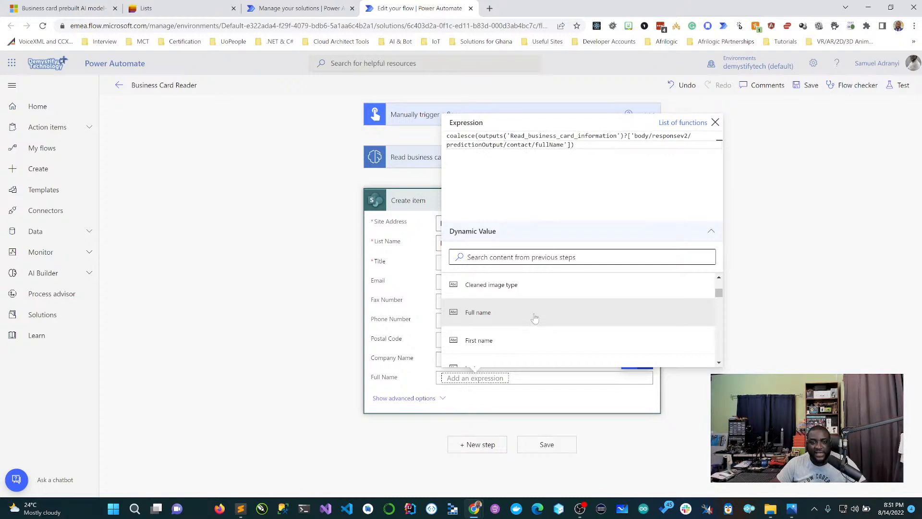
type(",")
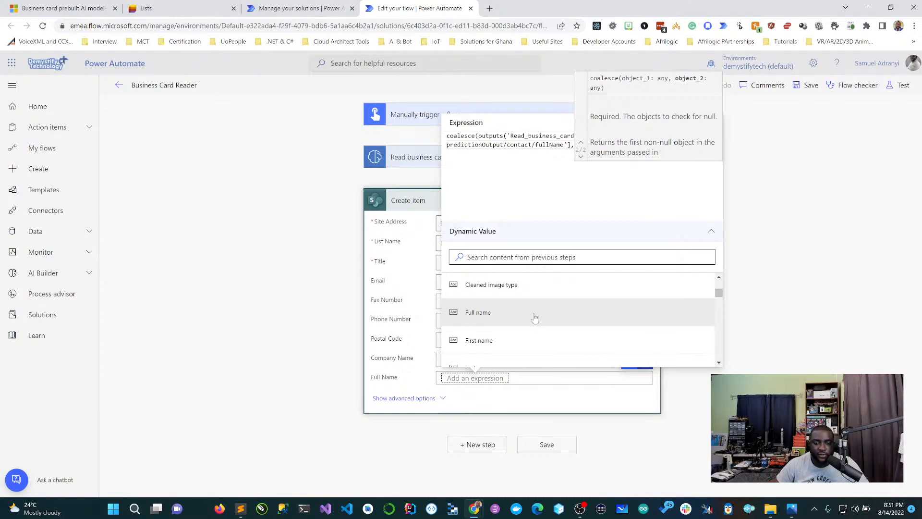
left_click(530, 341)
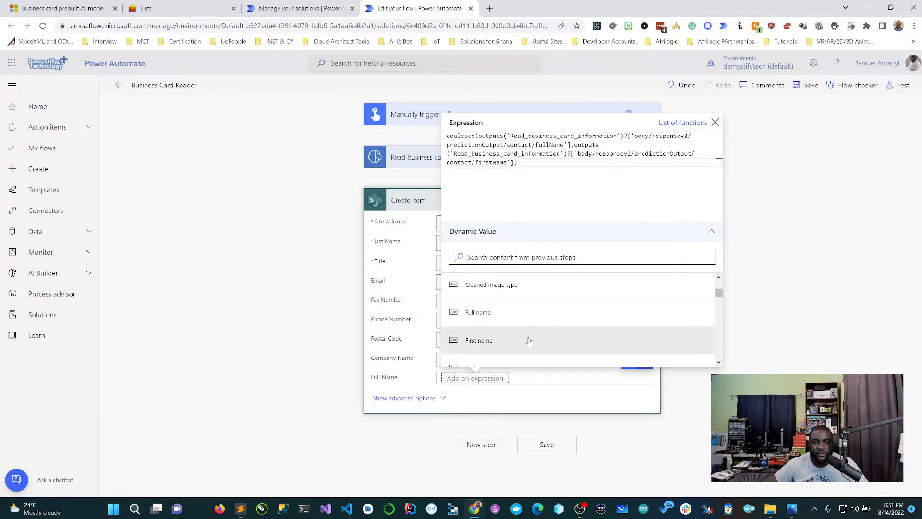
left_click(773, 171)
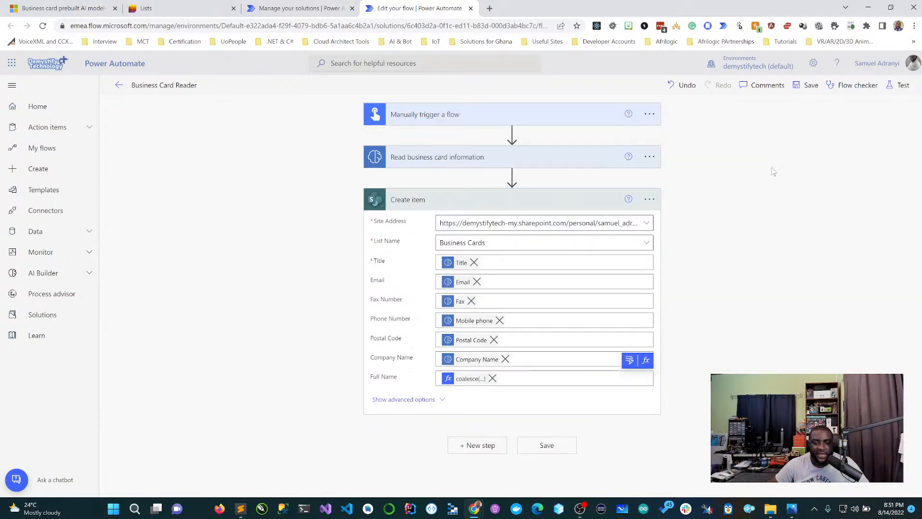
left_click(798, 88)
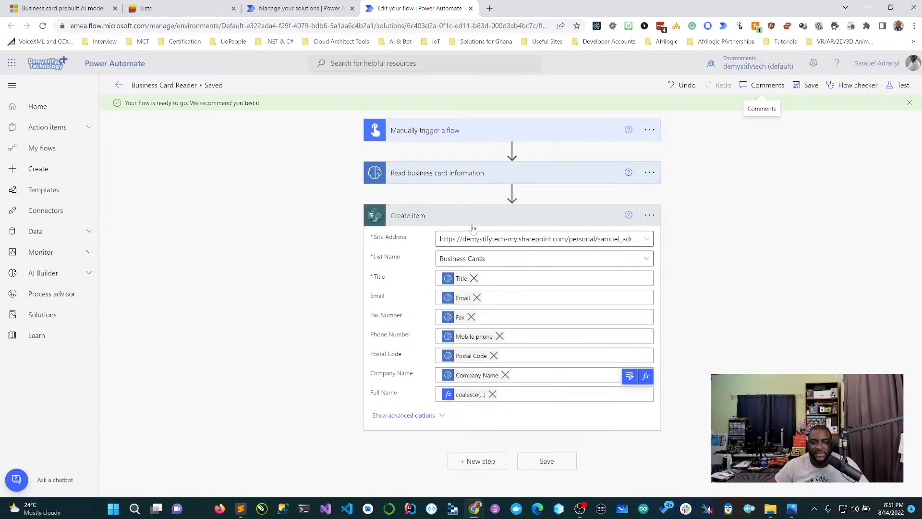
Step: Collapse the Create item action, look through the operations found for "sql" as a new step, and discard the empty step
left_click(501, 216)
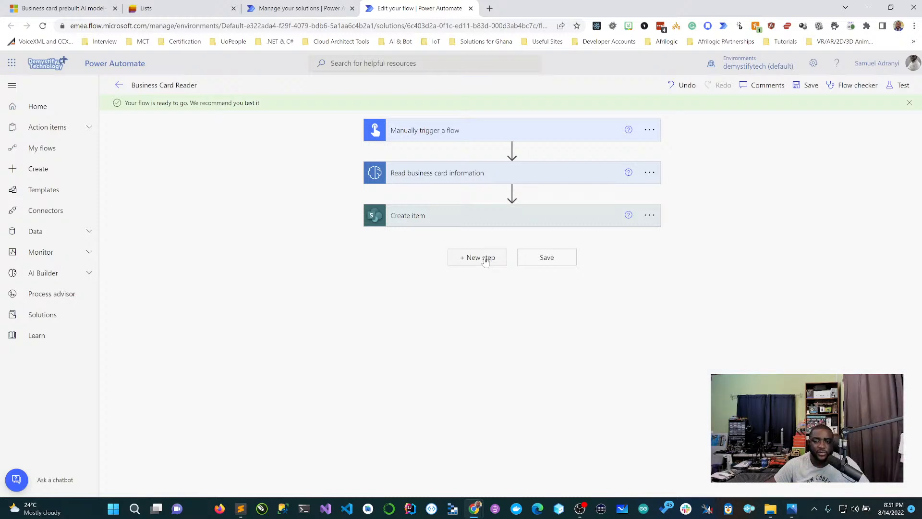
left_click(485, 260)
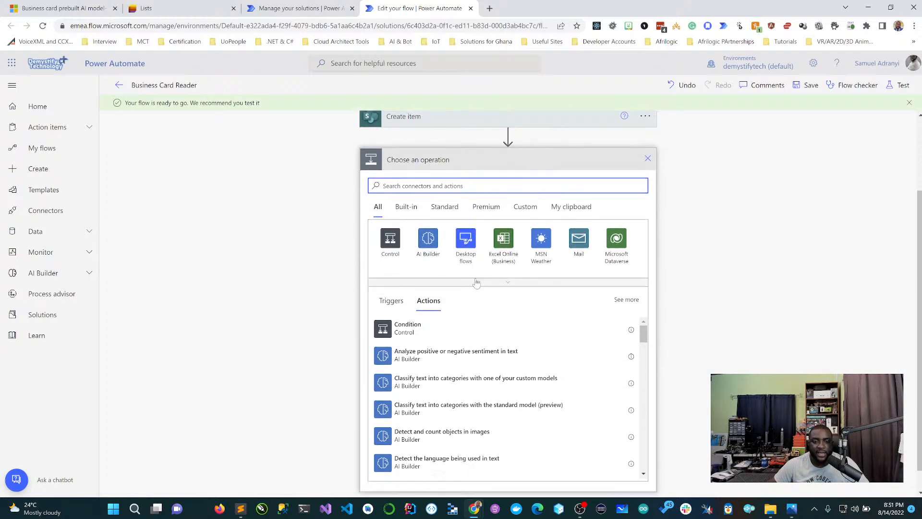
type("sql")
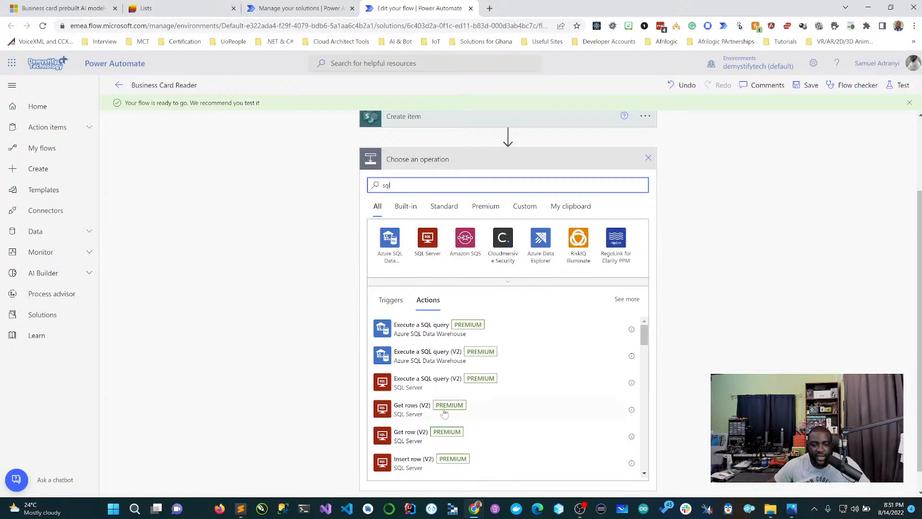
scroll(446, 388, "down", 5)
scroll(446, 388, "down", 8)
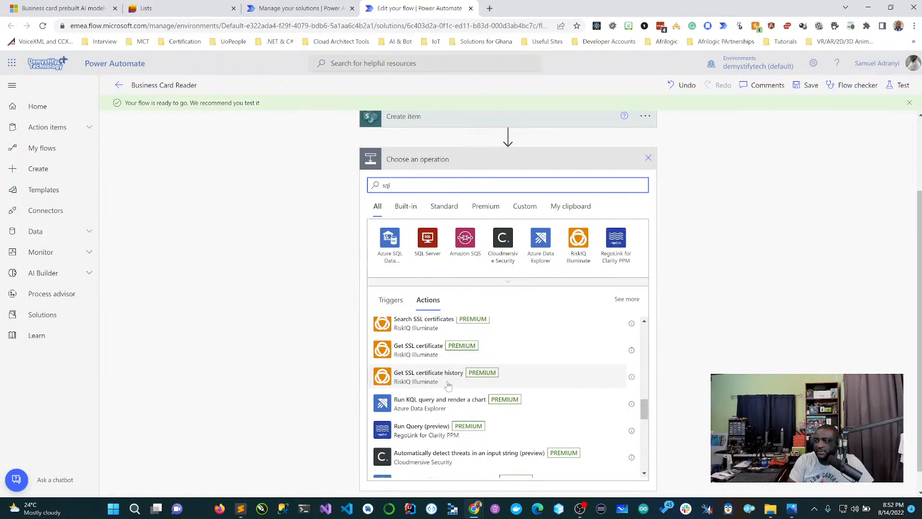
left_click(648, 158)
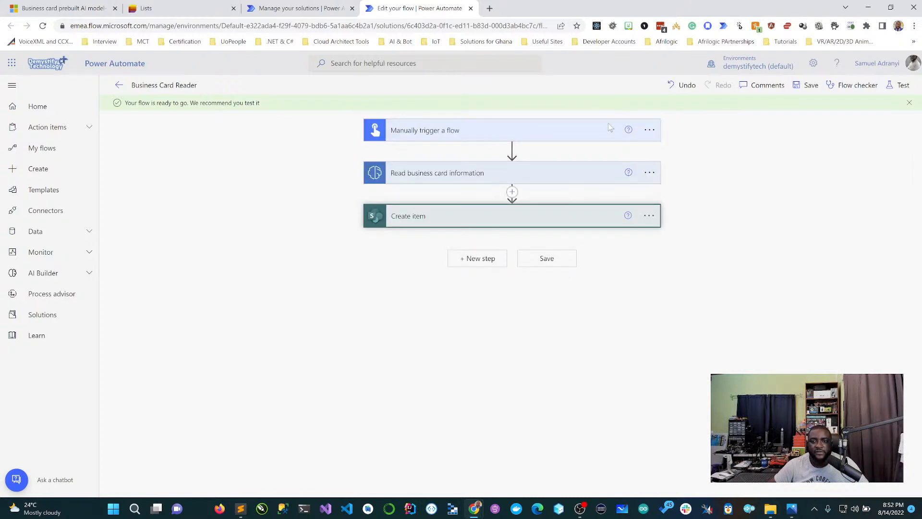
Step: Search Google for "business card" in a new browser tab and show the image results
left_click(489, 8)
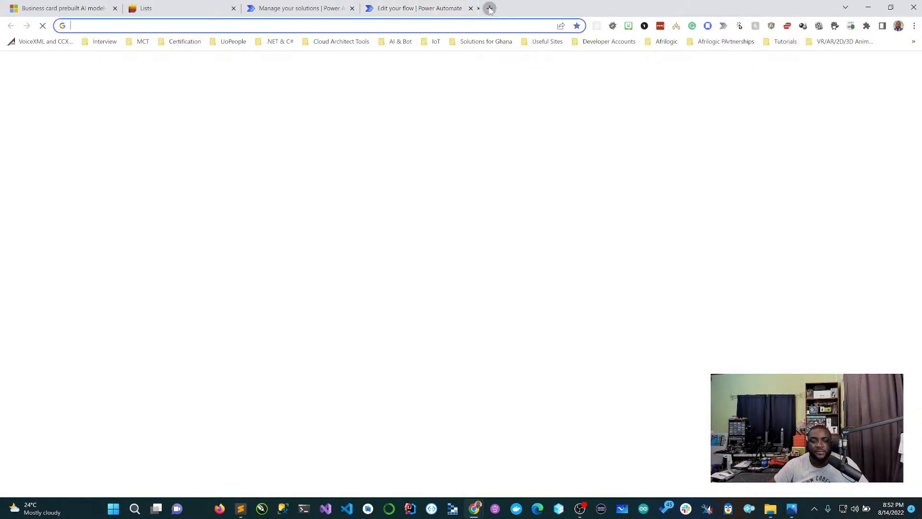
left_click(491, 210)
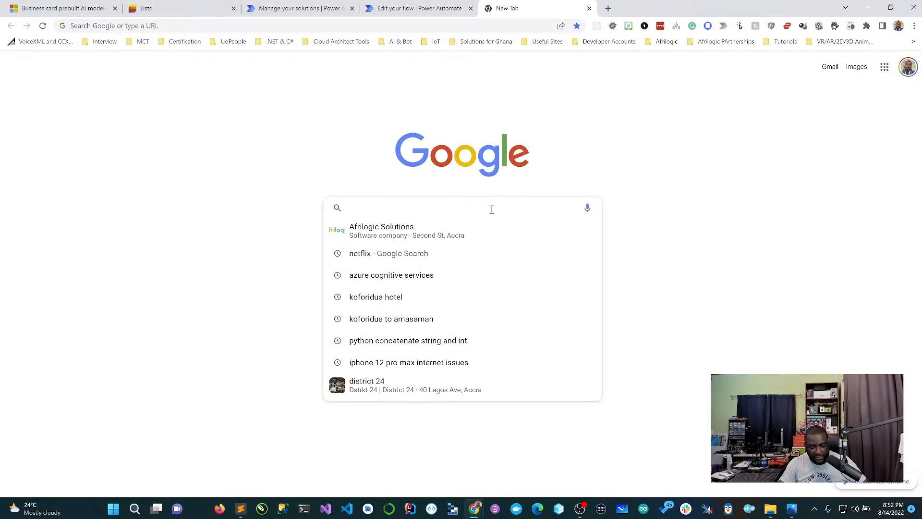
type("business card")
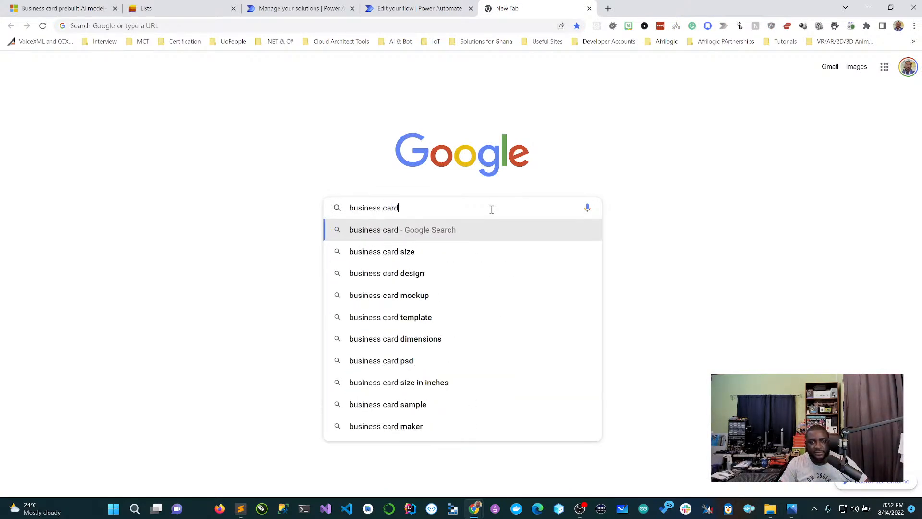
key("Return")
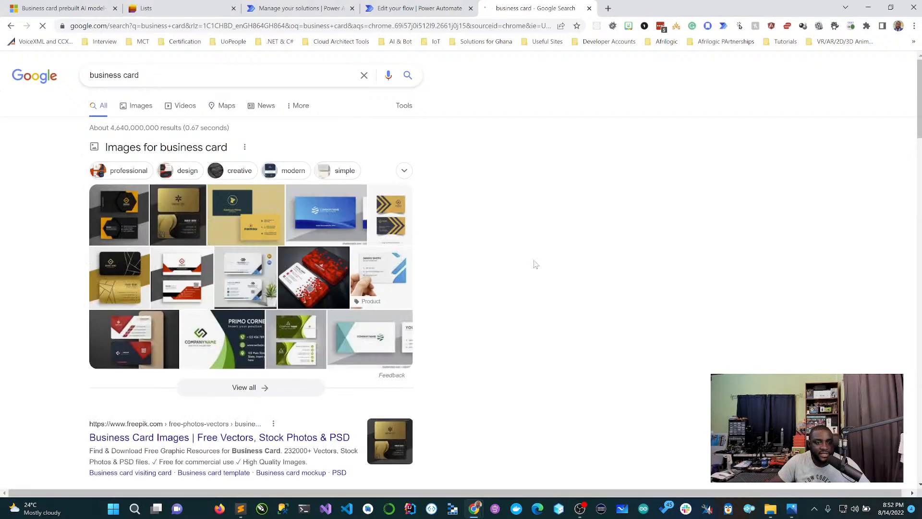
scroll(149, 78, "down", 1)
left_click(137, 58)
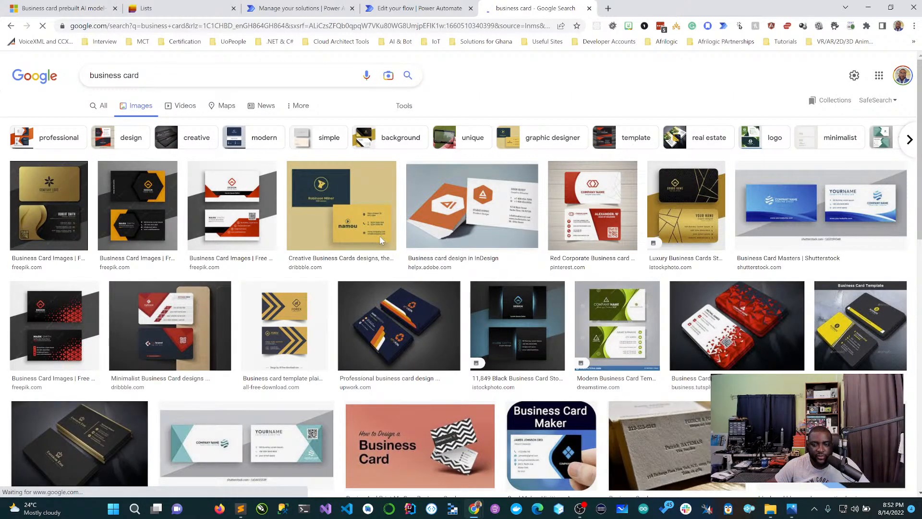
Step: Open the Business Card Maker image from Google Play and save it as the PNG file card_1 in the power_platform folder
scroll(382, 241, "down", 1)
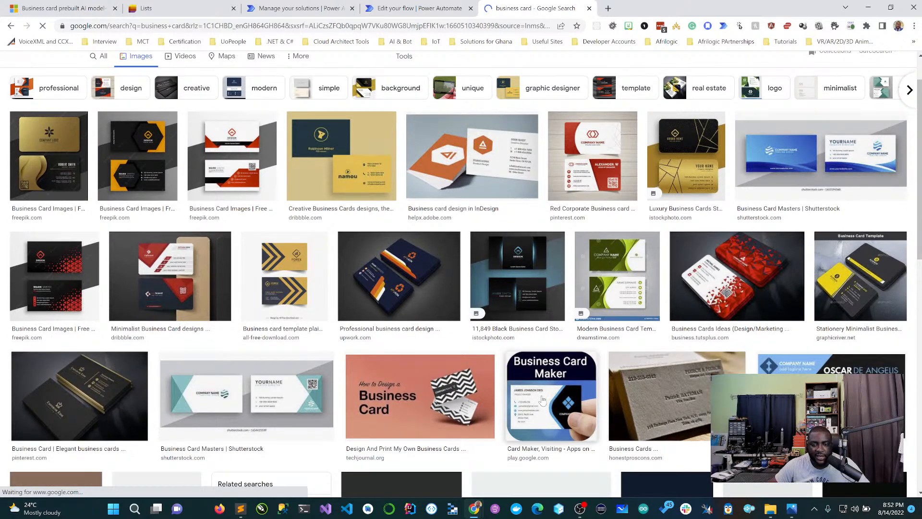
left_click(543, 399)
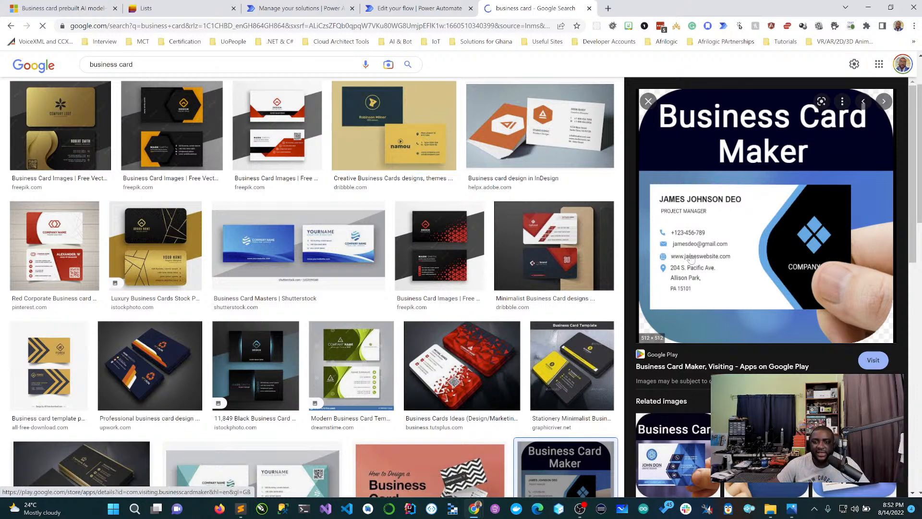
right_click(718, 226)
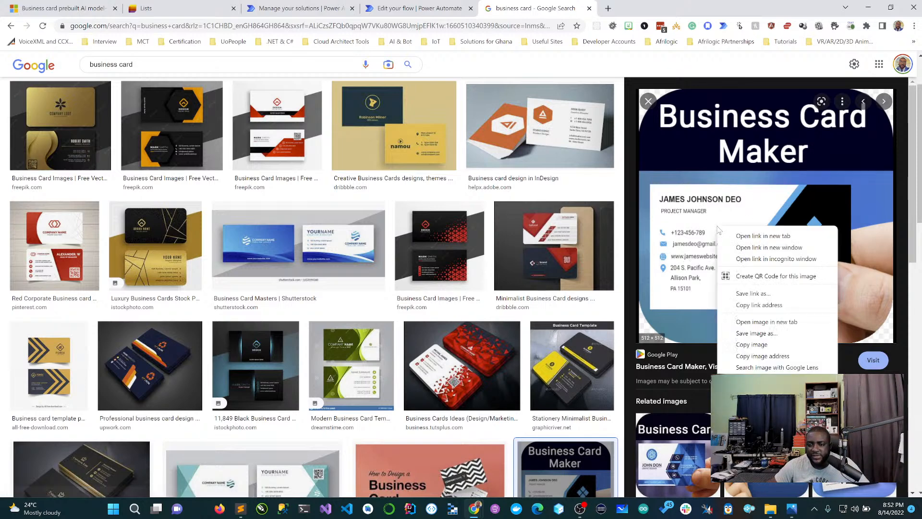
left_click(782, 334)
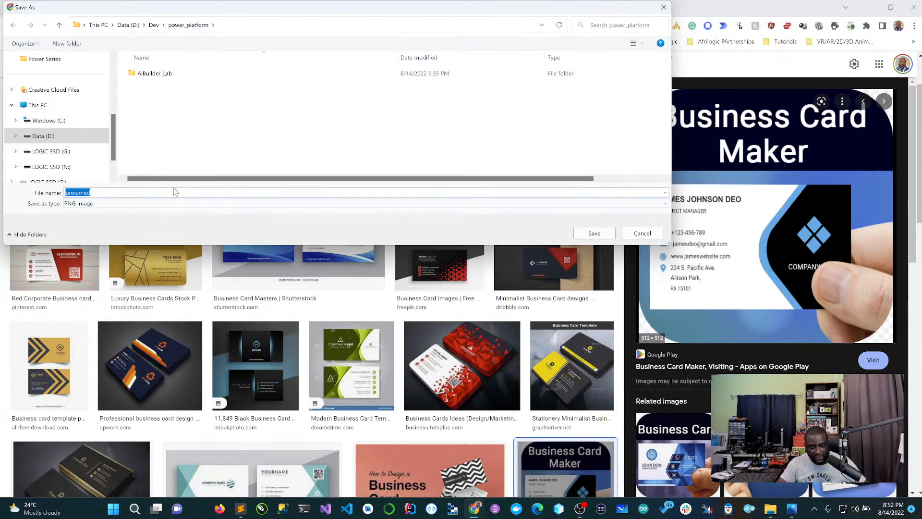
type("card_1")
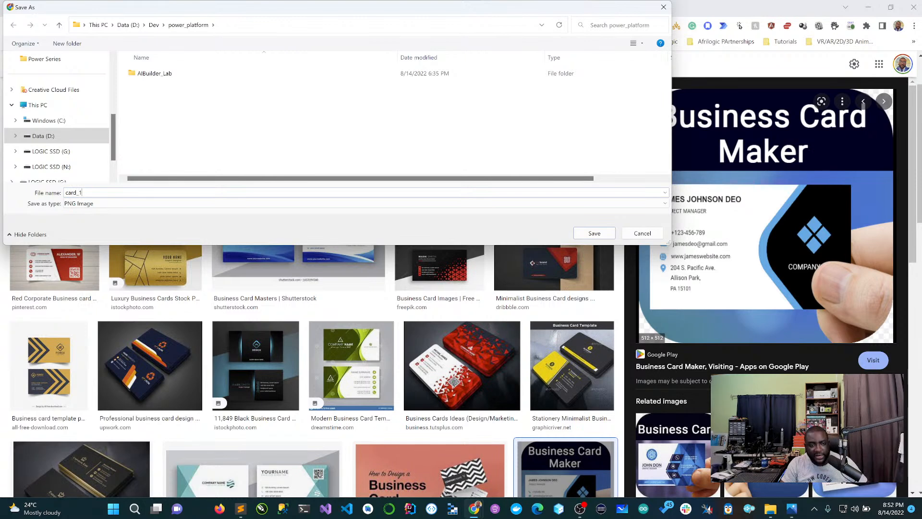
key("Return")
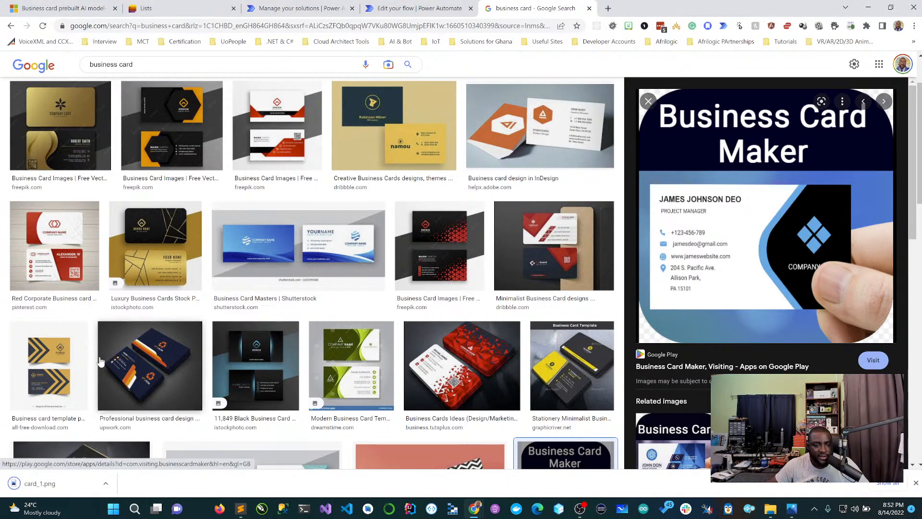
Step: Browse the business card image results and preview the Red Corporate Business card image from Pinterest
scroll(164, 353, "down", 3)
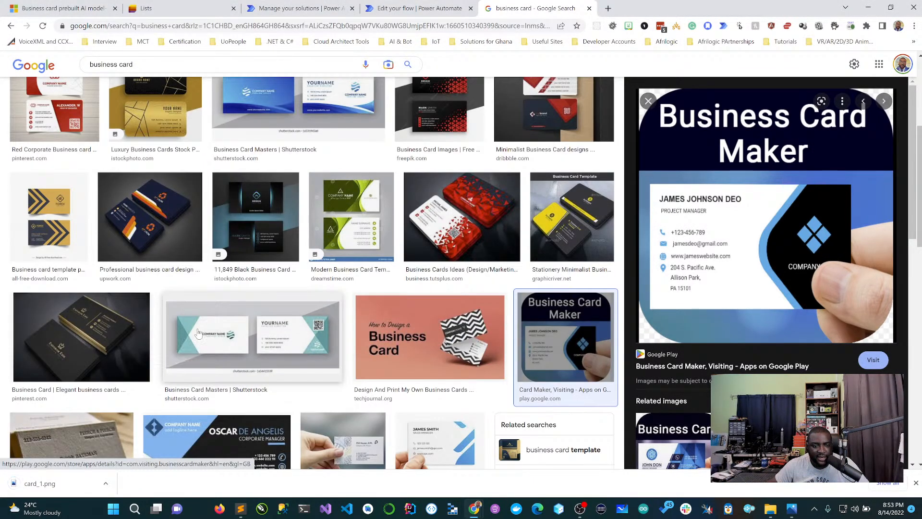
scroll(298, 262, "down", 1)
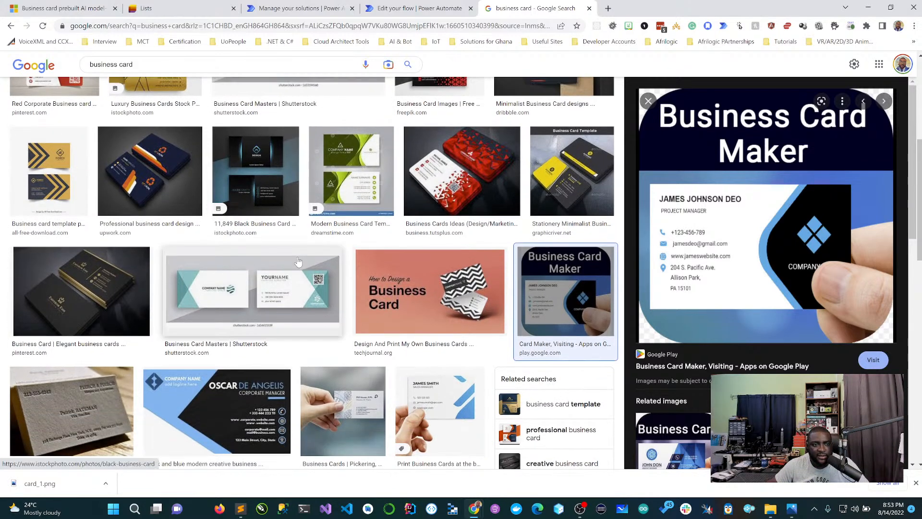
scroll(298, 256, "up", 2)
left_click(43, 166)
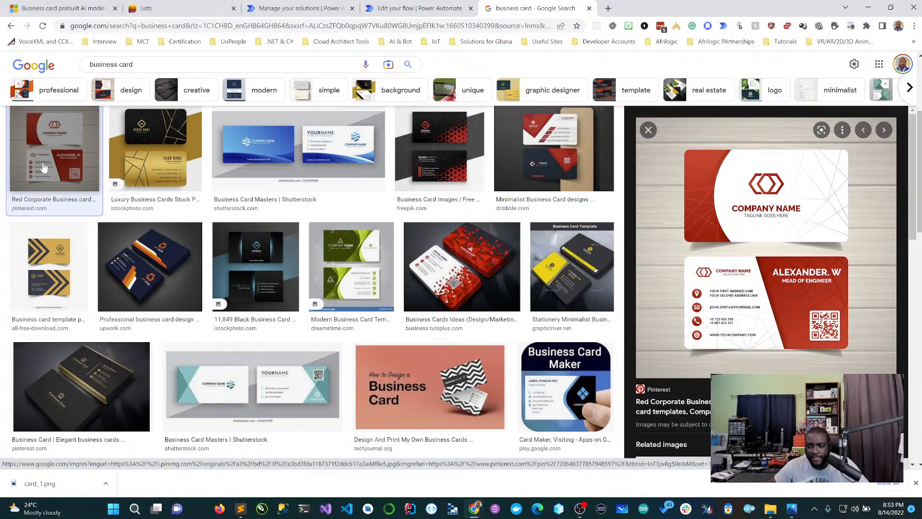
scroll(569, 325, "down", 4)
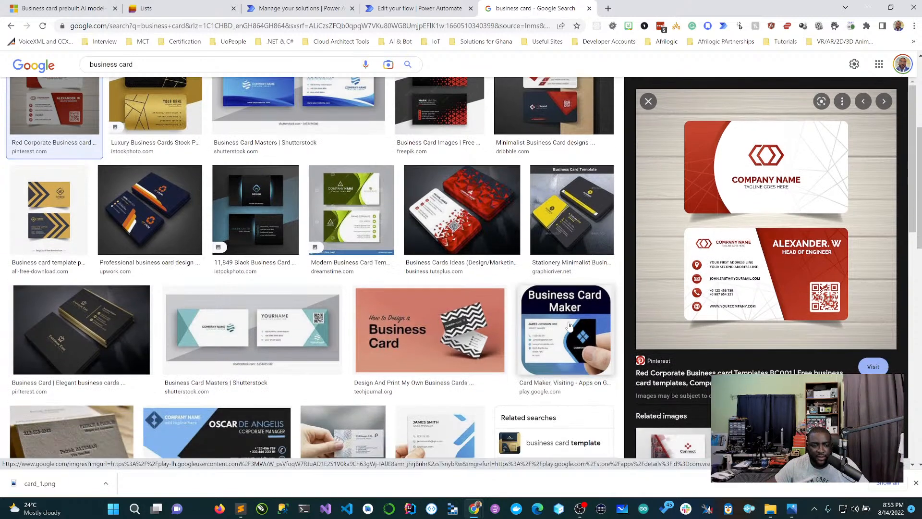
scroll(569, 325, "down", 3)
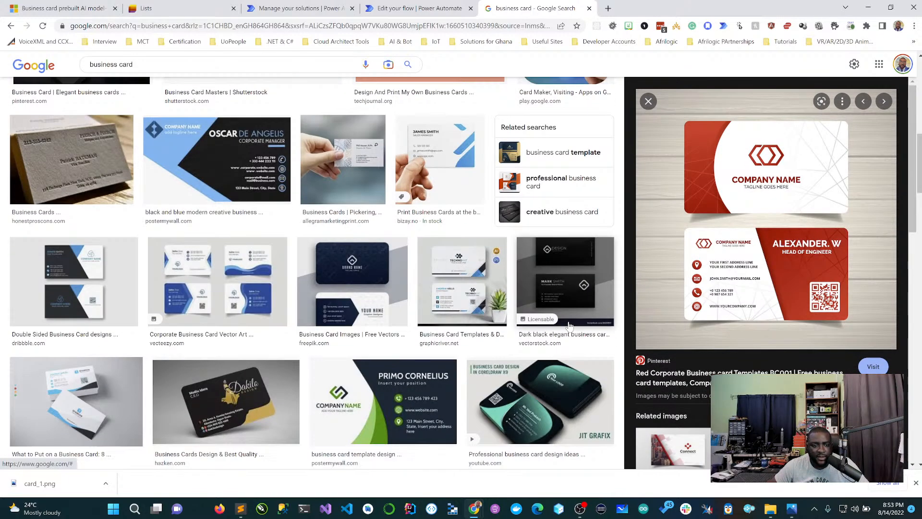
scroll(569, 326, "down", 4)
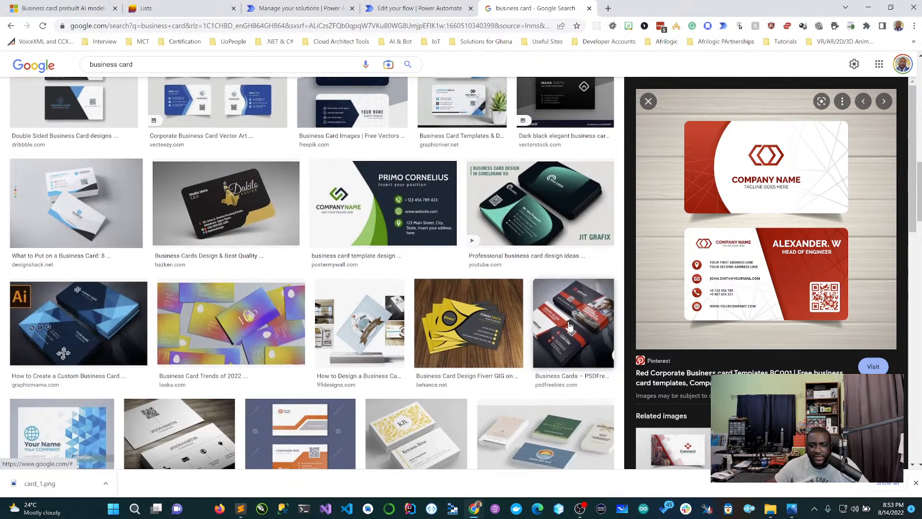
scroll(569, 325, "down", 1)
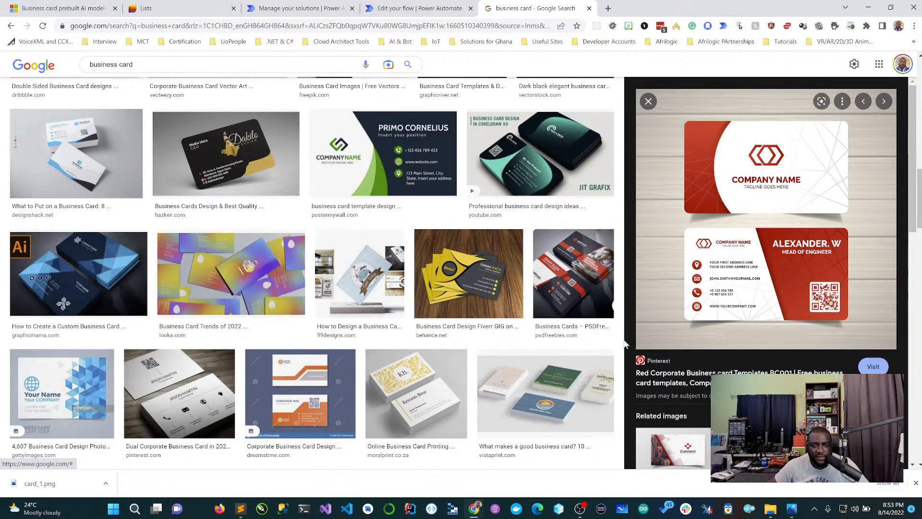
Step: Save the previewed red business card image as card_2 in the power_platform folder and close the image search tab
right_click(763, 239)
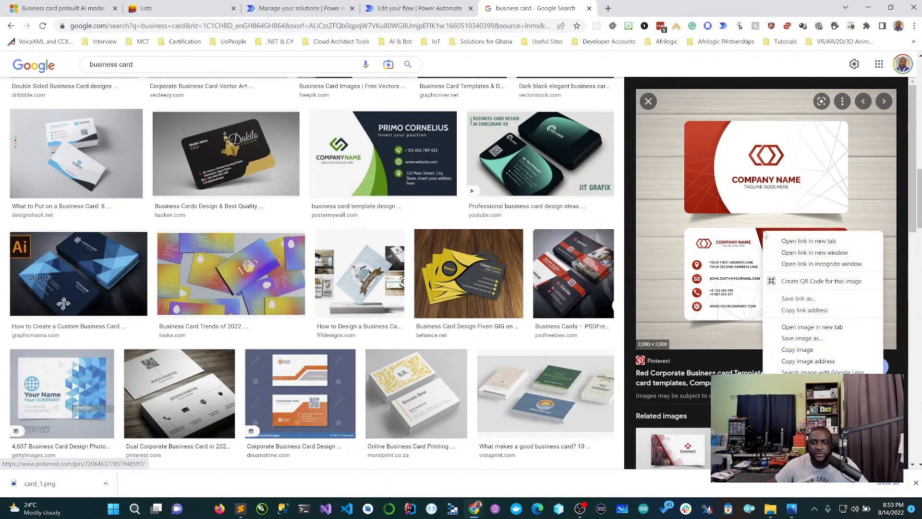
left_click(808, 339)
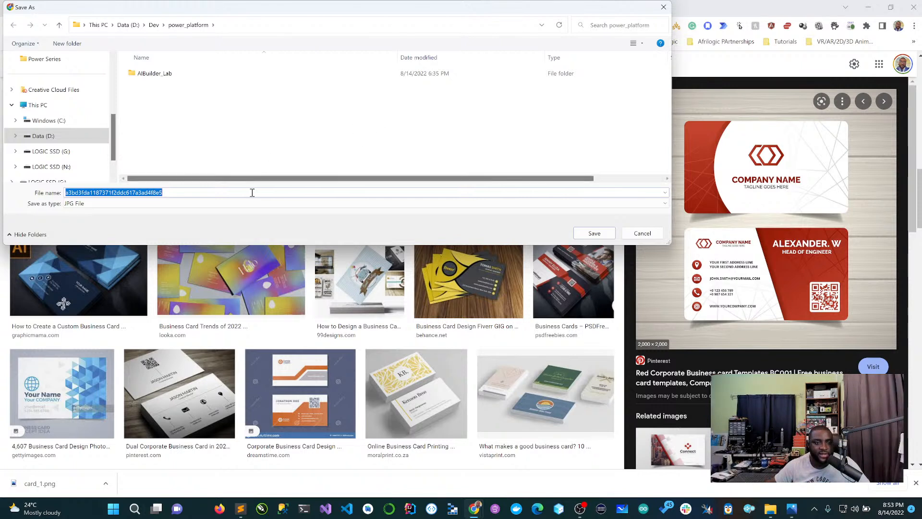
type("card")
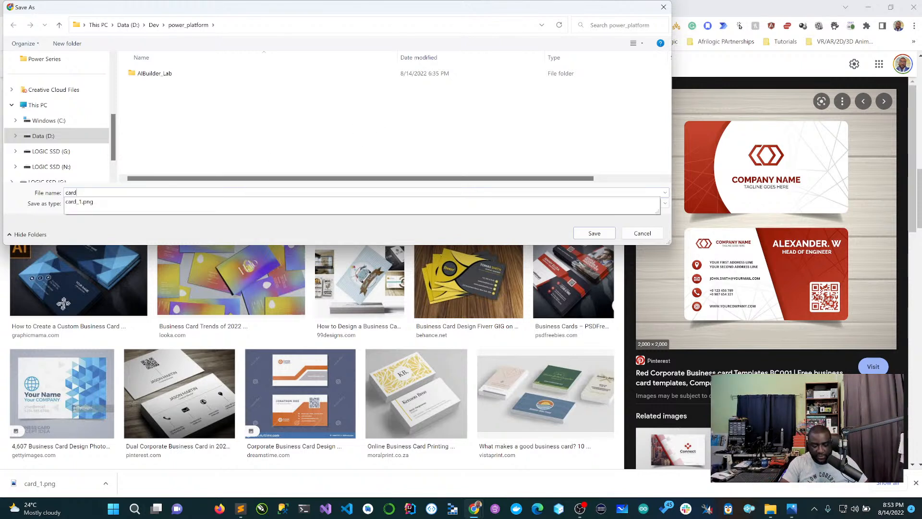
type("_2")
key("Return")
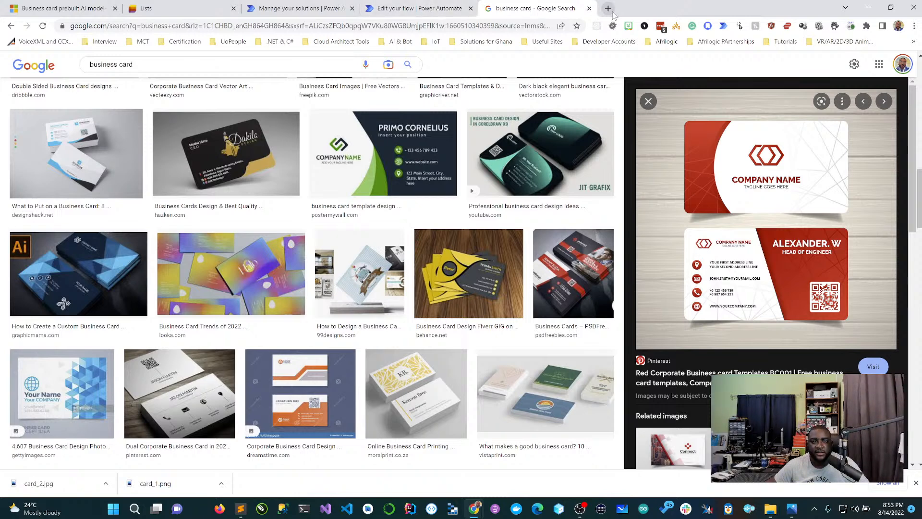
left_click(589, 8)
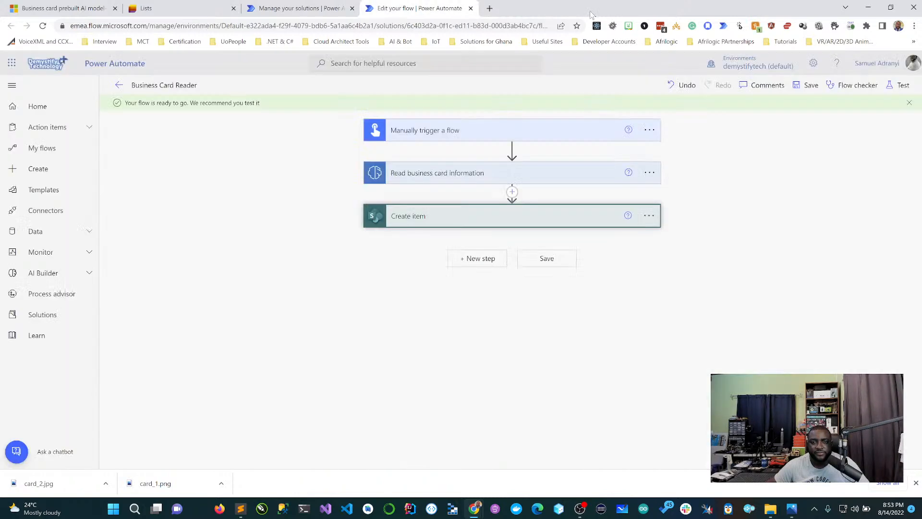
Step: Start a manual test of the Business Card Reader flow
left_click(899, 86)
left_click(797, 110)
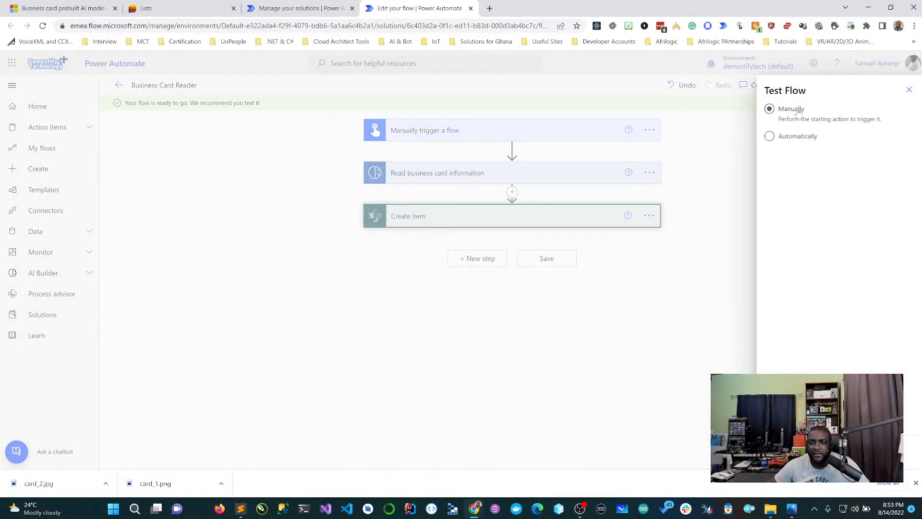
left_click(787, 451)
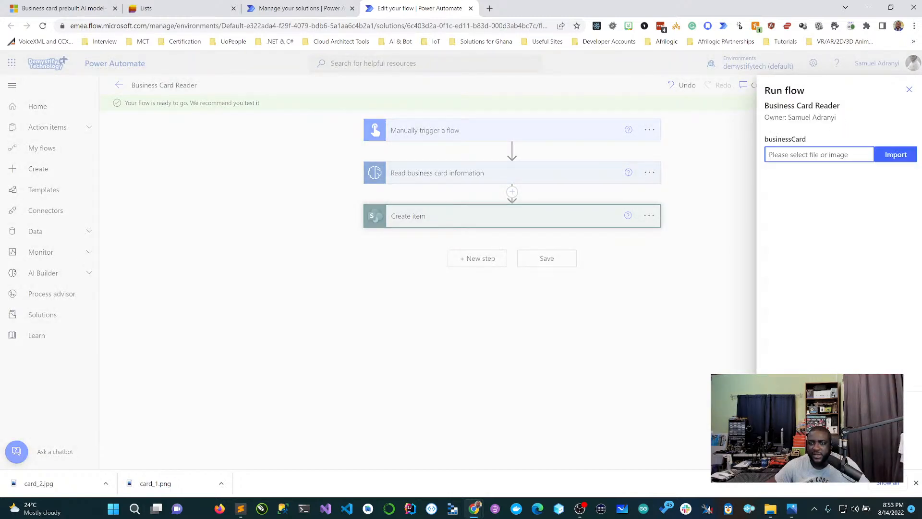
Step: Import card_1 from the Dev > power_platform folder on drive D: as the businessCard input and run the flow
left_click(890, 161)
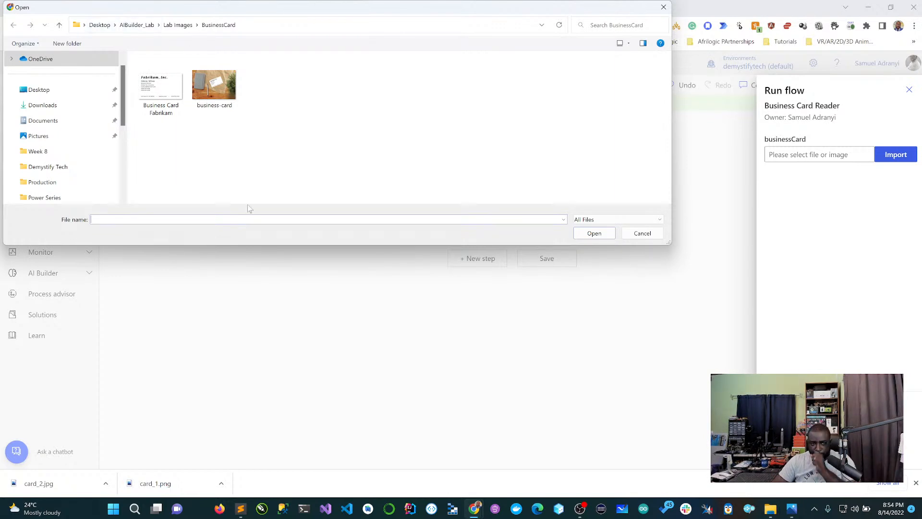
scroll(53, 183, "down", 2)
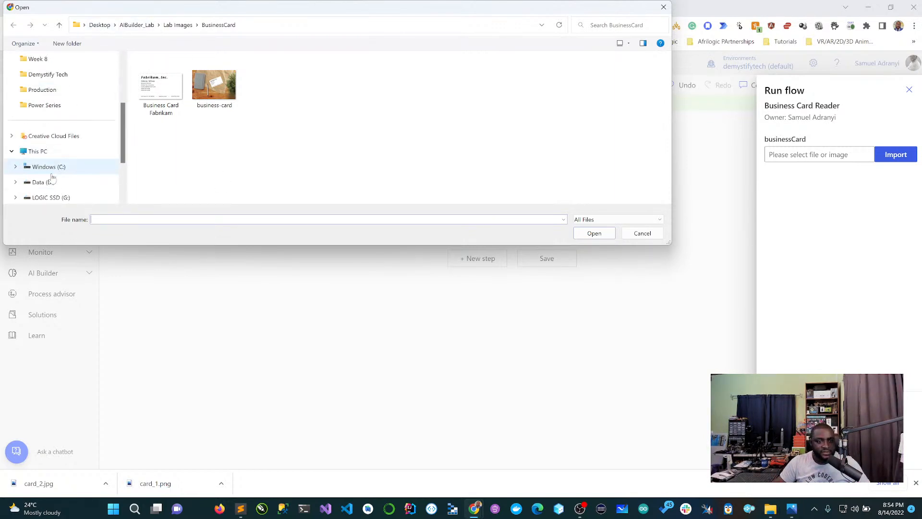
left_click(51, 186)
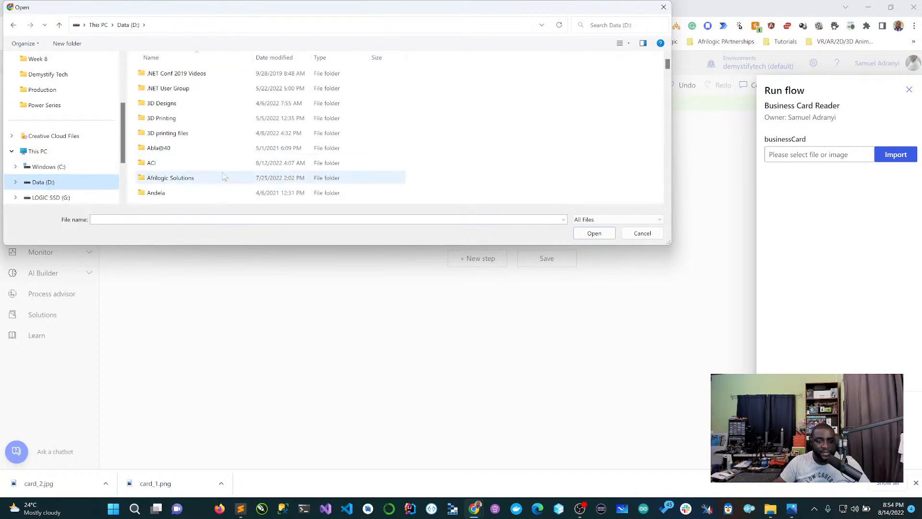
left_click(155, 177)
key("d")
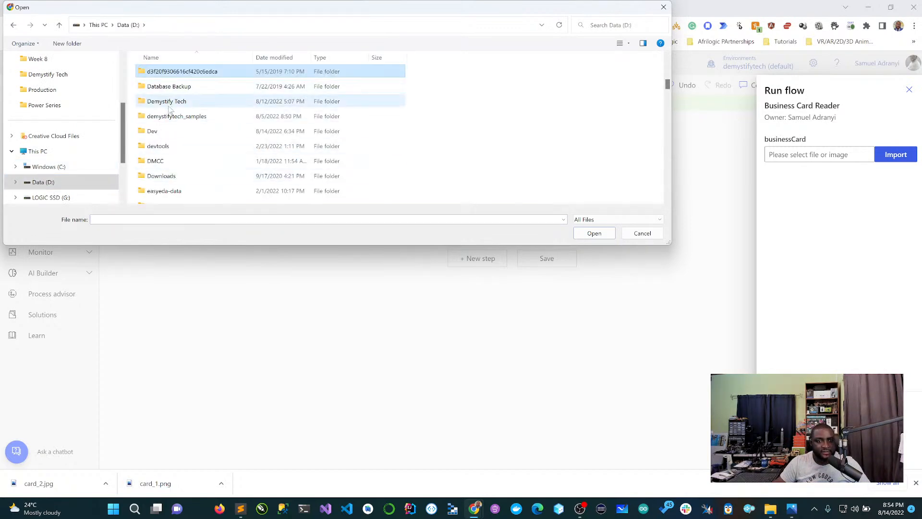
left_click(169, 130)
double_click(169, 130)
left_click(173, 110)
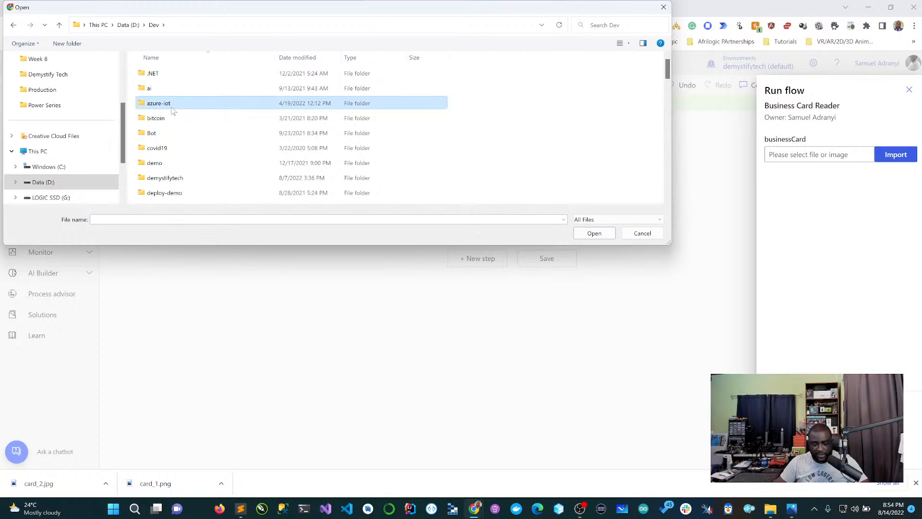
key("p")
key("o")
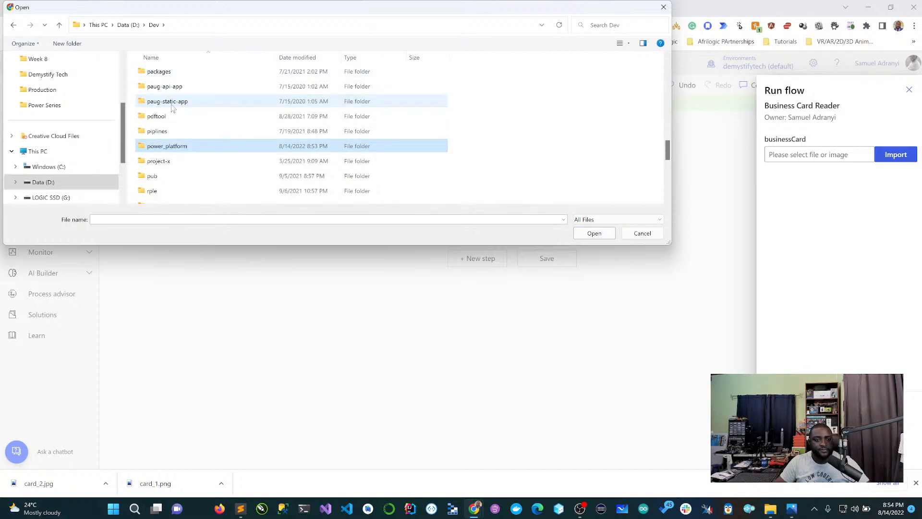
double_click(175, 149)
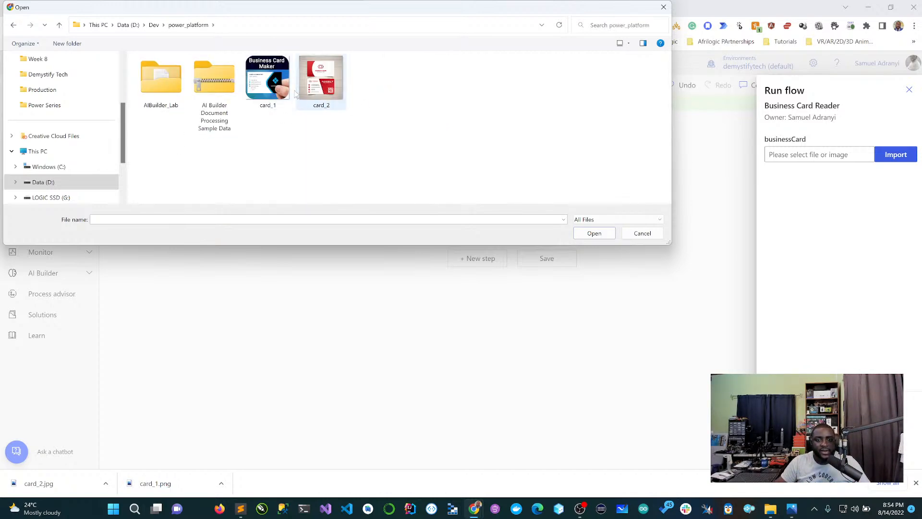
left_click(265, 80)
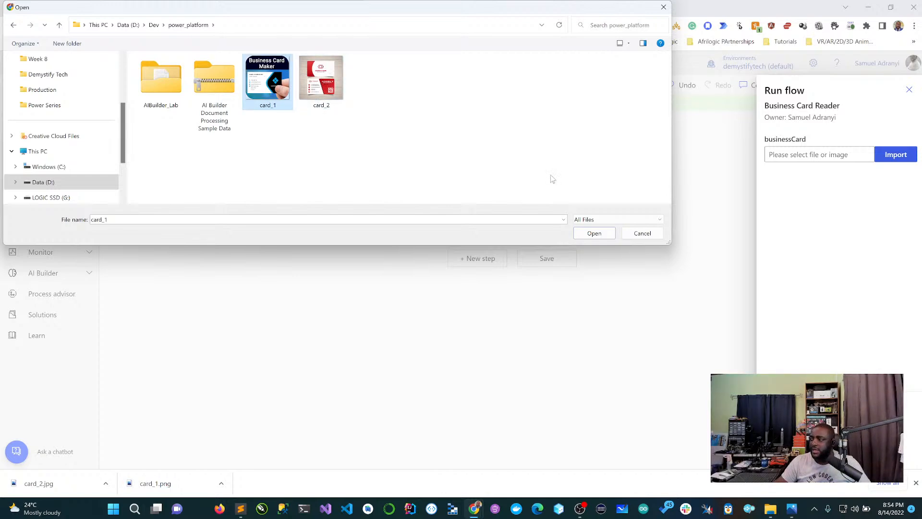
left_click(595, 236)
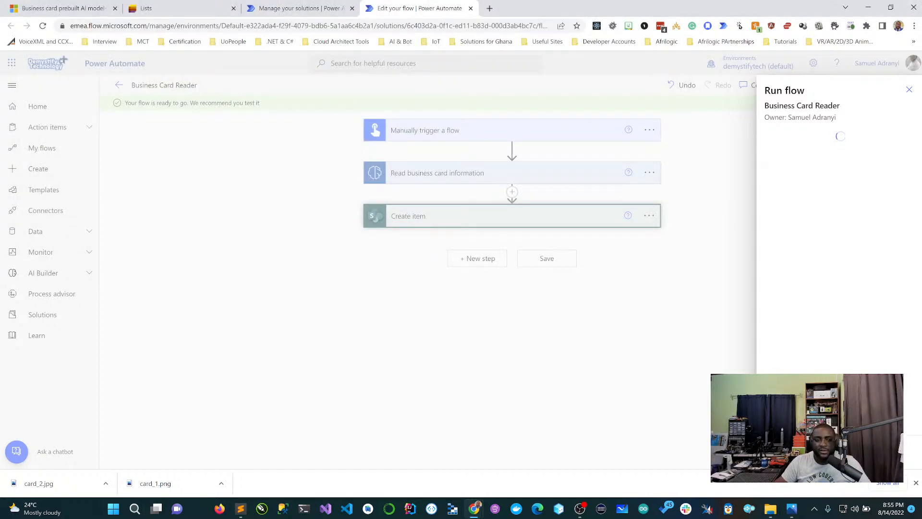
key("alt+Tab")
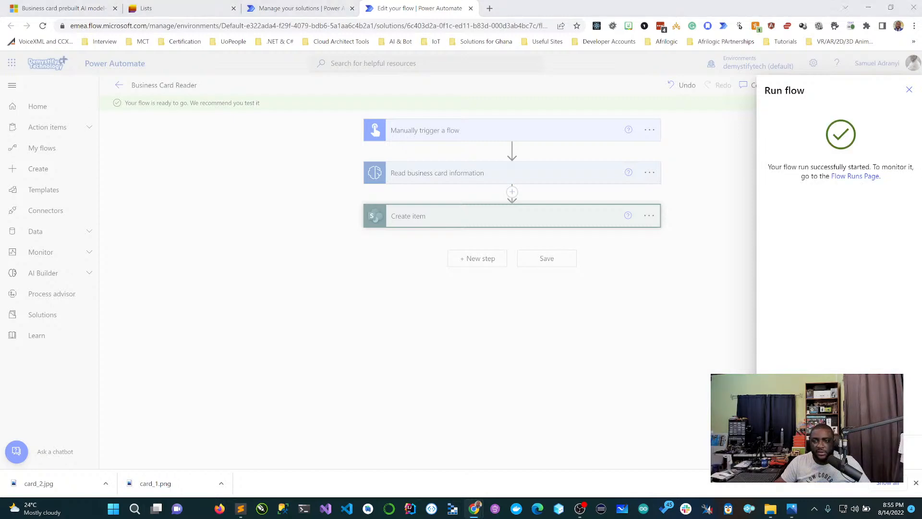
left_click(511, 8)
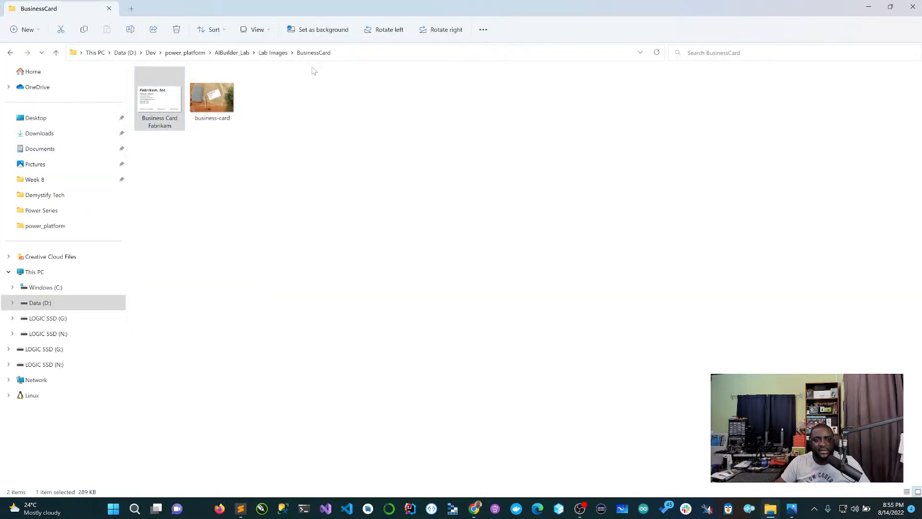
left_click(868, 10)
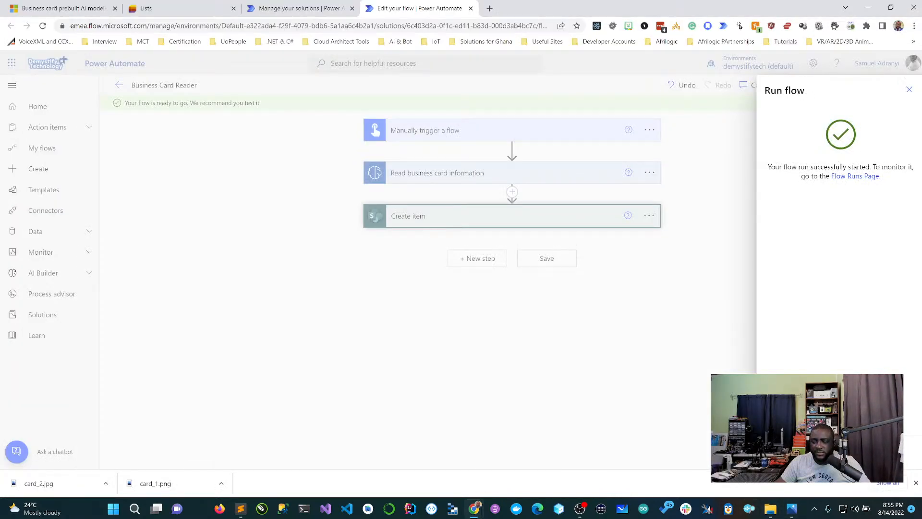
Step: Dismiss the Run flow pane and examine the Create item action's inputs and outputs in the run history
left_click(909, 88)
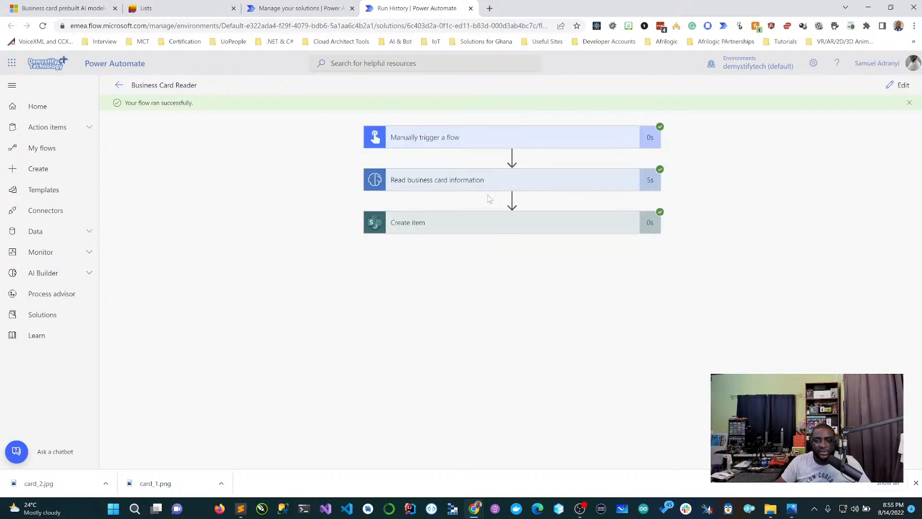
left_click(504, 223)
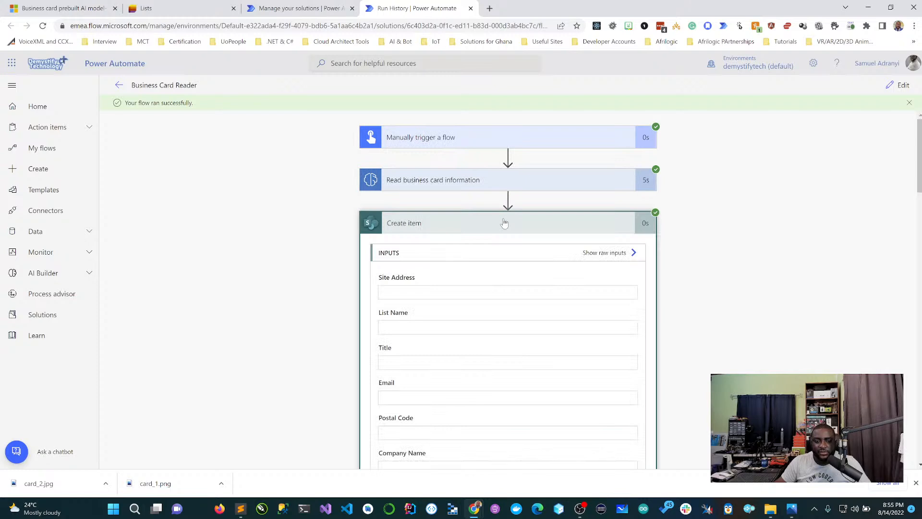
scroll(504, 223, "down", 3)
scroll(504, 223, "up", 1)
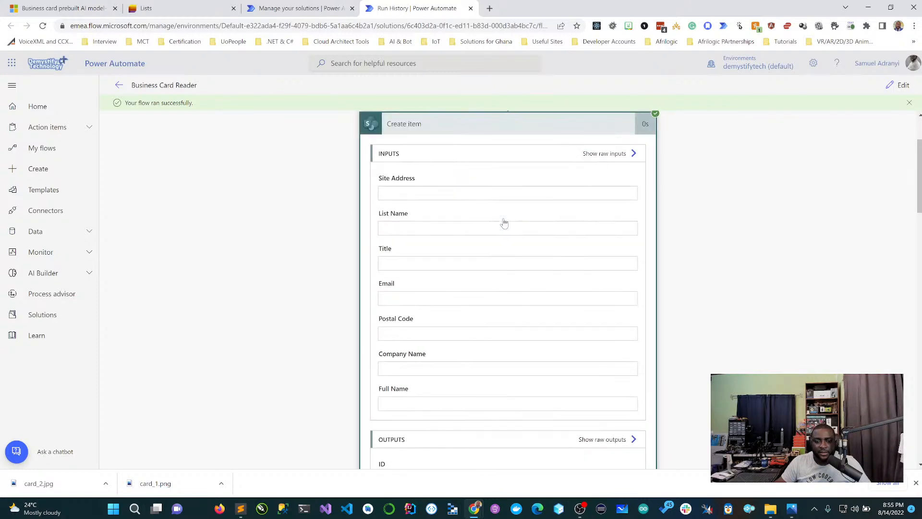
scroll(504, 223, "up", 2)
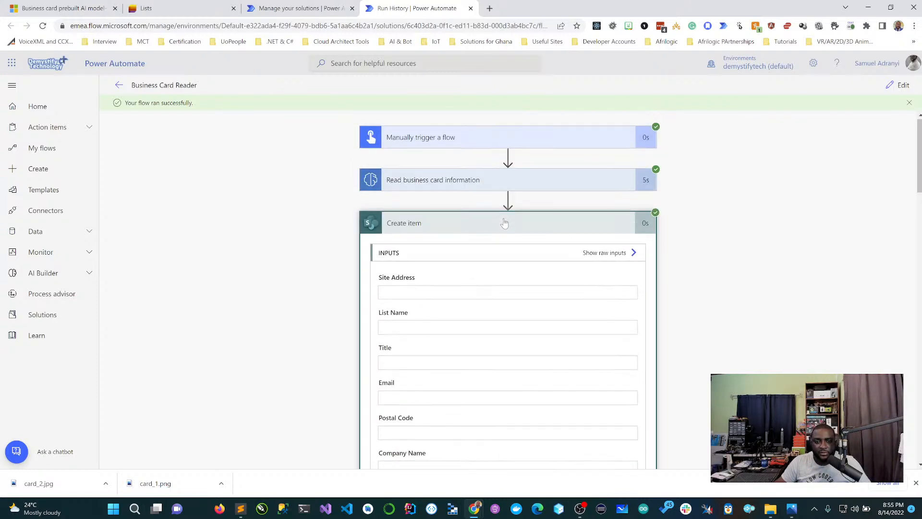
scroll(500, 238, "down", 3)
scroll(495, 240, "up", 1)
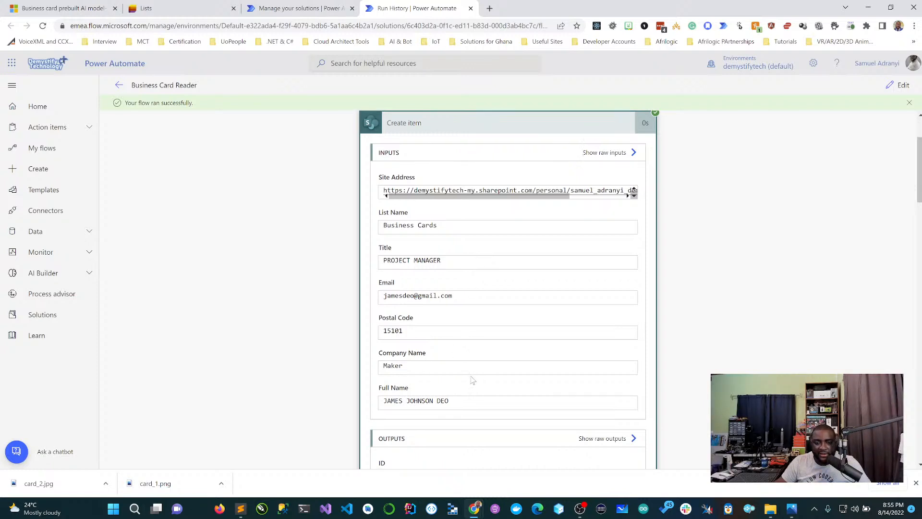
scroll(472, 379, "down", 1)
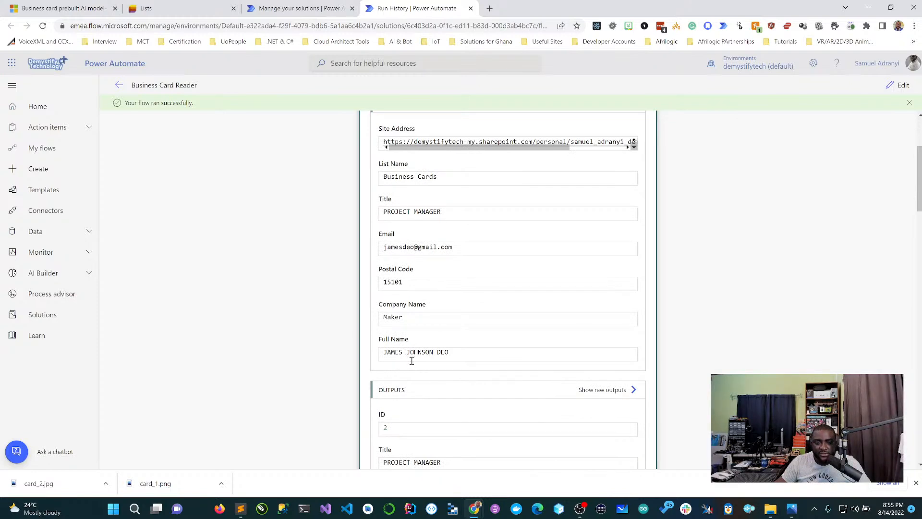
scroll(578, 346, "down", 3)
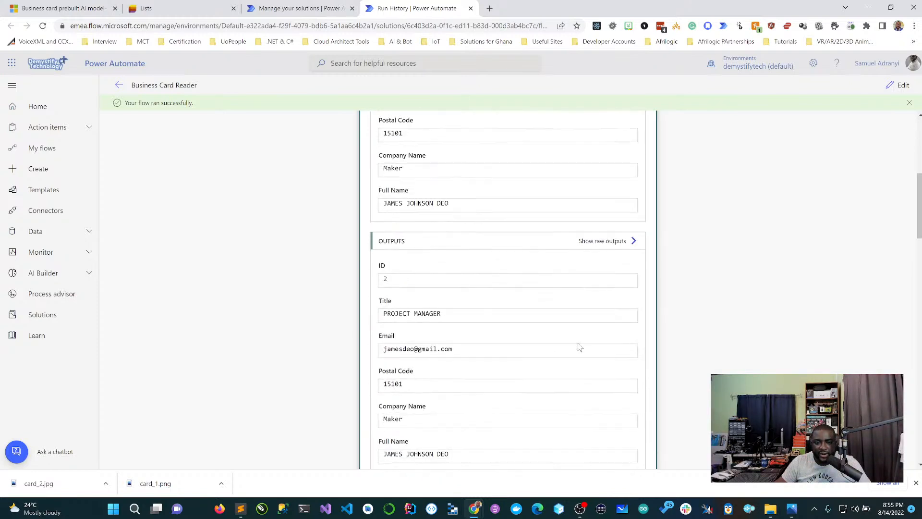
Step: Open the Business Cards list in Microsoft Lists to check the stored card details
left_click(192, 8)
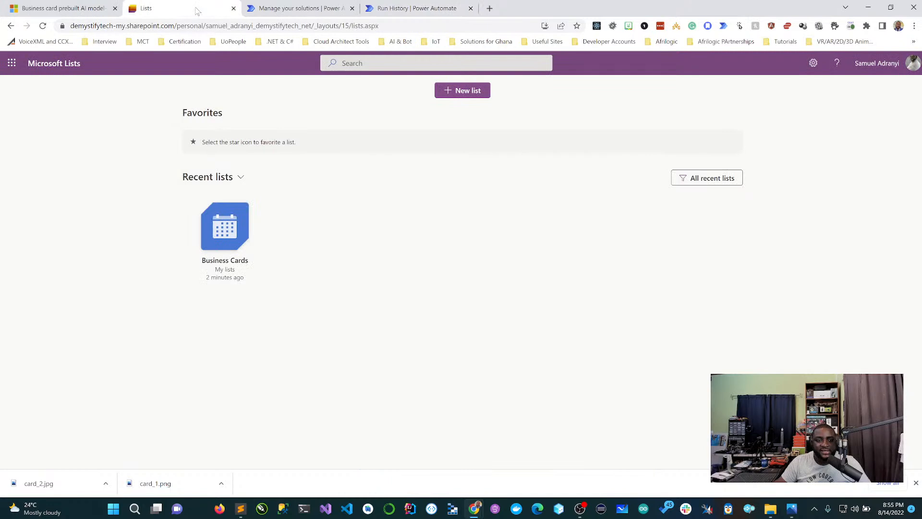
left_click(226, 235)
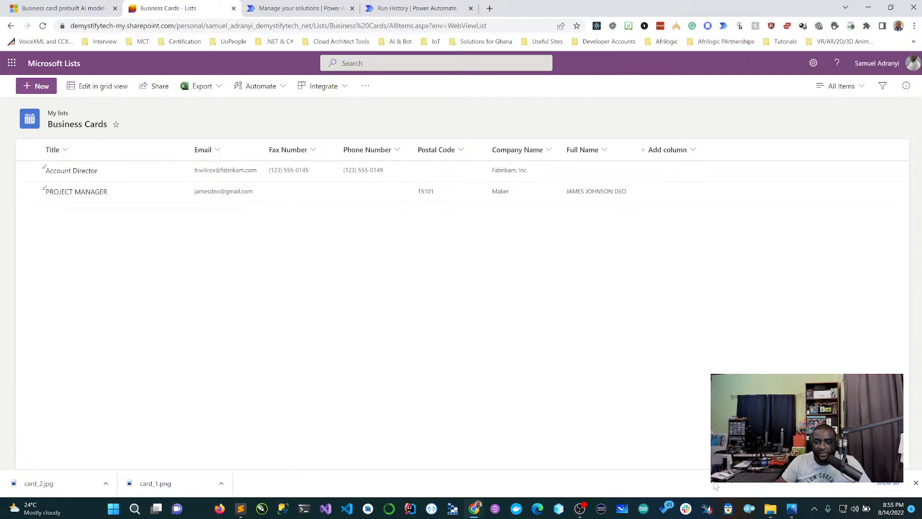
Step: Open the card_1 image from Dev > power_platform on drive D:, clear the other windows, and place it over the Business Cards list
left_click(771, 510)
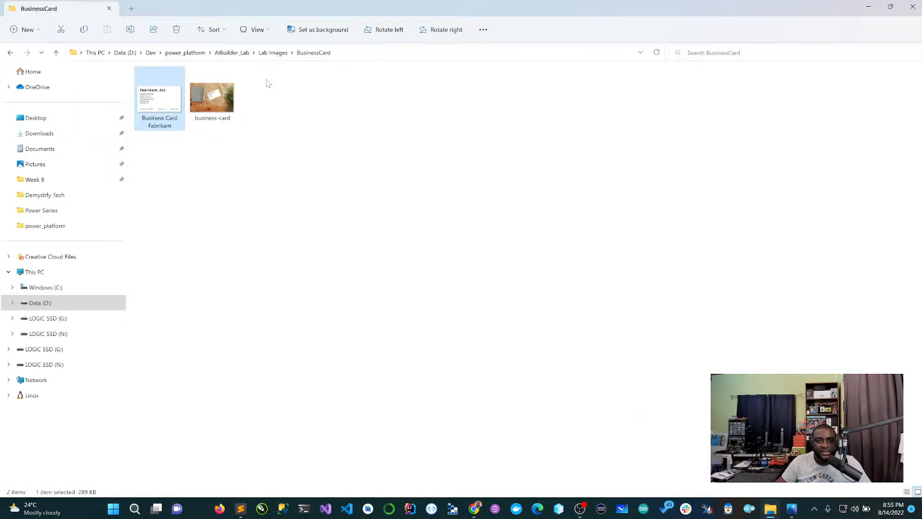
left_click(183, 56)
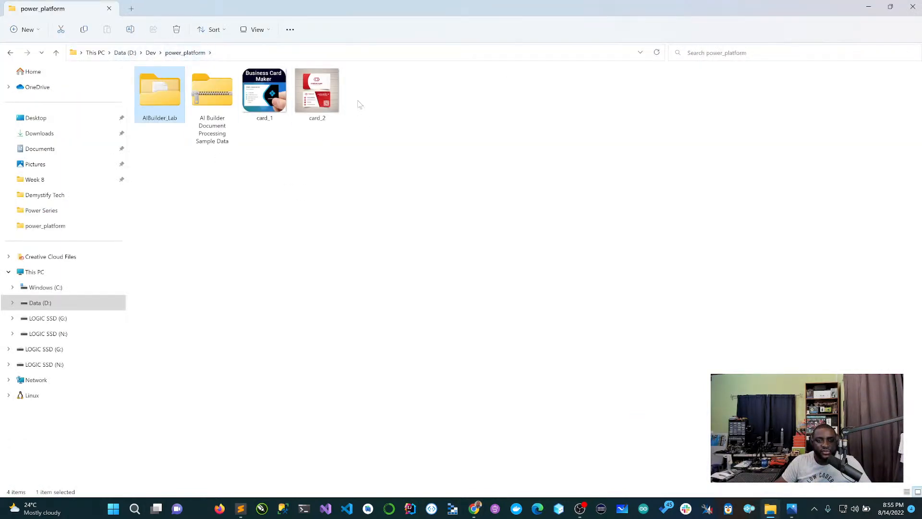
left_click(267, 92)
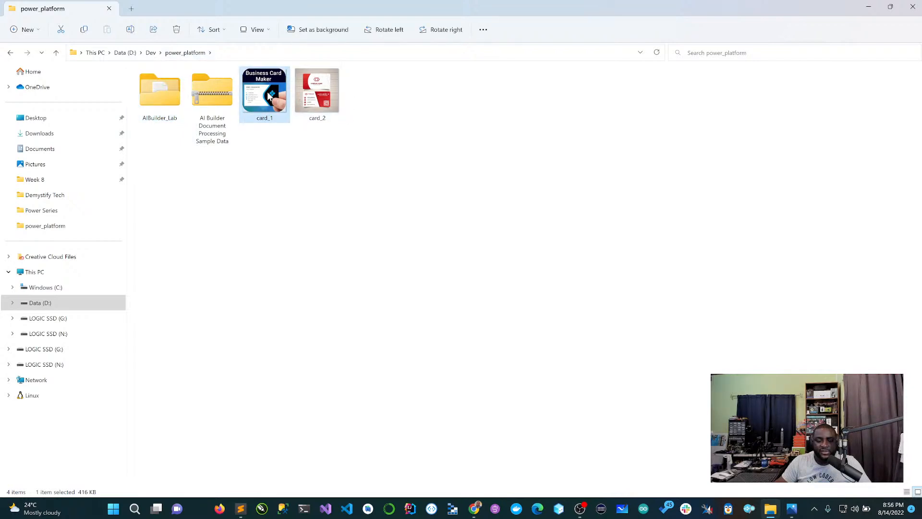
double_click(267, 94)
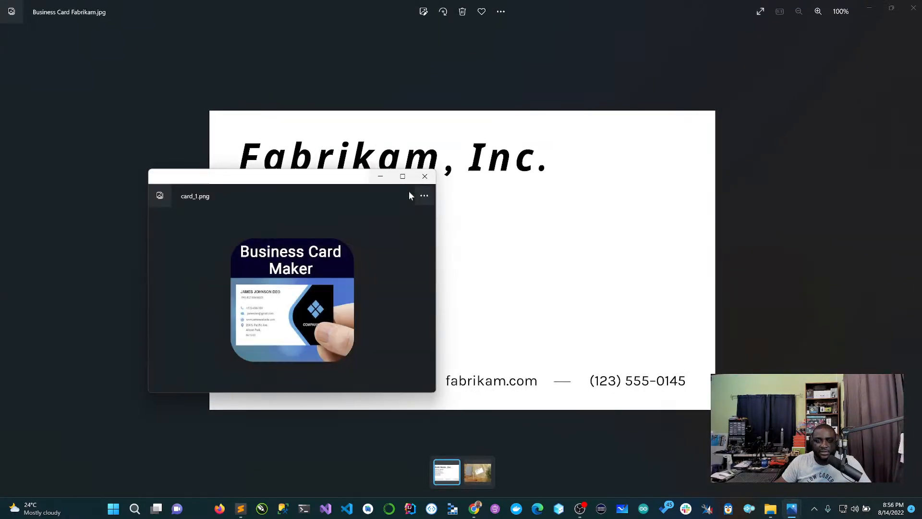
left_click(913, 9)
left_click(869, 9)
left_click_drag(256, 182, 249, 223)
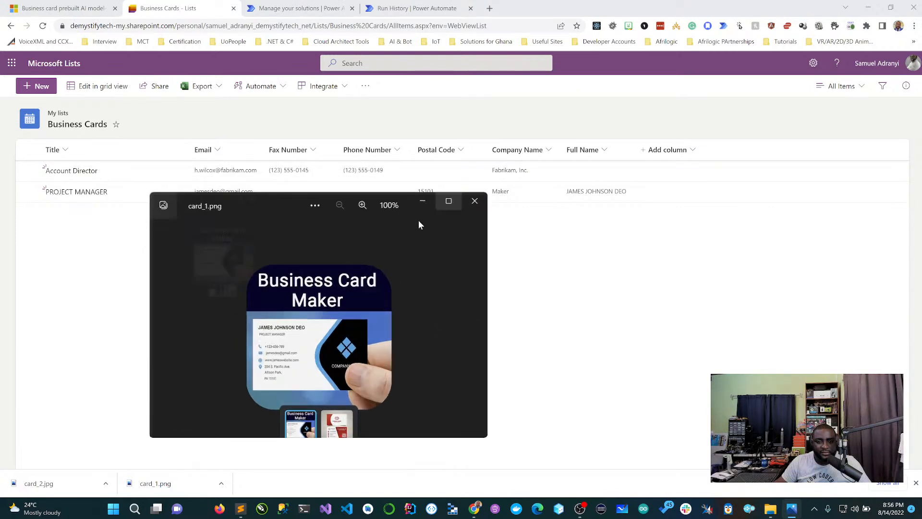
Step: Enlarge the card_1 image, compare its details with the PROJECT MANAGER entry in the list, and close the image
left_click(417, 219)
left_click(818, 12)
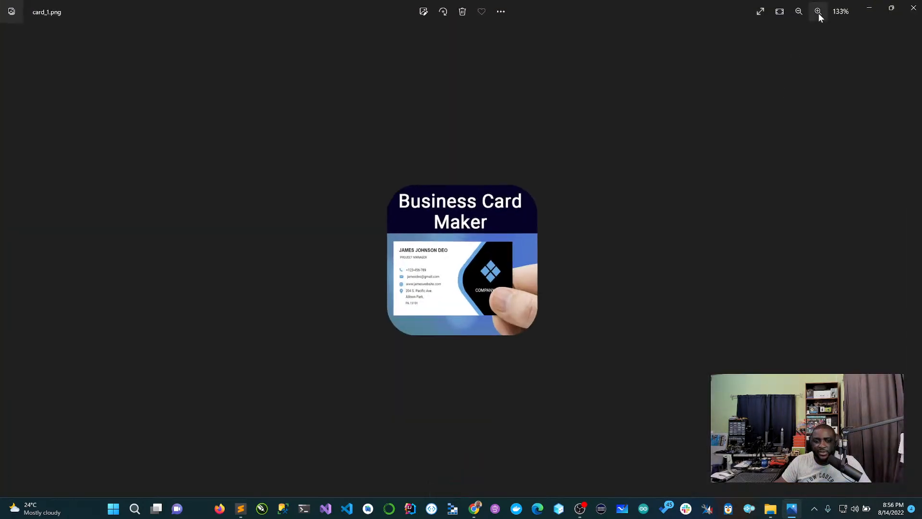
left_click(818, 12)
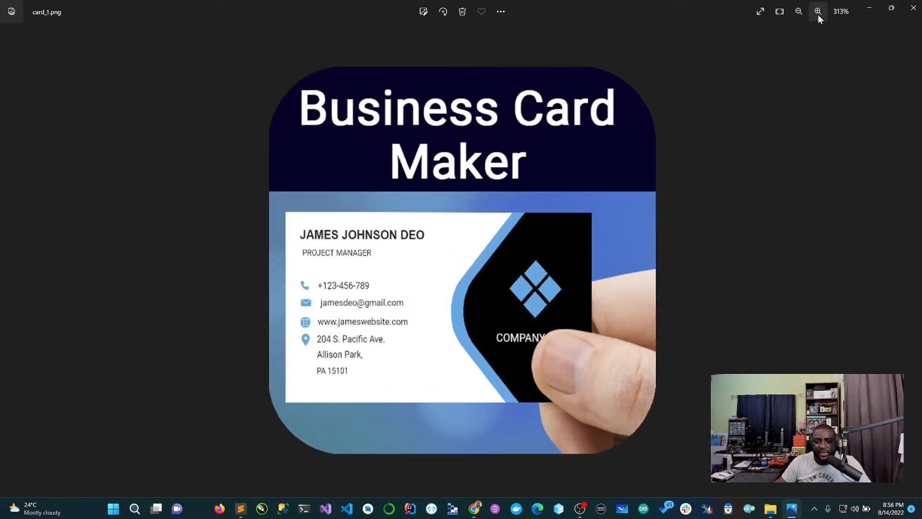
left_click(892, 9)
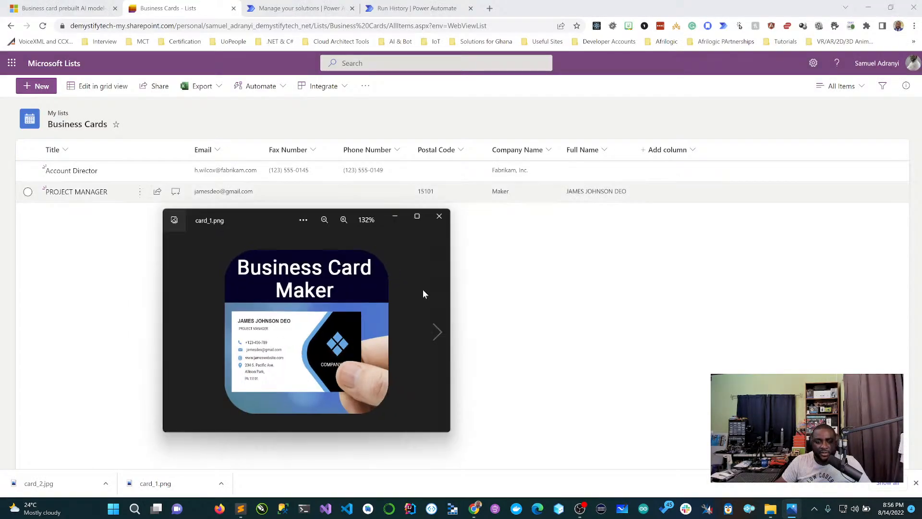
left_click(343, 220)
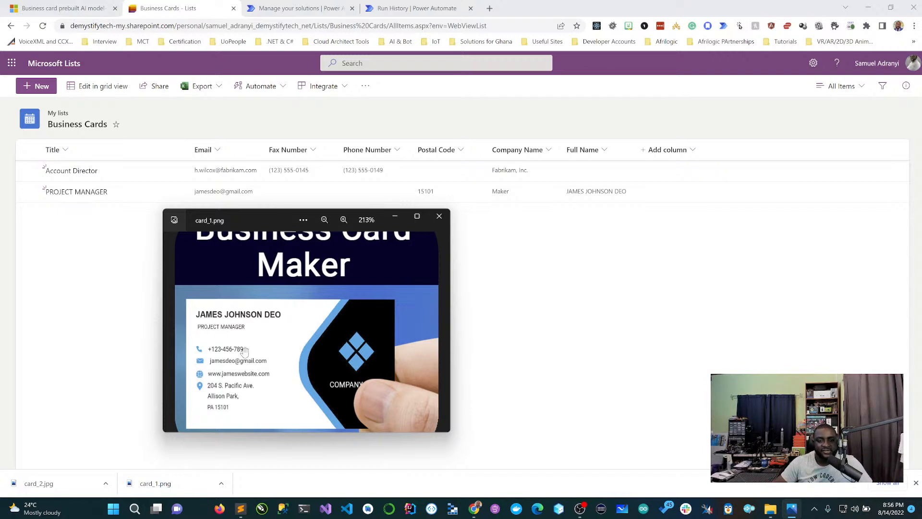
left_click_drag(261, 216, 265, 217)
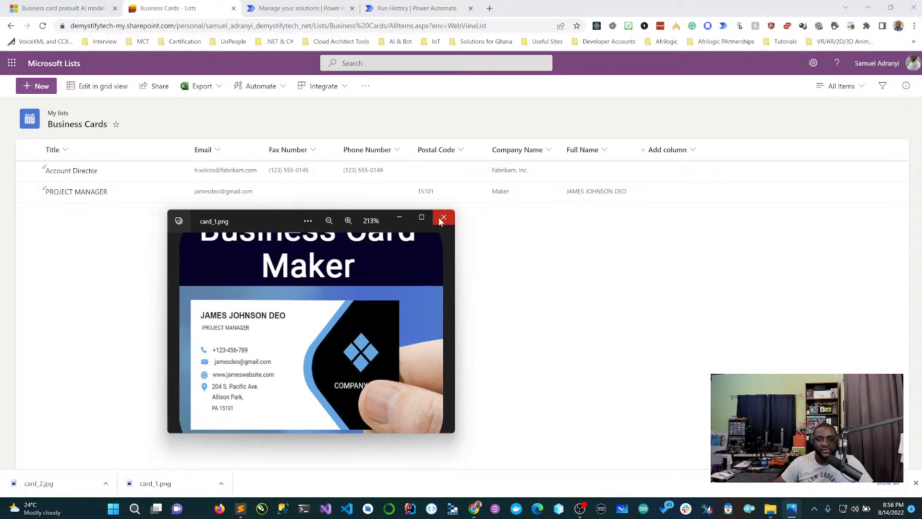
left_click(443, 219)
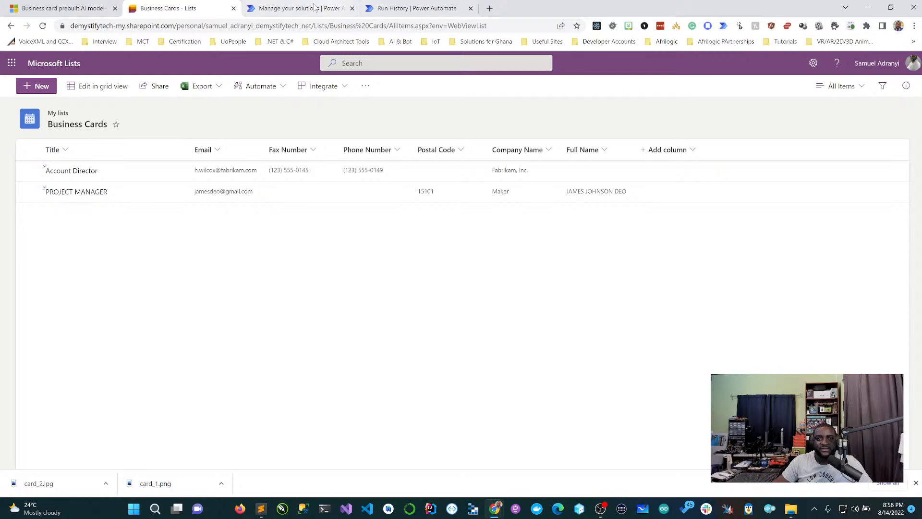
Step: Return to the Business Card Reader flow, reopen it for editing, and start a manual test
left_click(315, 8)
left_click(397, 10)
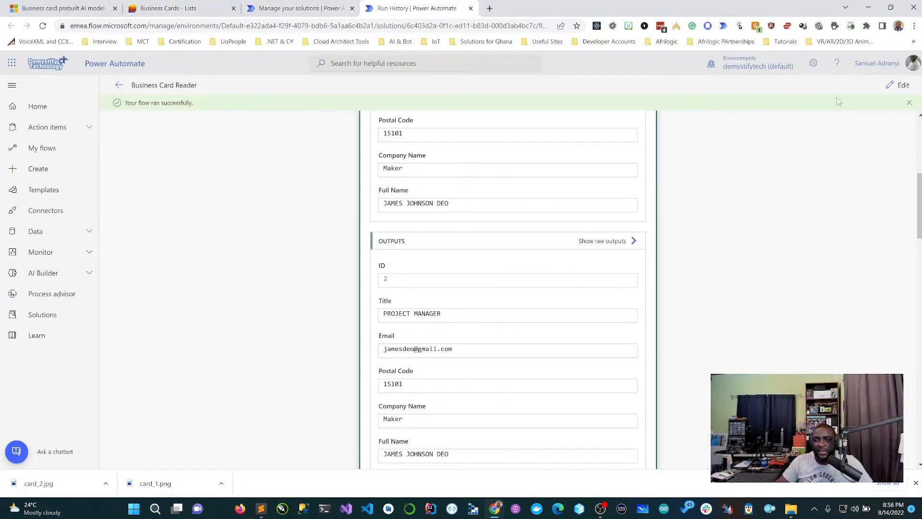
left_click(903, 85)
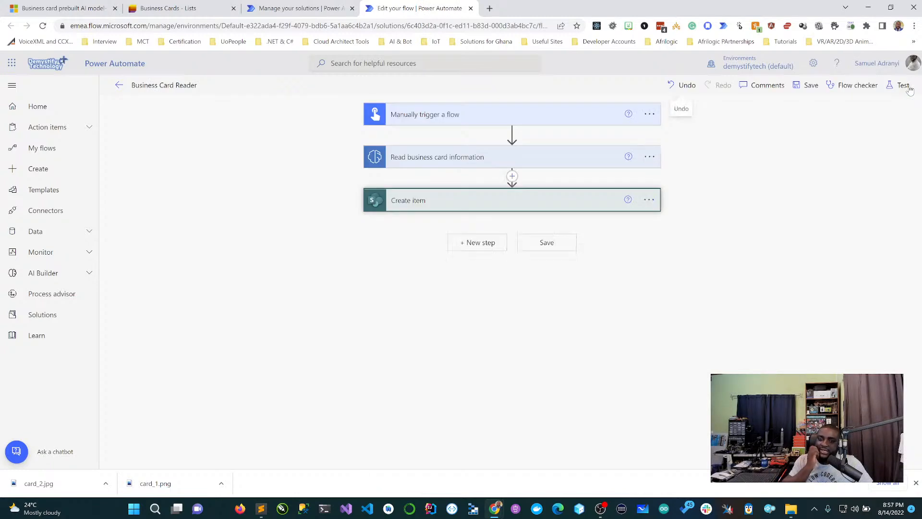
left_click(902, 86)
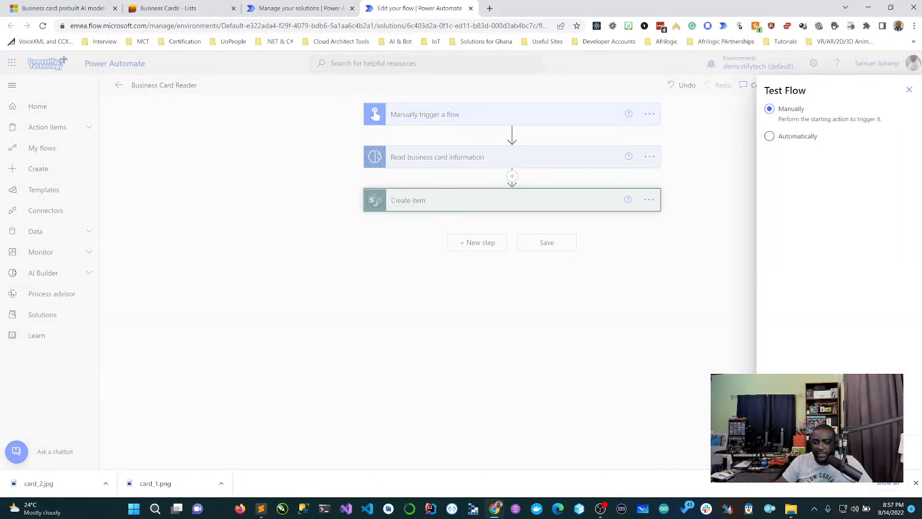
left_click(786, 452)
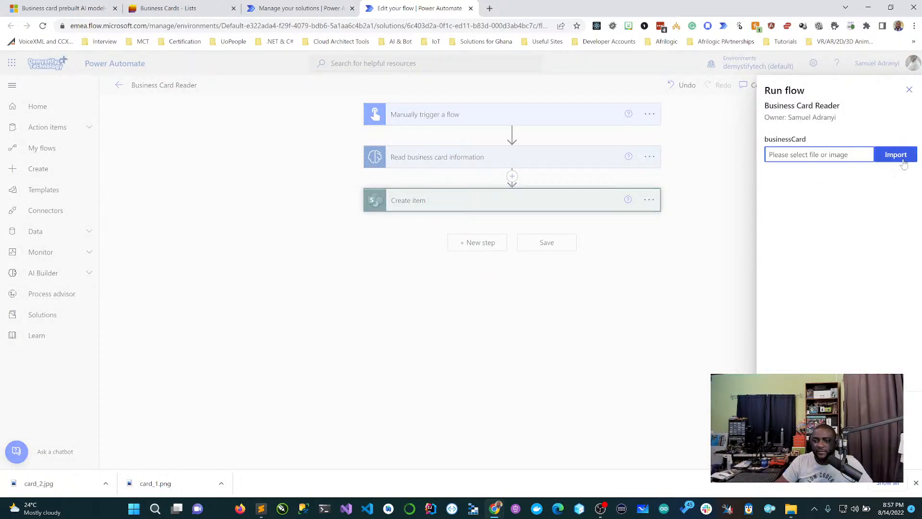
Step: Import card_2 from the power_platform folder as the businessCard input, run the flow, and dismiss the Run flow pane
left_click(904, 164)
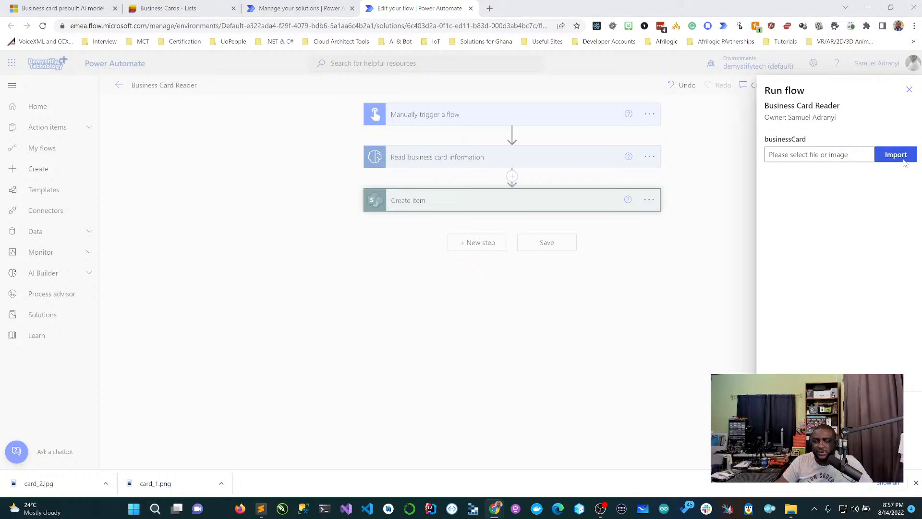
left_click(316, 83)
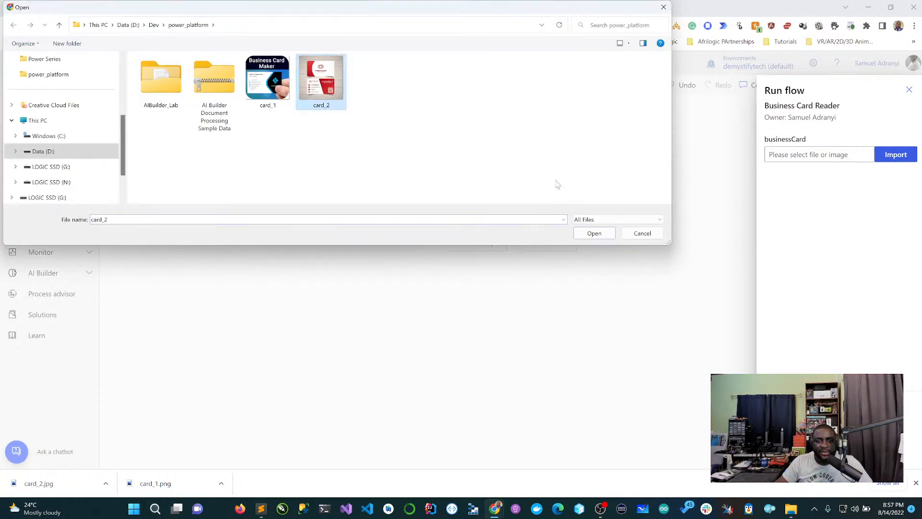
left_click(594, 233)
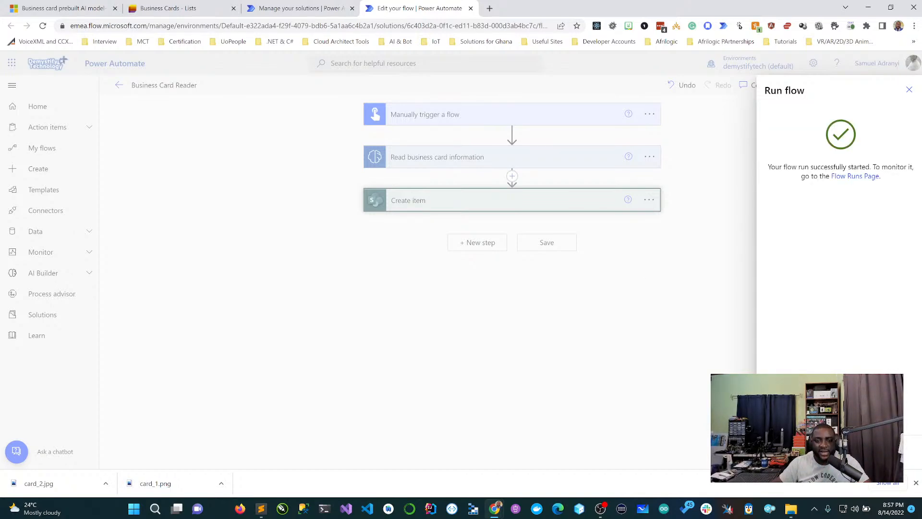
left_click(783, 452)
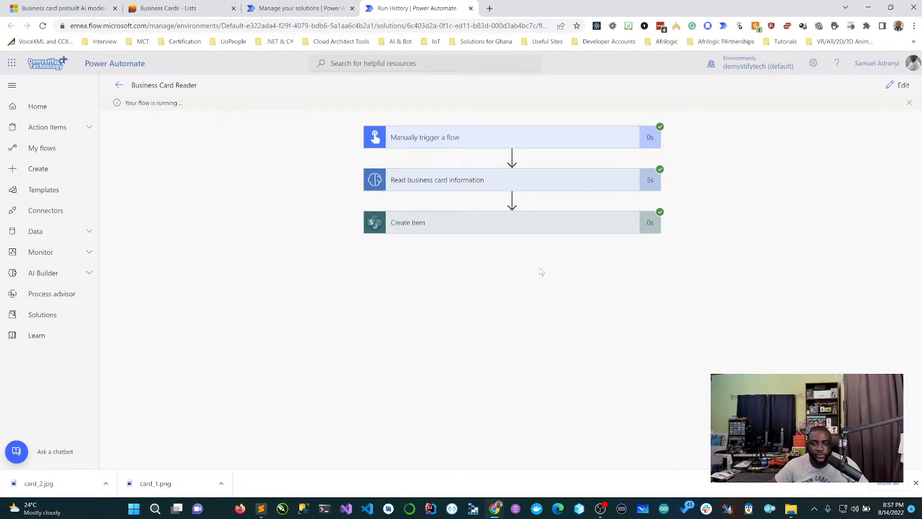
Step: Expand the Create item action in the run history and examine the values read from card_2
left_click(516, 233)
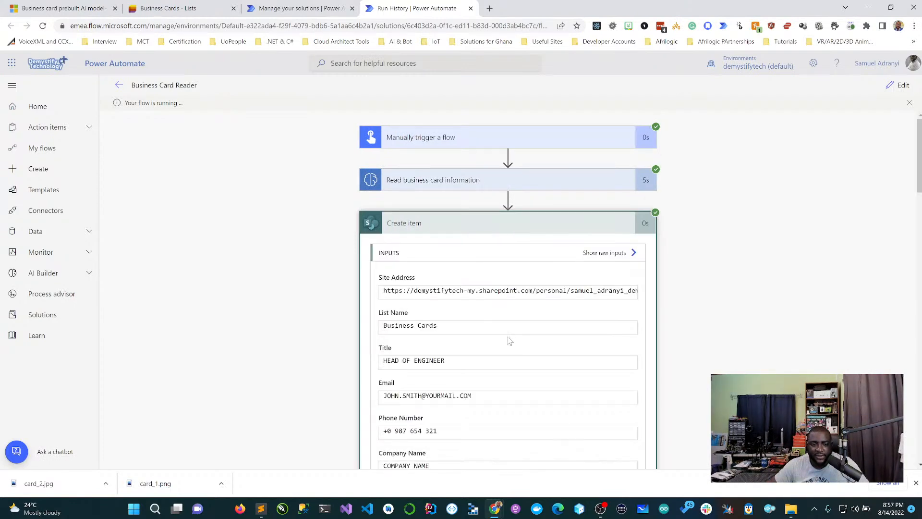
scroll(508, 335, "down", 2)
scroll(471, 267, "down", 1)
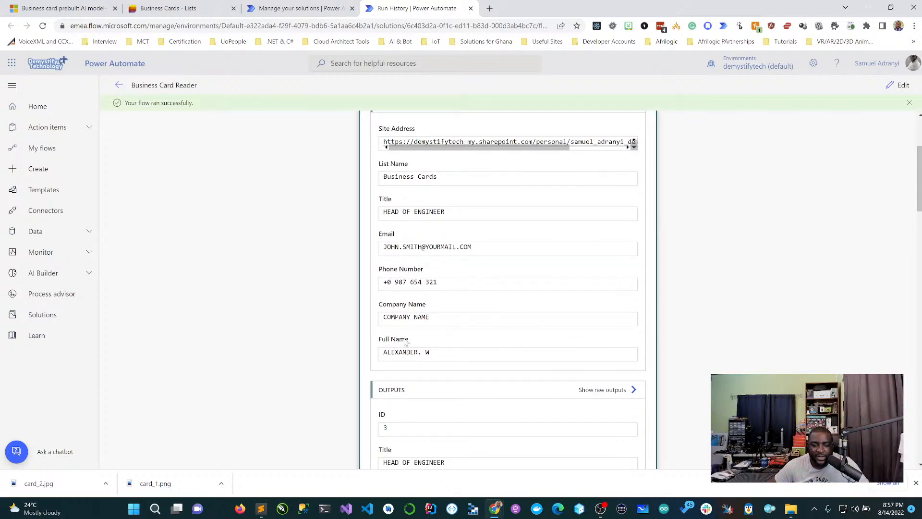
Step: Reload the Business Cards list in Microsoft Lists to check the entry stored from card_2
left_click(187, 13)
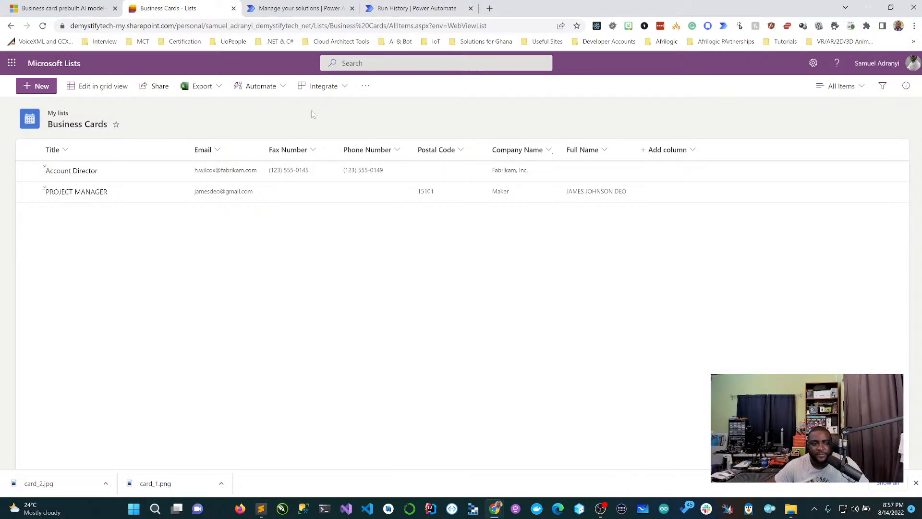
left_click(513, 26)
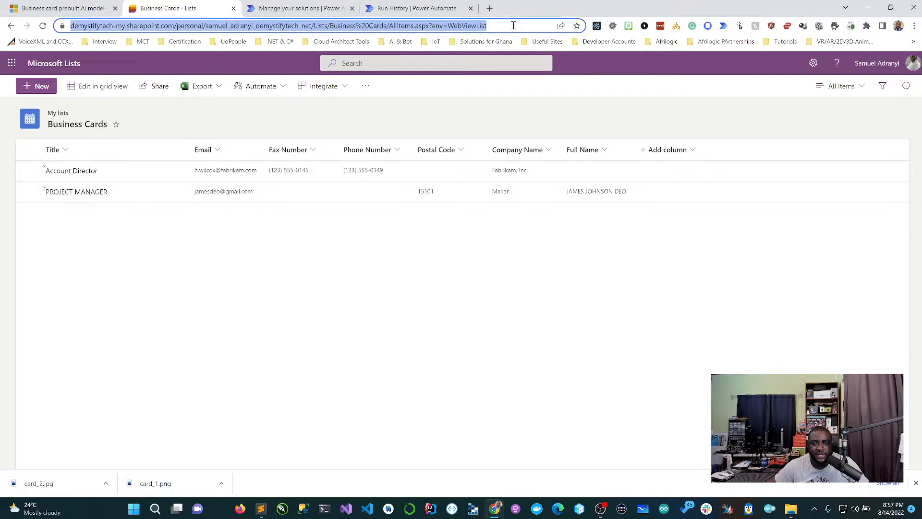
key("Return")
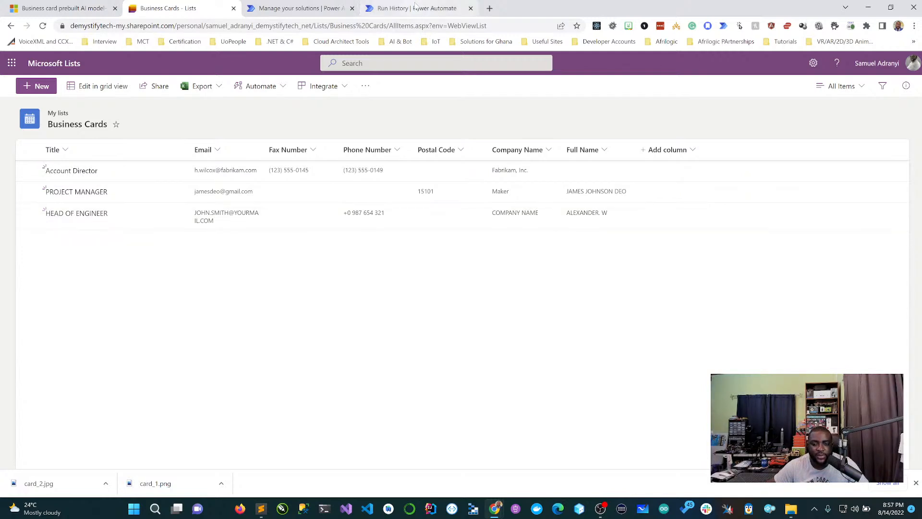
Step: View the card_2 image full screen from the power_platform folder, check its printed details, and close the image and folder windows
left_click(791, 510)
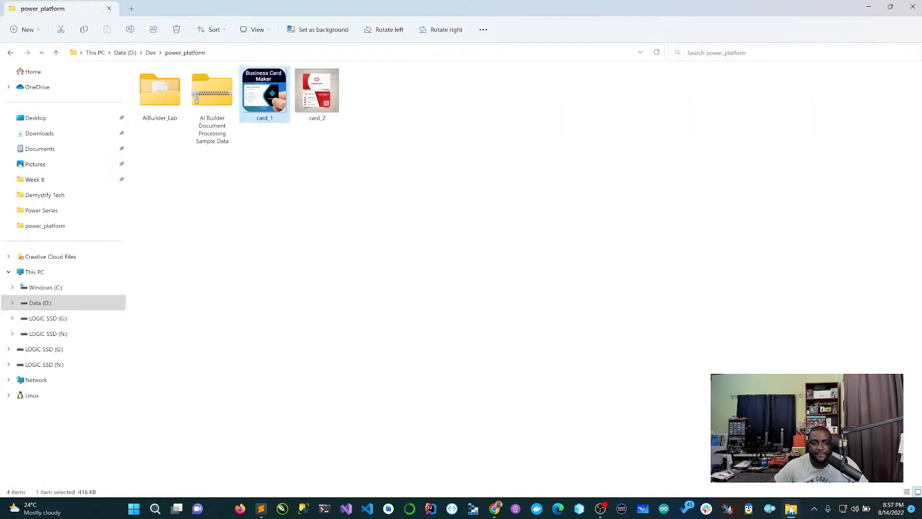
left_click(325, 101)
double_click(324, 101)
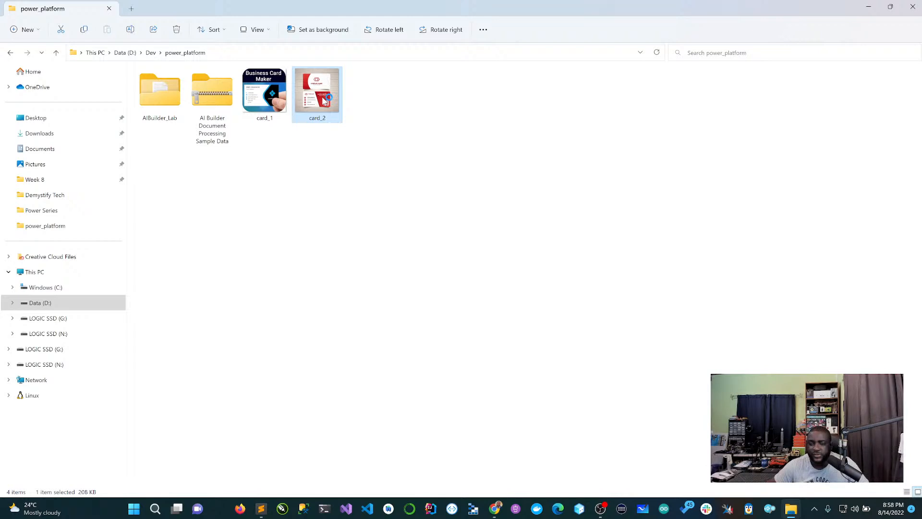
left_click(421, 217)
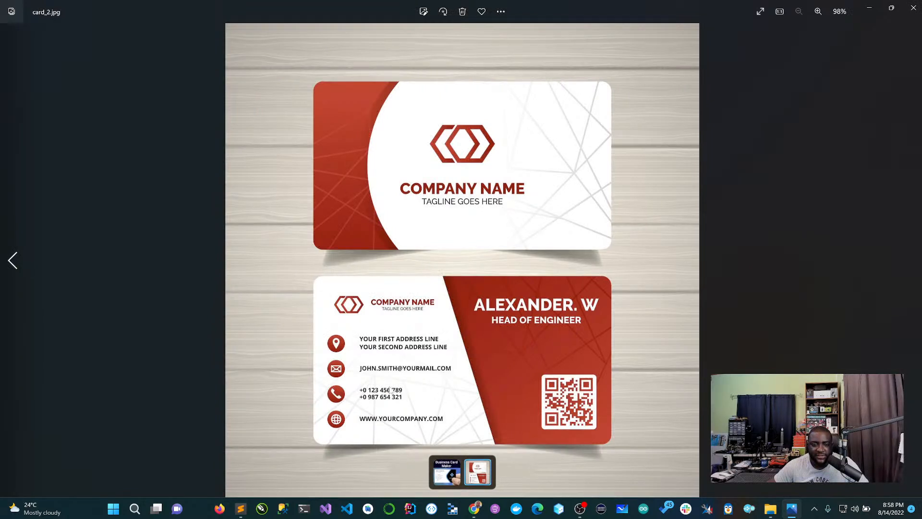
left_click(909, 13)
left_click(870, 9)
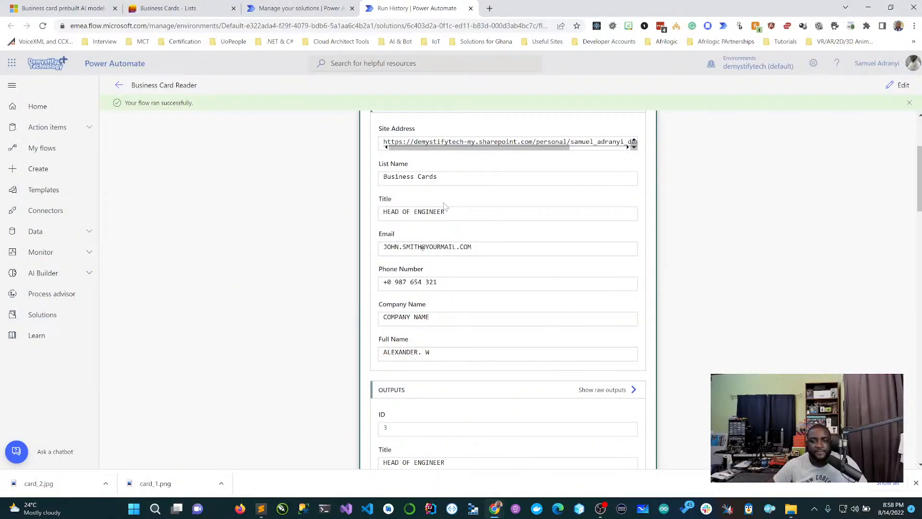
Step: Open the Business Card Reader flow for editing and examine the AI Builder actions available on a parallel branch after Read business card information
scroll(445, 206, "up", 3)
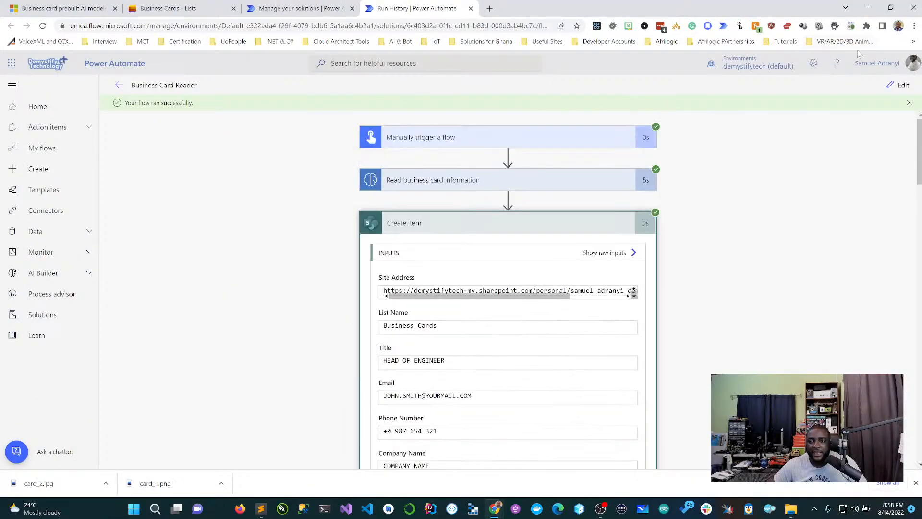
left_click(900, 88)
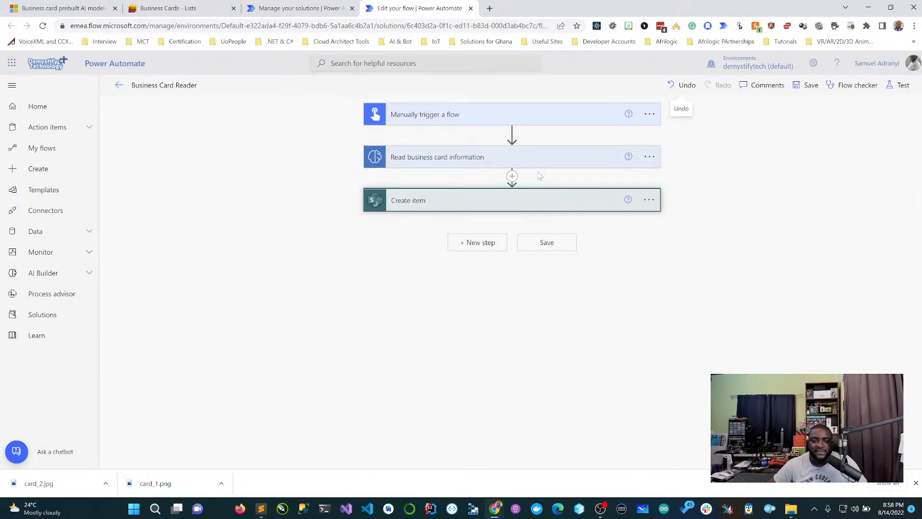
left_click(512, 176)
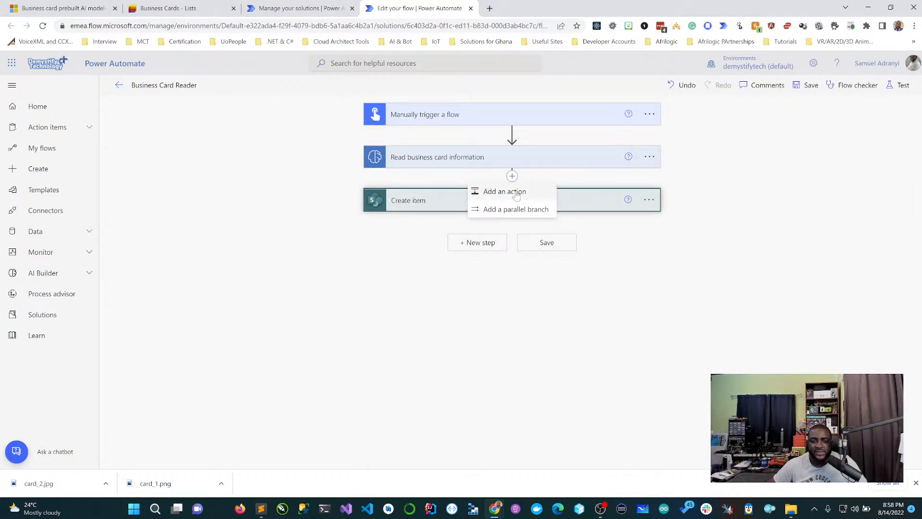
left_click(515, 209)
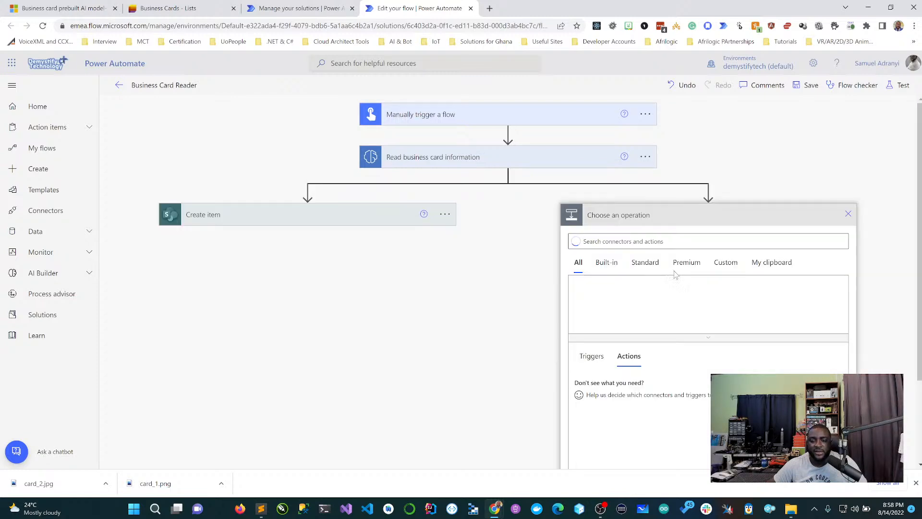
left_click(628, 294)
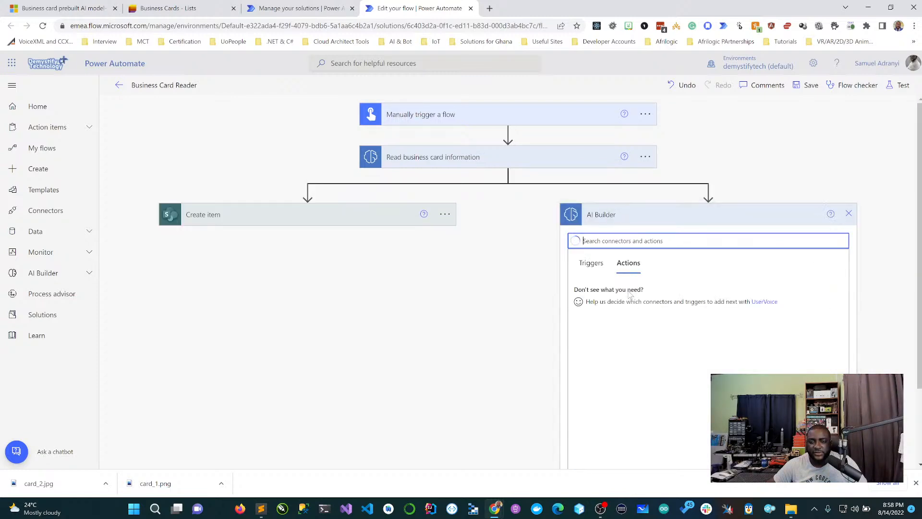
scroll(761, 355, "down", 3)
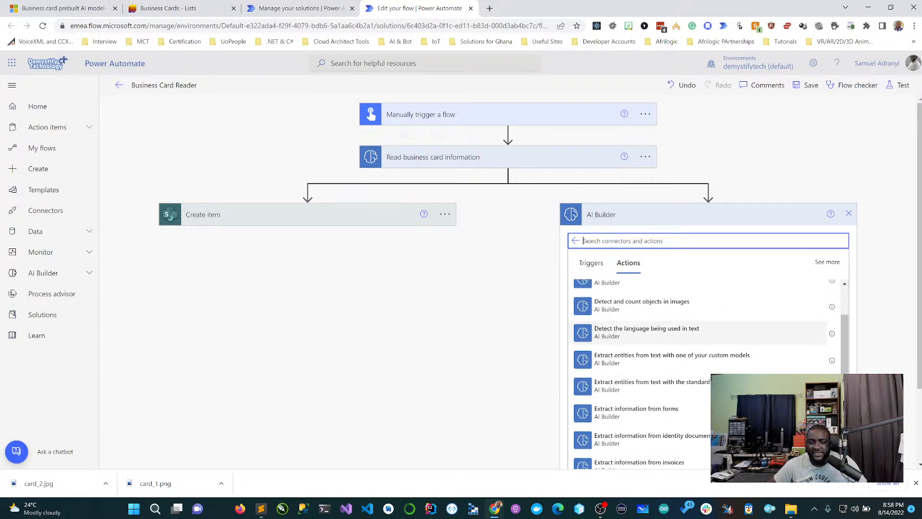
scroll(761, 355, "up", 1)
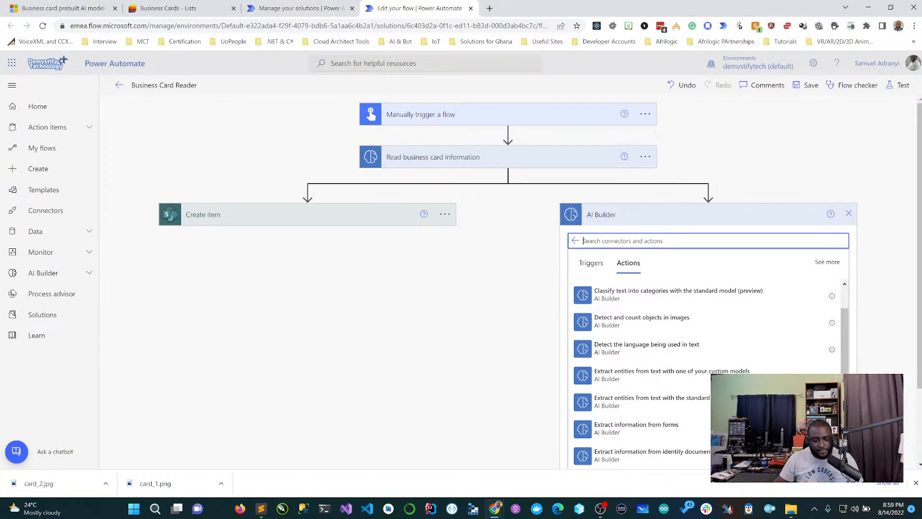
left_click(745, 224)
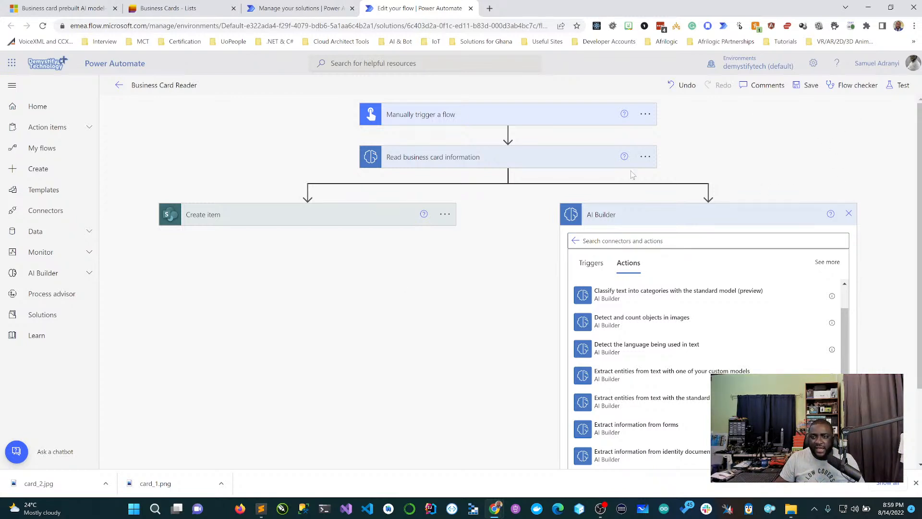
left_click(849, 213)
Step: Save the flow, close its editor, and return to the refreshed AI Builder Demos solution
left_click(810, 87)
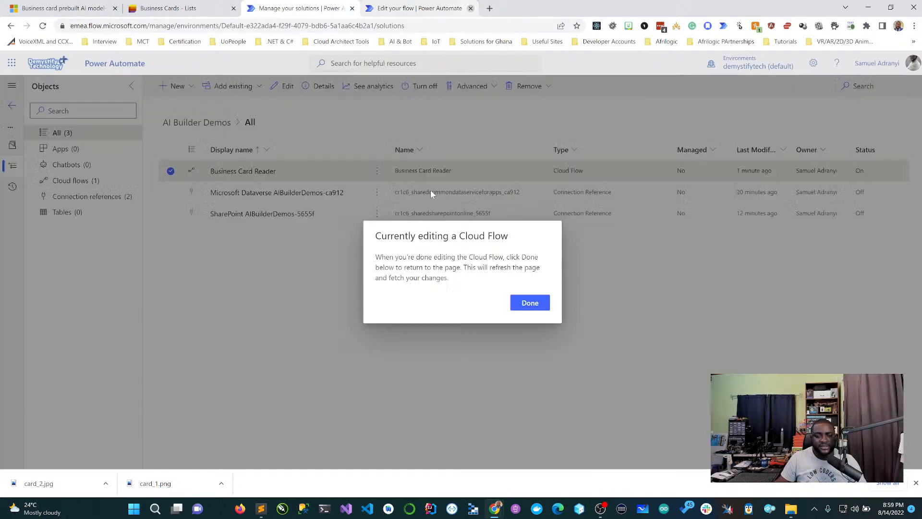
left_click(471, 9)
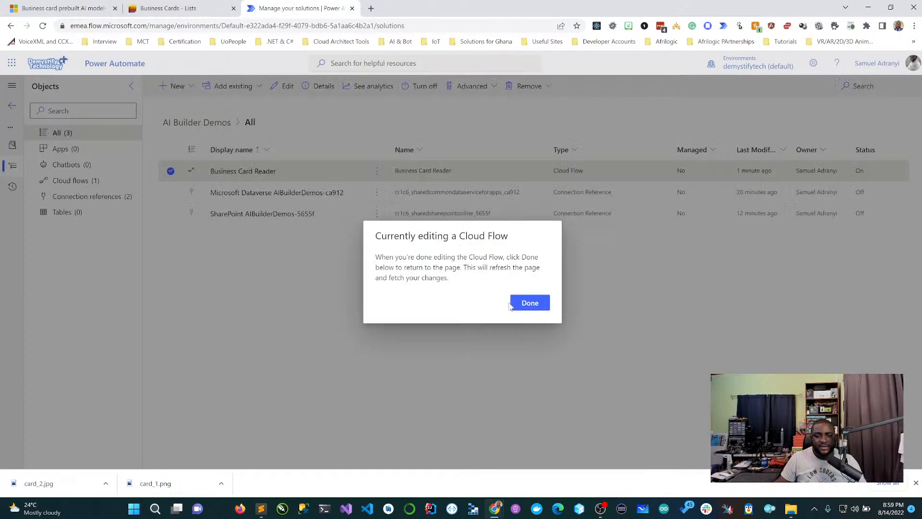
left_click(536, 304)
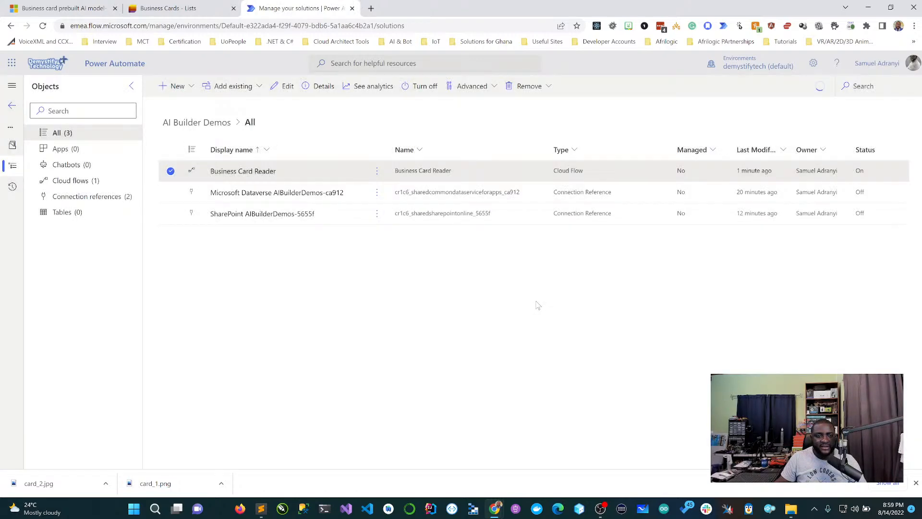
Step: Create a blank phone-format canvas app named AI Card Reader Demo in the solution and skip the welcome dialog
left_click(192, 86)
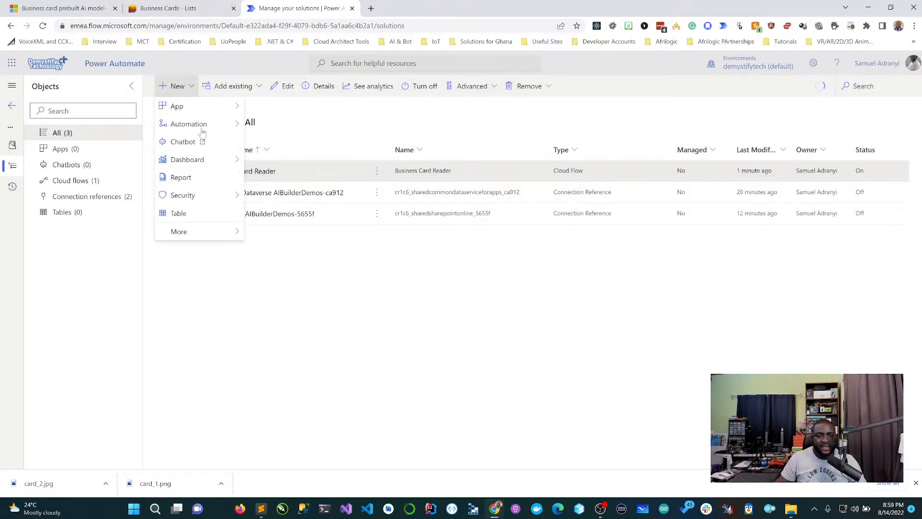
mouse_move(235, 107)
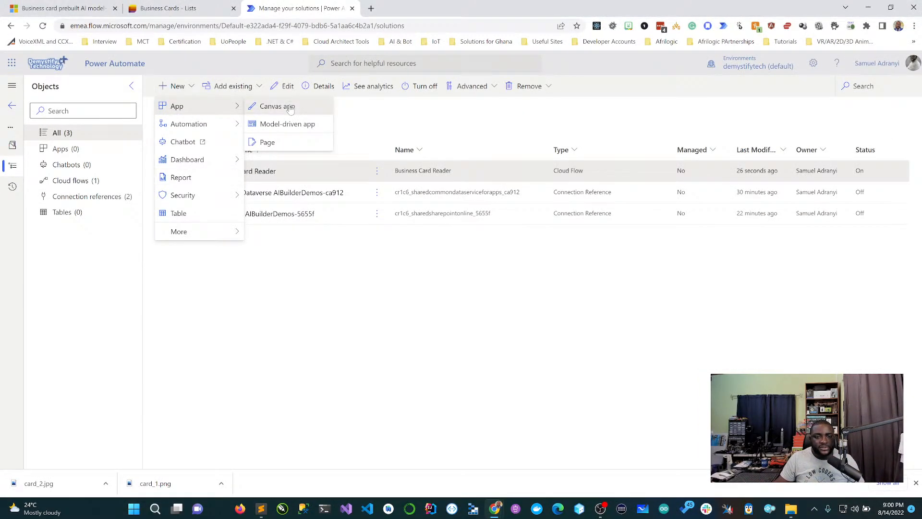
left_click(409, 140)
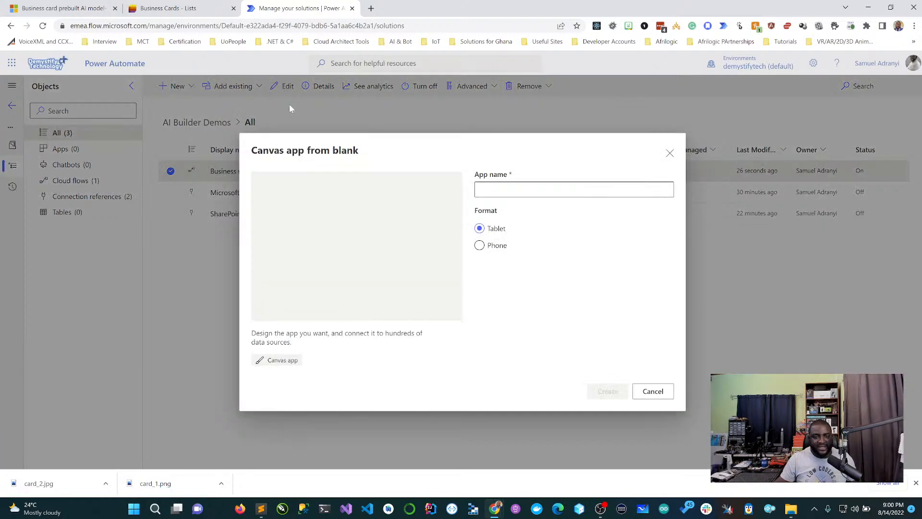
left_click(479, 246)
left_click(507, 193)
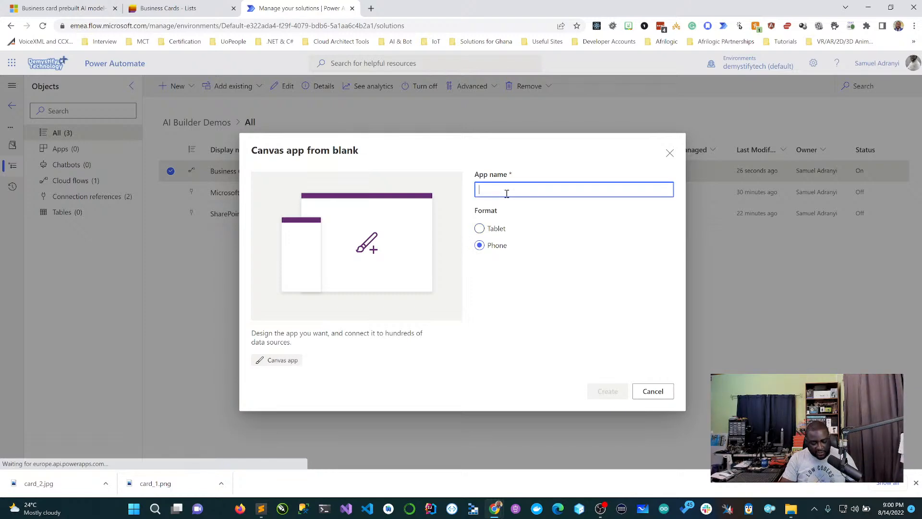
type("Car")
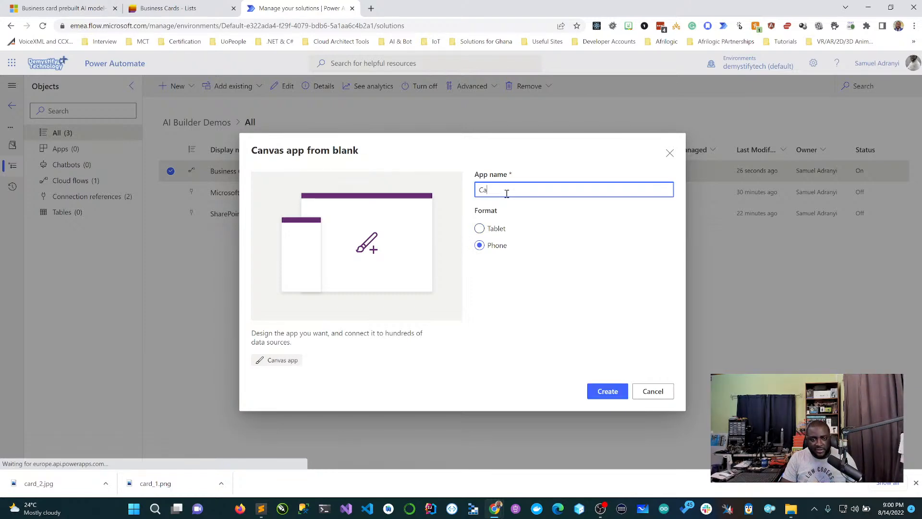
key("BackSpace")
key("BackSpace")
type("AI Card Read")
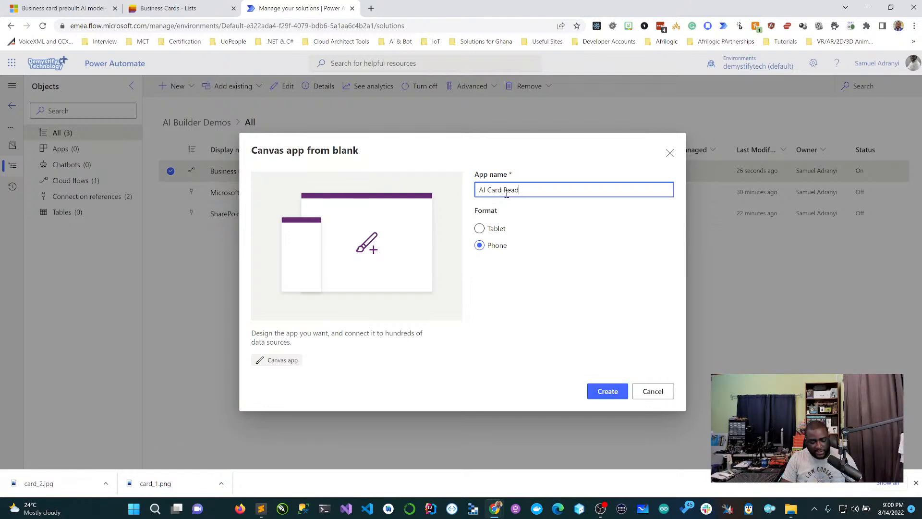
type("er Demo")
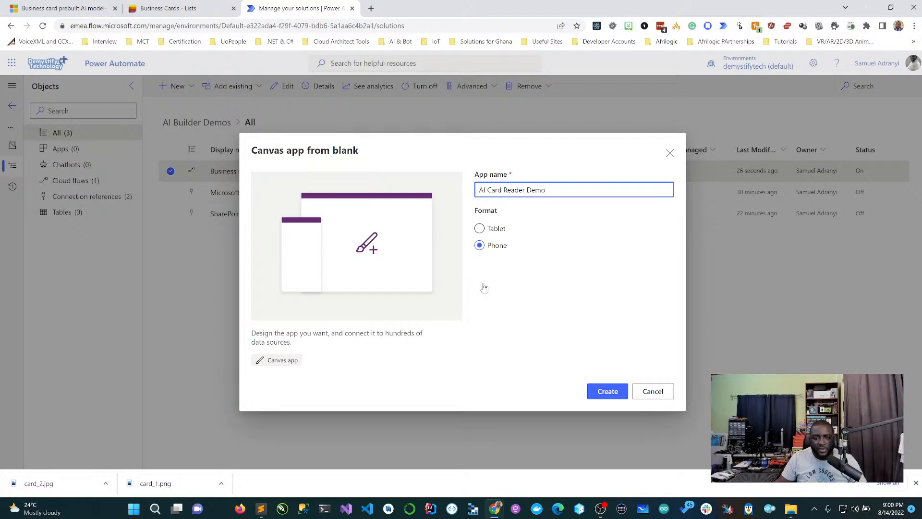
left_click(607, 391)
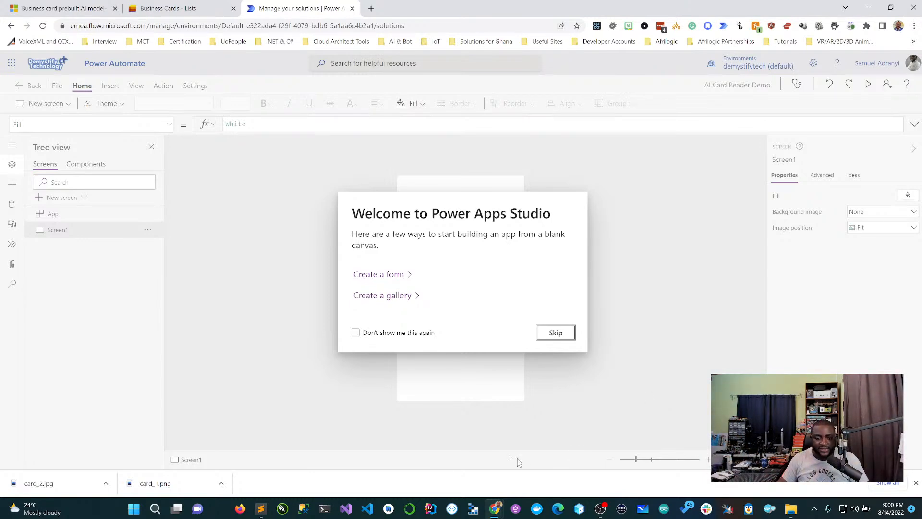
left_click(555, 332)
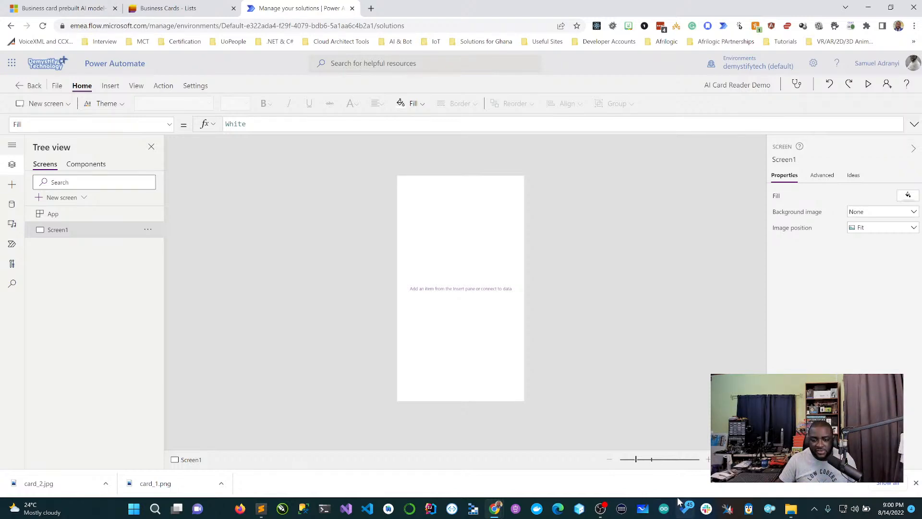
Step: Open the choice of AI Builder components that can be inserted on the blank Screen1
left_click(708, 461)
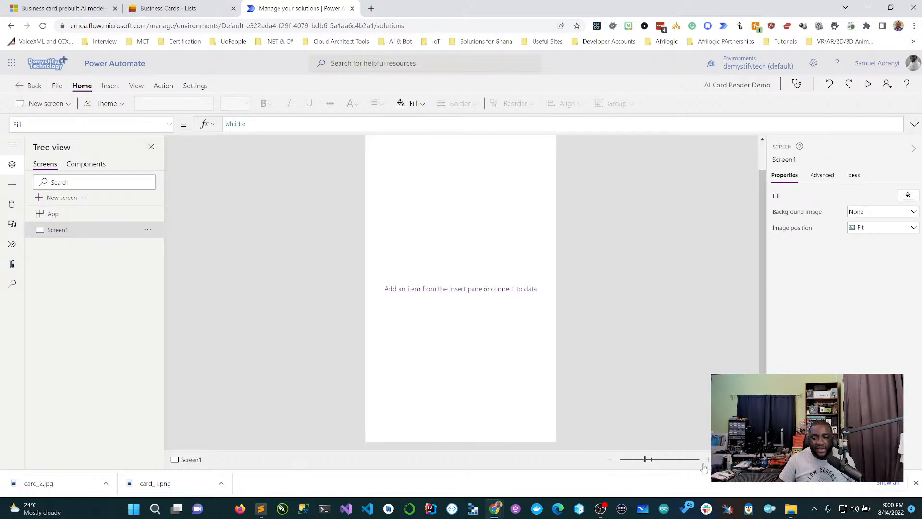
left_click(609, 461)
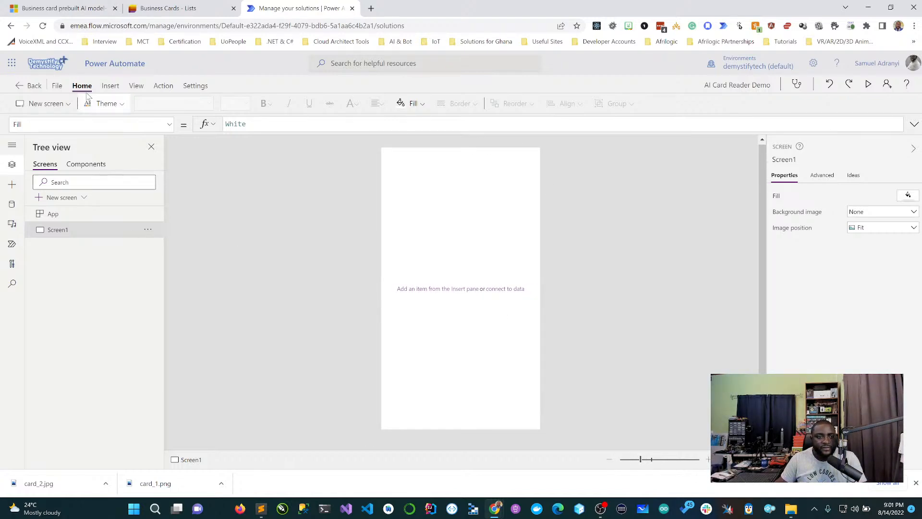
left_click(110, 86)
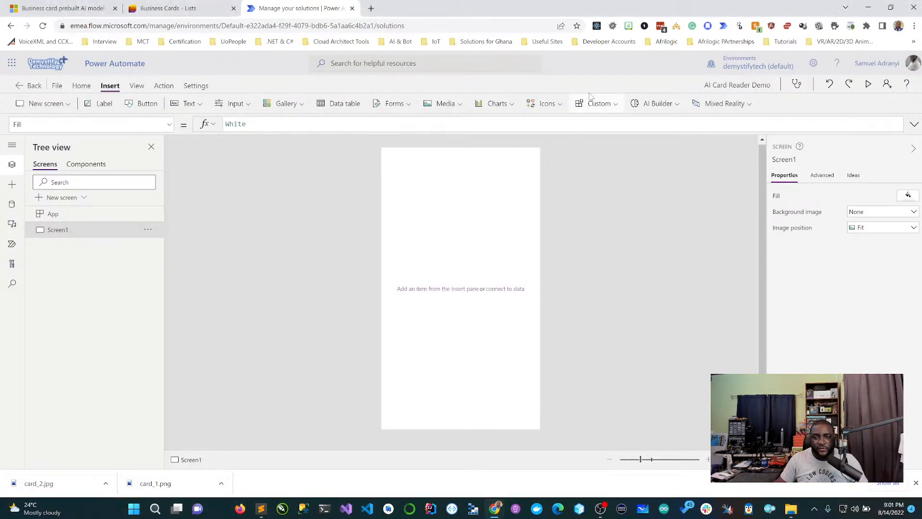
left_click(673, 110)
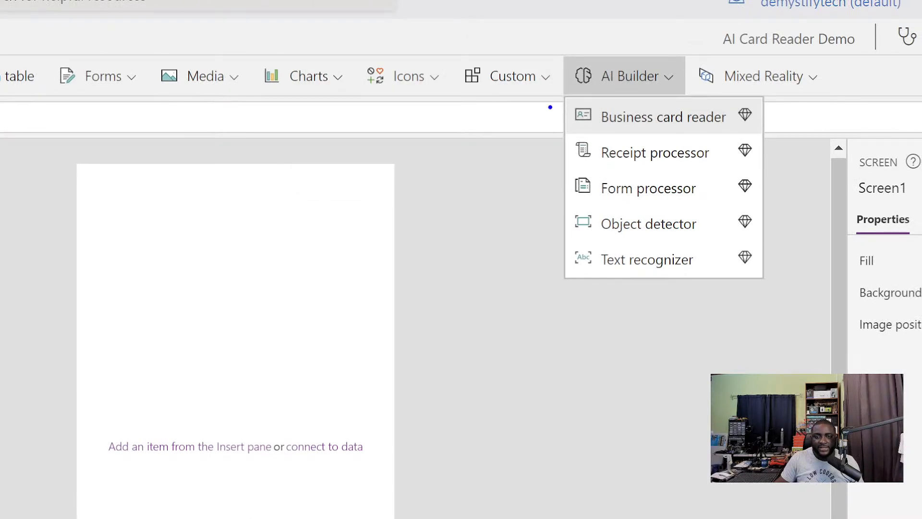
mouse_move(551, 103)
left_mouse_down()
mouse_move(609, 127)
mouse_move(760, 132)
left_mouse_up()
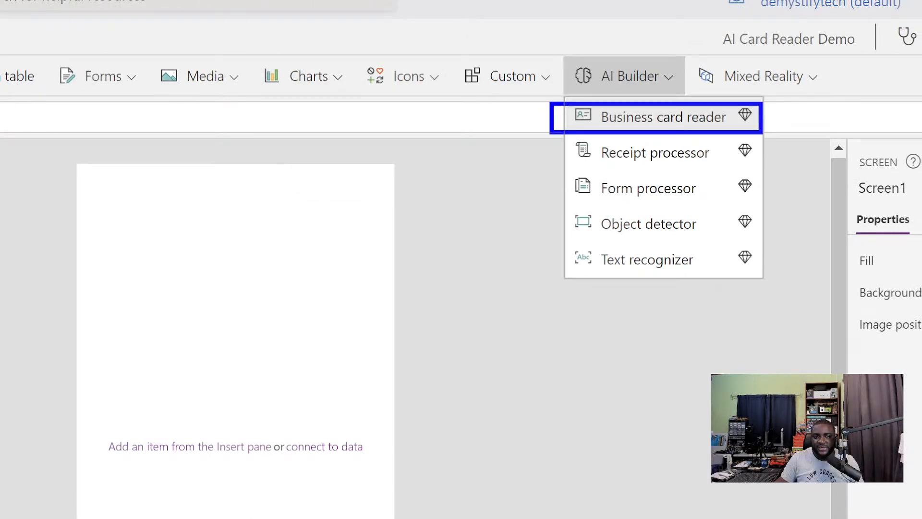
mouse_move(551, 137)
left_mouse_down()
mouse_move(558, 163)
mouse_move(633, 169)
left_mouse_up()
key("ctrl+z")
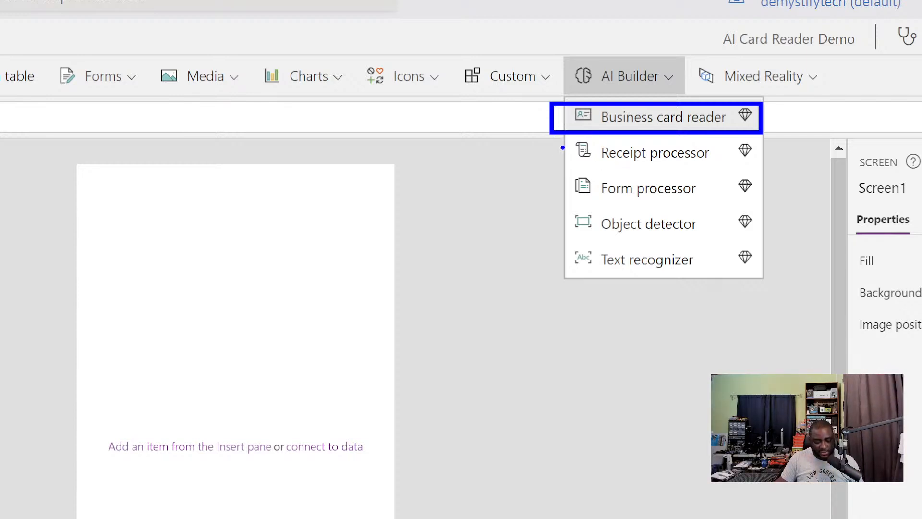
key("r")
left_click_drag(548, 139, 769, 170)
key("g")
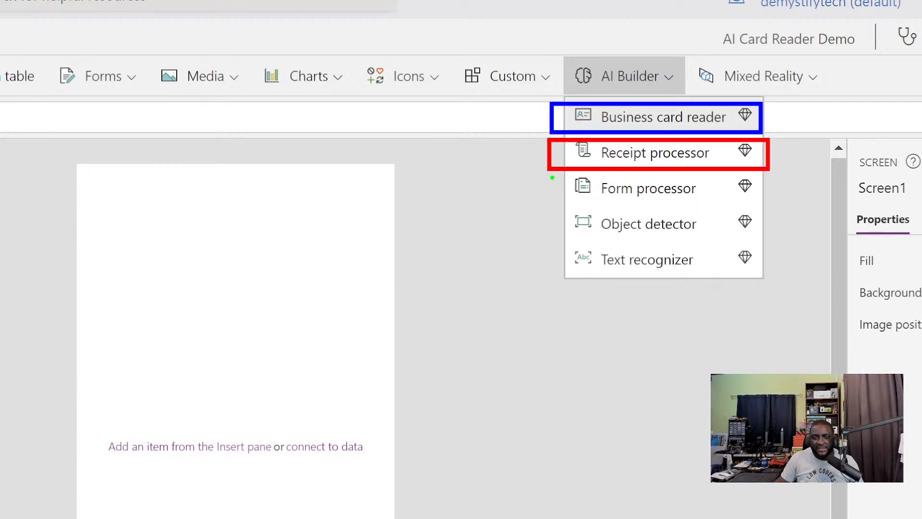
mouse_move(552, 178)
left_mouse_down()
mouse_move(556, 200)
mouse_move(768, 201)
left_mouse_up()
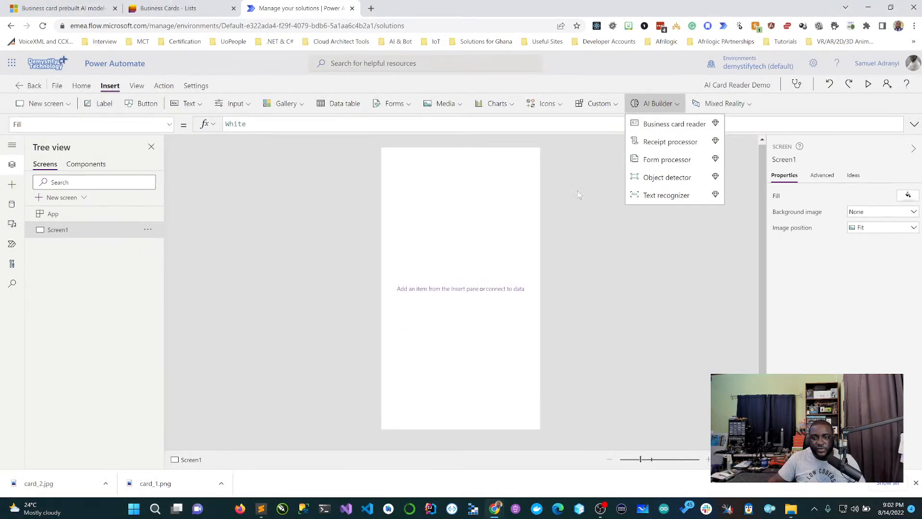
Step: Insert a Business card reader component on Screen1 and enlarge it to about 554 wide by 442 high
left_click(694, 126)
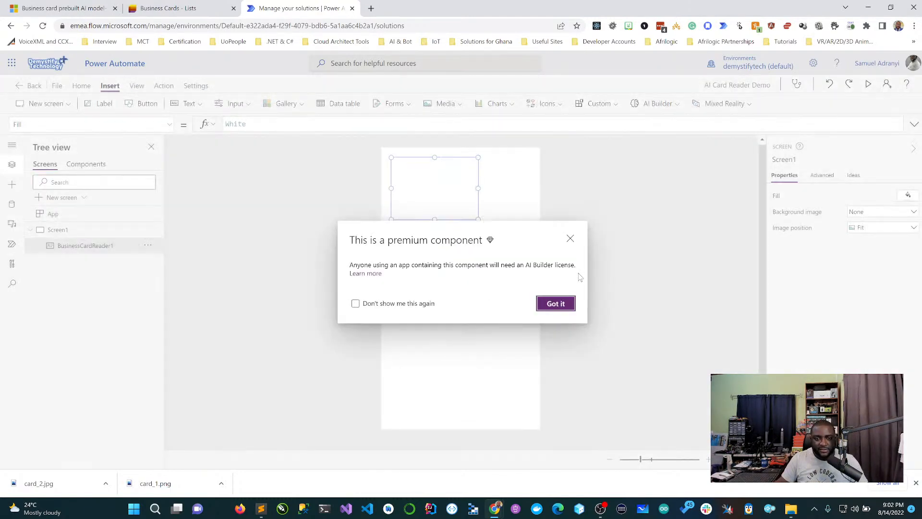
left_click(555, 304)
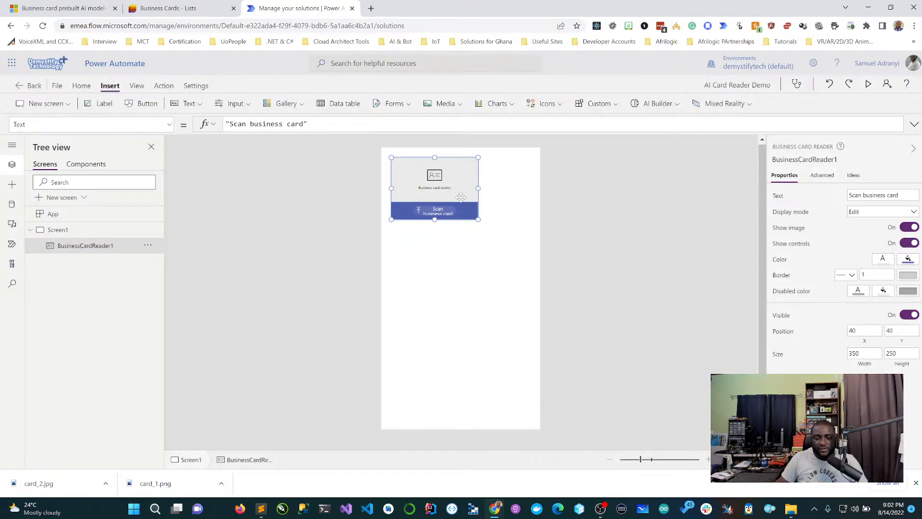
left_click_drag(478, 219, 527, 262)
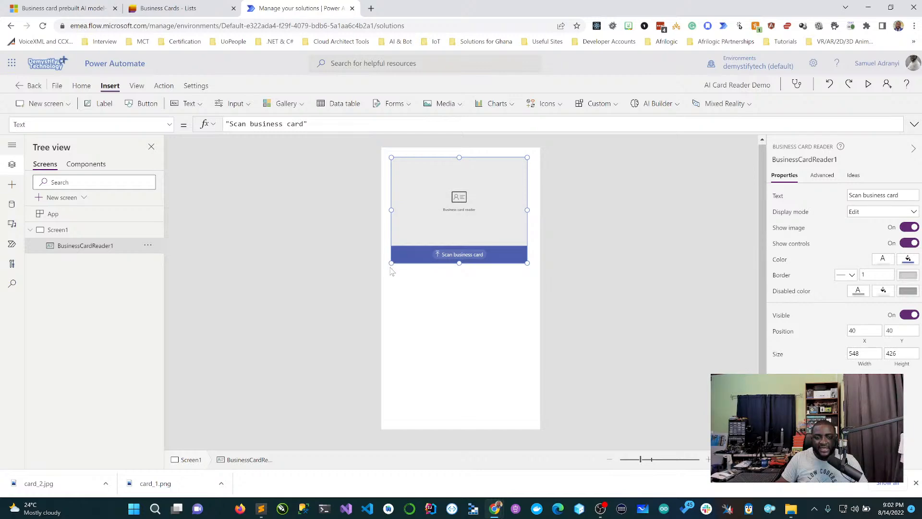
left_click_drag(391, 264, 389, 267)
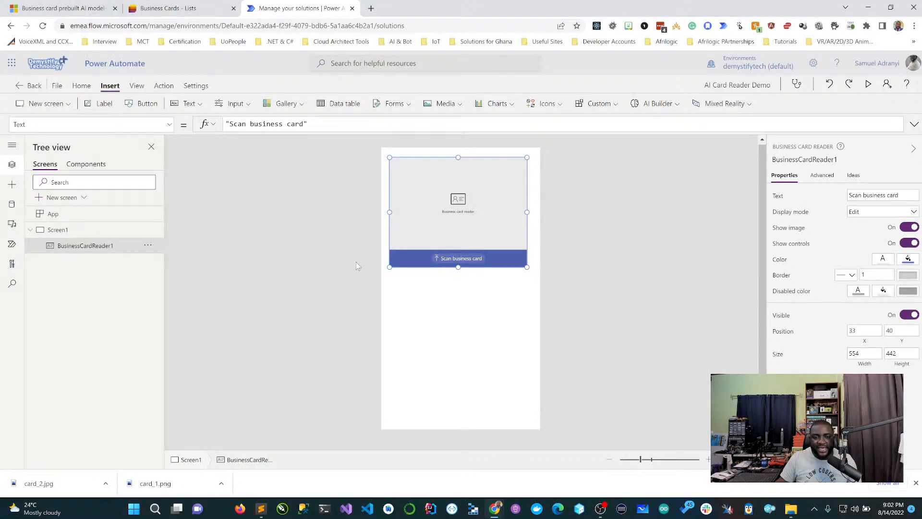
Step: Add a text label to Screen1 and place it directly beneath the business card reader
left_click(462, 308)
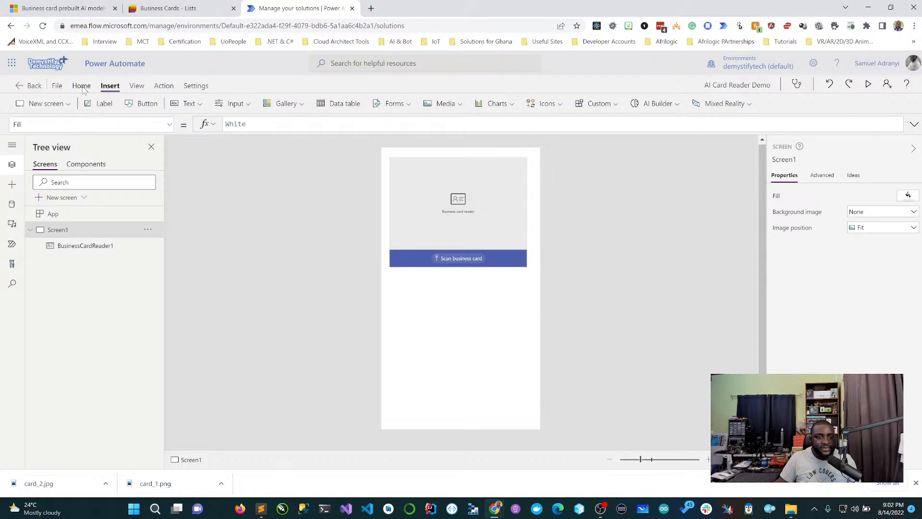
left_click(103, 104)
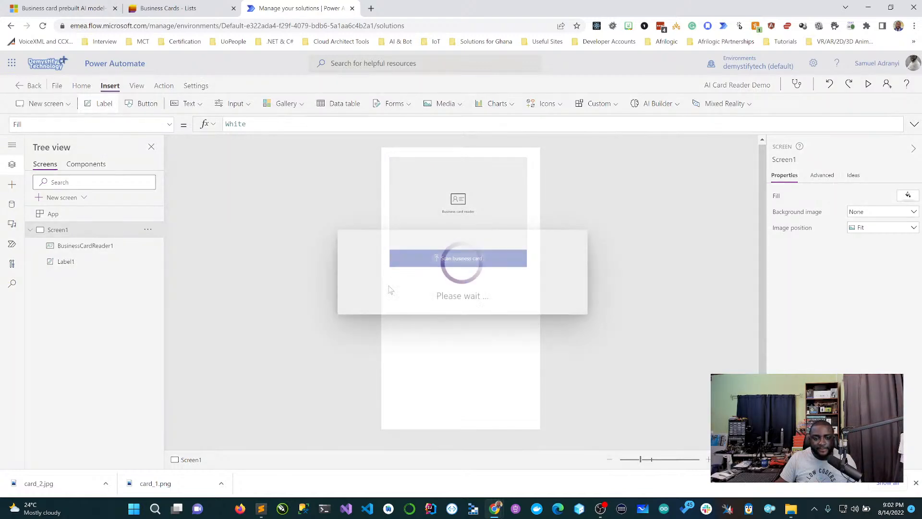
left_click_drag(461, 174, 435, 286)
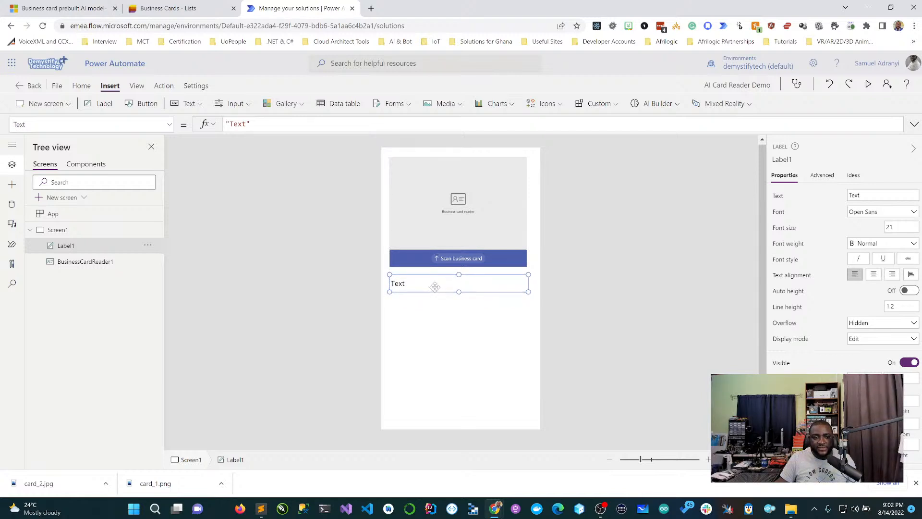
Step: Rename the label beneath the business card reader as lblTitle
double_click(76, 246)
type("lblName")
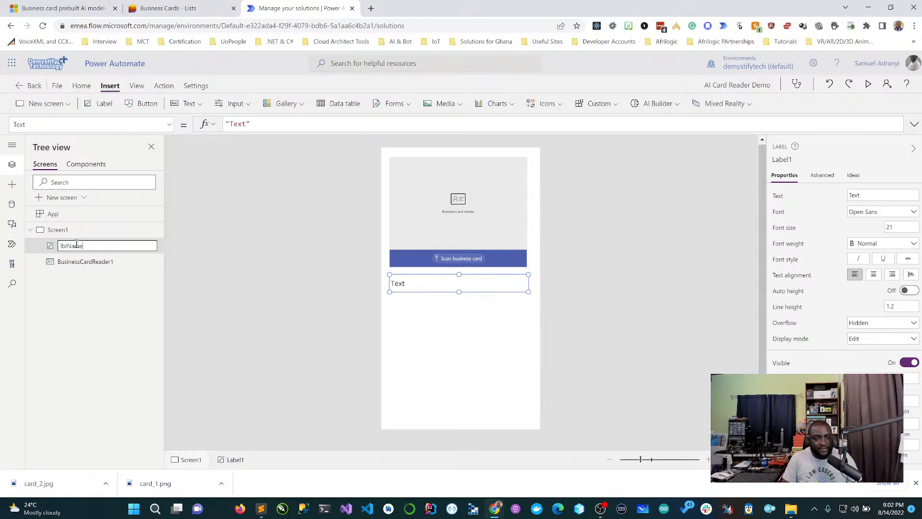
key("BackSpace")
key("BackSpace")
key("BackSpace")
key("BackSpace")
type("Titl")
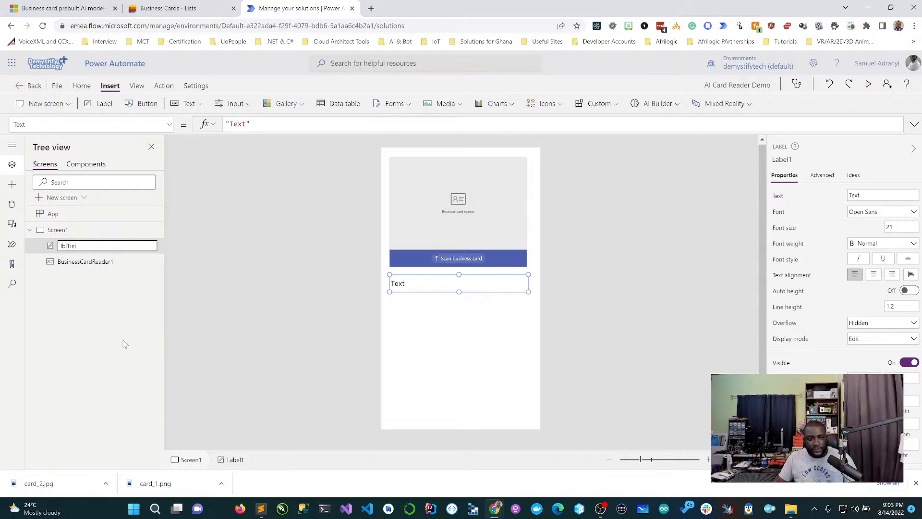
key("BackSpace")
key("BackSpace")
type("ext")
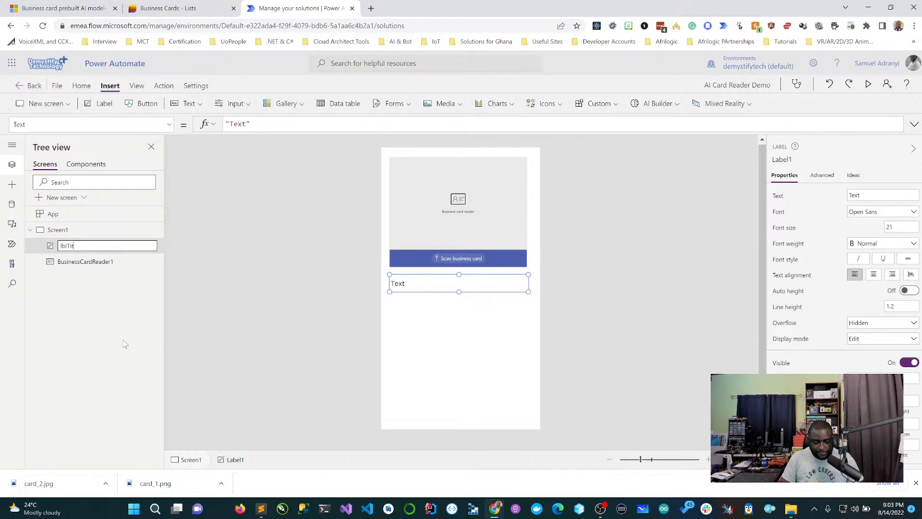
key("Return")
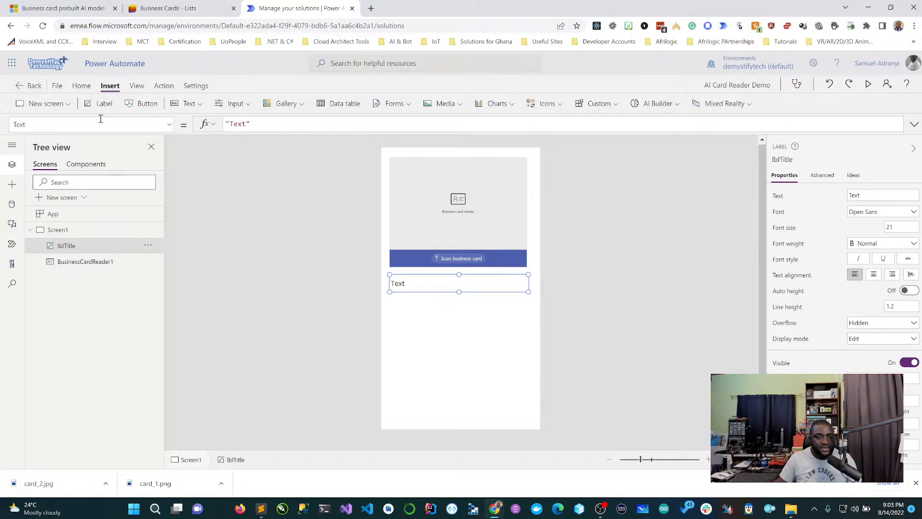
Step: Add a second text label directly beneath lblTitle and rename it as lblEmail
left_click(103, 105)
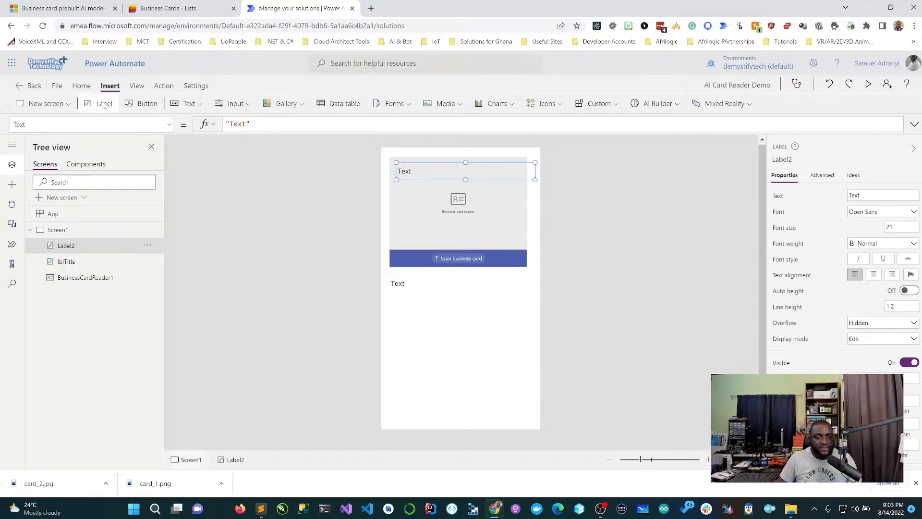
left_click_drag(435, 178, 429, 301)
double_click(74, 245)
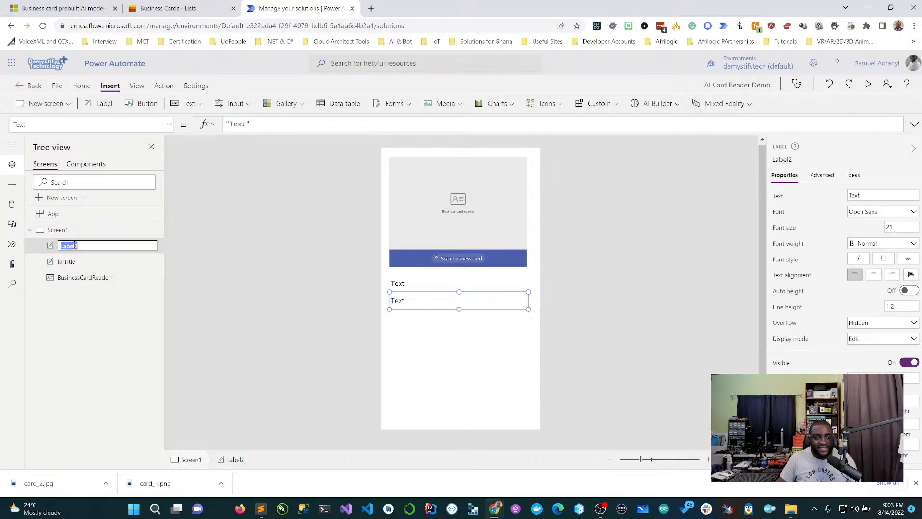
type("lblEmail")
key("Return")
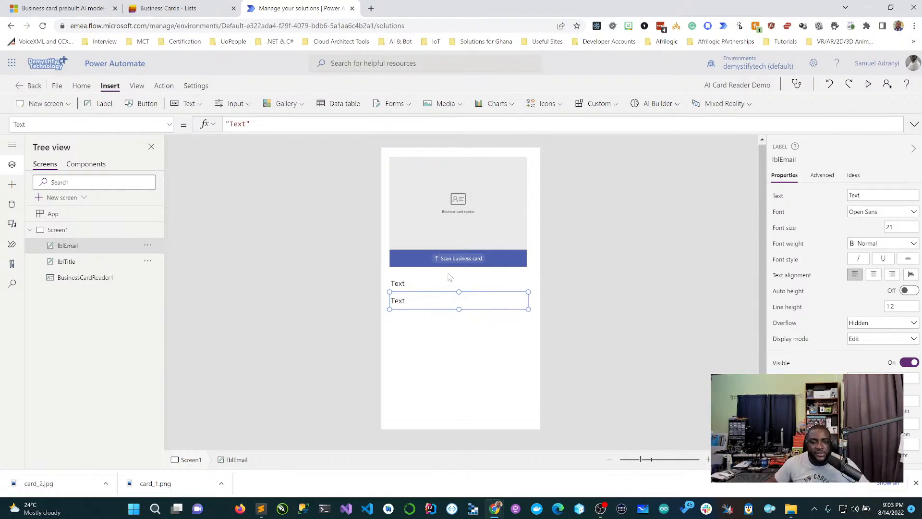
Step: Set the Text formula of lblTitle to BusinessCardReader1.JobTitle
left_click(457, 210)
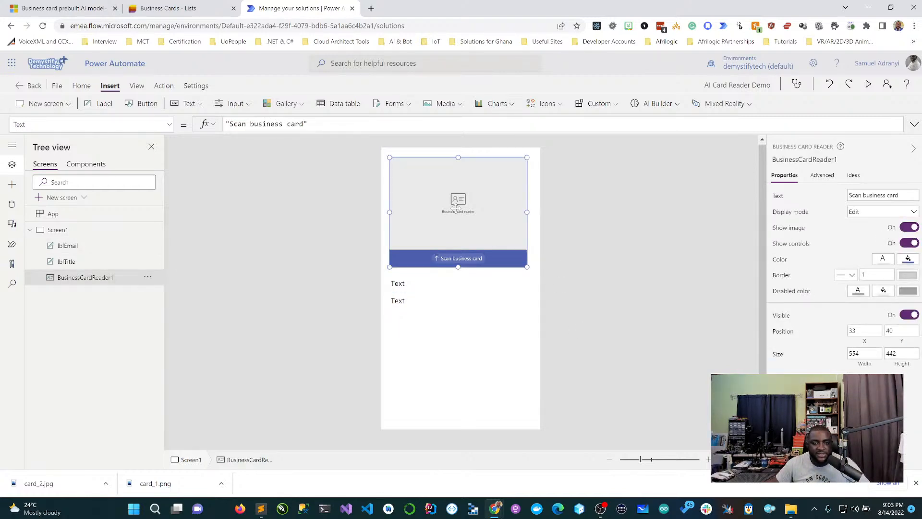
left_click(430, 282)
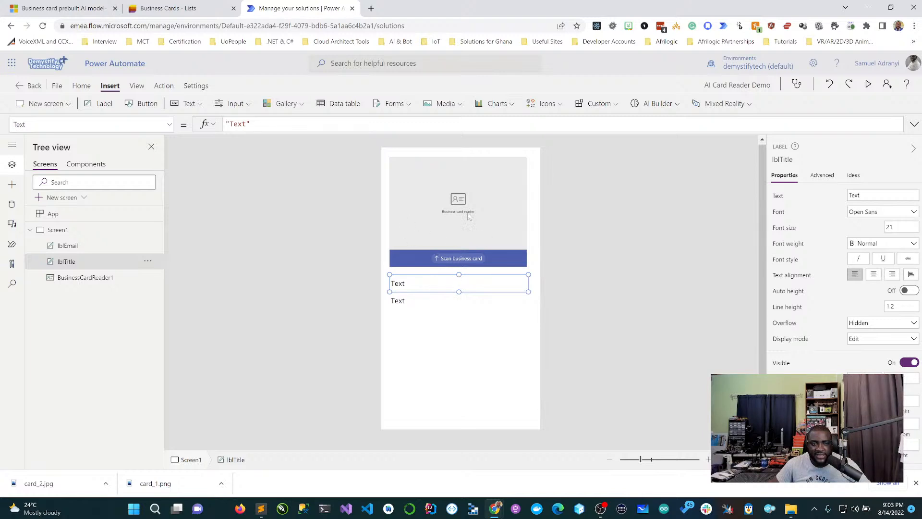
left_click_drag(305, 124, 182, 126)
type("busi")
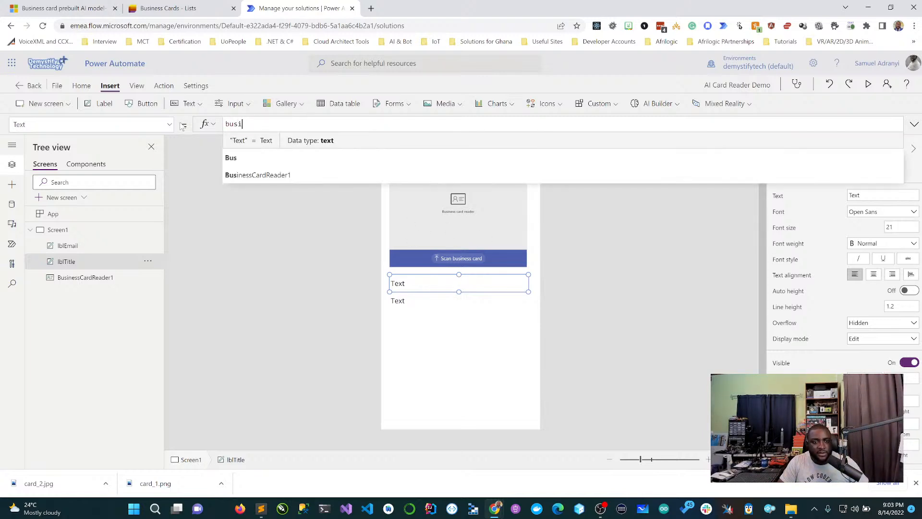
left_click(305, 141)
type(".")
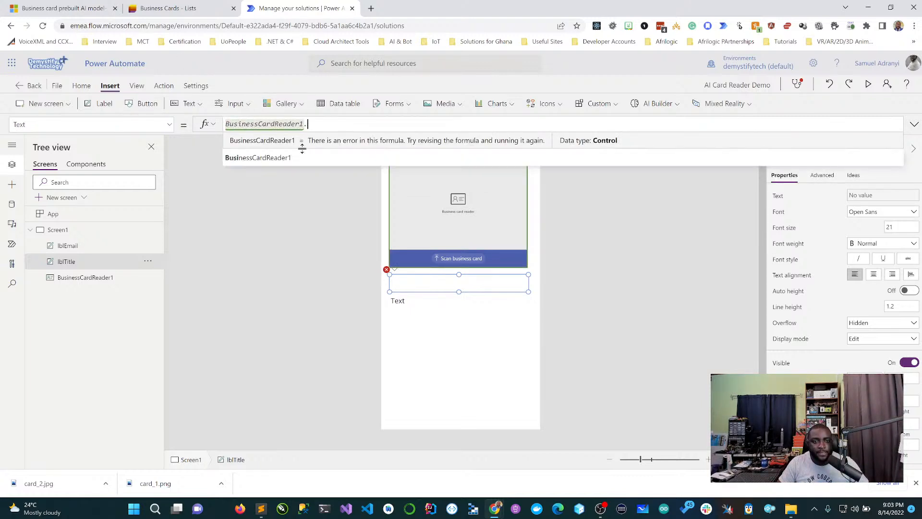
type("Jo")
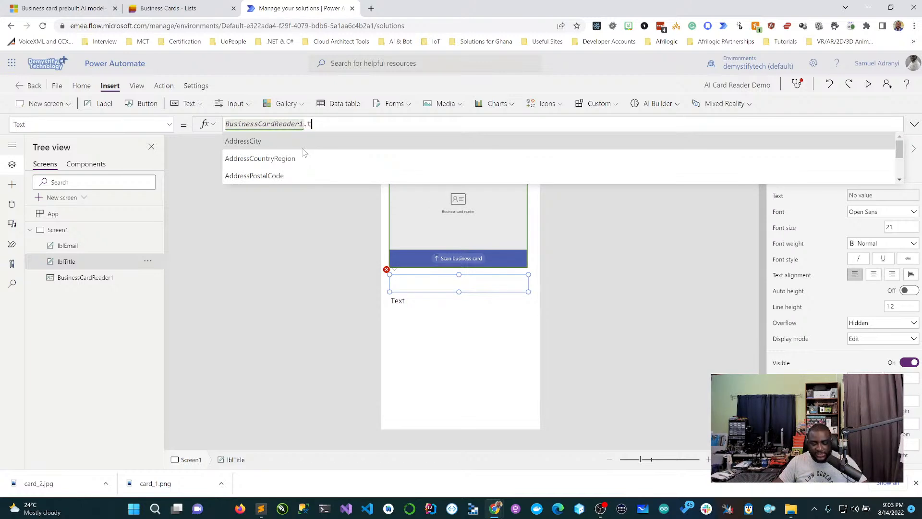
left_click(302, 141)
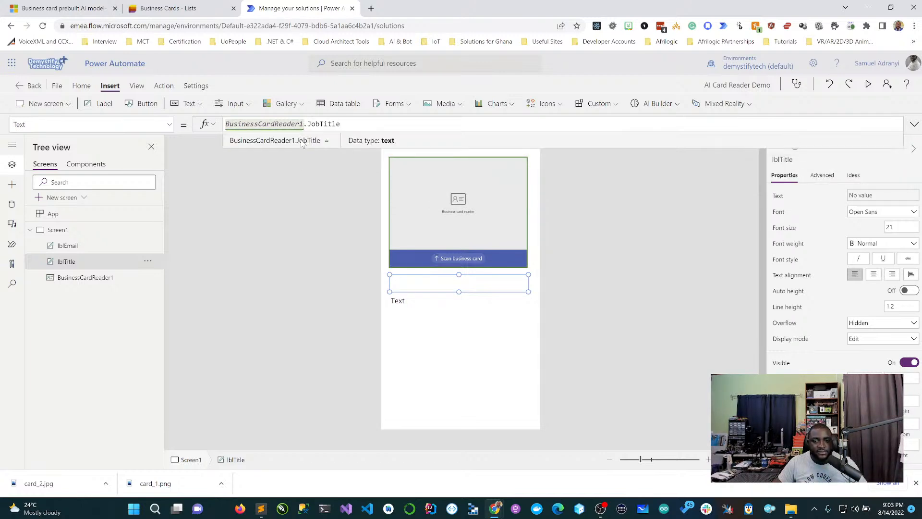
Step: Set the Text formula of lblEmail to BusinessCardReader1.Email
left_click(407, 306)
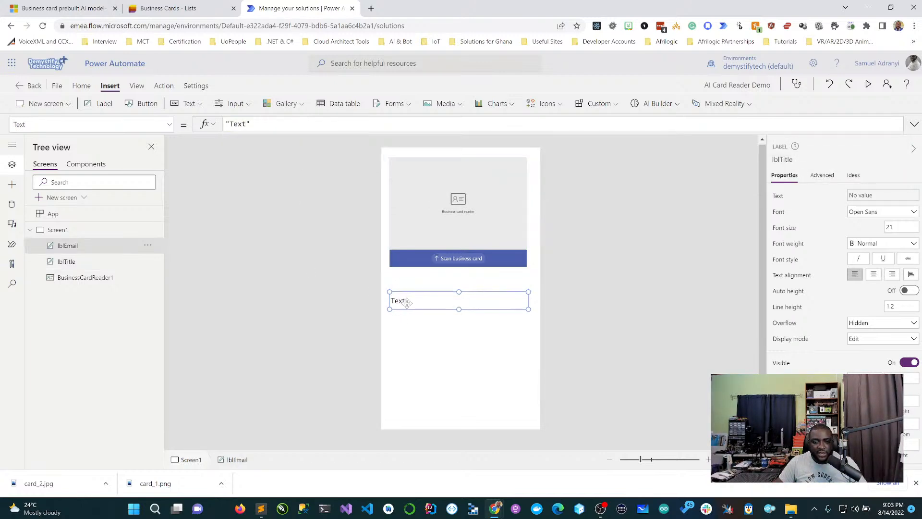
left_click(330, 125)
type("busi")
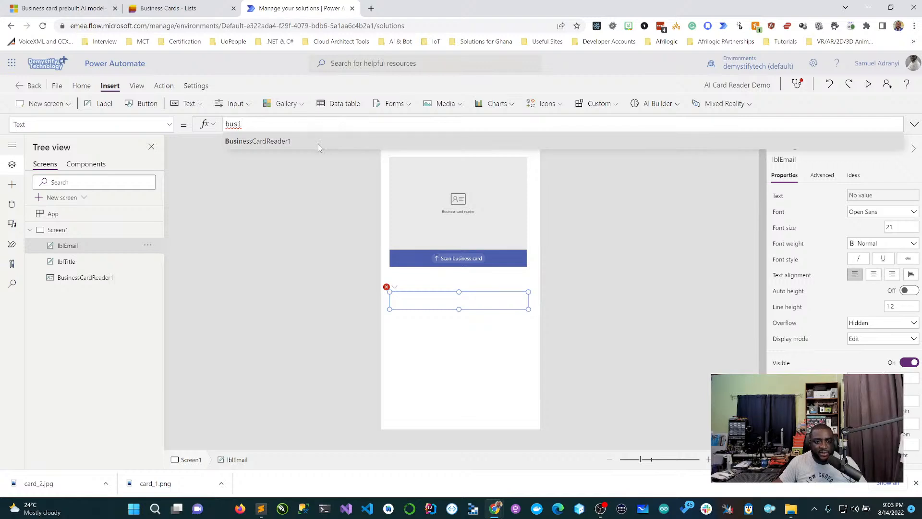
left_click(318, 143)
type(".ema")
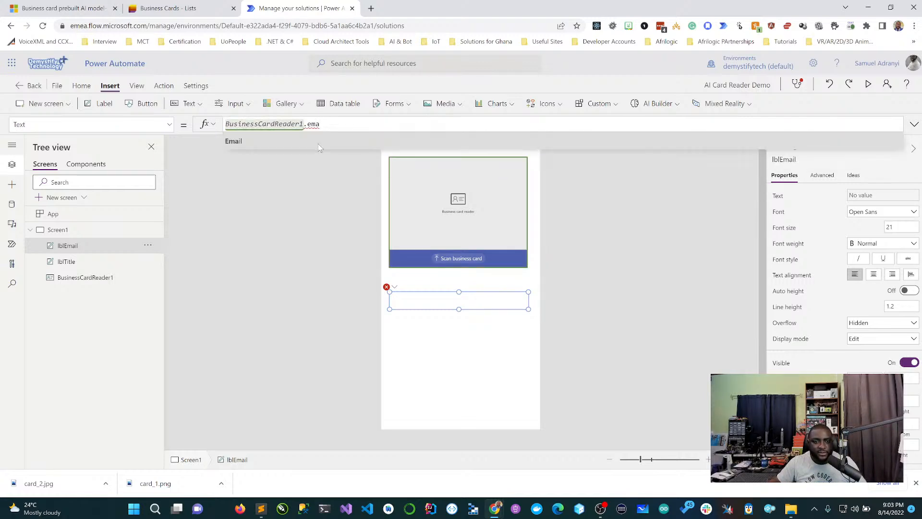
left_click(318, 143)
left_click(657, 326)
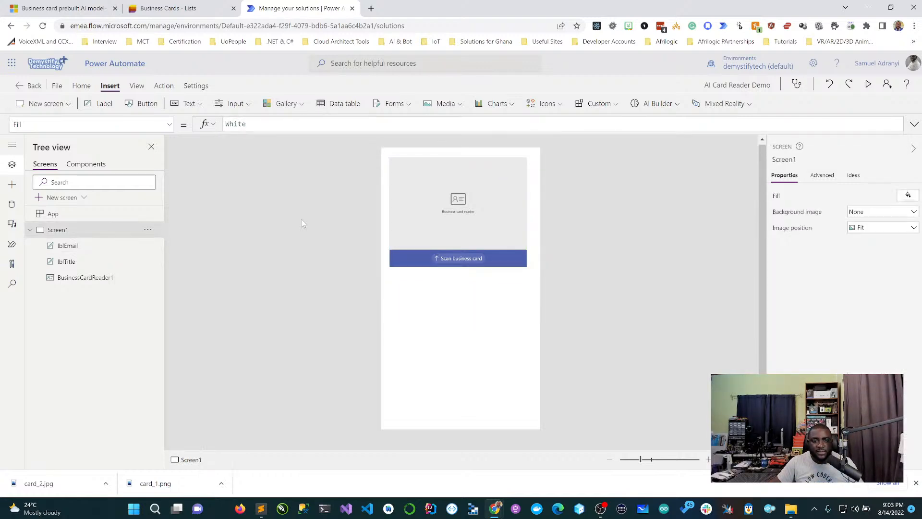
Step: Save the app to the cloud as AI Card Reader Demo and open its sharing page
key("ctrl+s")
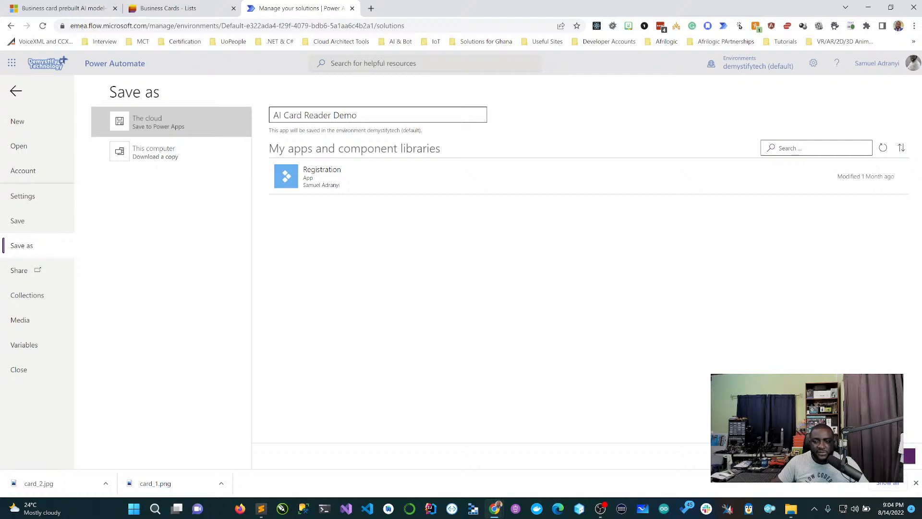
left_click(909, 455)
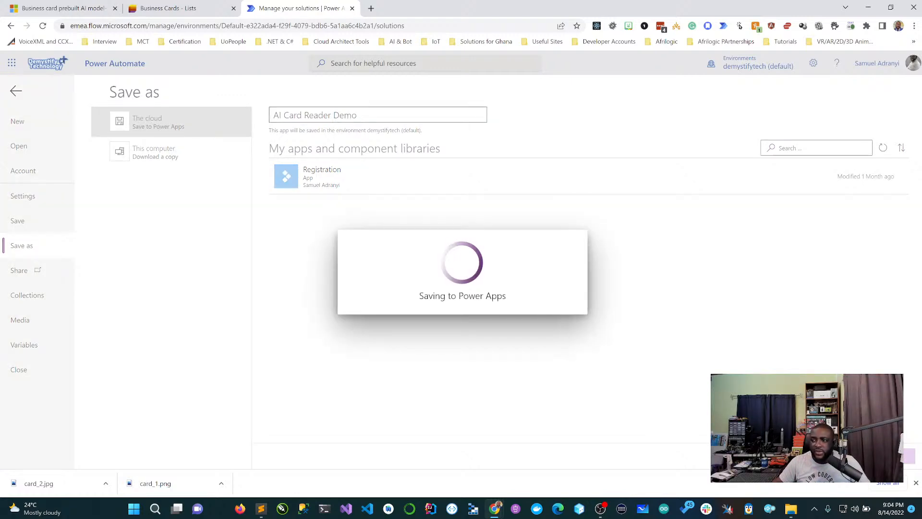
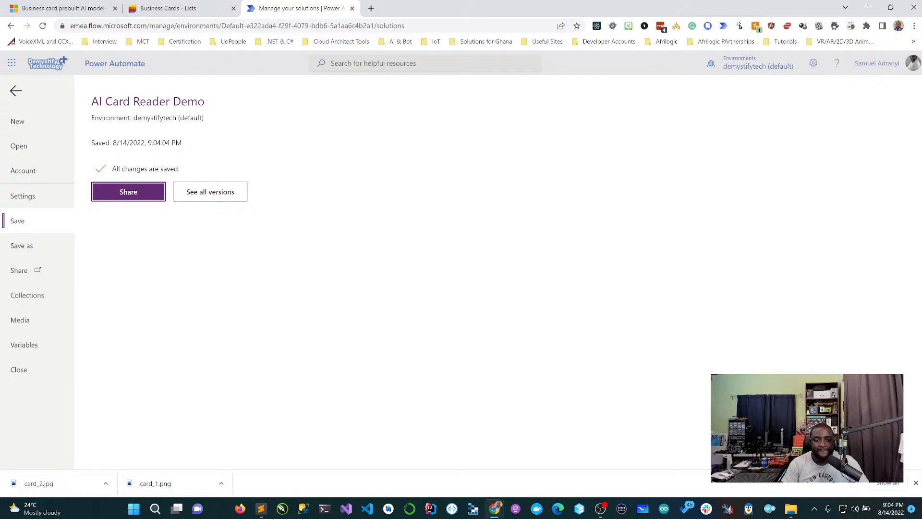
left_click(140, 193)
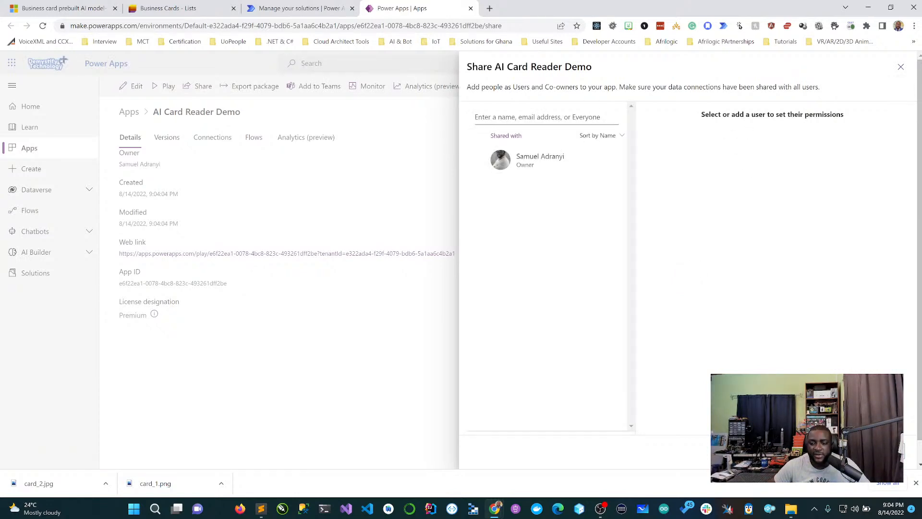
Step: Dismiss the sharing pane and play the app with the already signed-in account
left_click(901, 67)
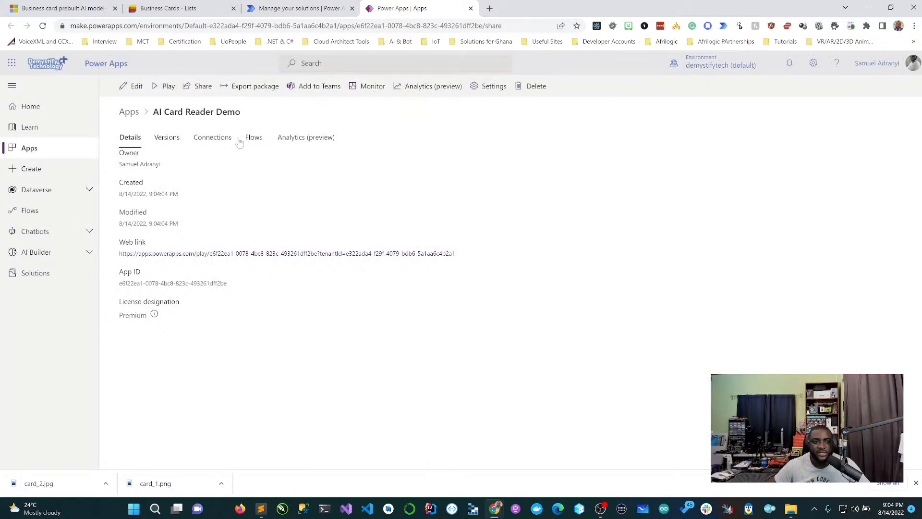
left_click(168, 87)
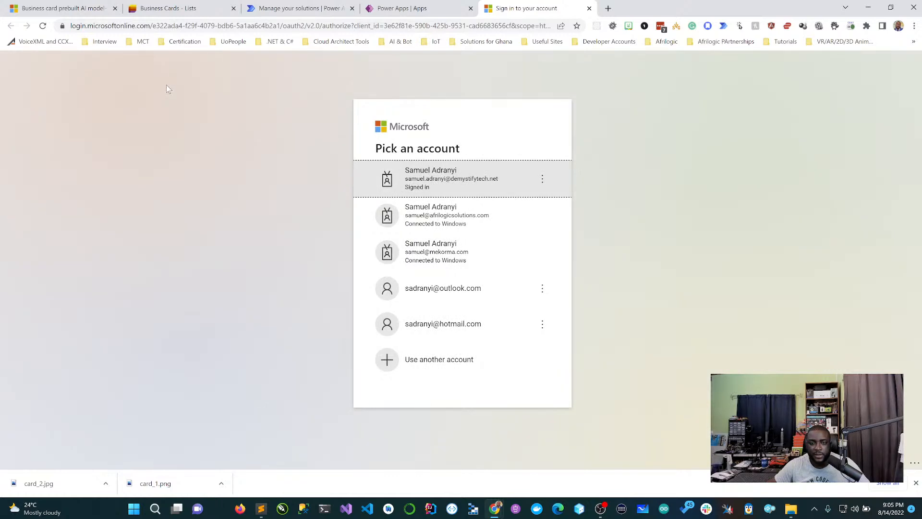
left_click(482, 183)
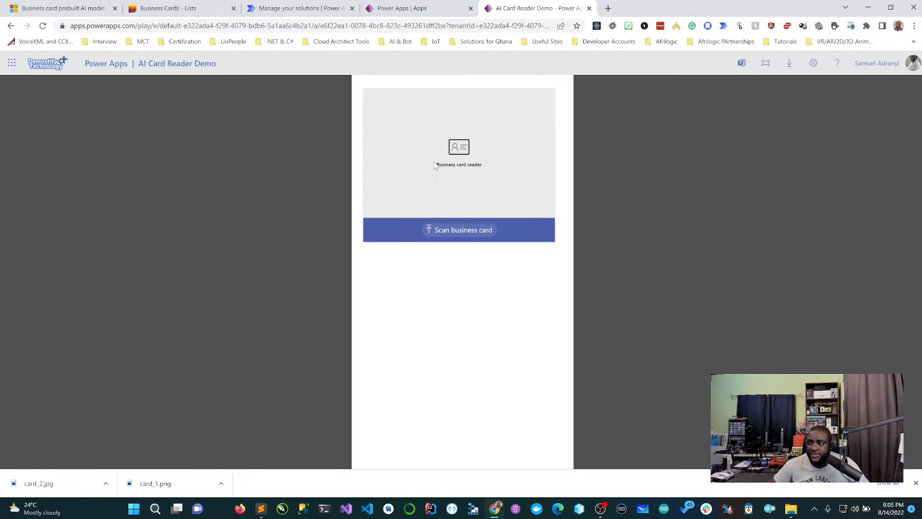
Step: Scan the Fabrikam, Inc. business card image from the BusinessCard folder inside AIBuilder_Lab > Lab Images
left_click(483, 235)
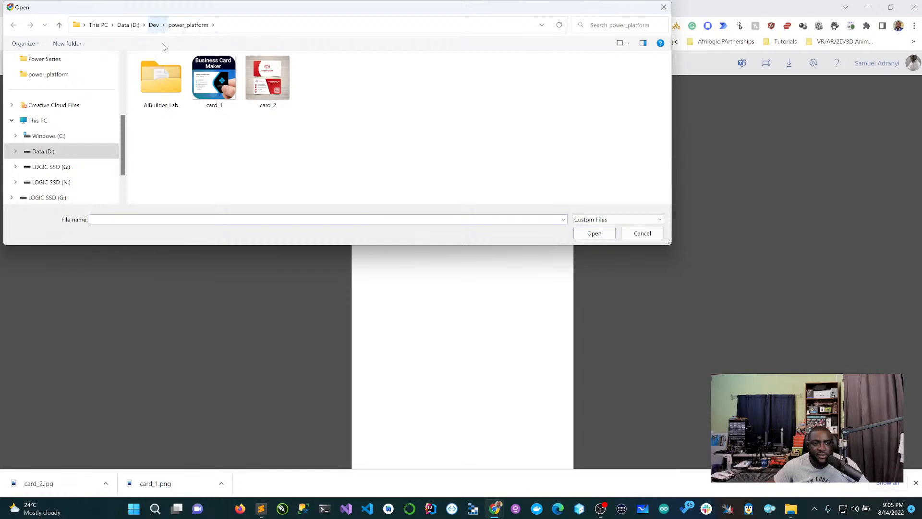
double_click(163, 81)
left_click(171, 89)
double_click(170, 89)
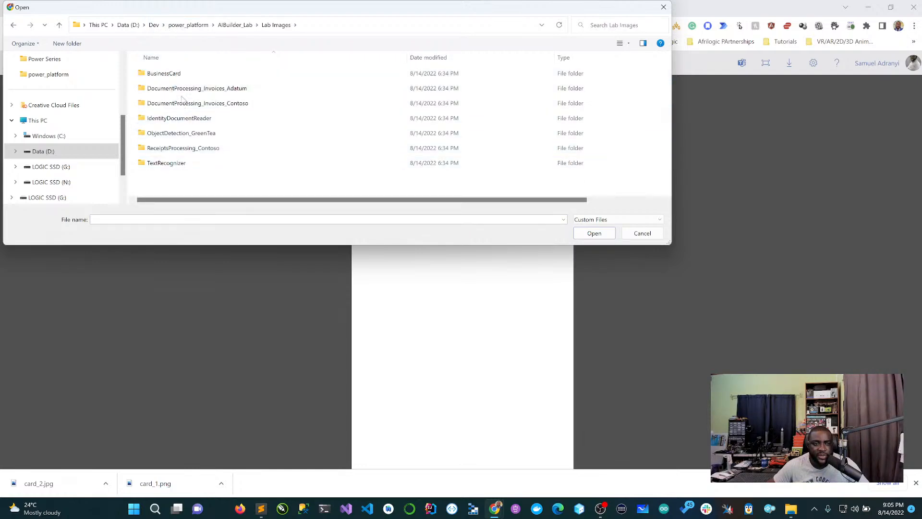
left_click(183, 73)
double_click(183, 73)
left_click(161, 86)
left_click(585, 235)
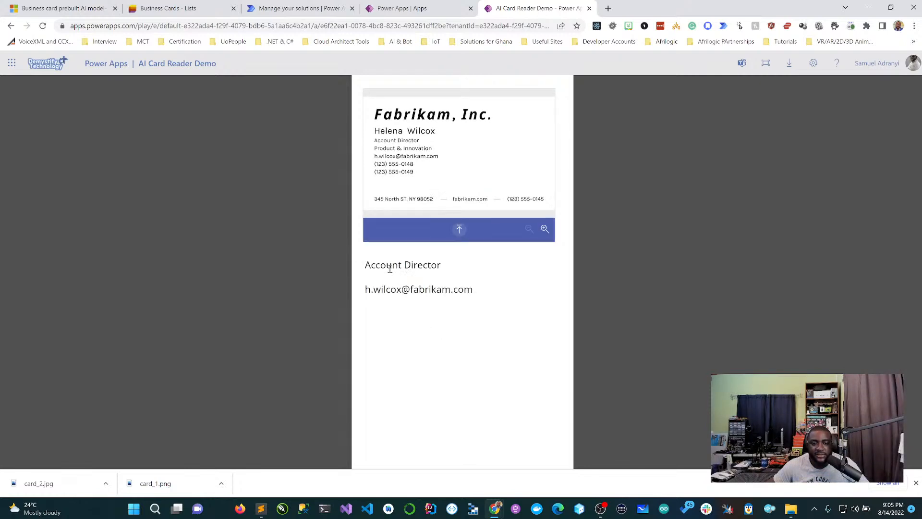
Step: Check the job title and email extracted from the scanned card, and close the running app
left_click_drag(365, 266, 454, 269)
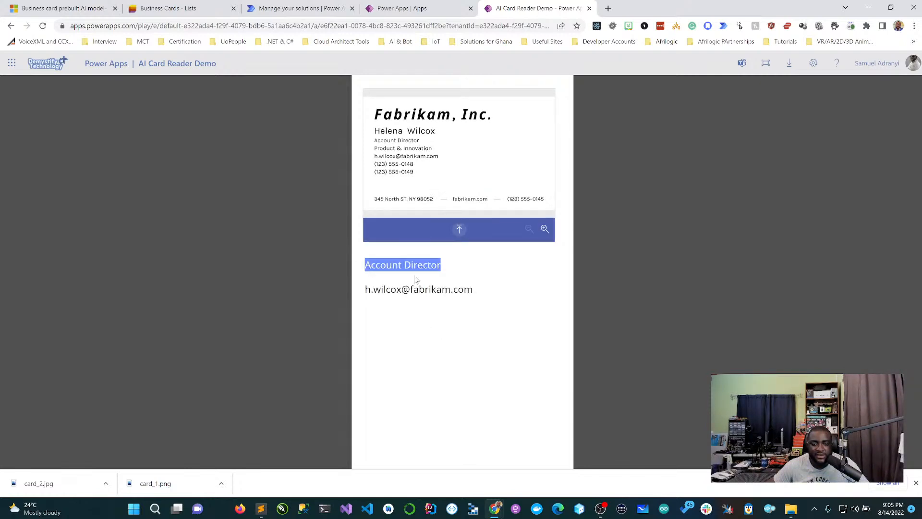
left_click_drag(365, 291, 490, 298)
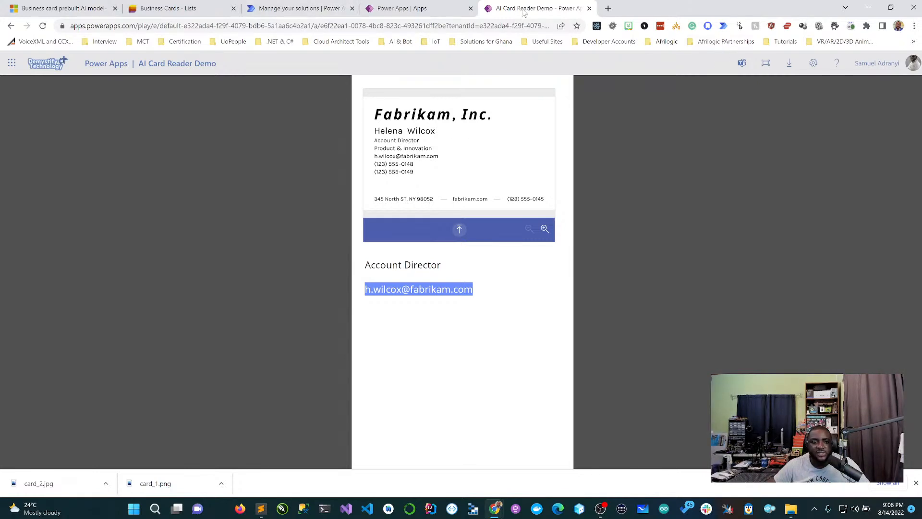
left_click(589, 9)
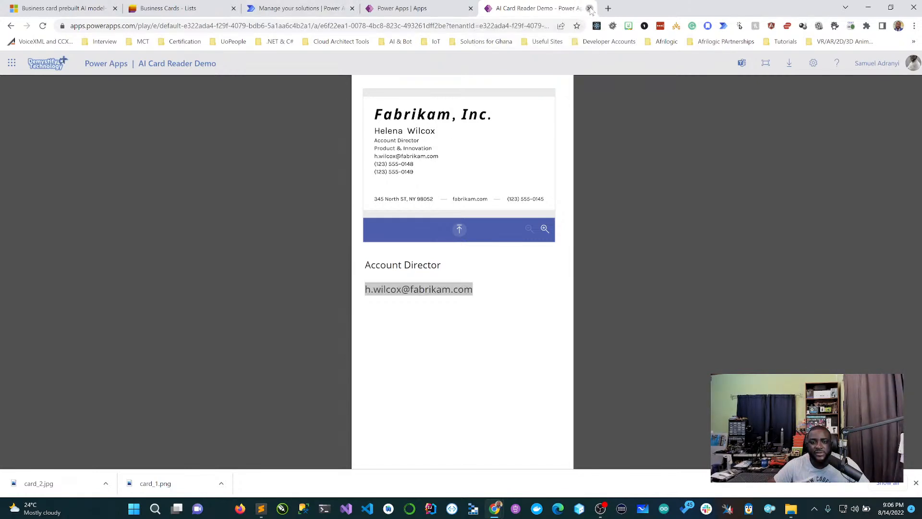
Step: Reopen AI Card Reader Demo for editing, overriding the other locked session and skipping the welcome dialog
left_click(133, 86)
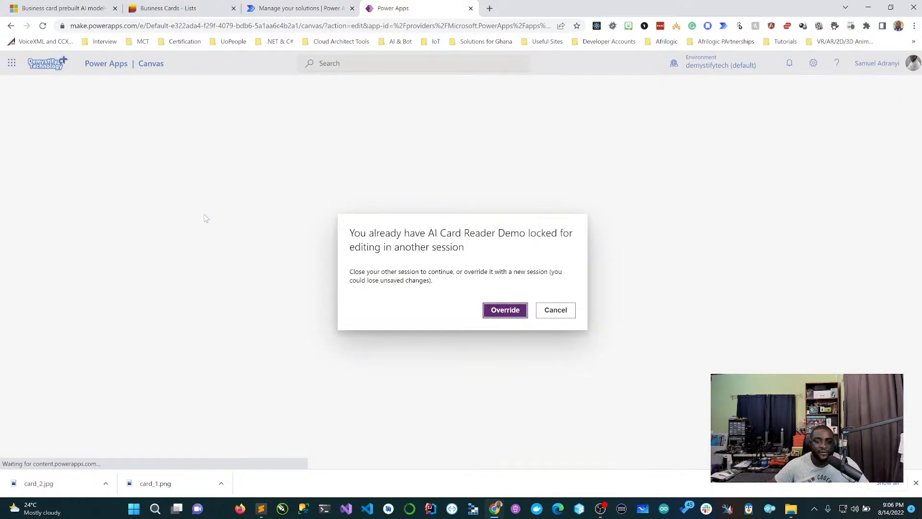
left_click(502, 311)
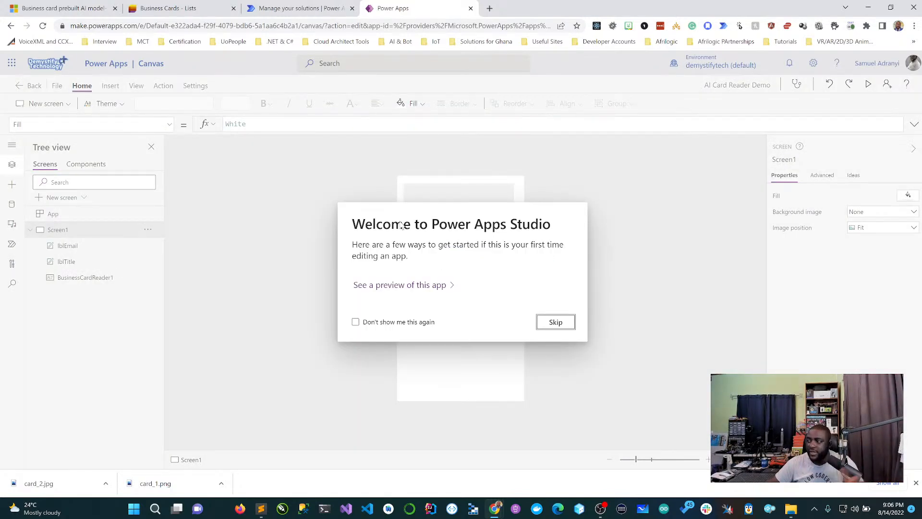
left_click(560, 325)
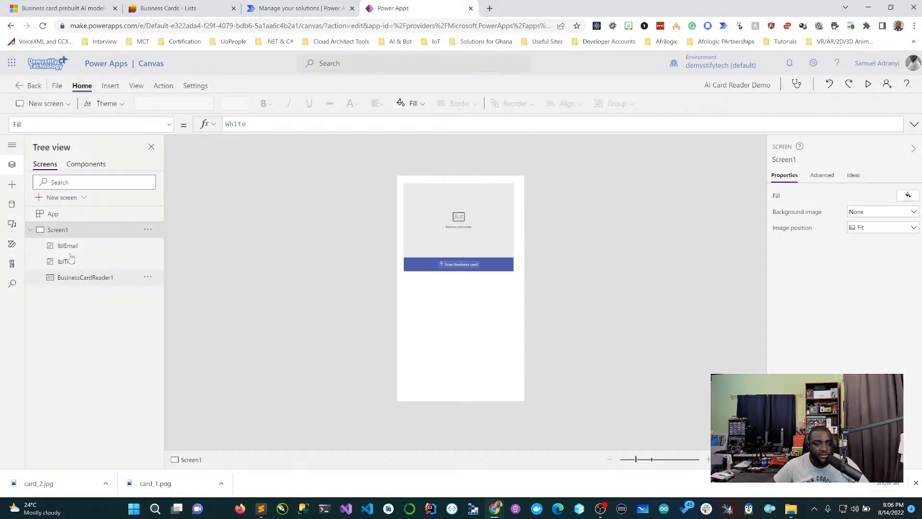
Step: Collapse Screen1 in the tree and add a new blank screen to the app
left_click(31, 231)
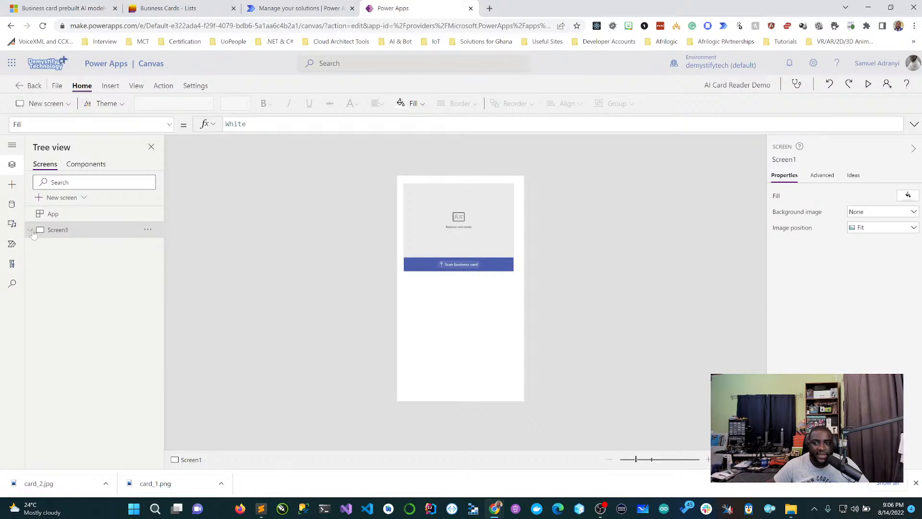
left_click(56, 199)
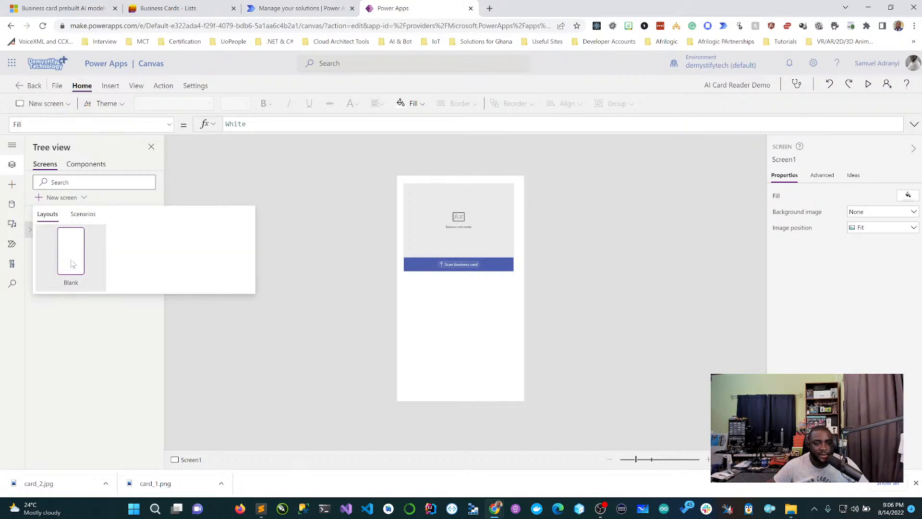
left_click(72, 264)
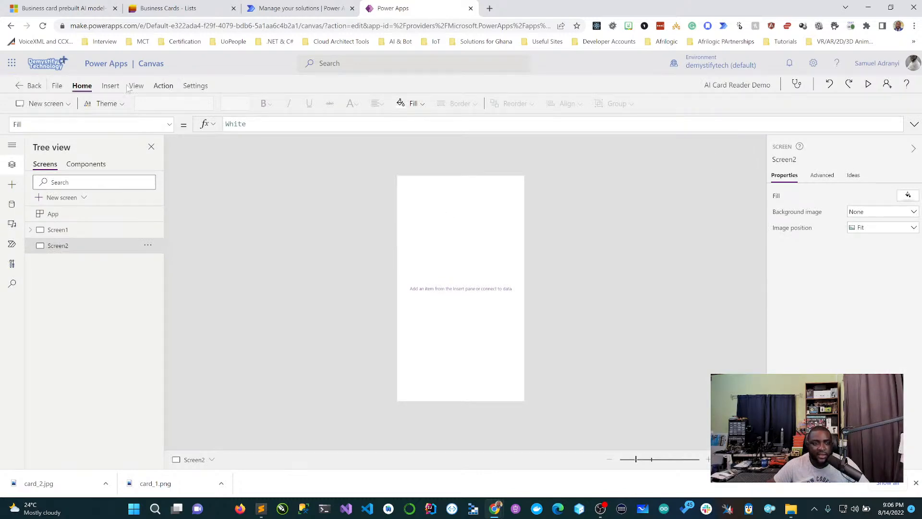
Step: Insert an AI Builder receipt processor on Screen2, accepting the premium notice, and enlarge it to full screen width, about 639 by 687
left_click(110, 85)
left_click(647, 105)
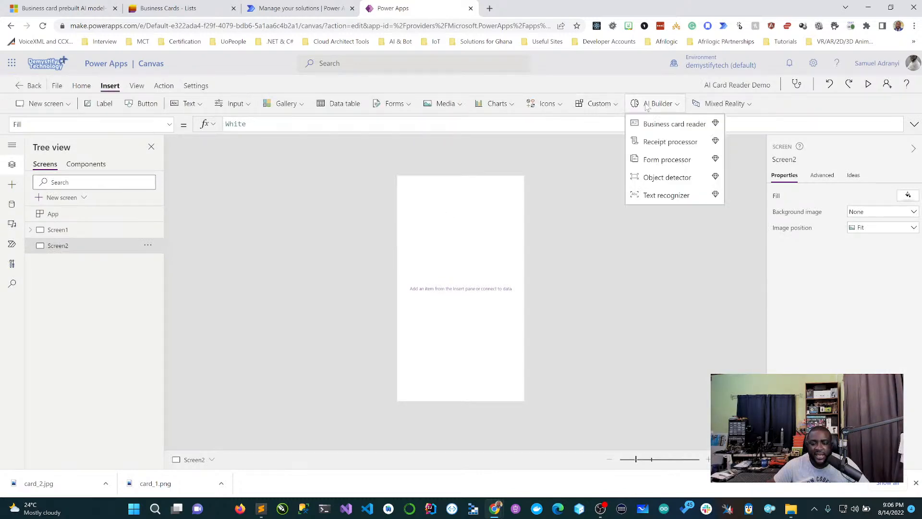
left_click(656, 143)
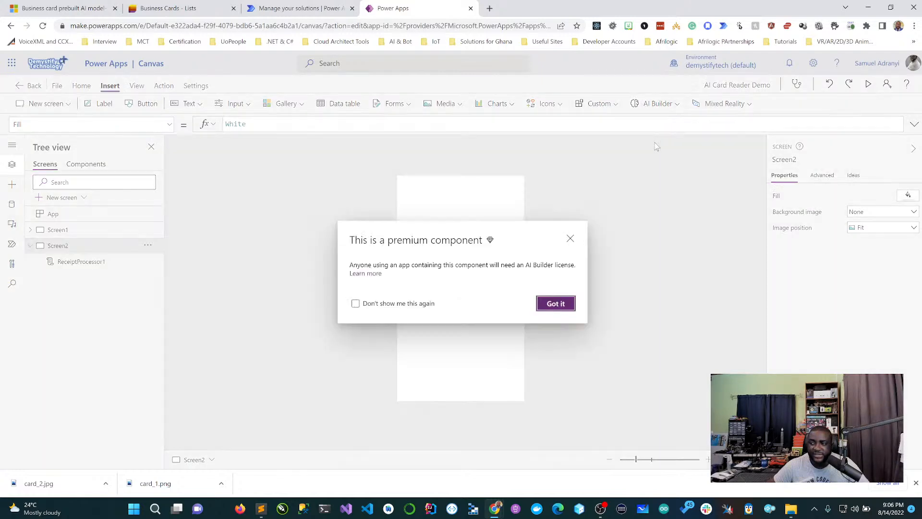
left_click(556, 303)
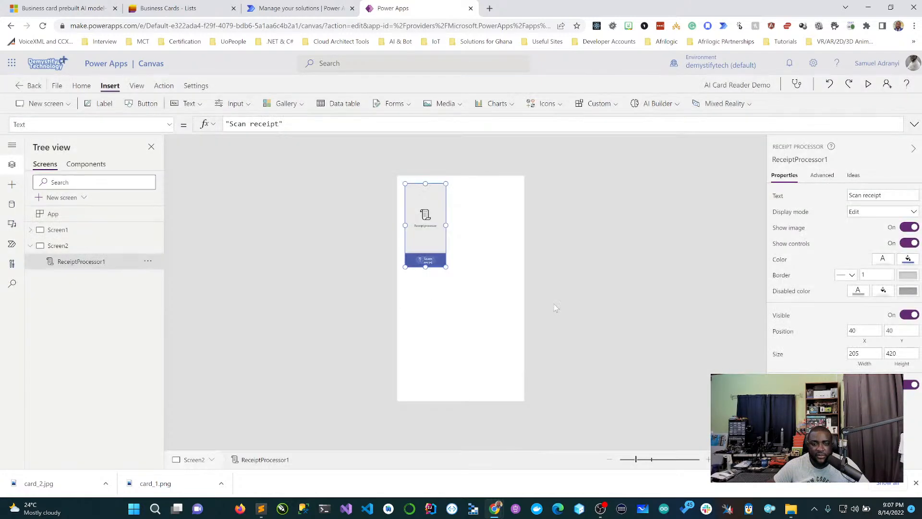
left_click_drag(443, 224, 466, 220)
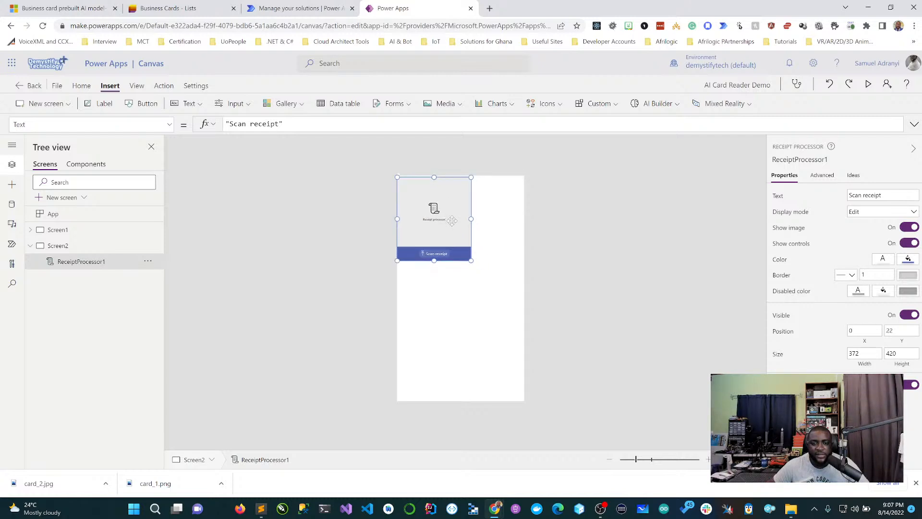
left_click_drag(471, 261, 524, 313)
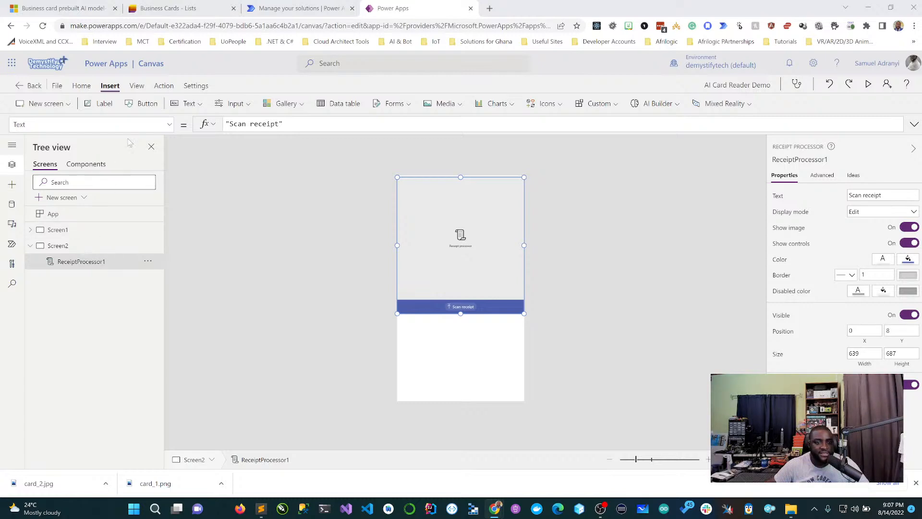
Step: Add a label just below the receipt processor on Screen2 and rename it total Amount
left_click(104, 104)
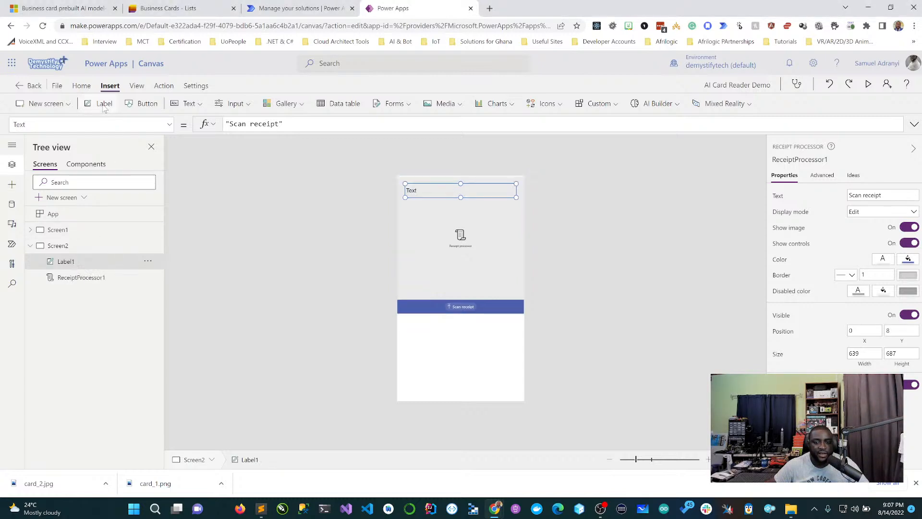
left_click_drag(432, 191, 431, 326)
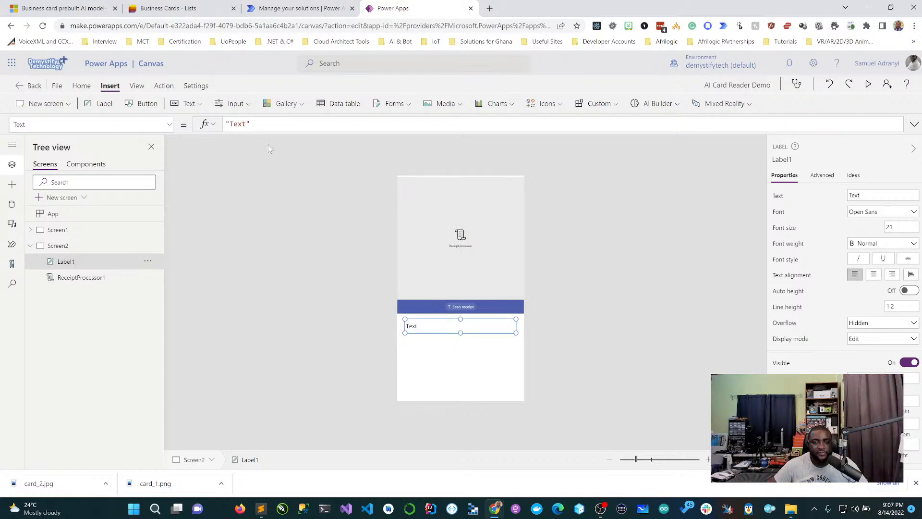
double_click(72, 261)
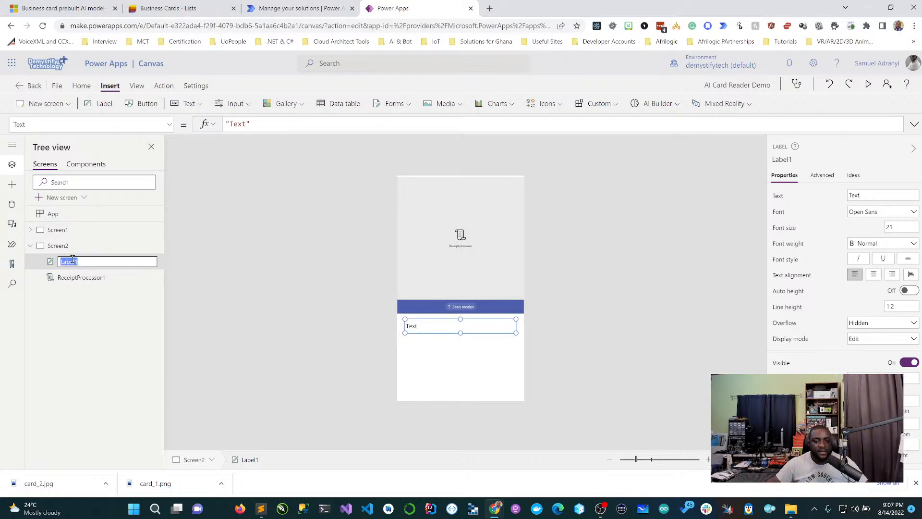
type("total ")
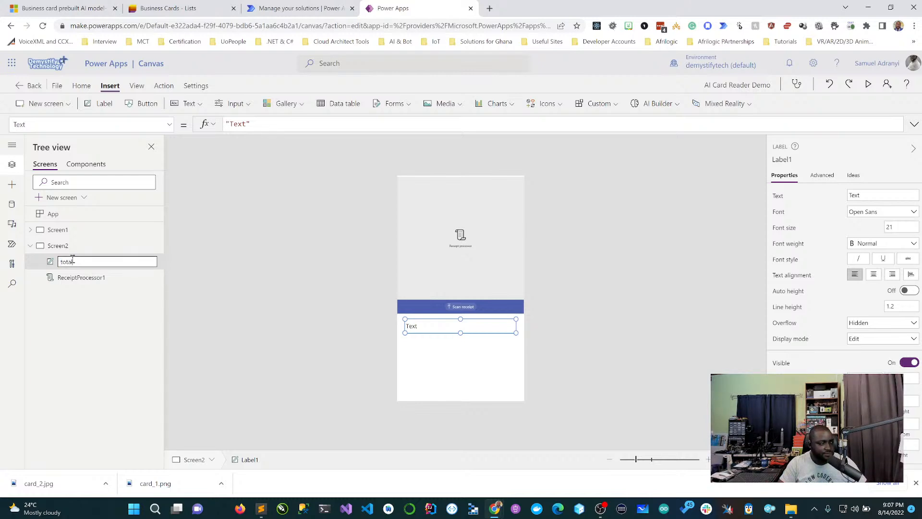
type("Amou")
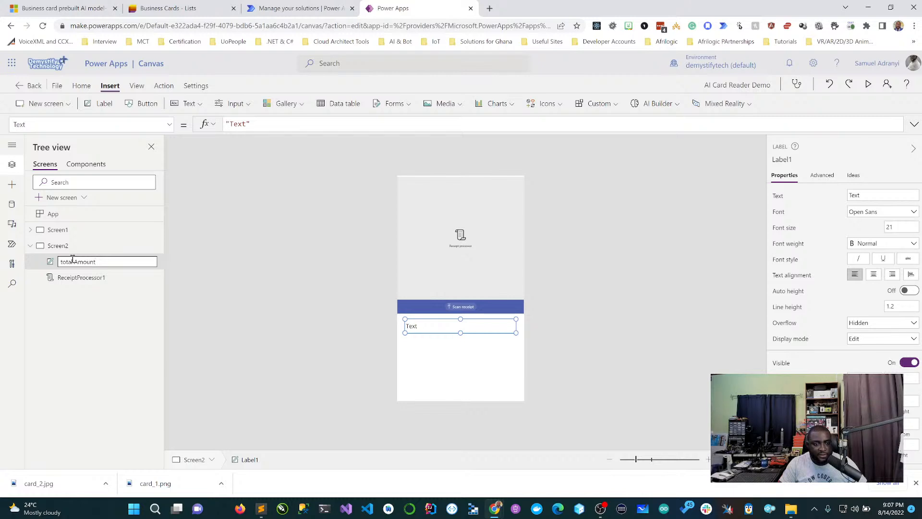
type("nt")
key("Return")
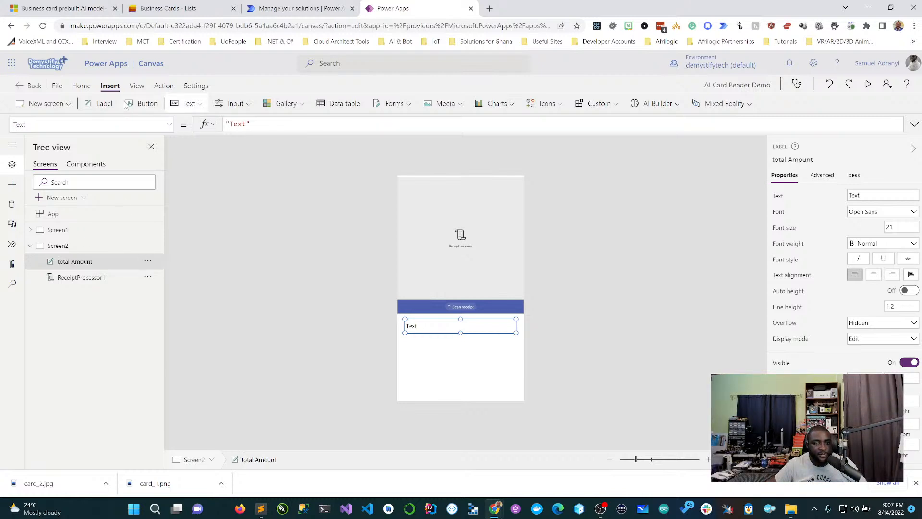
Step: Add a second label beneath the total Amount label and rename it lbltax
left_click(94, 105)
left_click_drag(477, 192, 472, 298)
mouse_move(470, 340)
left_mouse_down()
mouse_move(470, 354)
mouse_move(476, 340)
left_mouse_up()
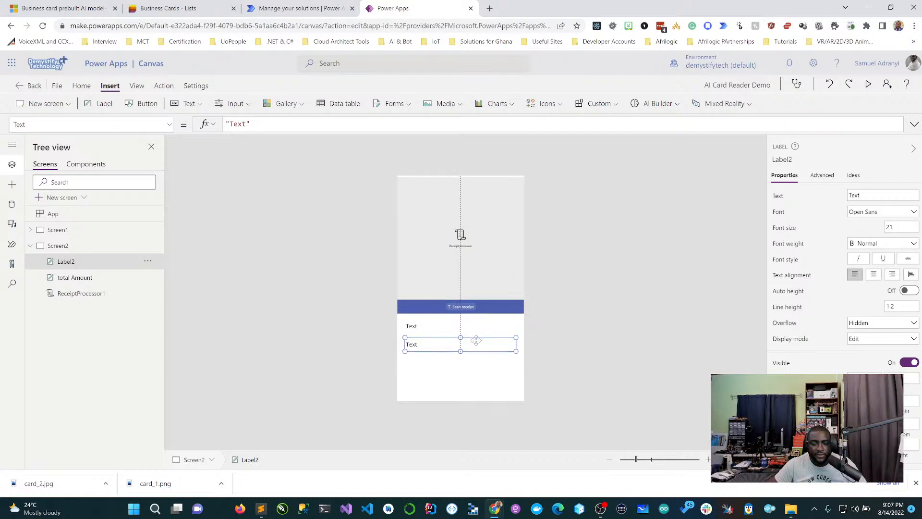
double_click(70, 261)
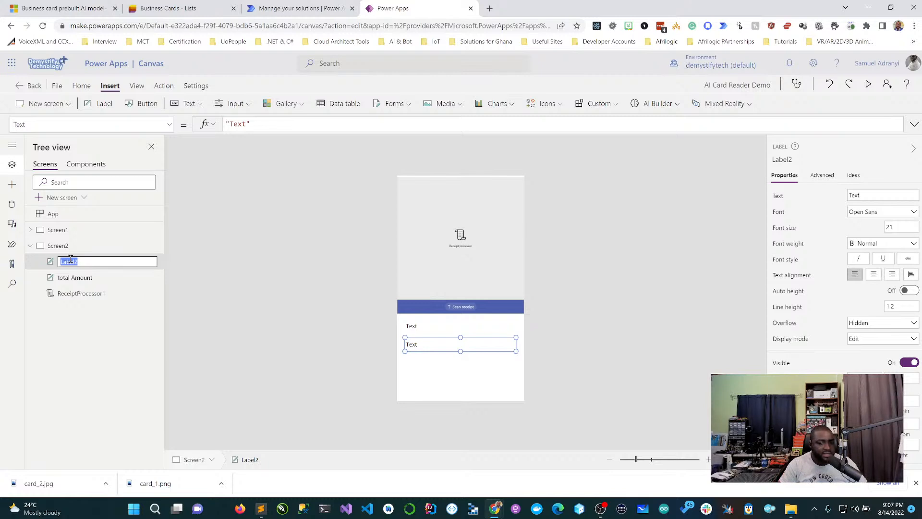
type("lbltax")
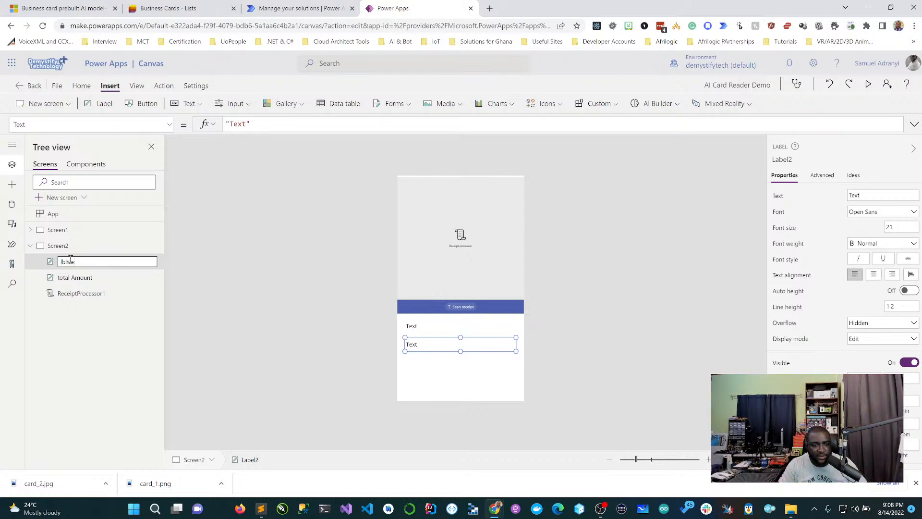
key("Return")
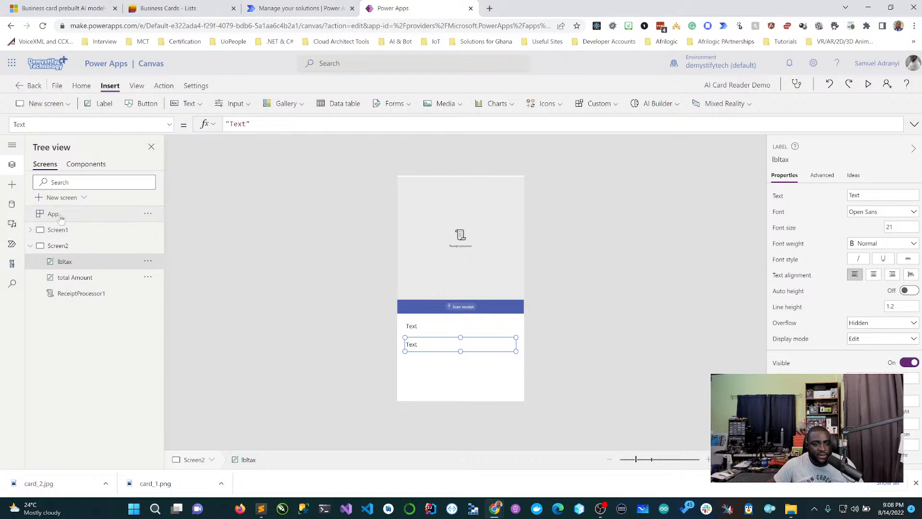
Step: Add a third label beneath lbltax and rename it lblMerchant
left_click(99, 105)
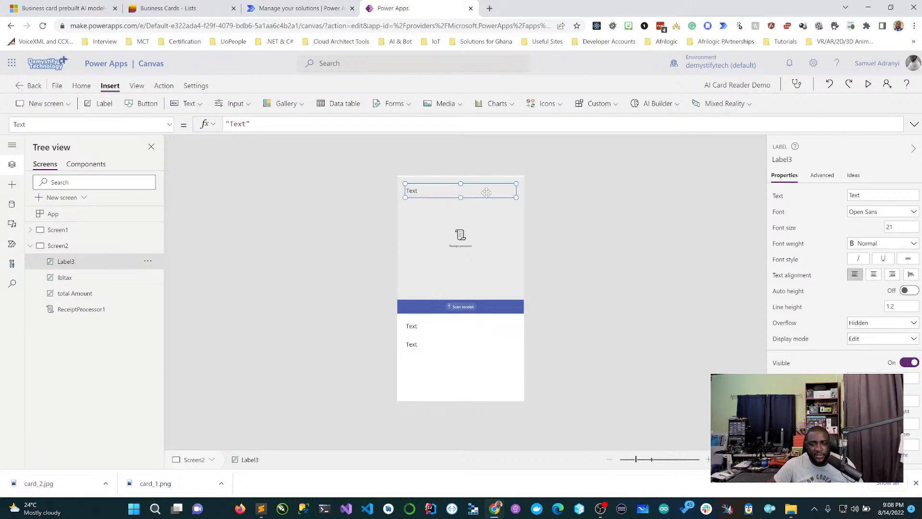
left_click_drag(486, 192, 487, 362)
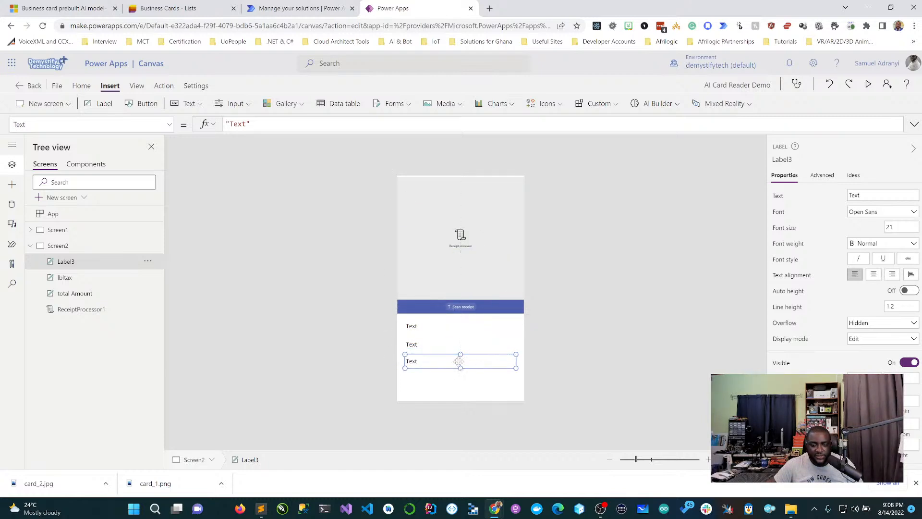
double_click(69, 263)
type("lblMerchant")
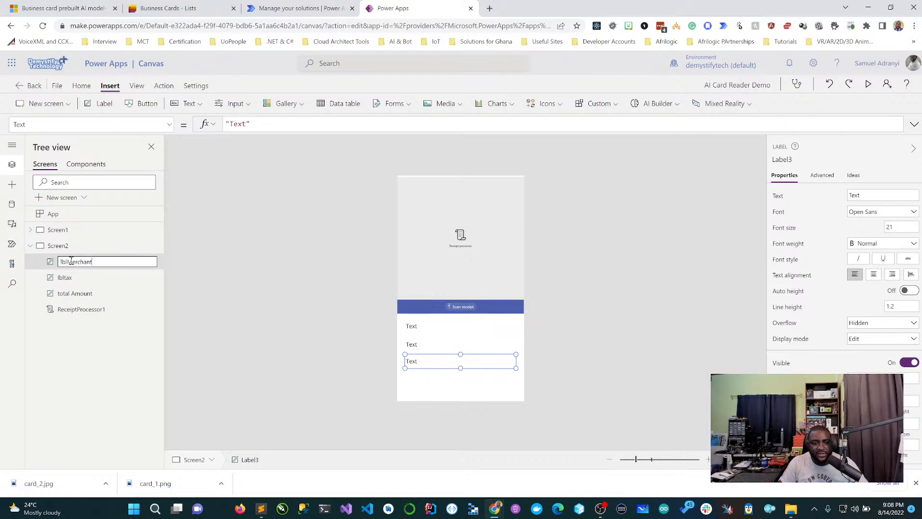
key("Return")
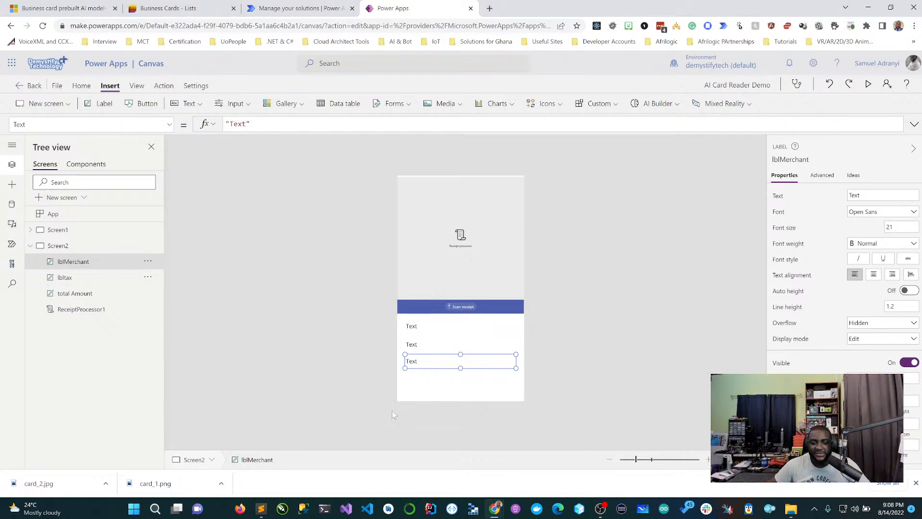
left_click(657, 323)
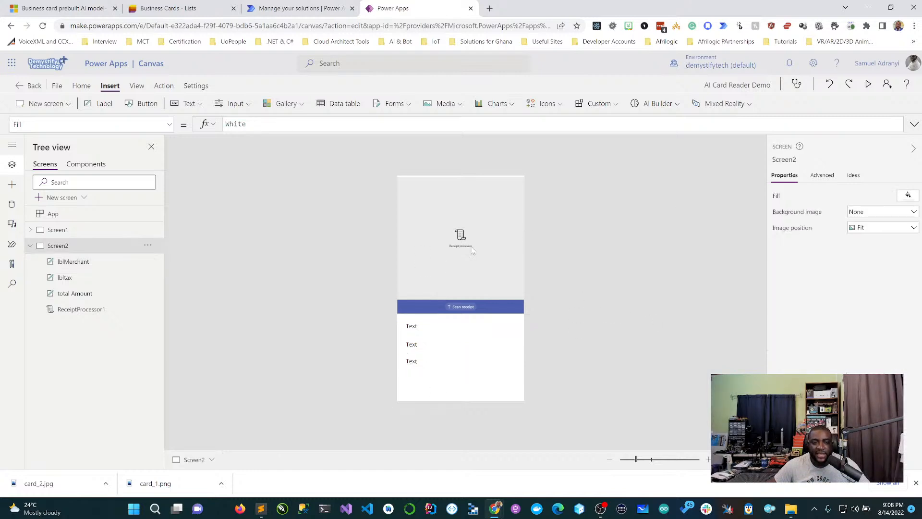
Step: Set the total Amount label's Text formula to ReceiptProcessor1.Total
left_click(81, 309)
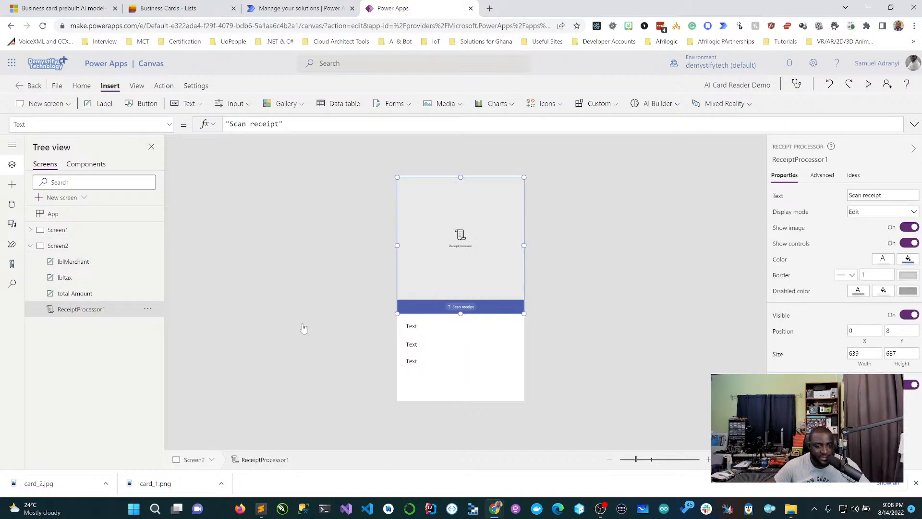
left_click(425, 328)
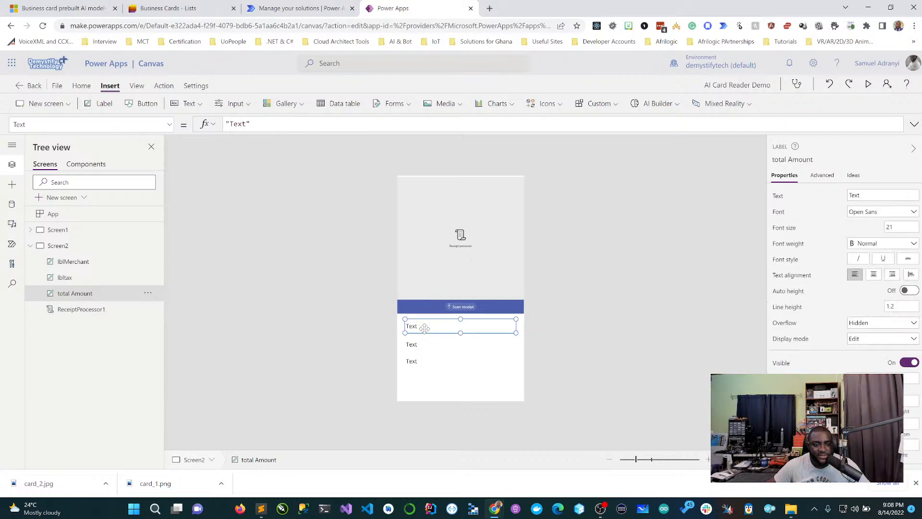
key("ctrl+a")
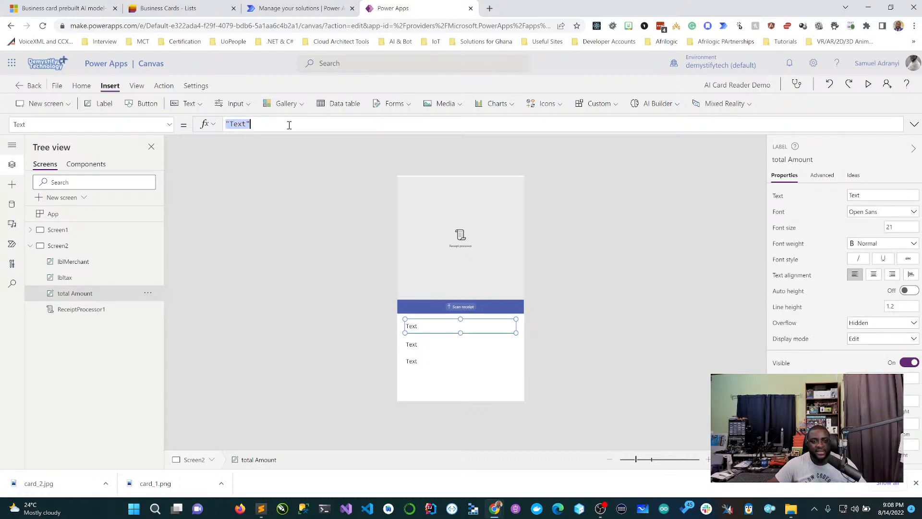
type("rece")
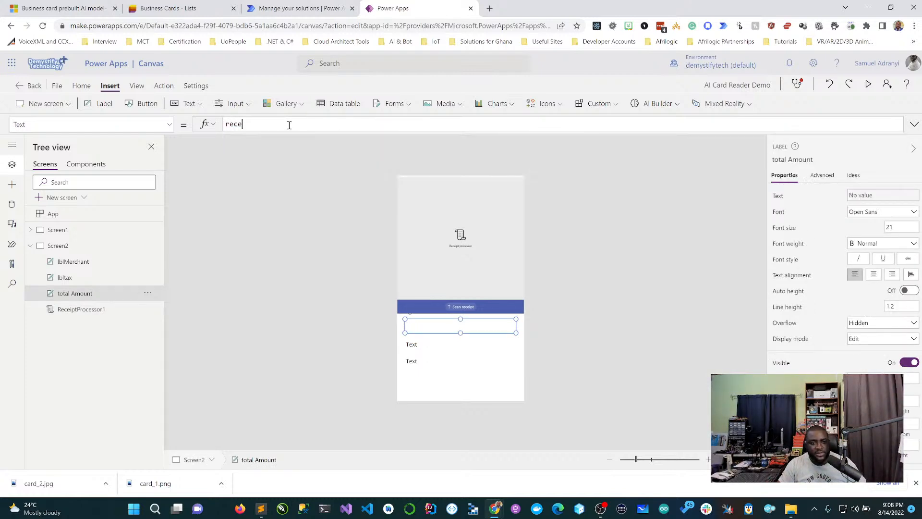
type("i")
left_click(283, 143)
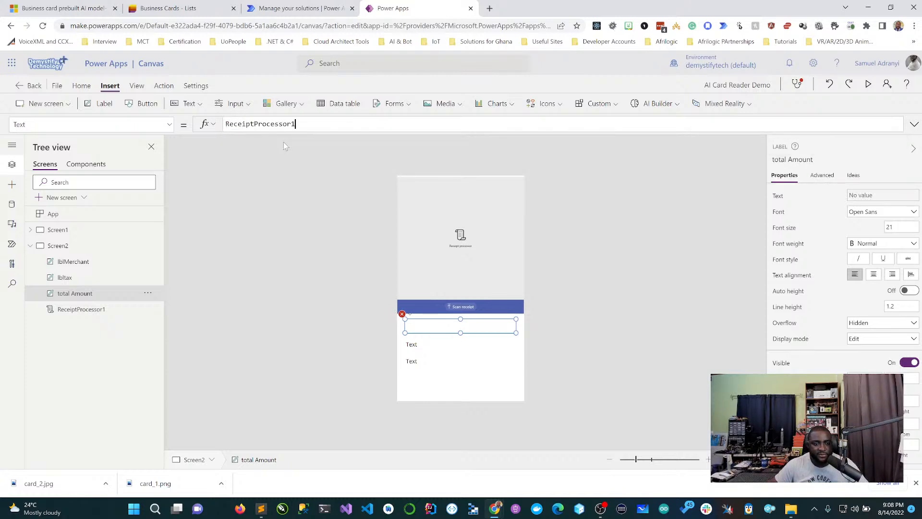
type(".")
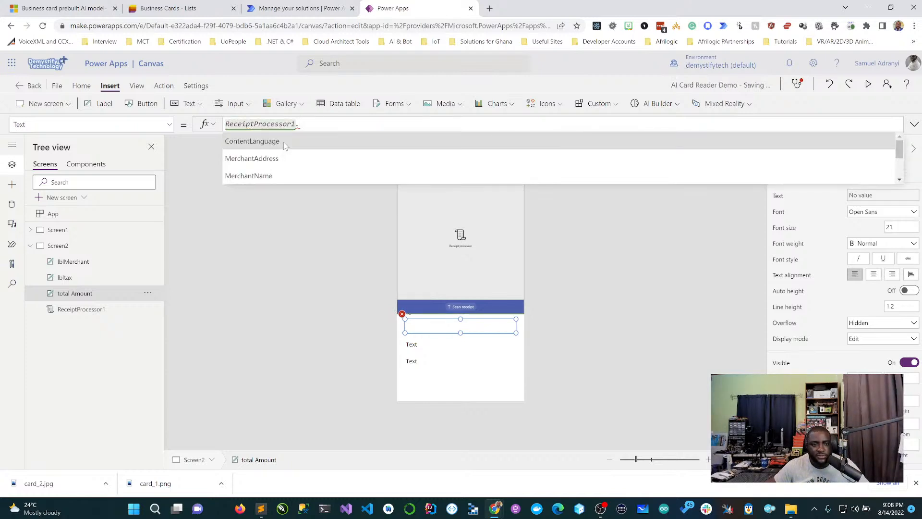
type("to")
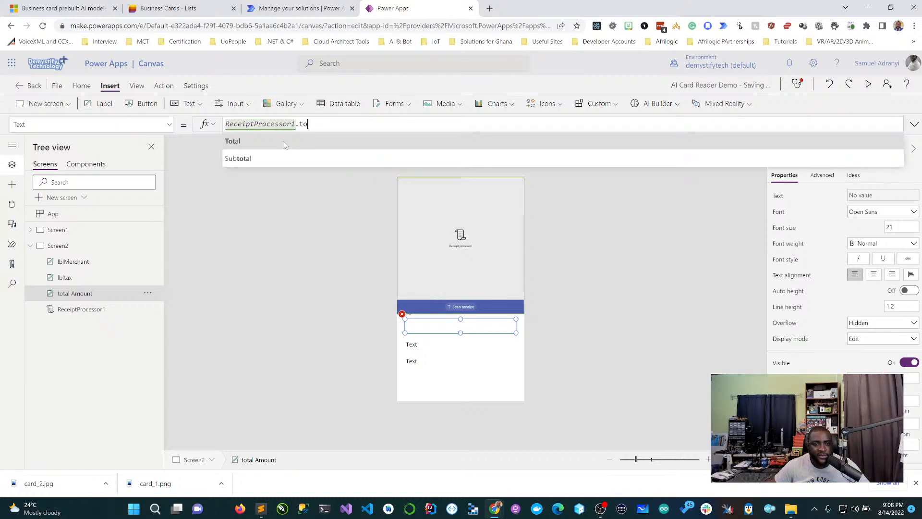
left_click(283, 143)
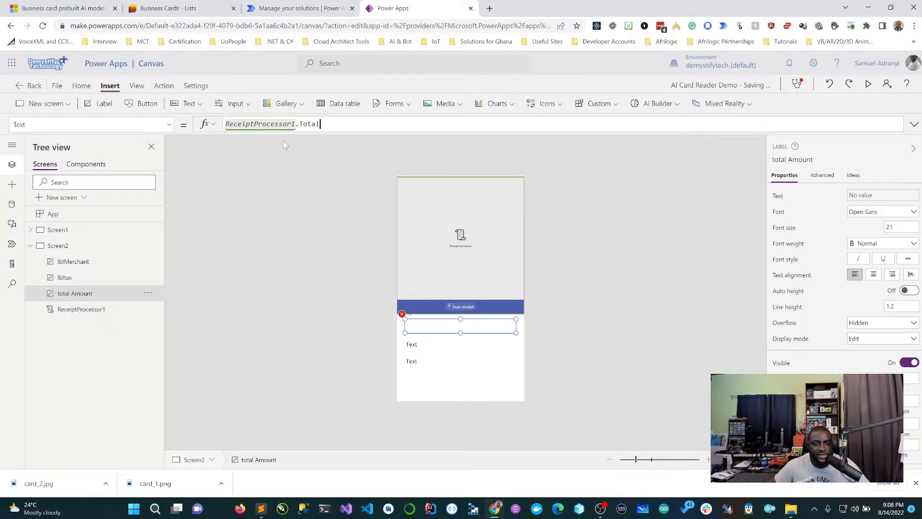
Step: Enter ReceiptProcessor1.tax as the Text formula of the lbltax label
left_click(436, 340)
key("ctrl+a")
type("rec")
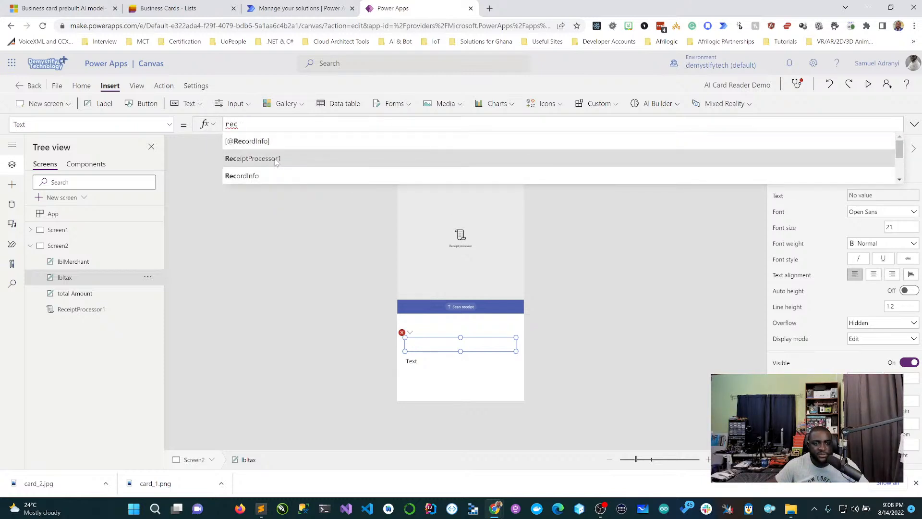
left_click(276, 158)
type(".tax")
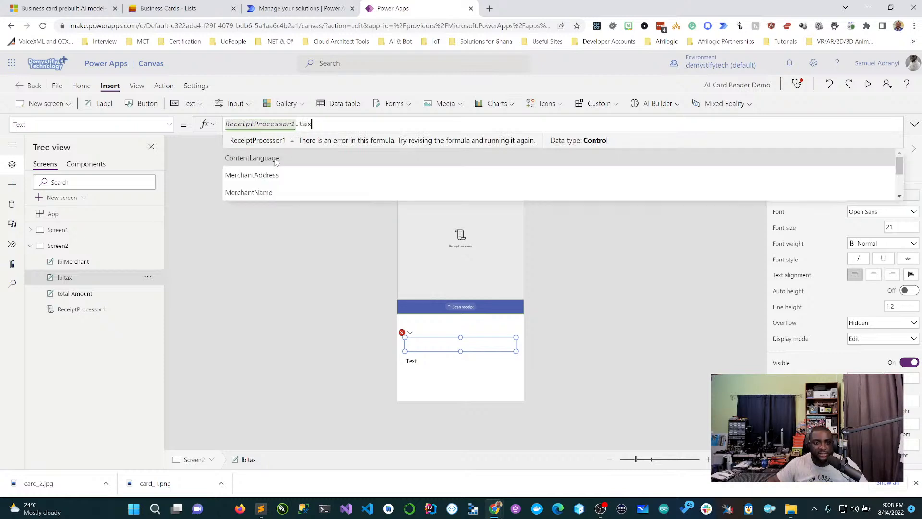
key("Escape")
left_click(275, 158)
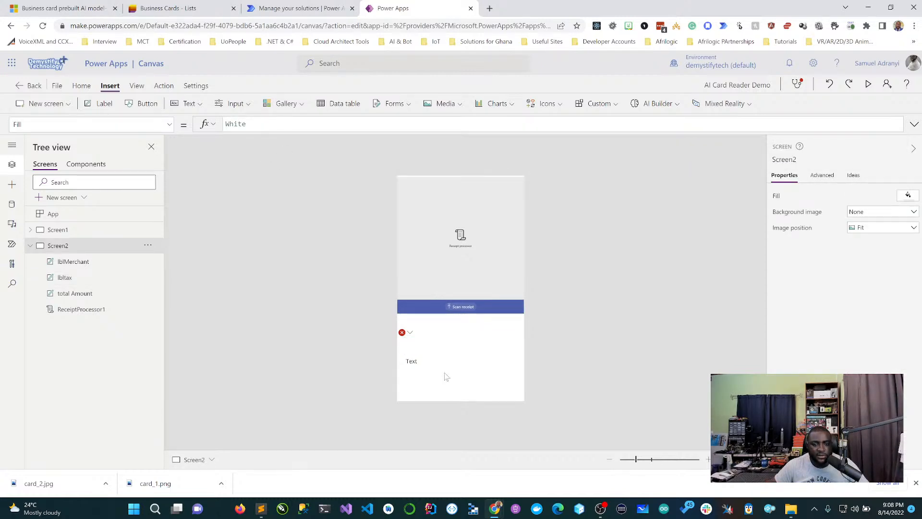
Step: Correct the lbltax label's Text formula to ReceiptProcessor1.Tax
left_click(409, 333)
left_click(442, 348)
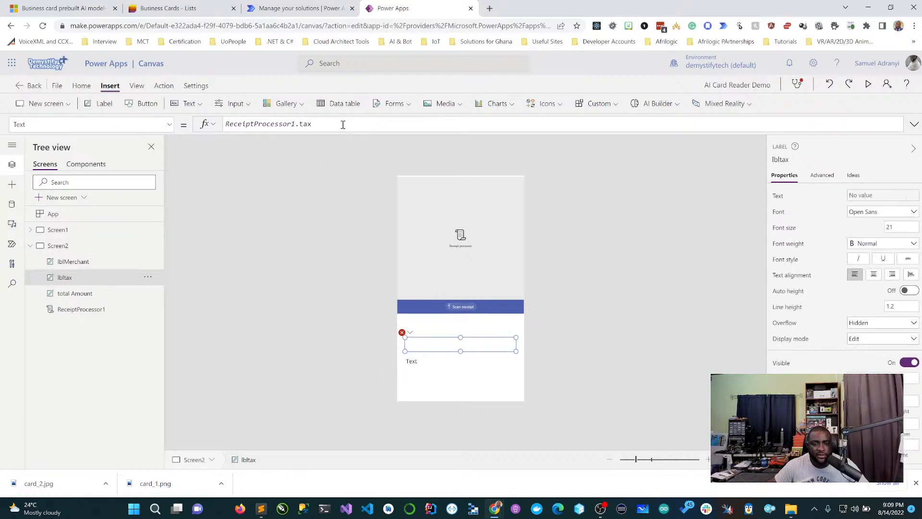
left_click(412, 334)
left_click(422, 346)
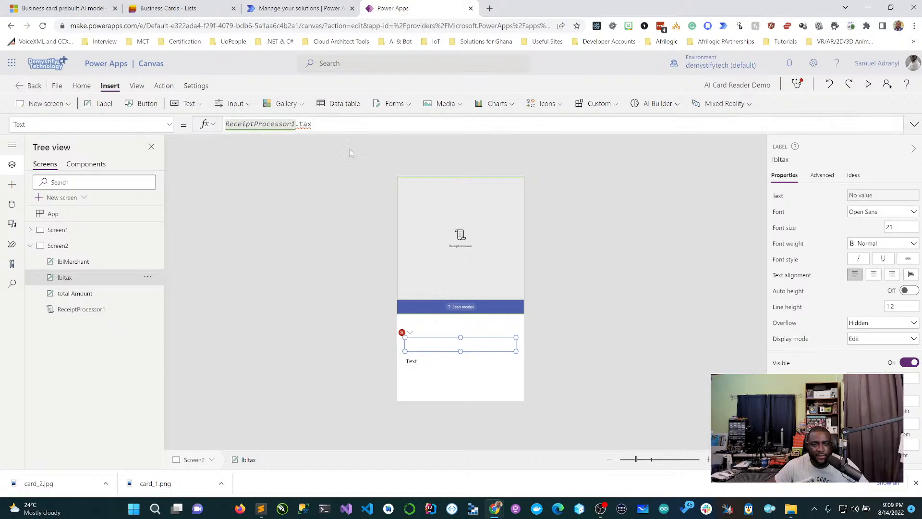
key("BackSpace")
key("BackSpace")
key("BackSpace")
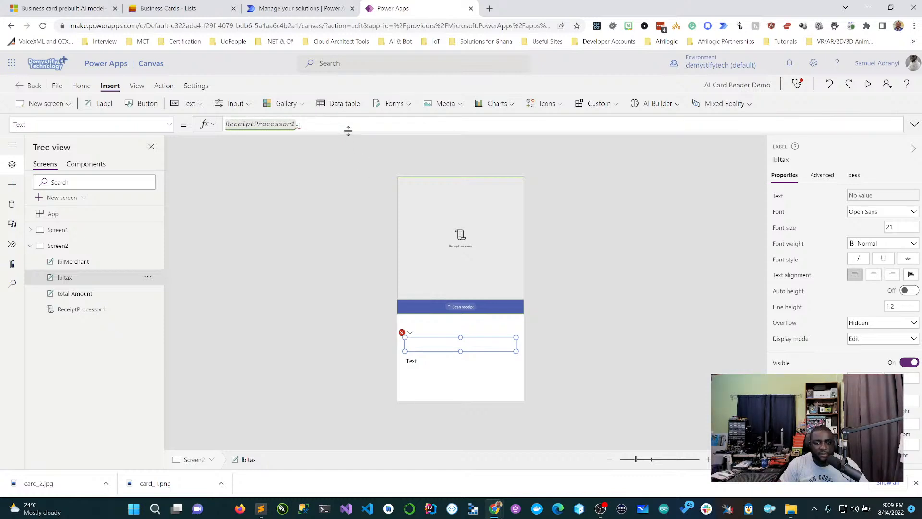
type("Tax")
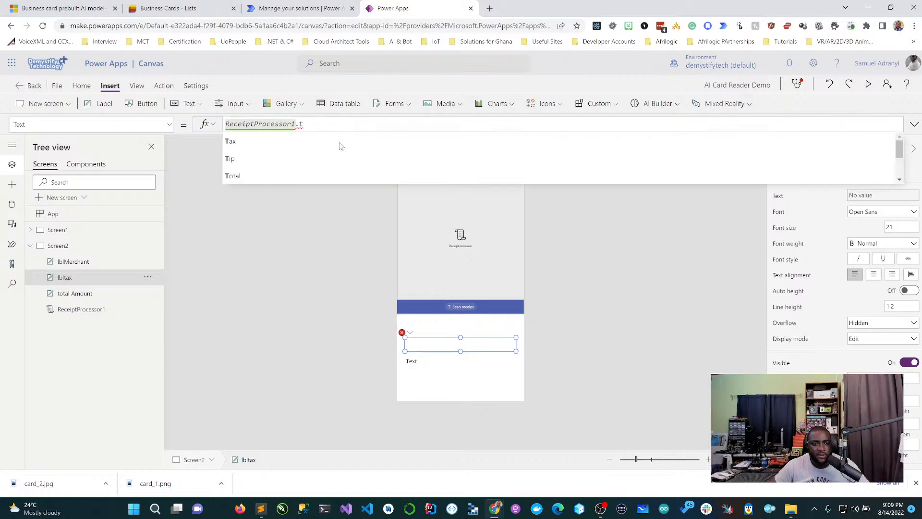
Step: Set the lblMerchant label's Text formula to ReceiptProcessor1.MerchantName
left_click(415, 360)
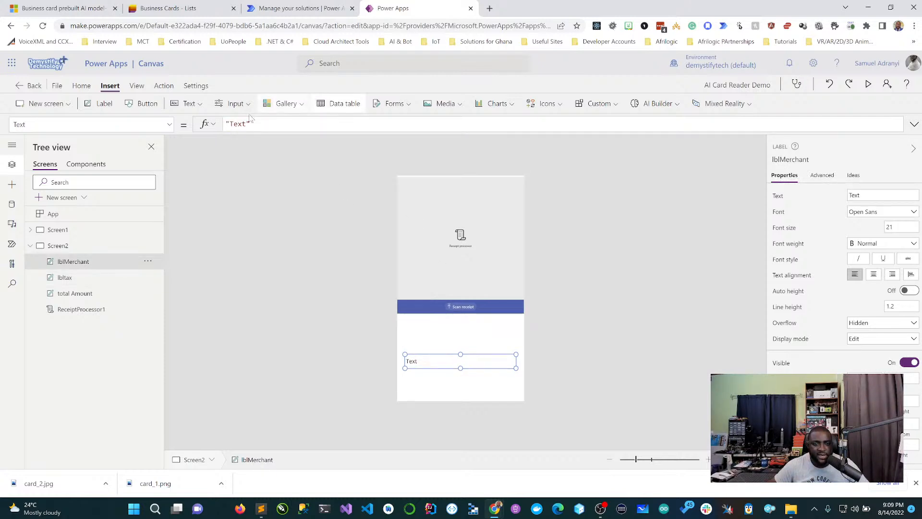
key("ctrl+a")
type("rece")
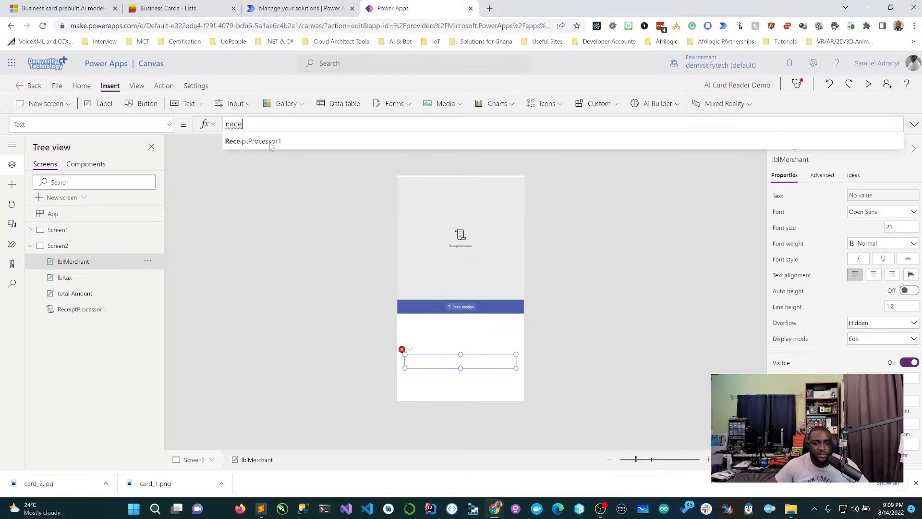
left_click(271, 144)
left_click(270, 143)
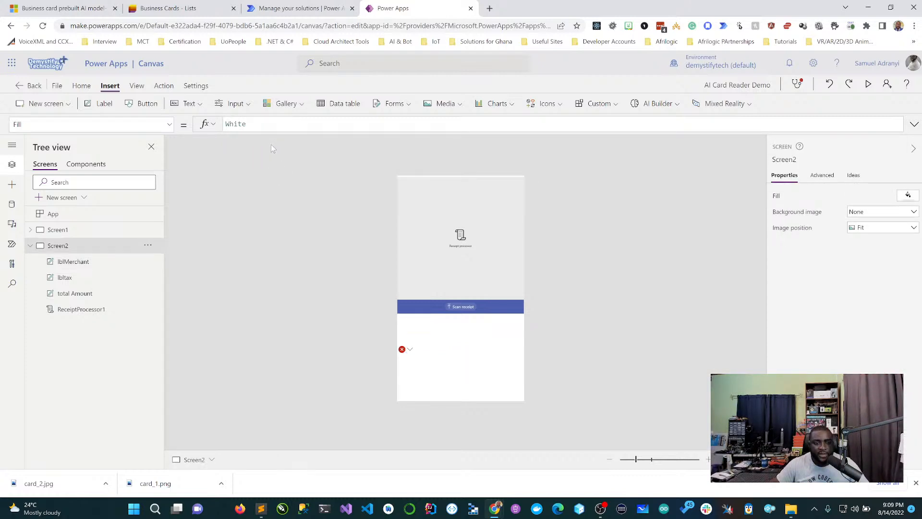
left_click(403, 349)
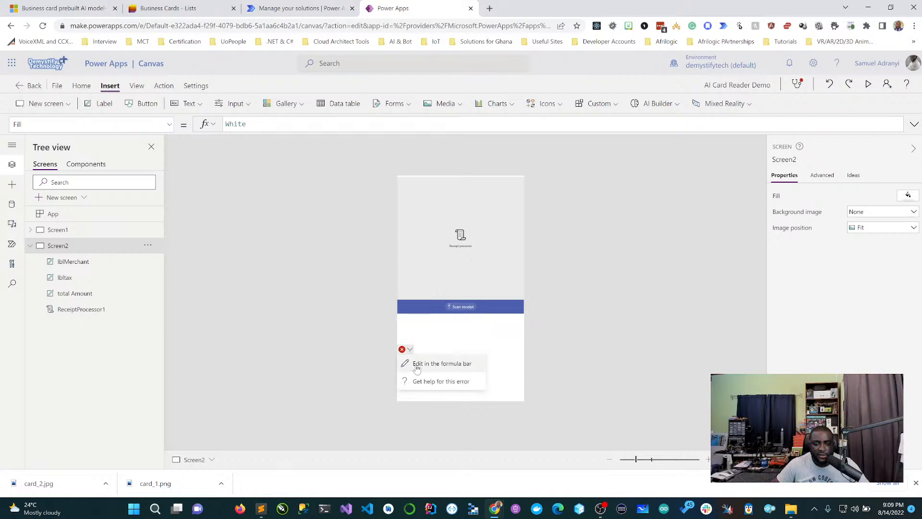
left_click(417, 364)
left_click(340, 125)
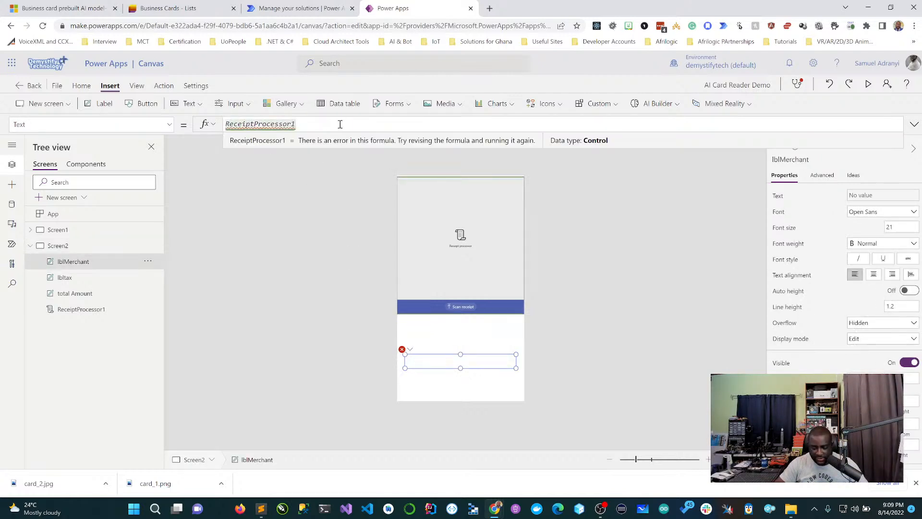
type(".t")
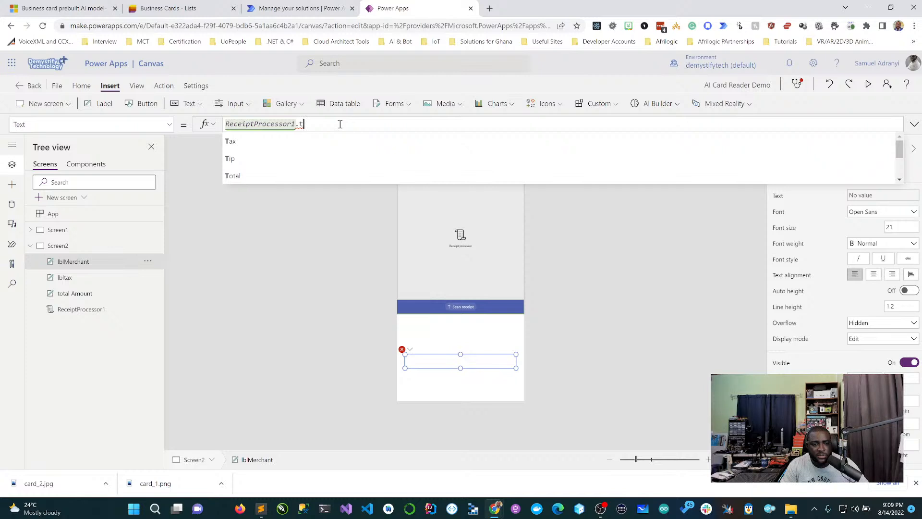
key("BackSpace")
type("mer")
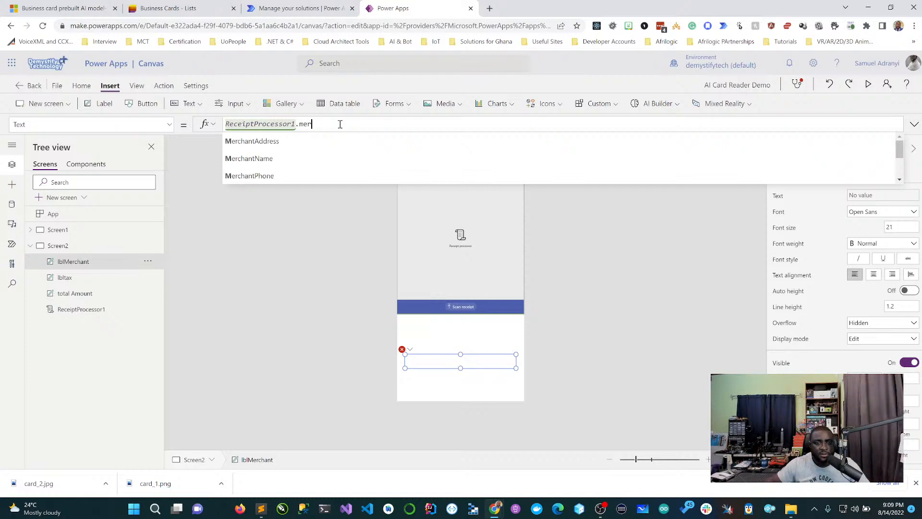
left_click(312, 159)
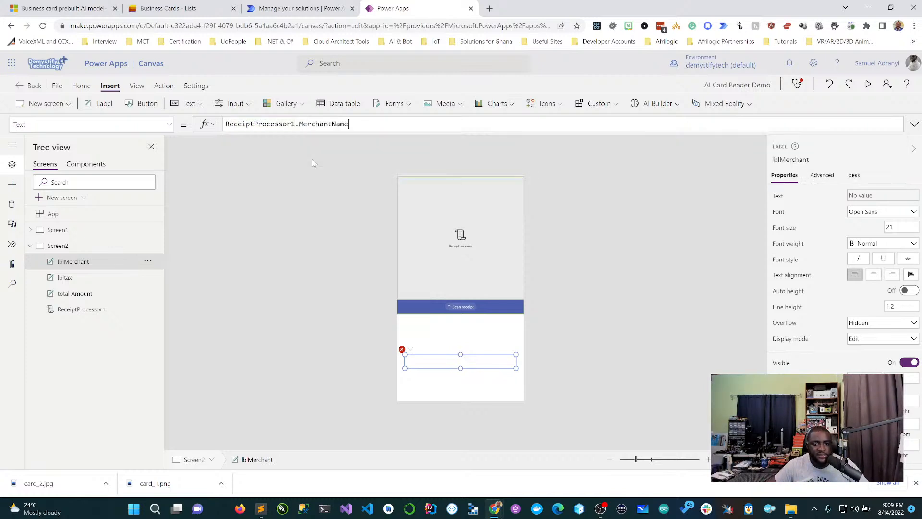
left_click(427, 385)
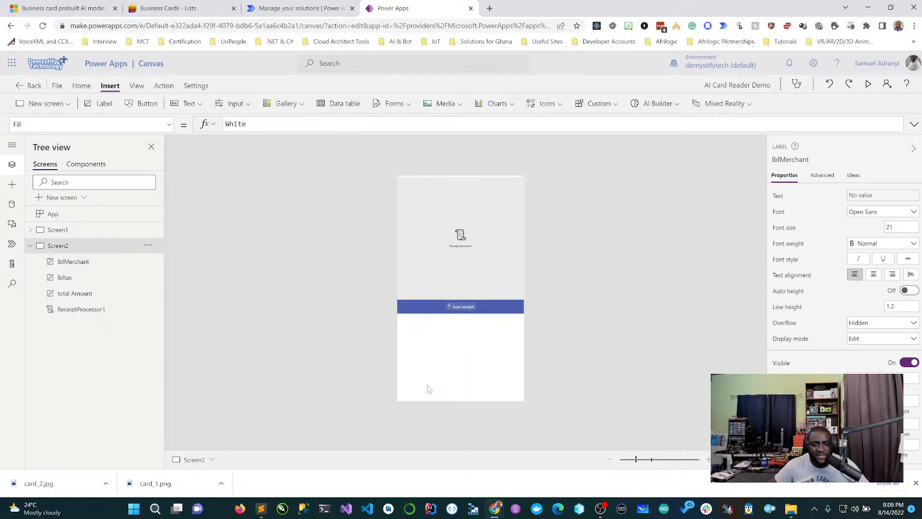
Step: Add a fourth label beneath lblMerchant on Screen2 and rename it lblDate
left_click(102, 103)
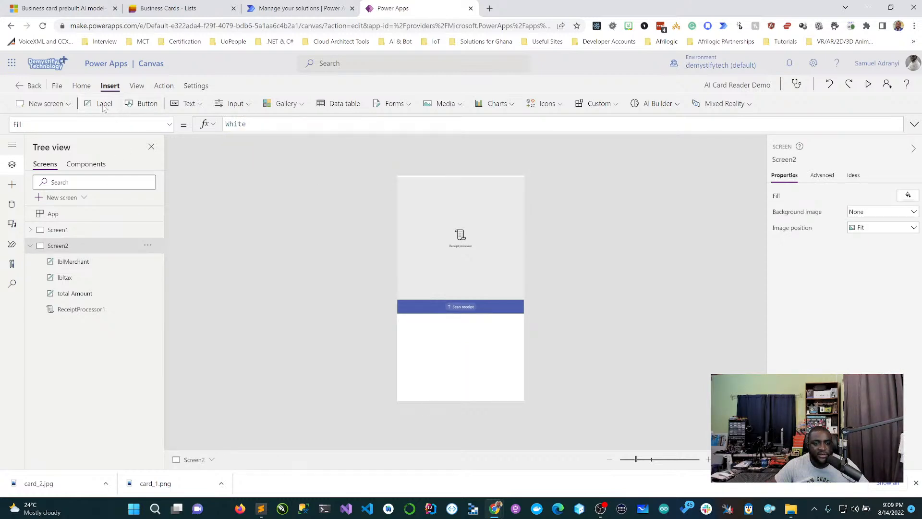
left_click_drag(465, 189, 464, 384)
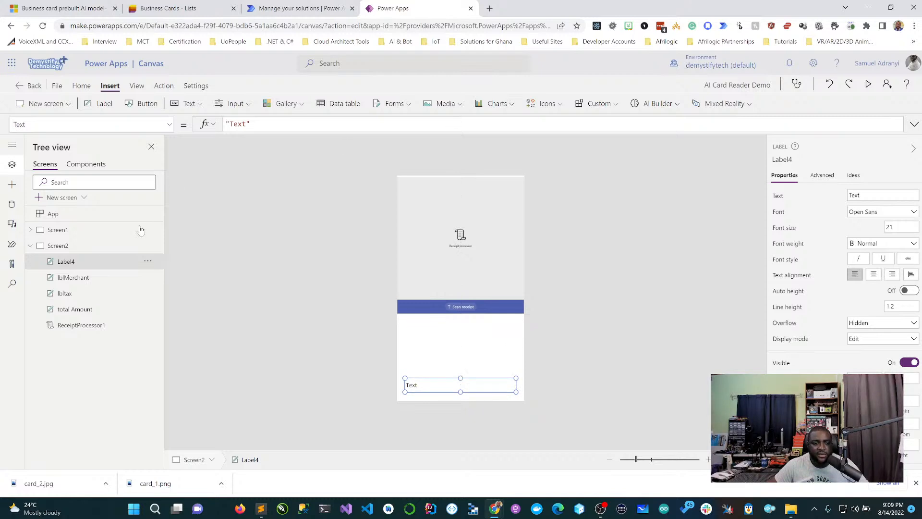
double_click(85, 260)
type("lblDate")
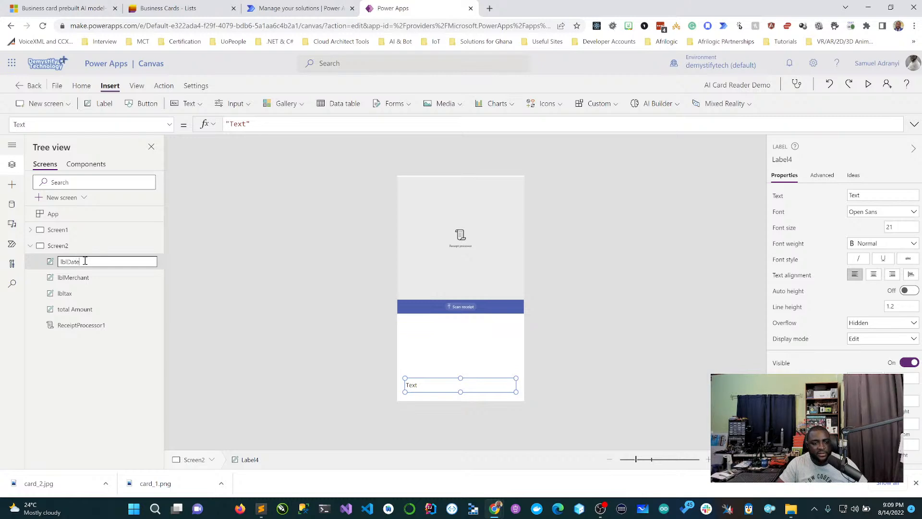
key("Return")
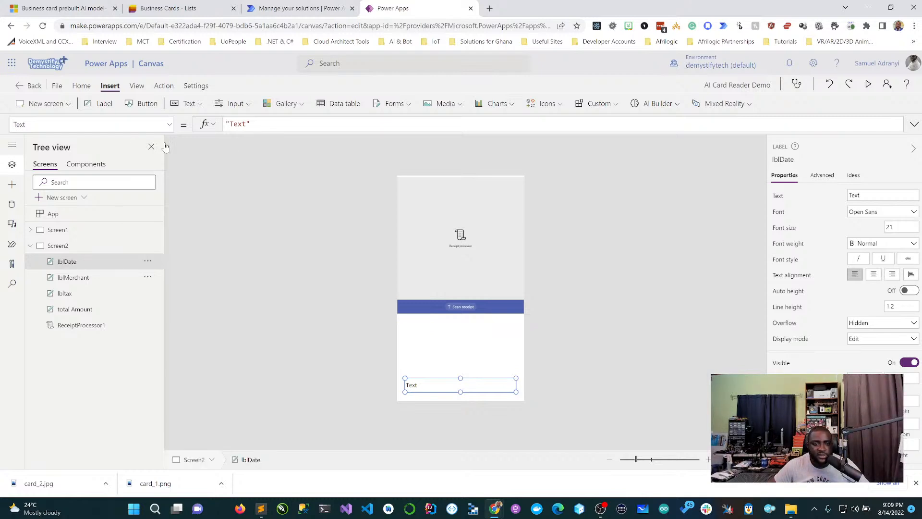
Step: Set the lblDate label's Text formula to ReceiptProcessor1.TransactionDate and save the app
key("ctrl+a")
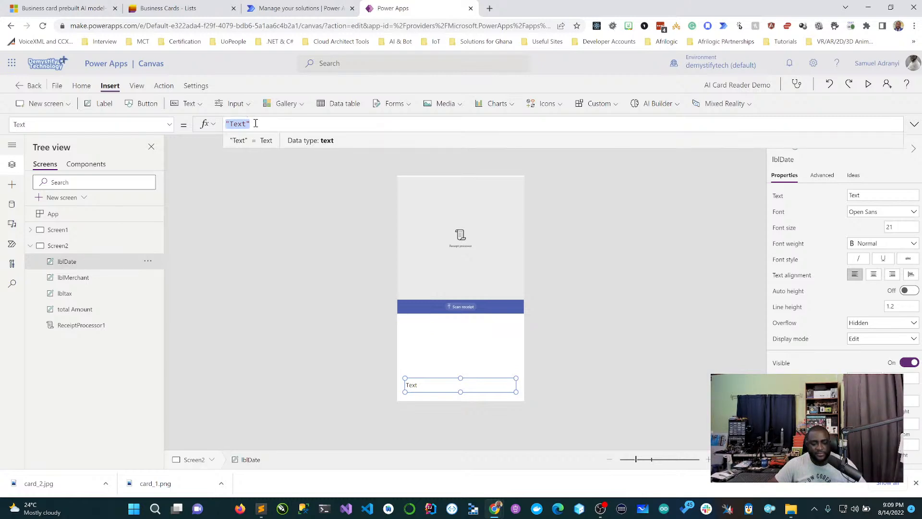
type("rece")
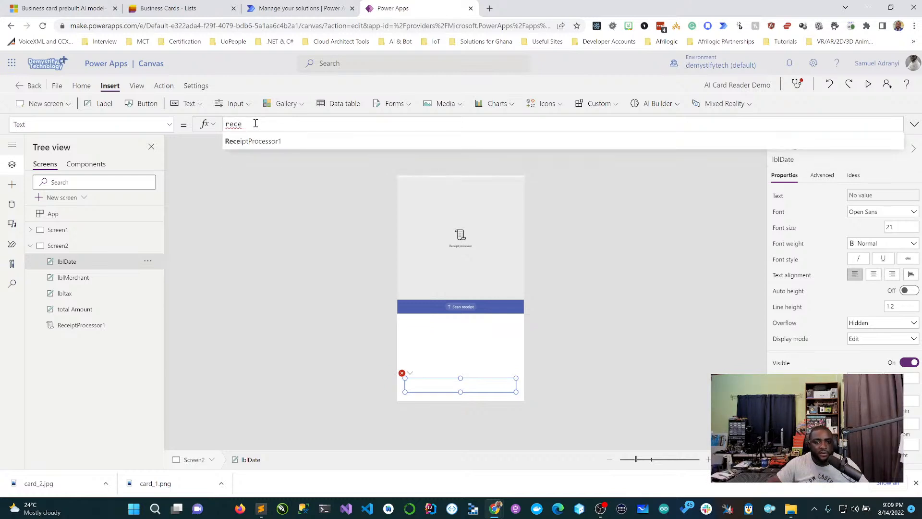
left_click(263, 140)
type(".")
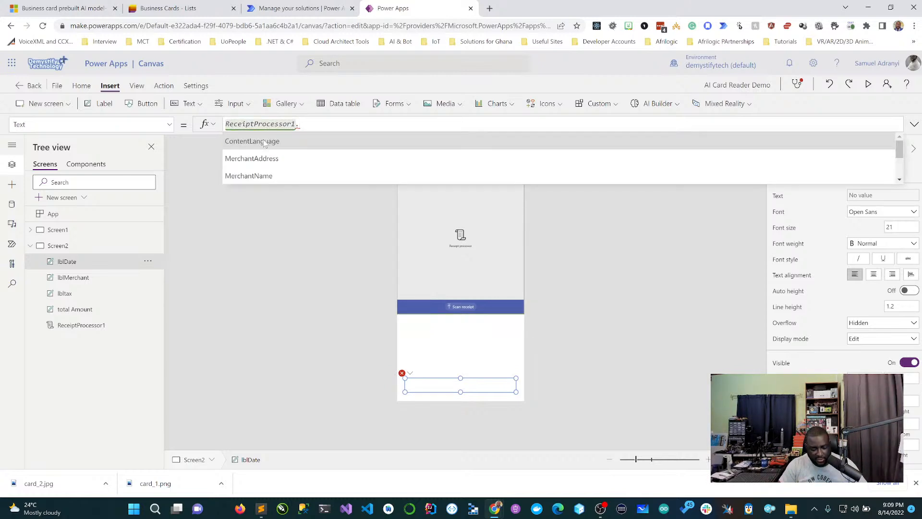
type("d")
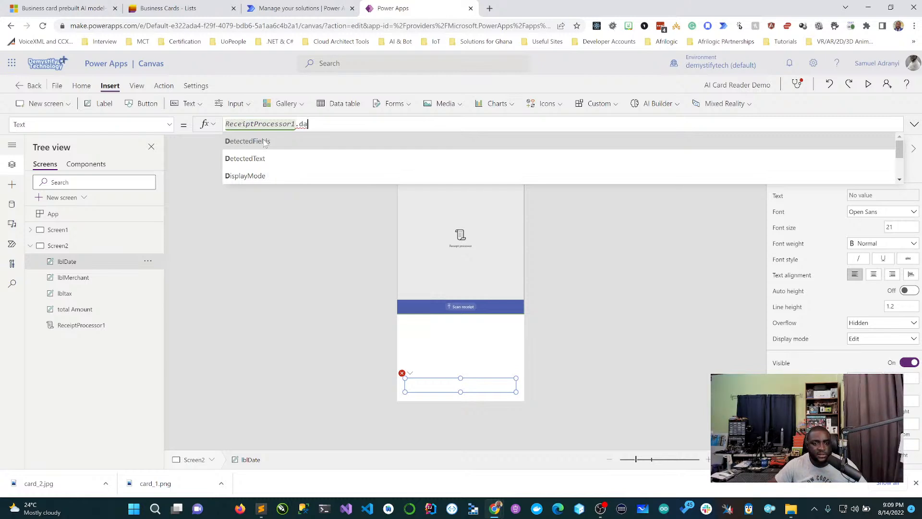
type("a")
left_click(266, 145)
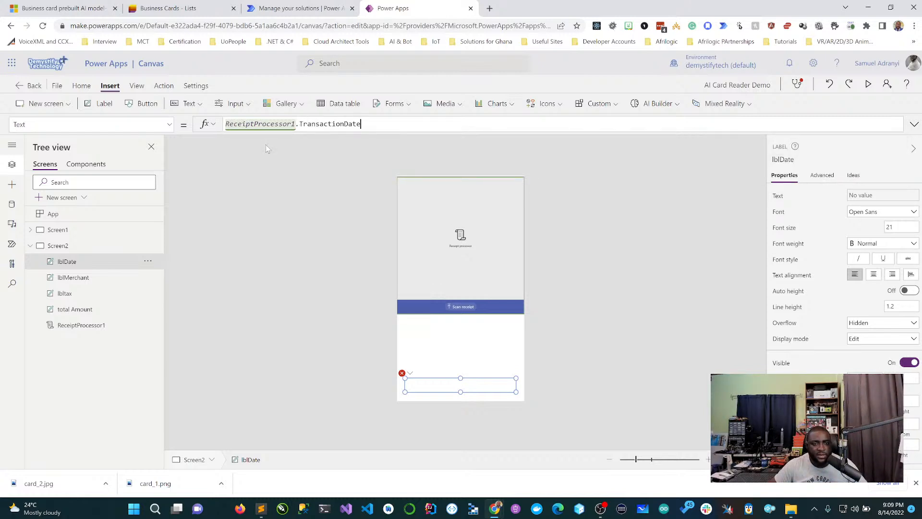
left_click(265, 211)
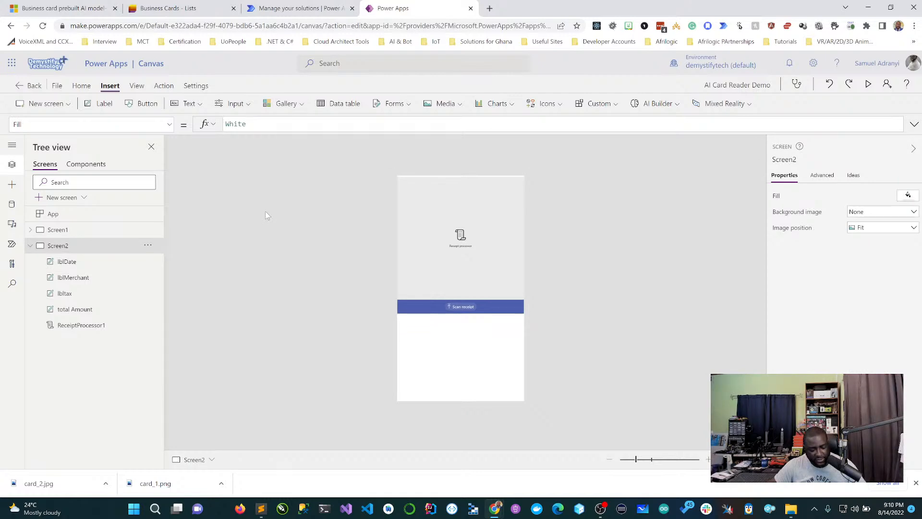
key("ctrl+s")
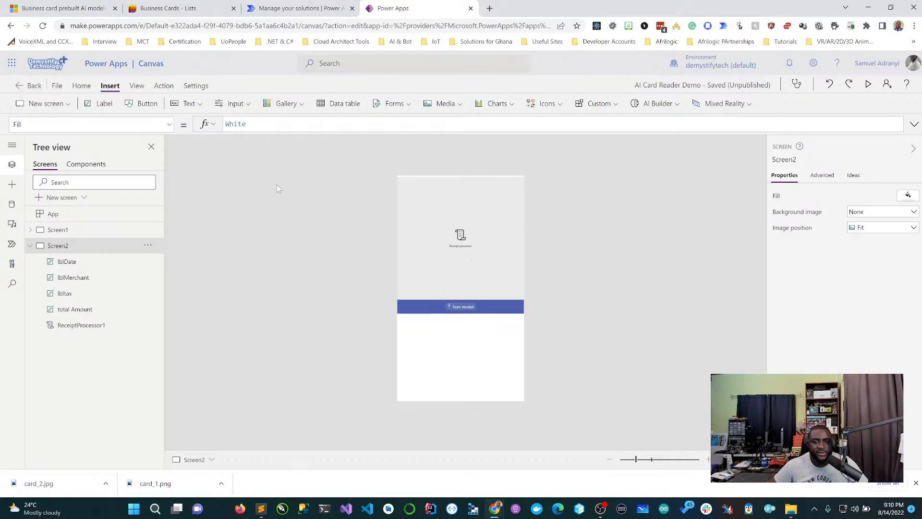
Step: Preview the app, start a receipt scan and browse to the ReceiptsProcessing_Contoso folder inside Lab Images
left_click(869, 85)
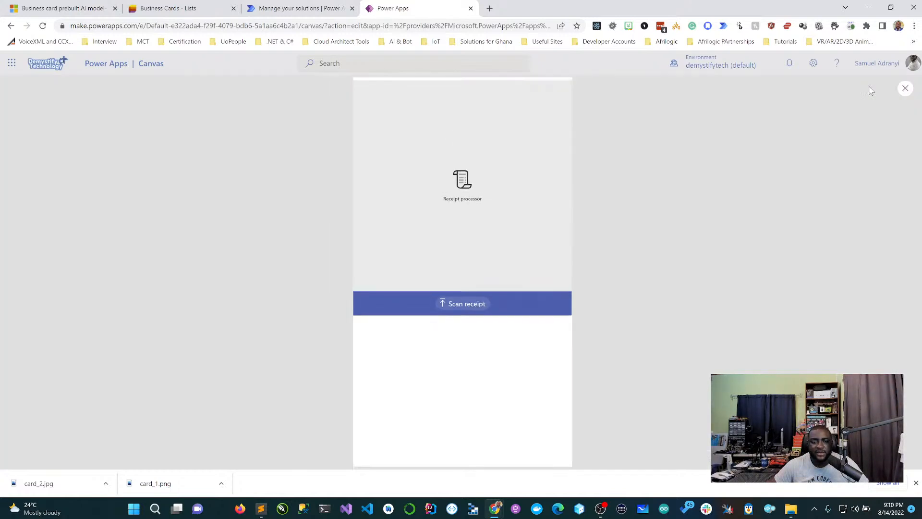
left_click(465, 307)
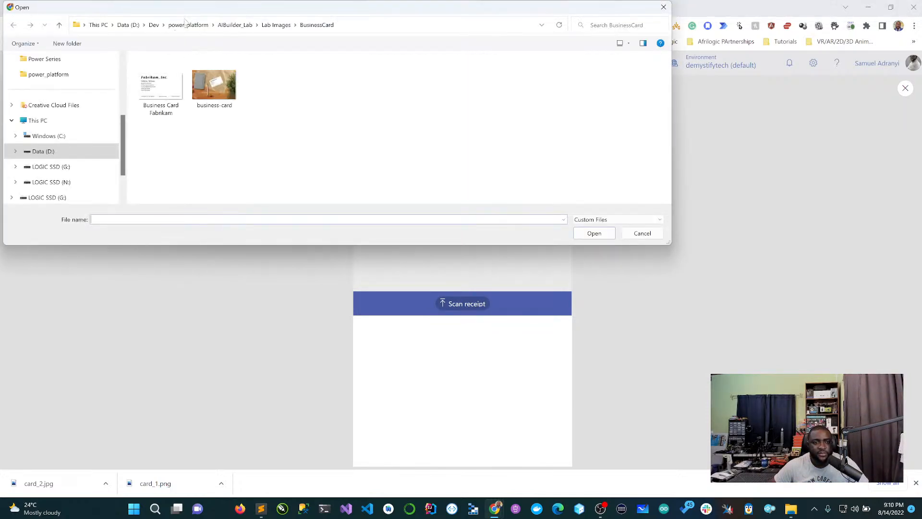
left_click(233, 26)
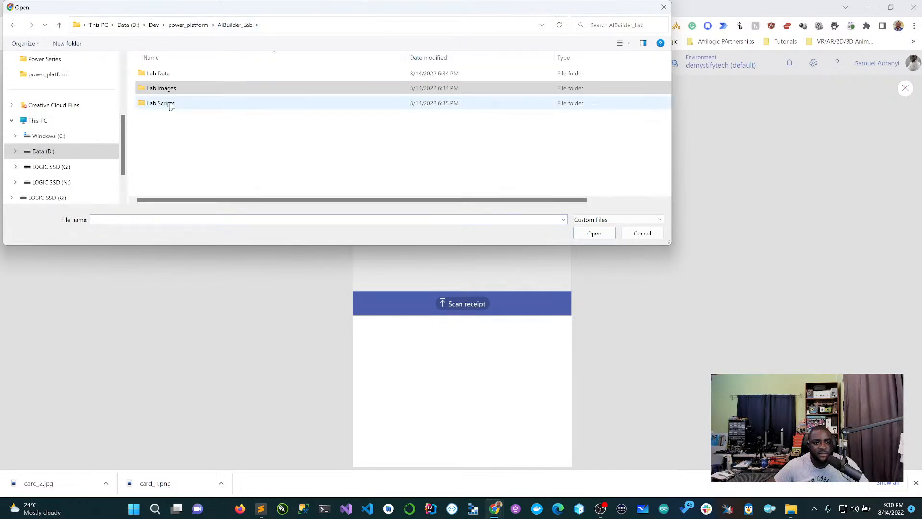
double_click(171, 89)
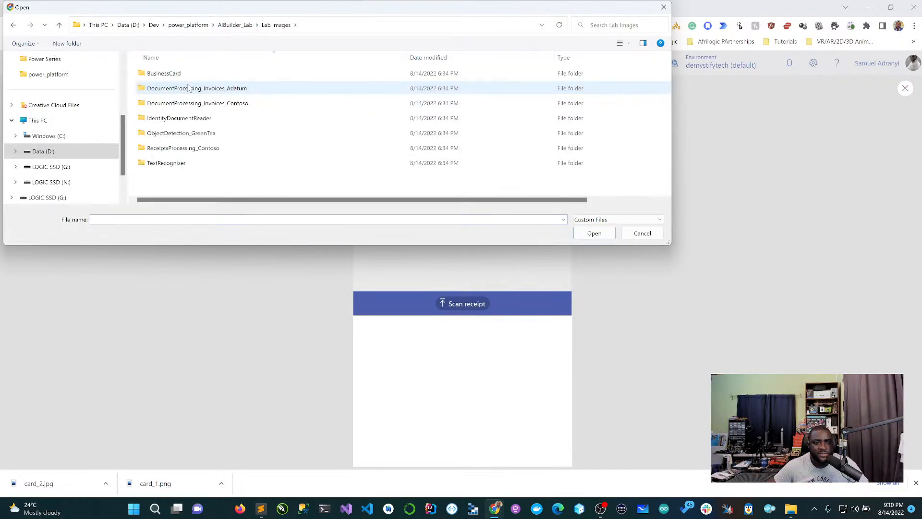
double_click(182, 149)
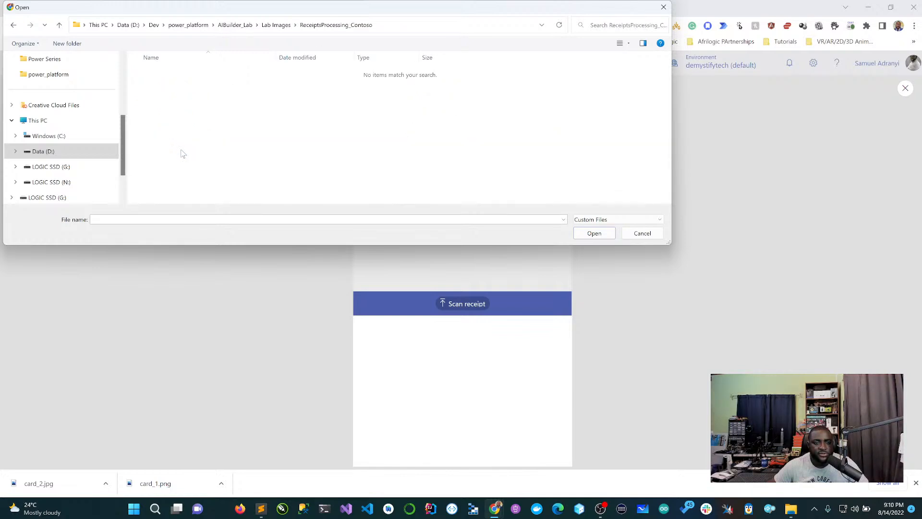
Step: Show all file types, load sample1 into the receipt processor and highlight the extracted total below the receipt
left_click(624, 220)
left_click(613, 238)
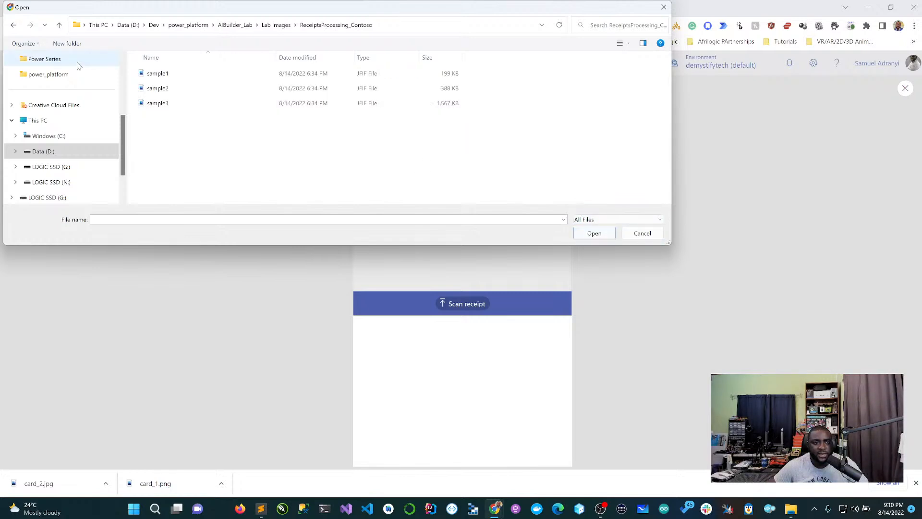
left_click(148, 74)
left_click(601, 233)
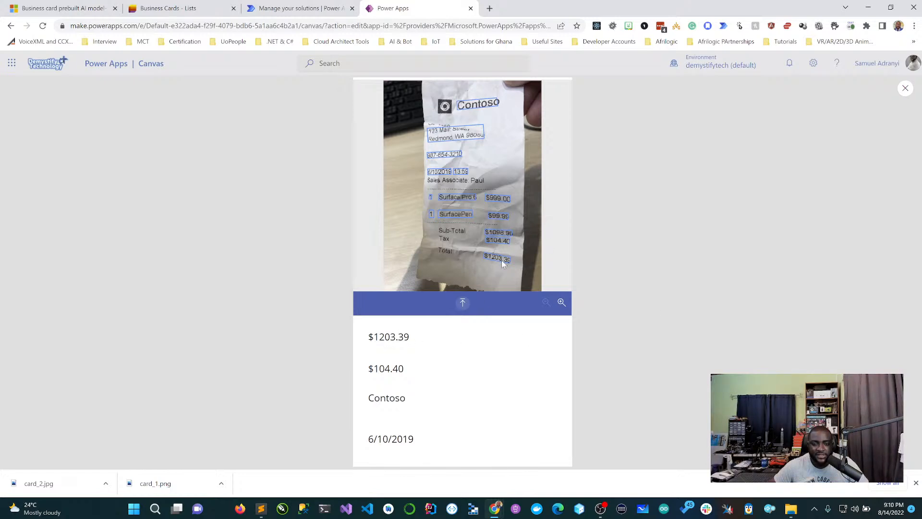
left_click_drag(368, 338, 421, 340)
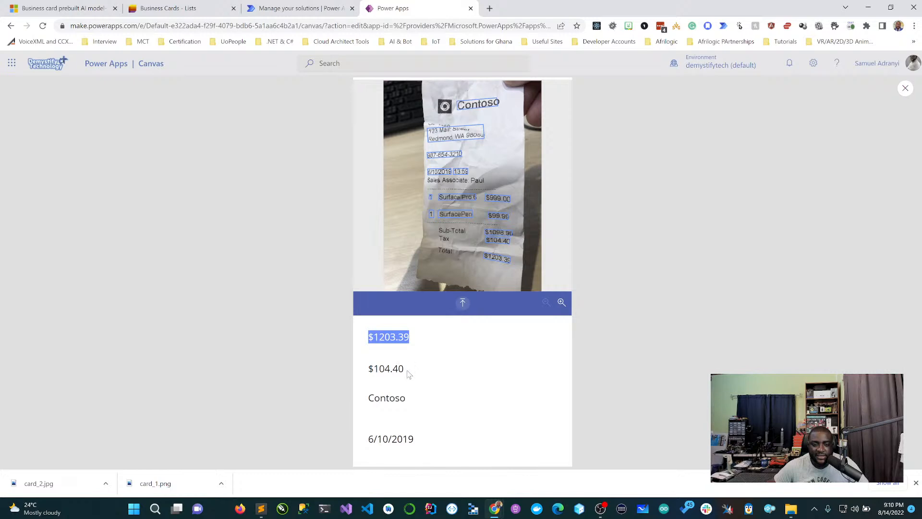
Step: Highlight the extracted merchant name and the transaction date below the receipt
left_click_drag(368, 399, 412, 404)
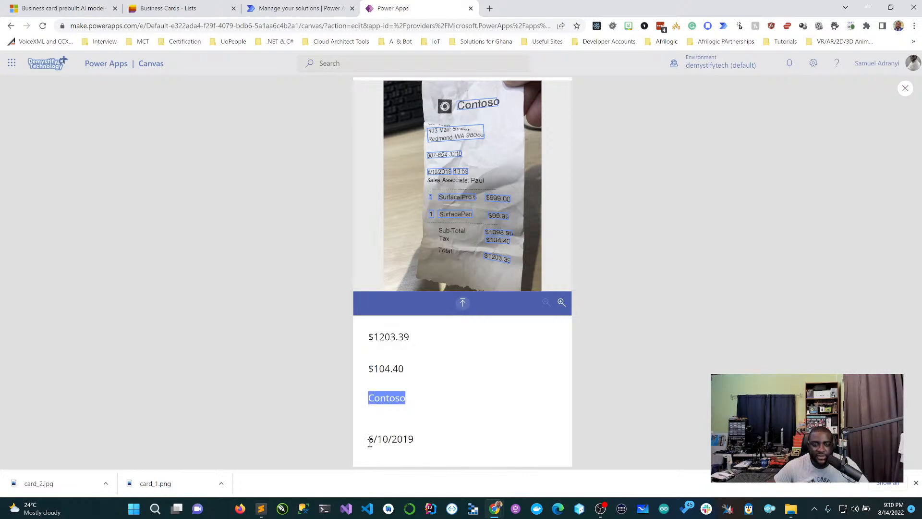
left_click_drag(369, 441, 418, 440)
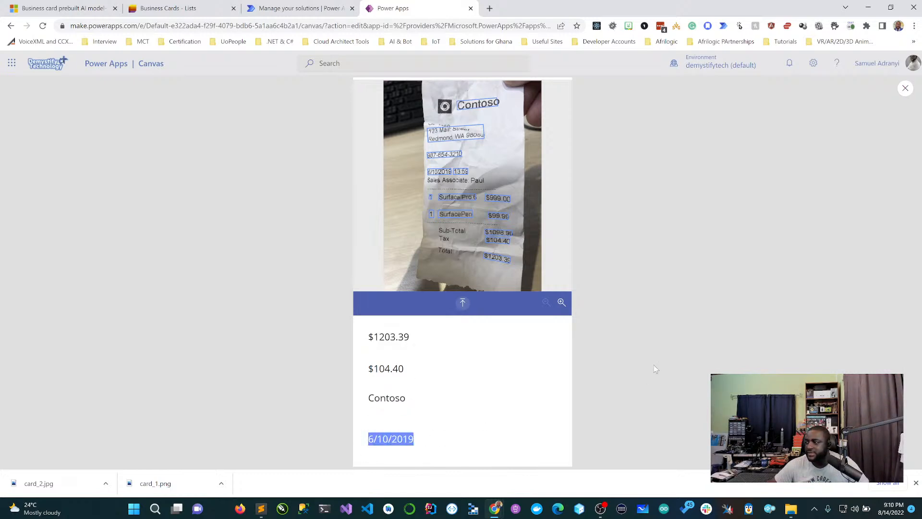
Step: Scan another receipt, showing all file types in the ReceiptsProcessing_Contoso folder and loading sample2 into the receipt processor
left_click(463, 305)
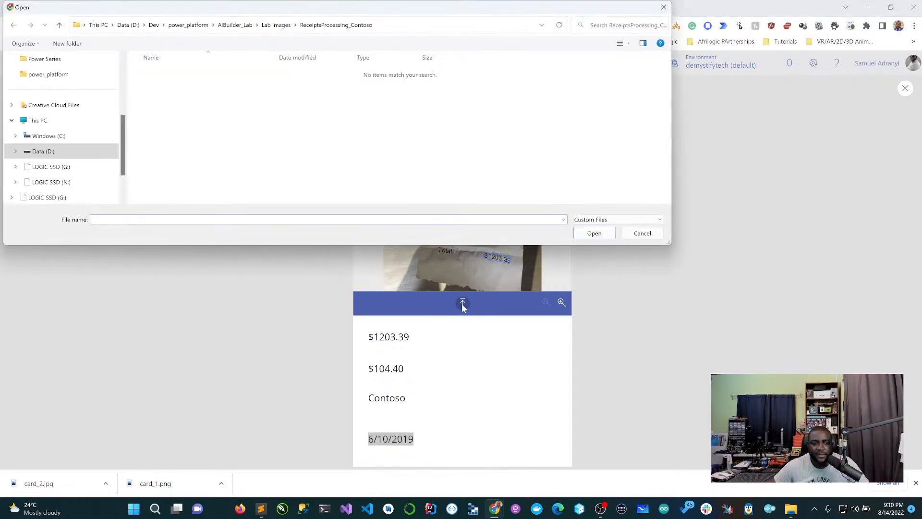
left_click(660, 218)
left_click(617, 229)
left_click(616, 220)
left_click(615, 234)
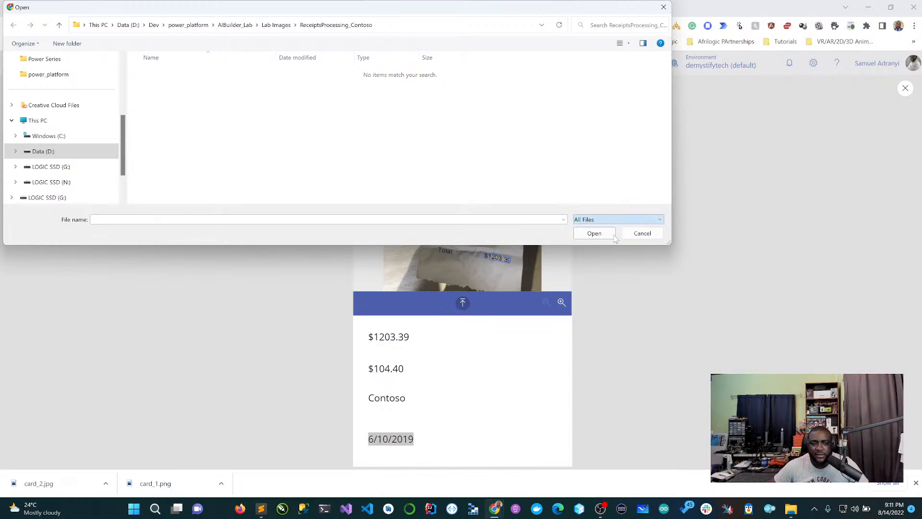
left_click(178, 89)
left_click(592, 234)
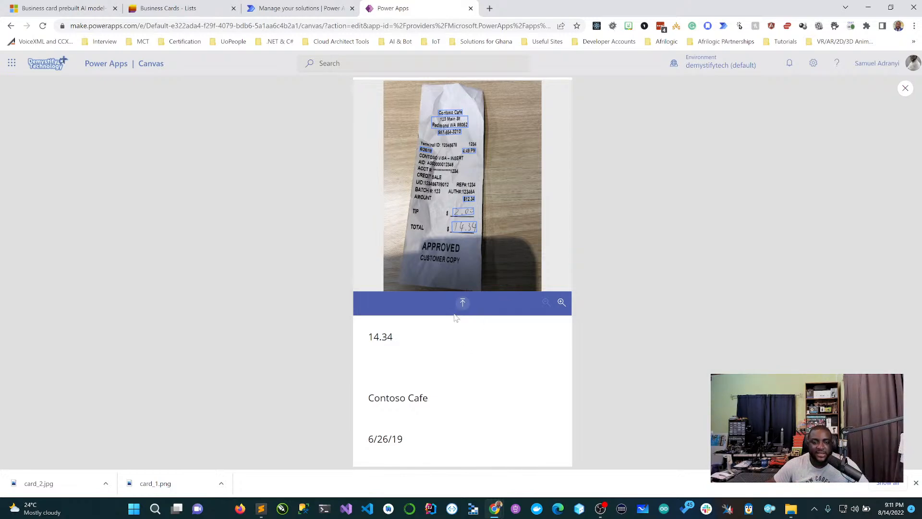
Step: Load sample3 from the same folder into the receipt processor, with all file types shown
left_click(464, 303)
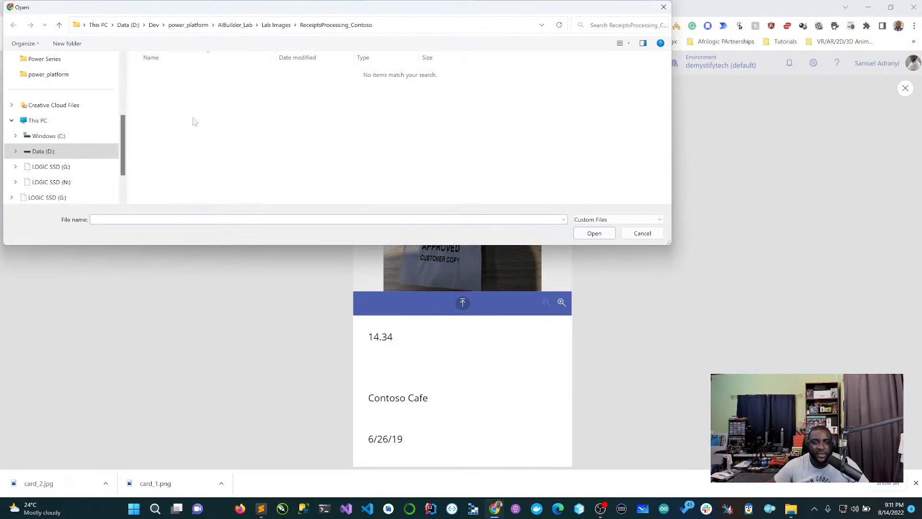
left_click(605, 219)
left_click(603, 234)
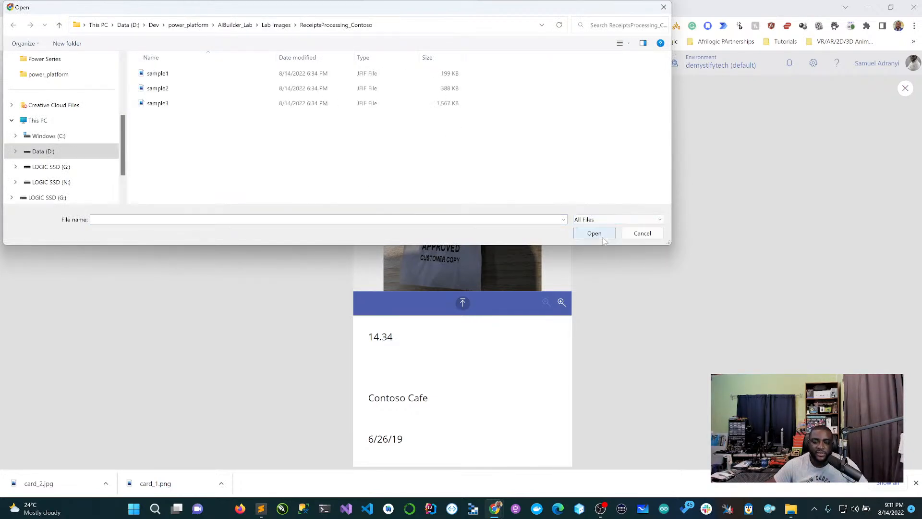
left_click(162, 104)
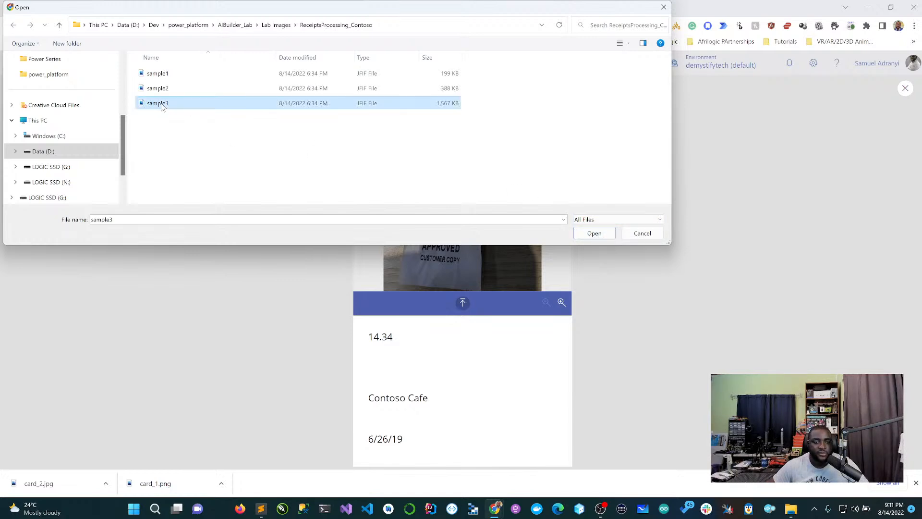
left_click(595, 234)
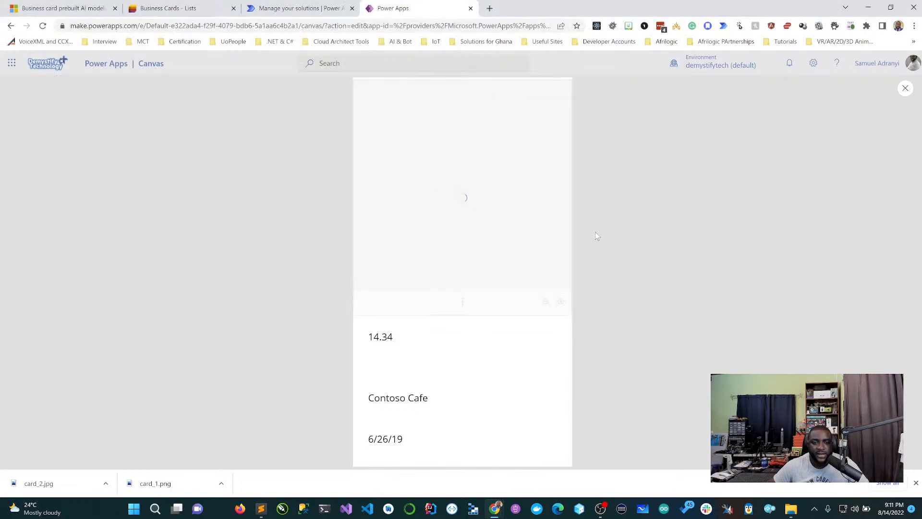